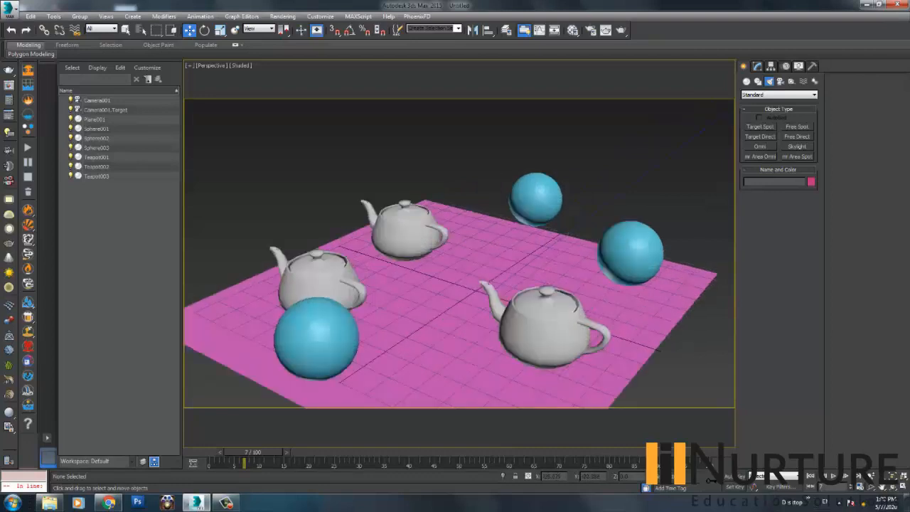
# Lower the floating sphere at the far corner closer to the plane.
pyautogui.scroll(-3, 558, 304)
pyautogui.click(546, 313)
pyautogui.keyDown('alt'); pyautogui.moveTo(546, 312); pyautogui.dragTo(512, 185, button='middle'); pyautogui.keyUp('alt')
pyautogui.click(510, 145)
pyautogui.moveTo(509, 144); pyautogui.dragTo(512, 186)
pyautogui.keyDown('alt'); pyautogui.moveTo(512, 186); pyautogui.dragTo(506, 171, button='middle'); pyautogui.keyUp('alt')
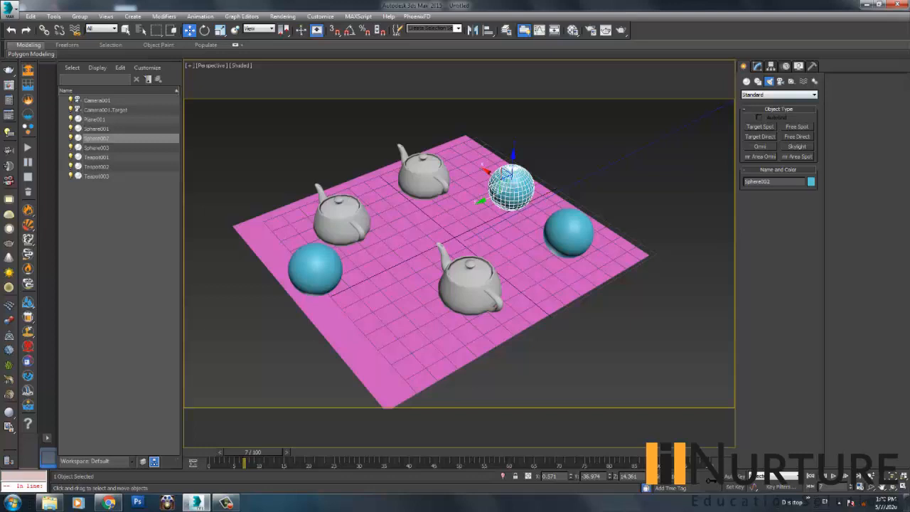
# Draw a standing cylinder near the plane's centre, about 11.6 in radius and 87 high.
pyautogui.click(746, 81)
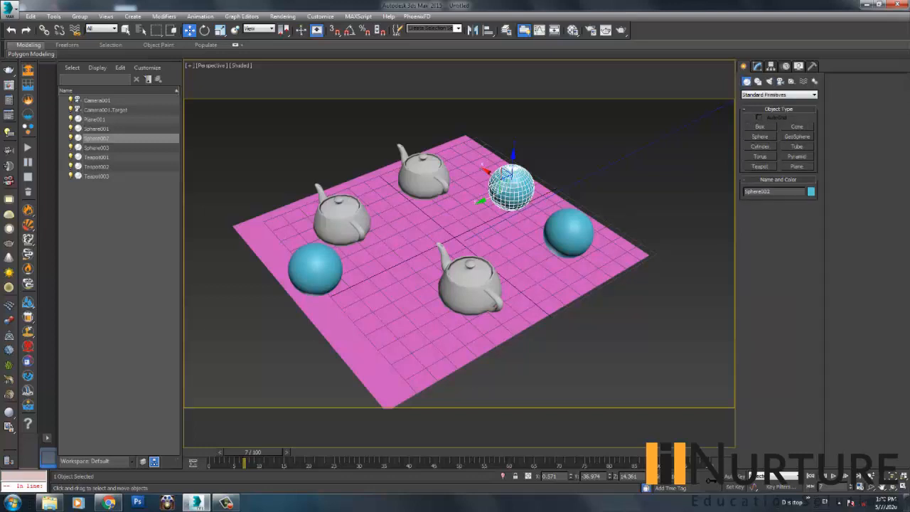
pyautogui.click(760, 146)
pyautogui.moveTo(430, 224); pyautogui.dragTo(452, 224)
pyautogui.click(453, 89)
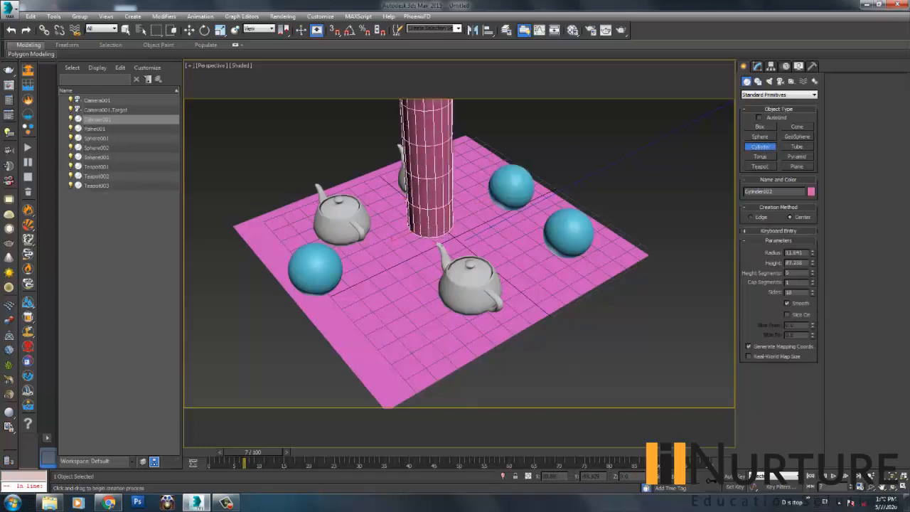
pyautogui.keyDown('alt'); pyautogui.moveTo(455, 107); pyautogui.dragTo(512, 67, button='middle'); pyautogui.keyUp('alt')
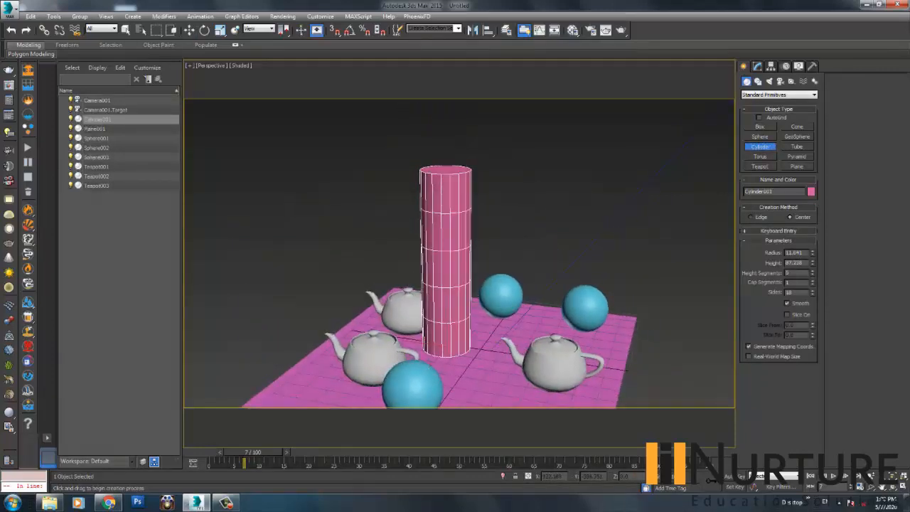
pyautogui.press('w')
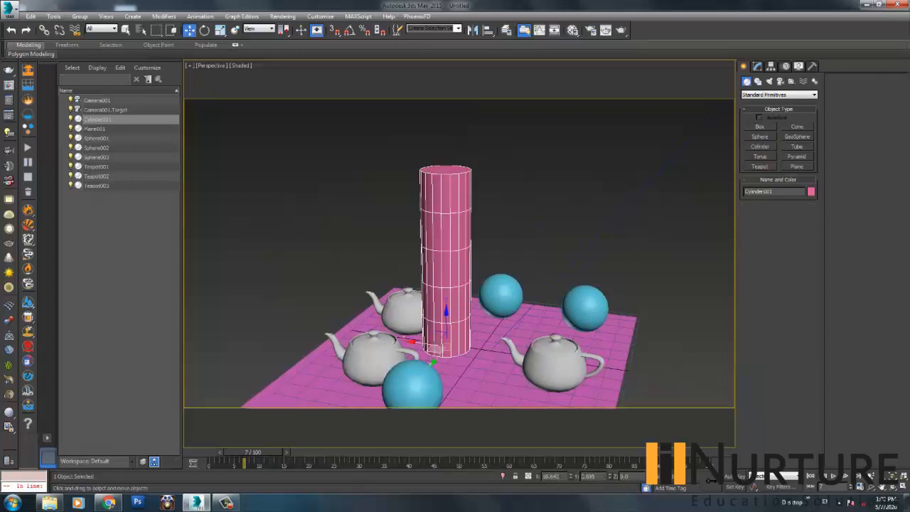
# Set the cylinder's height segments to 1 and keep the cylinder selected.
pyautogui.click(757, 66)
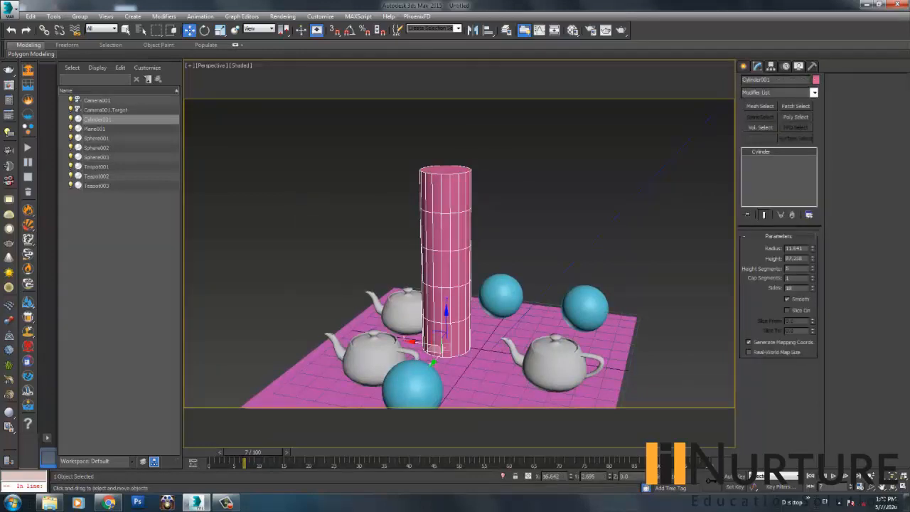
pyautogui.rightClick(812, 268)
pyautogui.click(126, 30)
pyautogui.click(348, 212)
pyautogui.moveTo(348, 212)
pyautogui.mouseDown(button='middle')
pyautogui.moveTo(362, 190)
pyautogui.moveTo(339, 212)
pyautogui.mouseUp(button='middle')
pyautogui.click(469, 227)
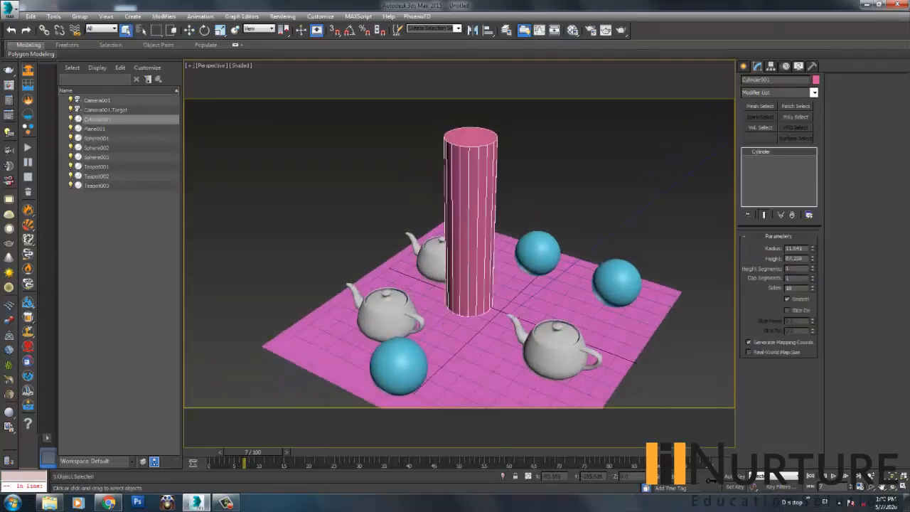
# Add a Bend modifier to the cylinder with a bend angle of about 91.5.
pyautogui.click(774, 92)
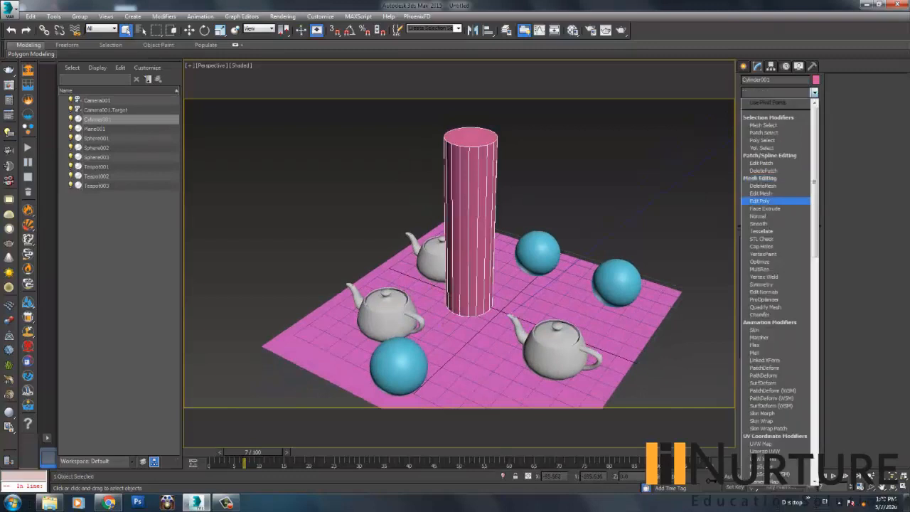
pyautogui.press('b')
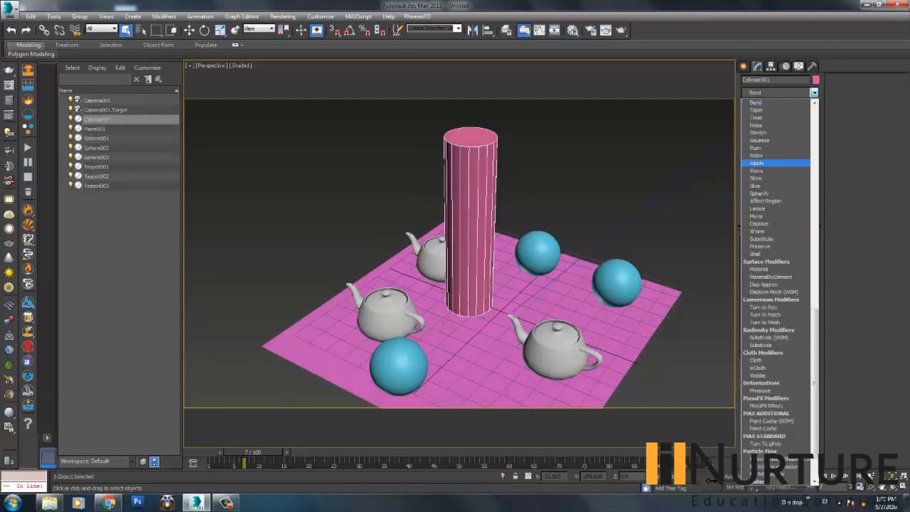
pyautogui.press('Return')
pyautogui.keyDown('alt'); pyautogui.moveTo(462, 284); pyautogui.dragTo(485, 285, button='middle'); pyautogui.keyUp('alt')
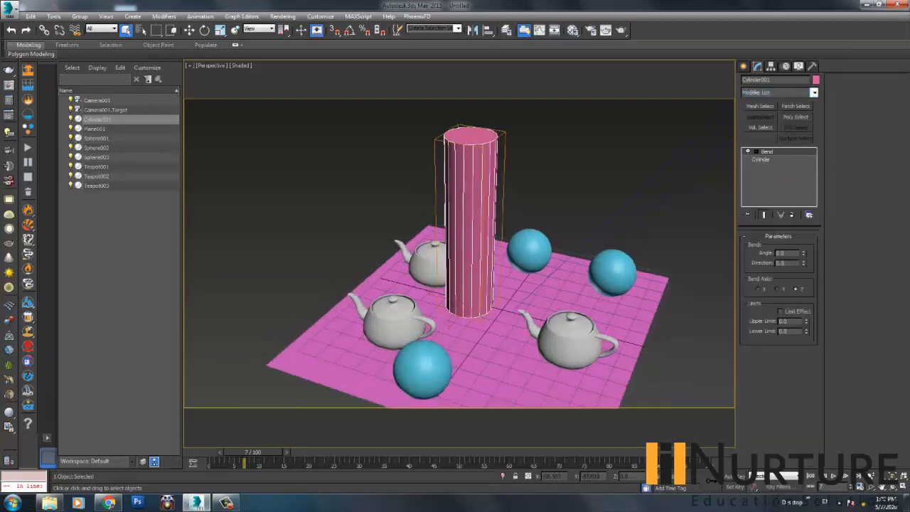
pyautogui.moveTo(804, 253); pyautogui.dragTo(804, 166)
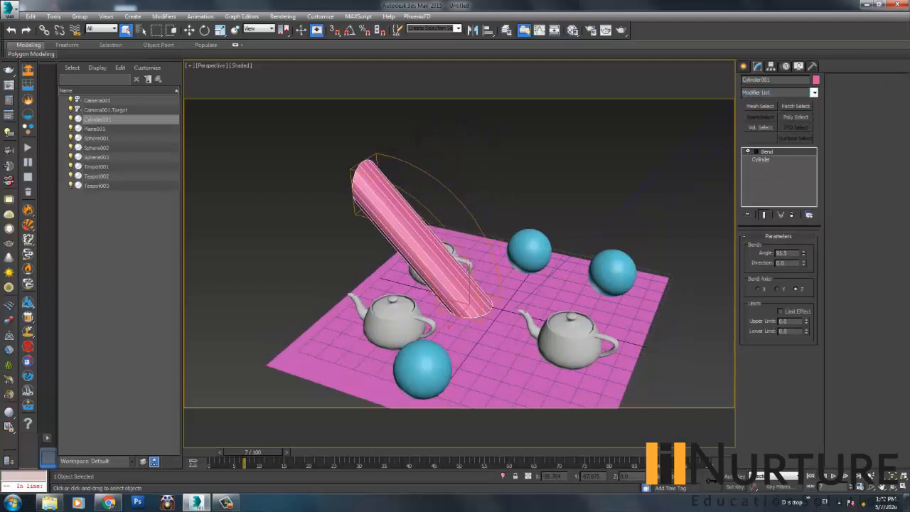
pyautogui.keyDown('alt'); pyautogui.moveTo(462, 284); pyautogui.dragTo(516, 286, button='middle'); pyautogui.keyUp('alt')
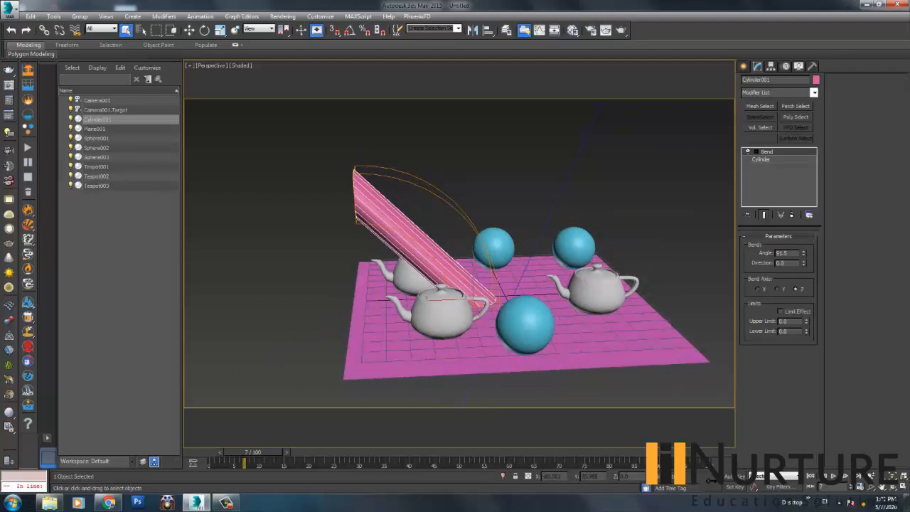
# Set the base cylinder's height segments to 42 beneath the Bend modifier, and deselect the object.
pyautogui.click(761, 160)
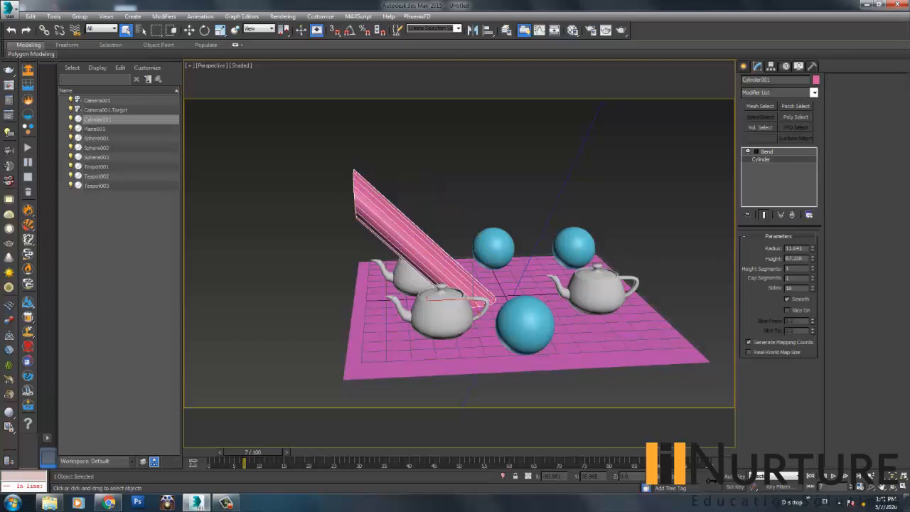
pyautogui.scroll(3, 362, 231)
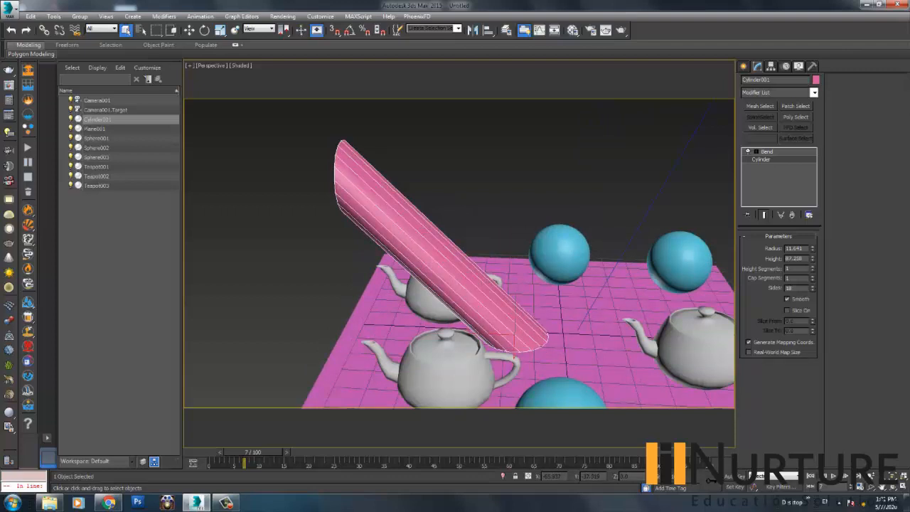
pyautogui.click(767, 152)
pyautogui.click(761, 160)
pyautogui.moveTo(812, 268); pyautogui.dragTo(813, 213)
pyautogui.click(576, 142)
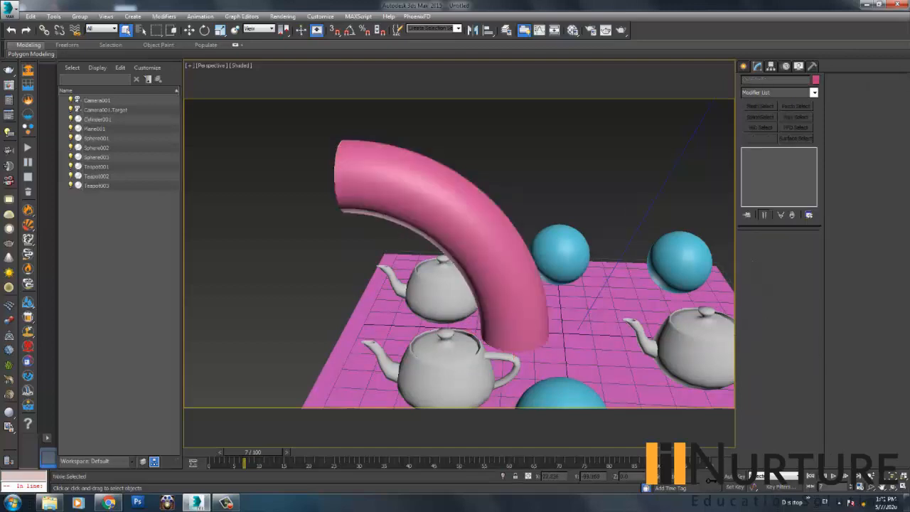
# Delete the bent pink cylinder from the scene.
pyautogui.keyDown('alt'); pyautogui.moveTo(426, 249); pyautogui.dragTo(579, 270, button='middle'); pyautogui.keyUp('alt')
pyautogui.click(544, 206)
pyautogui.scroll(-5, 562, 235)
pyautogui.press('Delete')
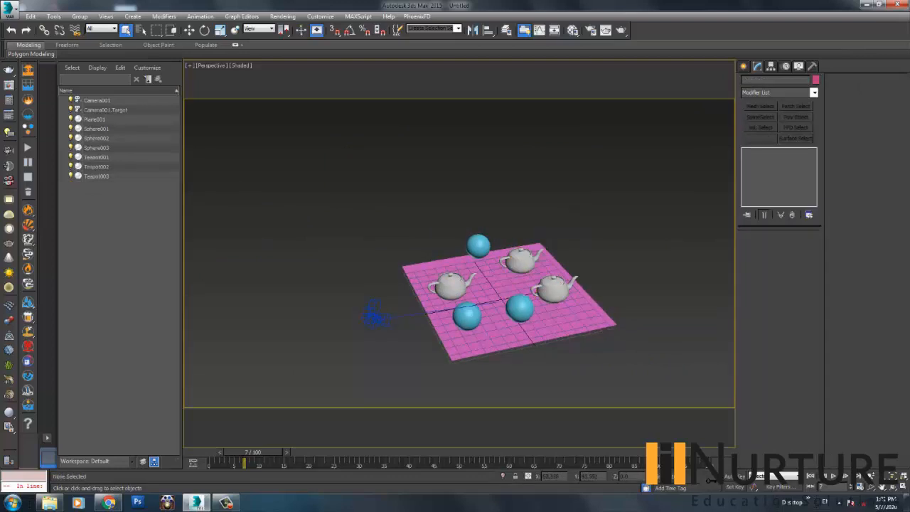
pyautogui.scroll(6, 459, 253)
pyautogui.keyDown('alt'); pyautogui.moveTo(476, 256); pyautogui.dragTo(448, 255, button='middle'); pyautogui.keyUp('alt')
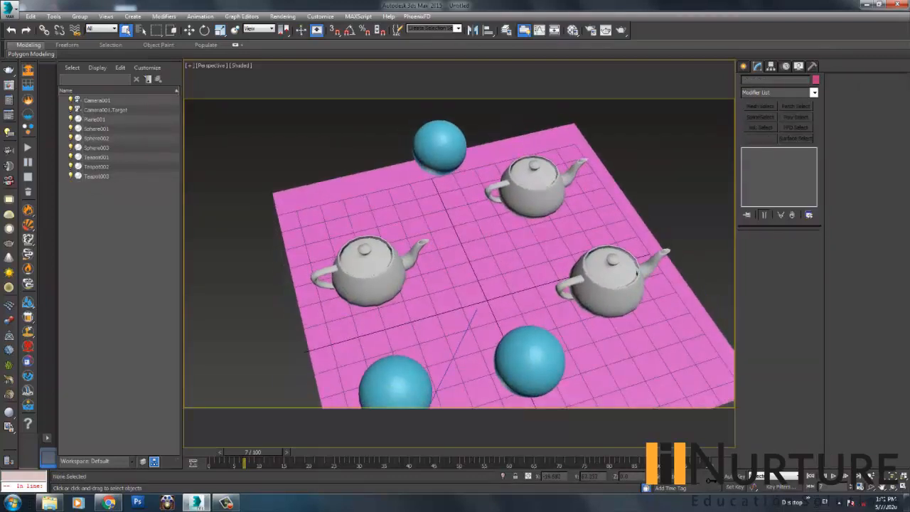
pyautogui.press('x')
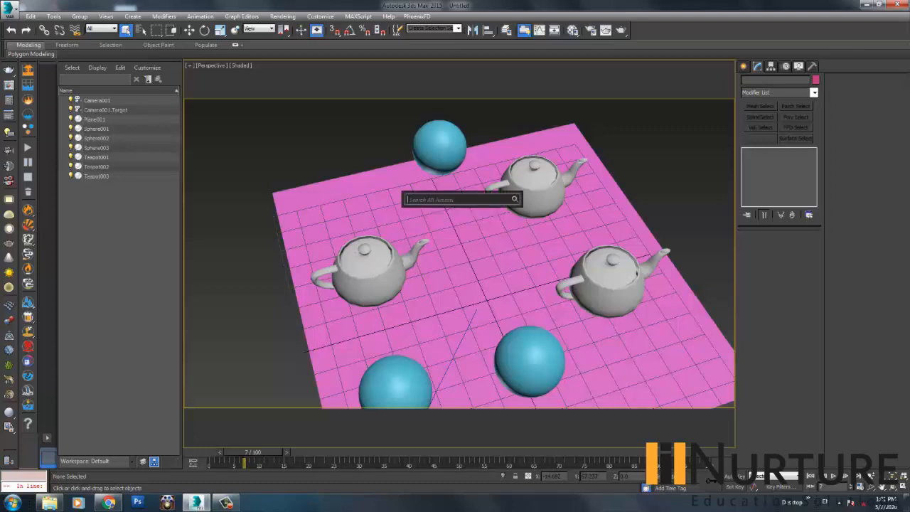
pyautogui.press('Escape')
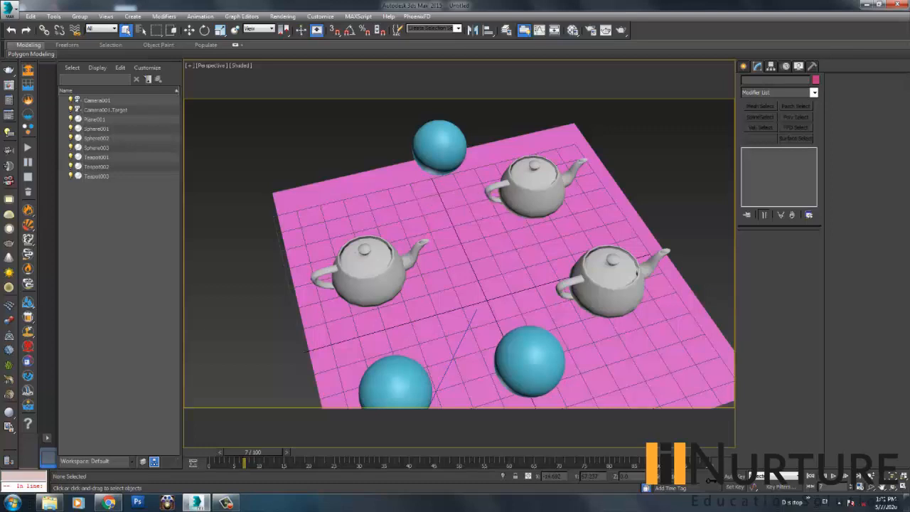
# Find the Cylinder command by searching all actions for "cylin" and draw a tall cylinder near the plane's centre.
pyautogui.press('x')
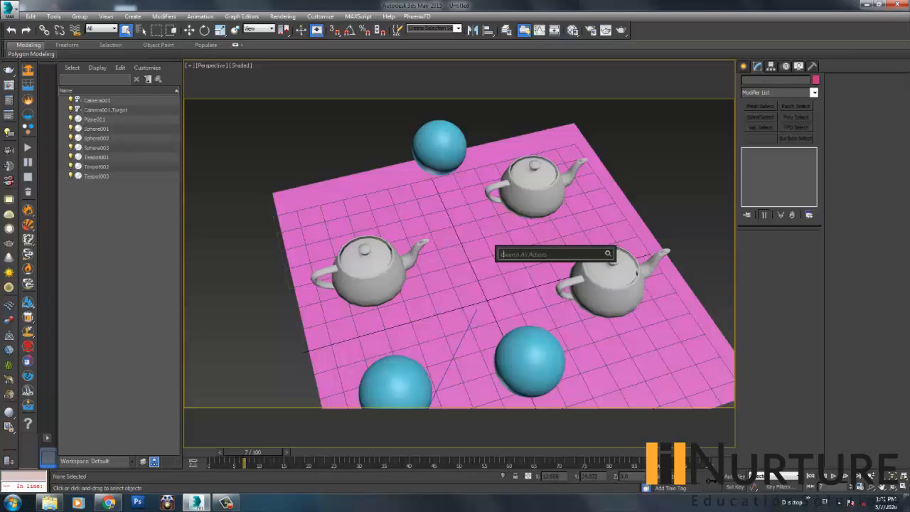
pyautogui.write('cylin')
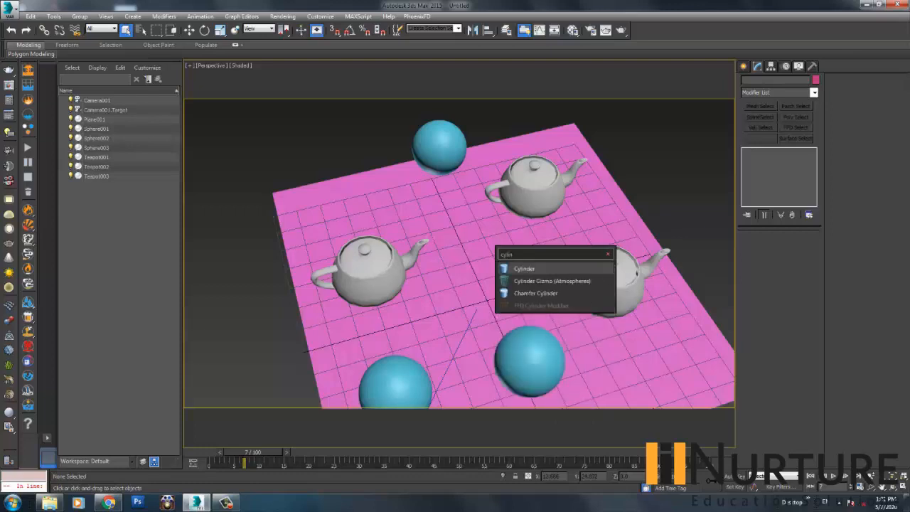
pyautogui.press('Down')
pyautogui.press('Down')
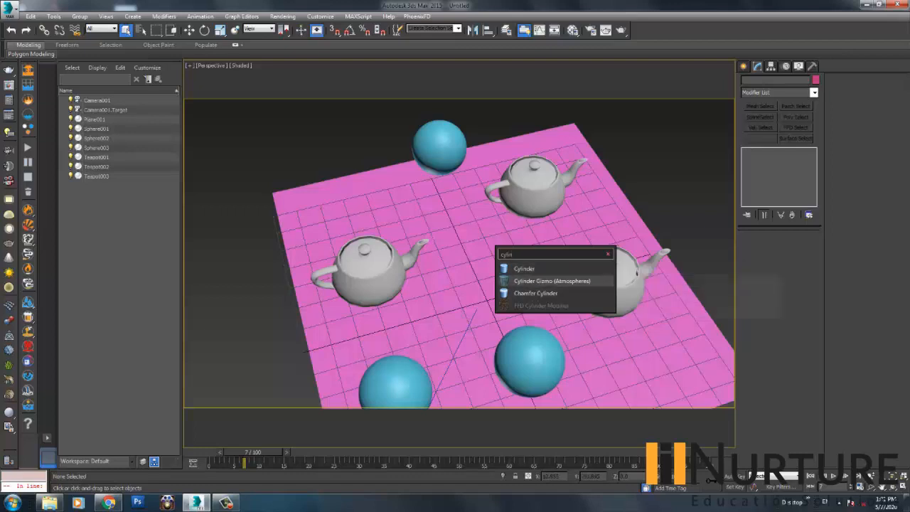
pyautogui.press('Up')
pyautogui.press('Up')
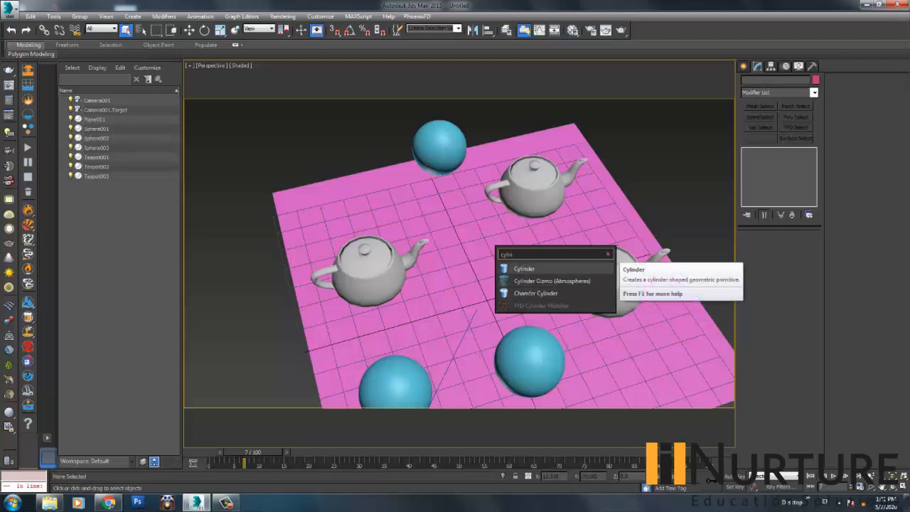
pyautogui.press('Return')
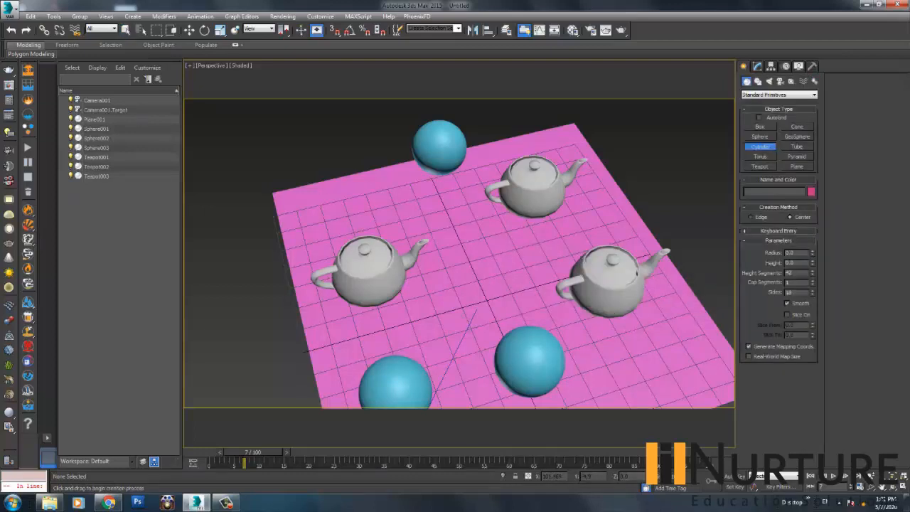
pyautogui.moveTo(481, 270); pyautogui.dragTo(531, 274)
pyautogui.click(526, 245)
pyautogui.moveTo(527, 245)
pyautogui.mouseDown(button='middle')
pyautogui.moveTo(516, 302)
pyautogui.moveTo(512, 248)
pyautogui.mouseUp(button='middle')
pyautogui.press('w')
pyautogui.scroll(-5, 284, 164)
pyautogui.keyDown('alt'); pyautogui.moveTo(284, 165); pyautogui.dragTo(364, 166, button='middle'); pyautogui.keyUp('alt')
pyautogui.scroll(3, 395, 164)
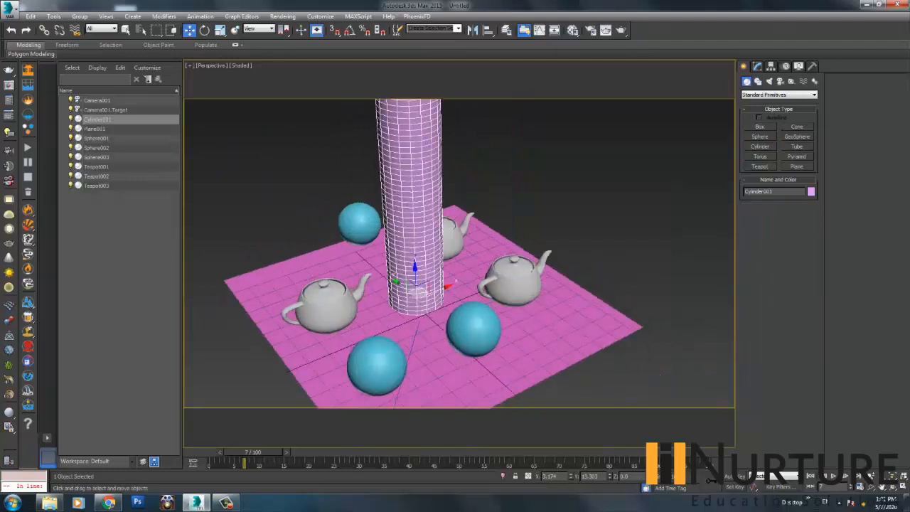
# Find the Bend Modifier by searching all actions for "bend" and bend the new cylinder by about 104 degrees.
pyautogui.write('x')
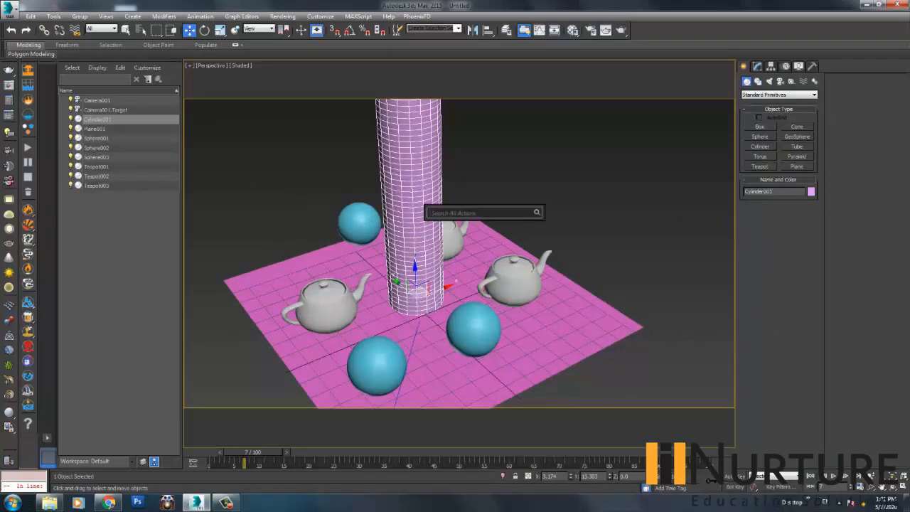
pyautogui.write('bend')
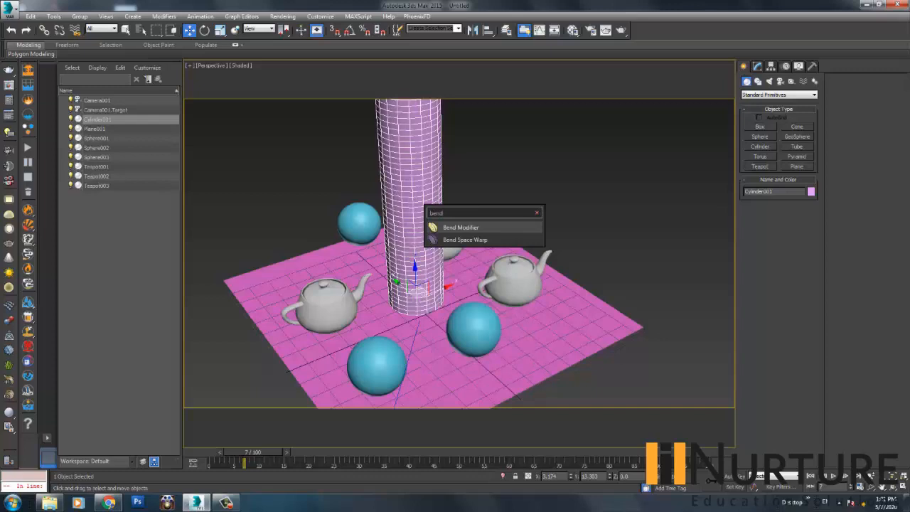
pyautogui.press('Return')
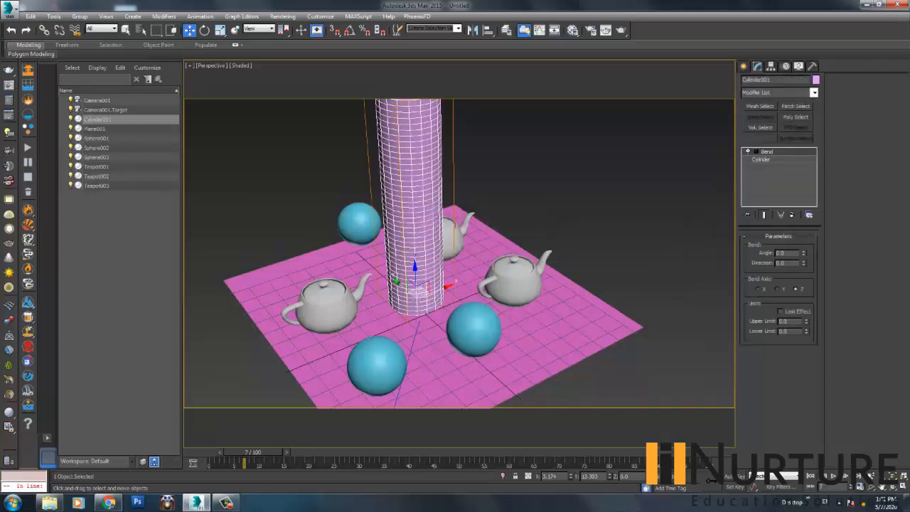
pyautogui.moveTo(804, 253); pyautogui.dragTo(804, 107)
pyautogui.keyDown('alt'); pyautogui.moveTo(526, 270); pyautogui.dragTo(466, 267, button='middle'); pyautogui.keyUp('alt')
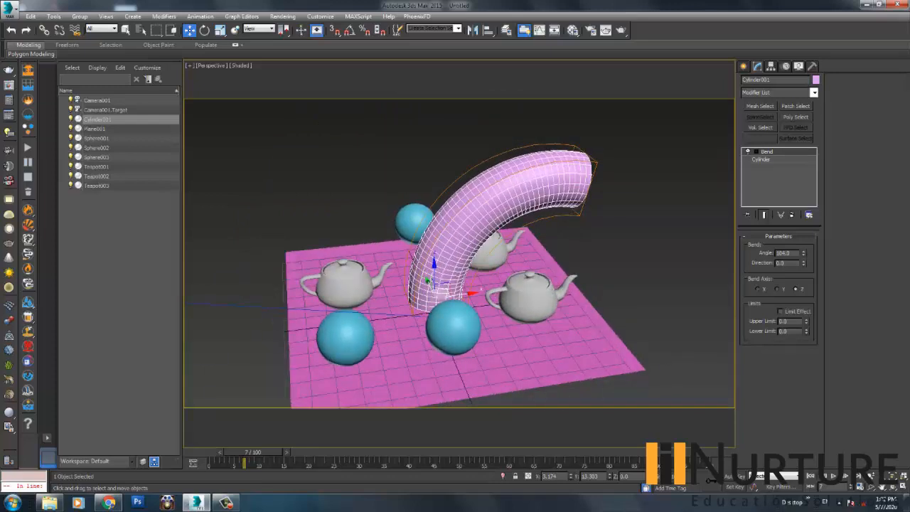
# Find the Taper Modifier by searching all actions for "taper", apply it with a reduced amount and set its primary axis to Y.
pyautogui.write('x')
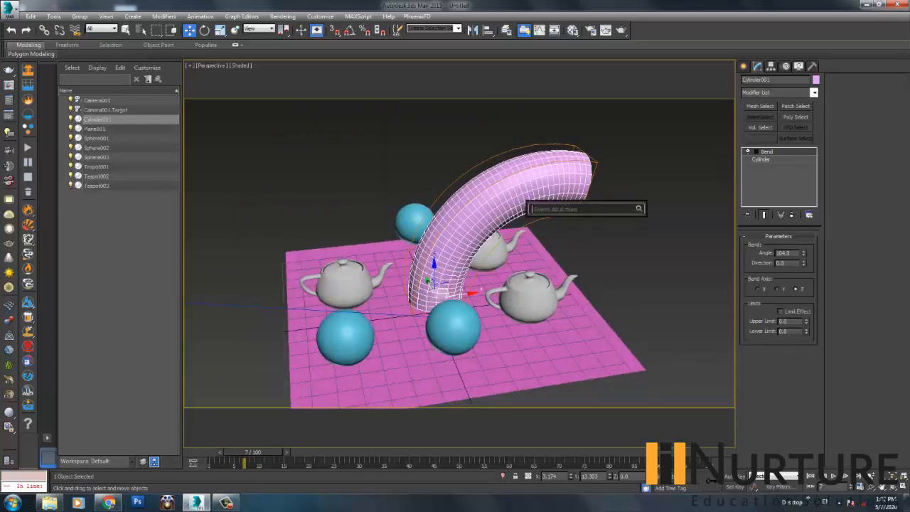
pyautogui.write('taper')
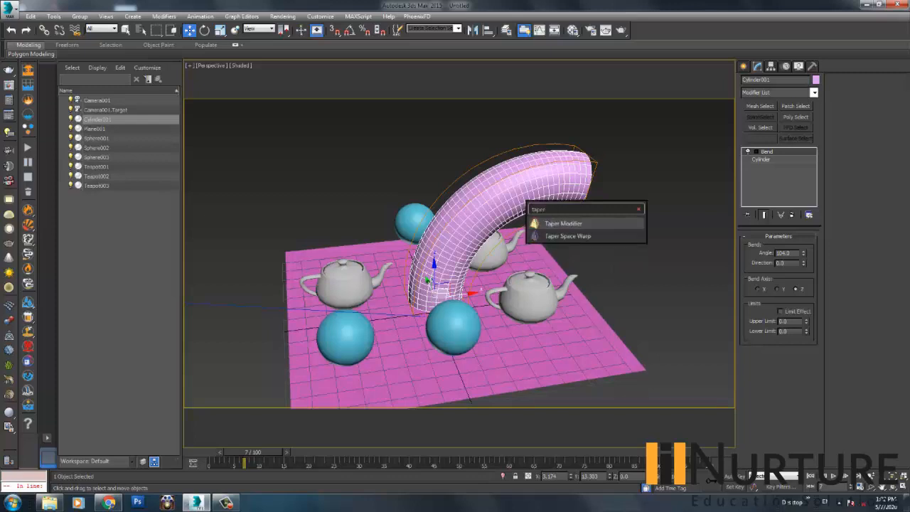
pyautogui.press('Return')
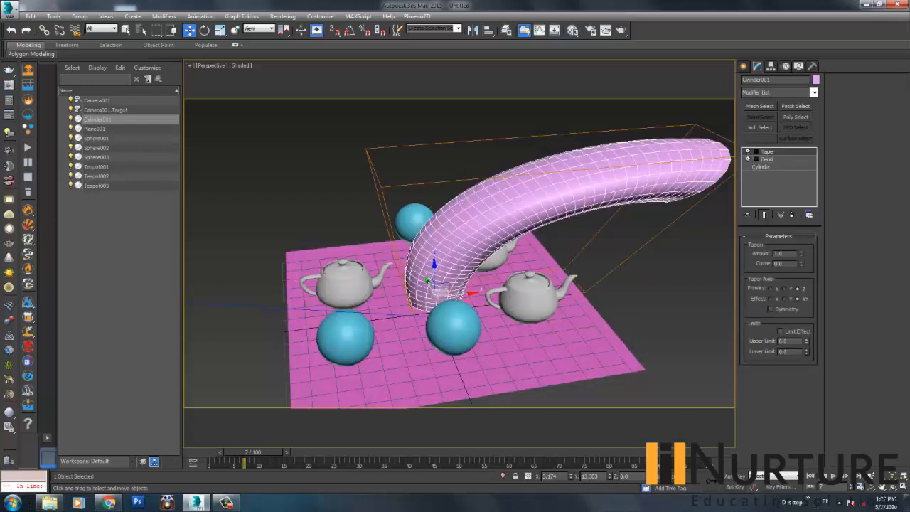
pyautogui.moveTo(801, 253); pyautogui.dragTo(801, 282)
pyautogui.click(784, 289)
pyautogui.keyDown('alt'); pyautogui.moveTo(428, 328); pyautogui.dragTo(342, 353, button='middle'); pyautogui.keyUp('alt')
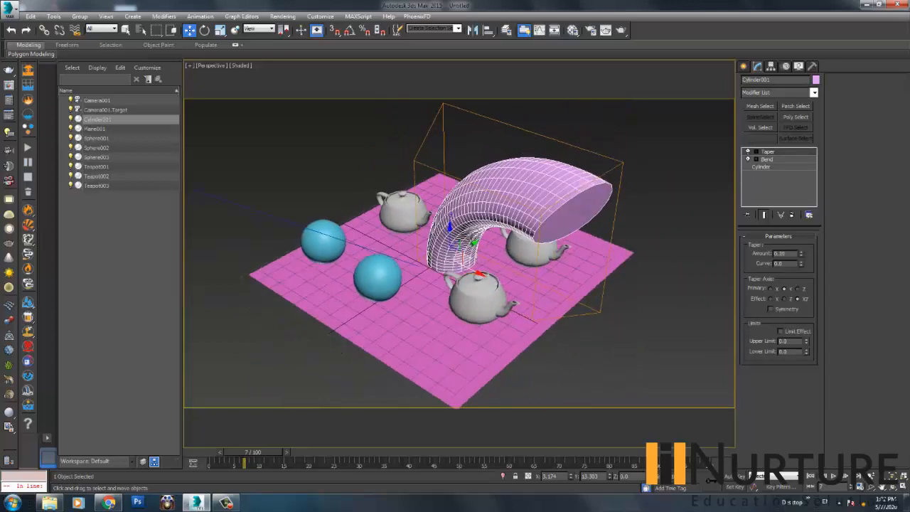
# Fine-tune the Taper amount so the cylinder's open end flares only slightly, and deselect the object.
pyautogui.moveTo(801, 254); pyautogui.dragTo(801, 270)
pyautogui.keyDown('alt'); pyautogui.moveTo(455, 319); pyautogui.dragTo(348, 305, button='middle'); pyautogui.keyUp('alt')
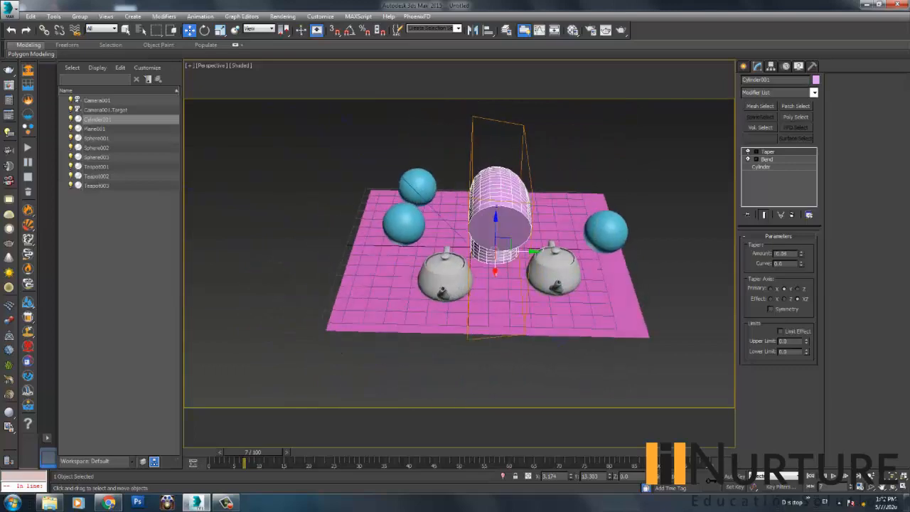
pyautogui.moveTo(801, 253)
pyautogui.mouseDown()
pyautogui.moveTo(801, 228)
pyautogui.moveTo(801, 244)
pyautogui.mouseUp()
pyautogui.keyDown('alt'); pyautogui.moveTo(398, 313); pyautogui.dragTo(487, 305, button='middle'); pyautogui.keyUp('alt')
pyautogui.click(661, 215)
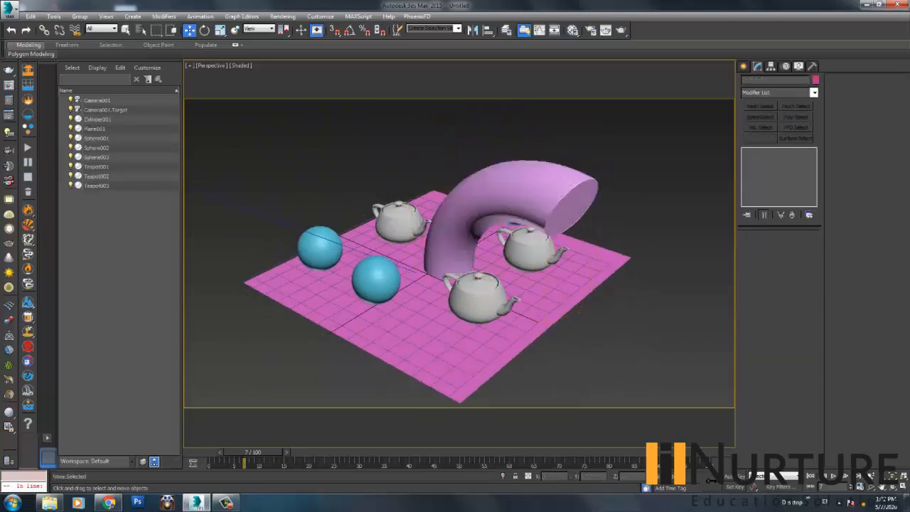
# Find the Target Camera command by searching all actions for "came" and place a camera beside the plane, aimed across the objects.
pyautogui.write('x')
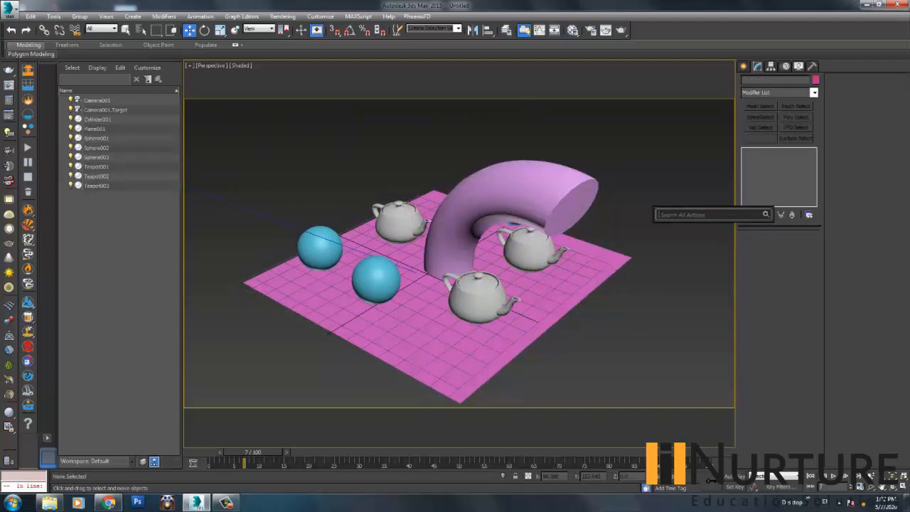
pyautogui.write('came')
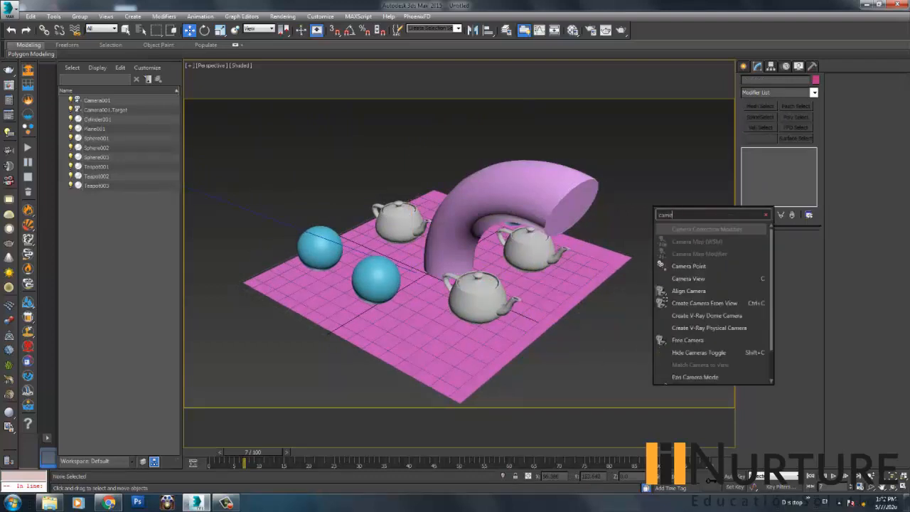
pyautogui.press('Down')
pyautogui.press('Down')
pyautogui.press('Down')
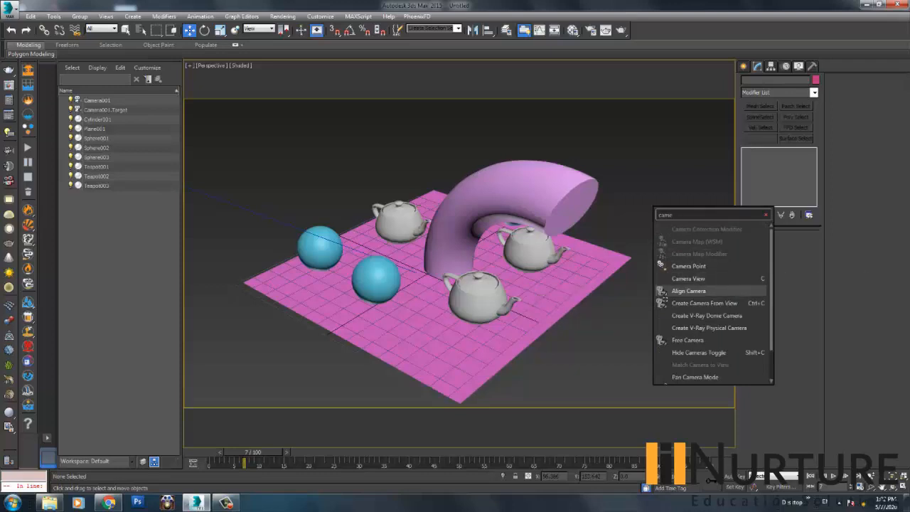
pyautogui.press('Down')
pyautogui.press('Down')
pyautogui.press('Down')
pyautogui.press('Down')
pyautogui.press('Down')
pyautogui.press('Up')
pyautogui.press('Up')
pyautogui.press('Down')
pyautogui.press('Down')
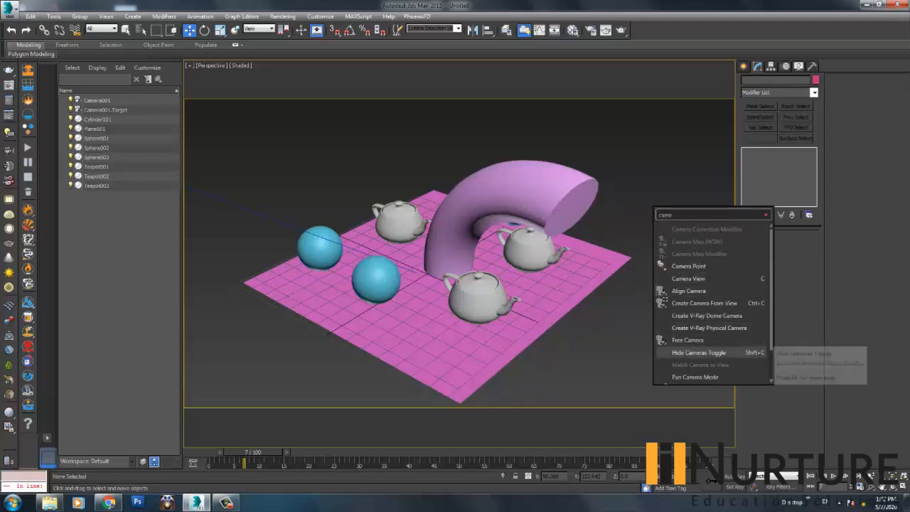
pyautogui.scroll(-2, 711, 364)
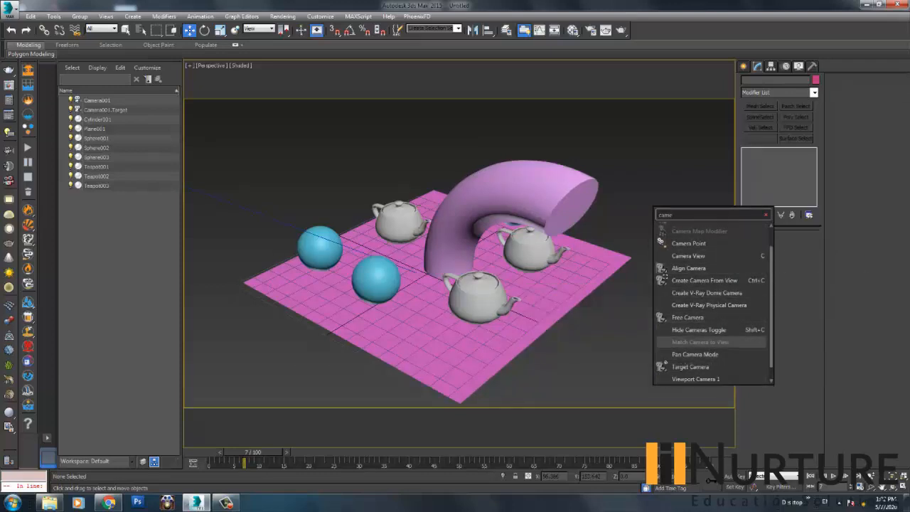
pyautogui.press('Down')
pyautogui.press('Down')
pyautogui.press('Return')
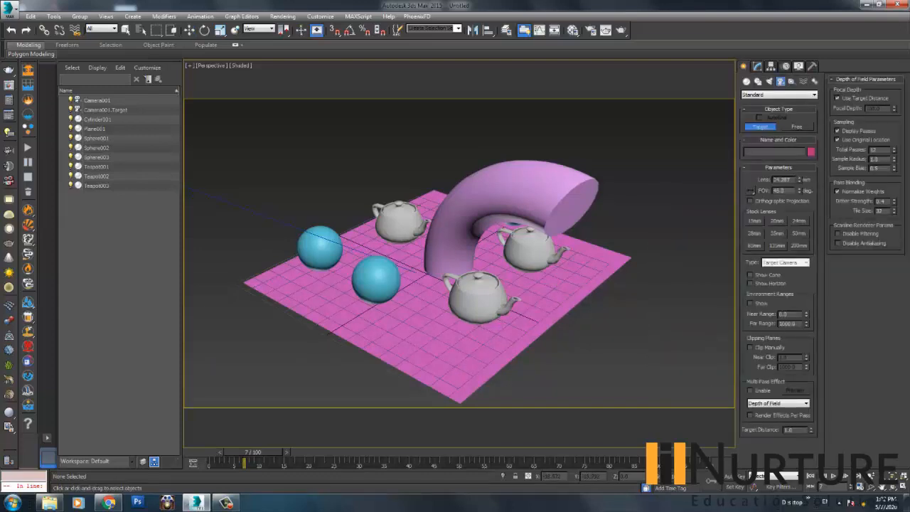
pyautogui.moveTo(226, 310); pyautogui.dragTo(221, 242)
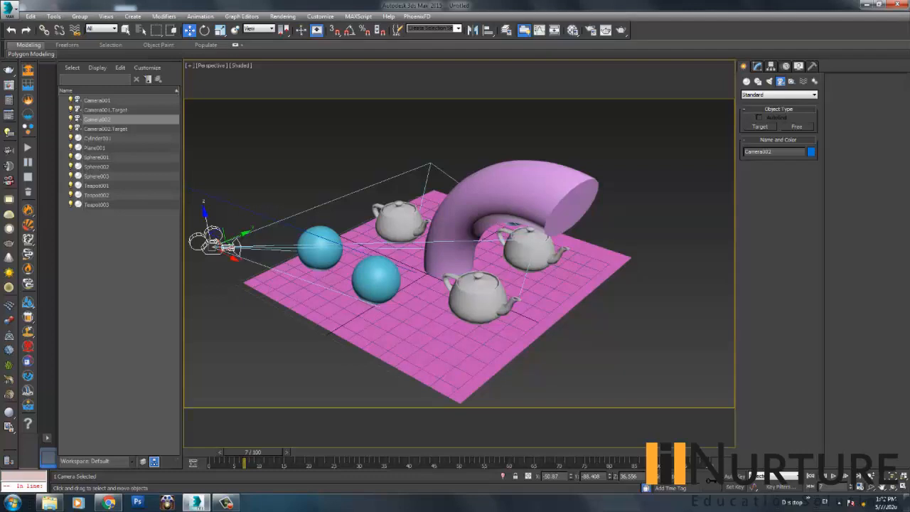
# Select the newly placed camera and delete it from the scene.
pyautogui.moveTo(497, 285); pyautogui.dragTo(543, 282, button='middle')
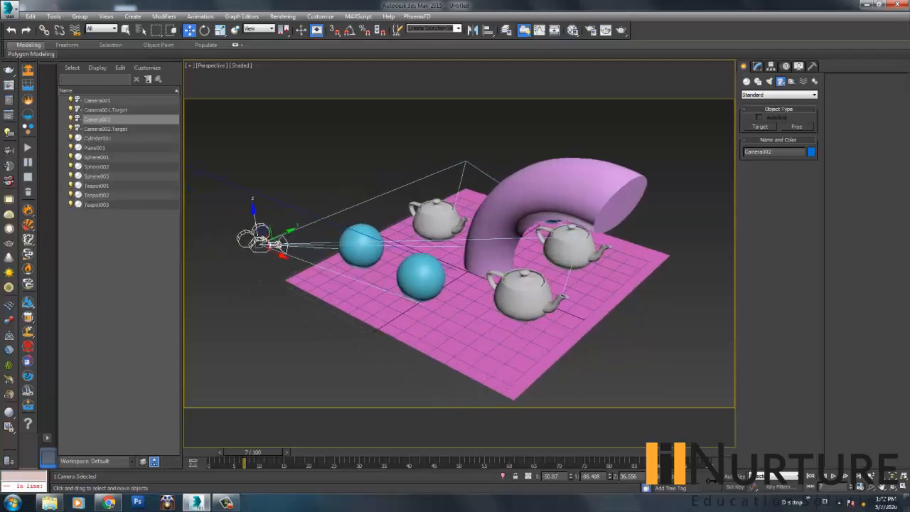
pyautogui.click(267, 268)
pyautogui.click(261, 242)
pyautogui.click(270, 299)
pyautogui.click(261, 243)
pyautogui.press('Delete')
pyautogui.hotkey('ctrl', 'z')
pyautogui.press('Delete')
# Select the bent cylinder and remove its Taper and Bend modifiers.
pyautogui.click(541, 186)
pyautogui.click(757, 67)
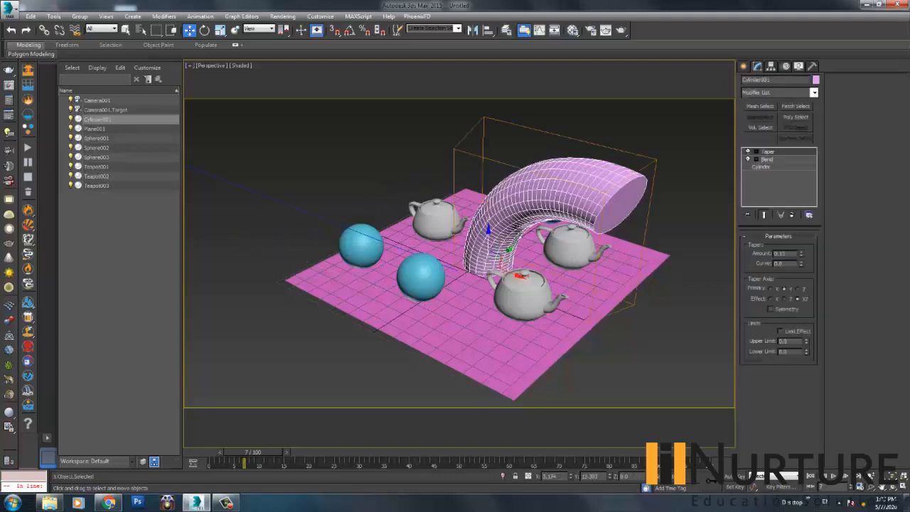
pyautogui.click(792, 214)
pyautogui.click(792, 214)
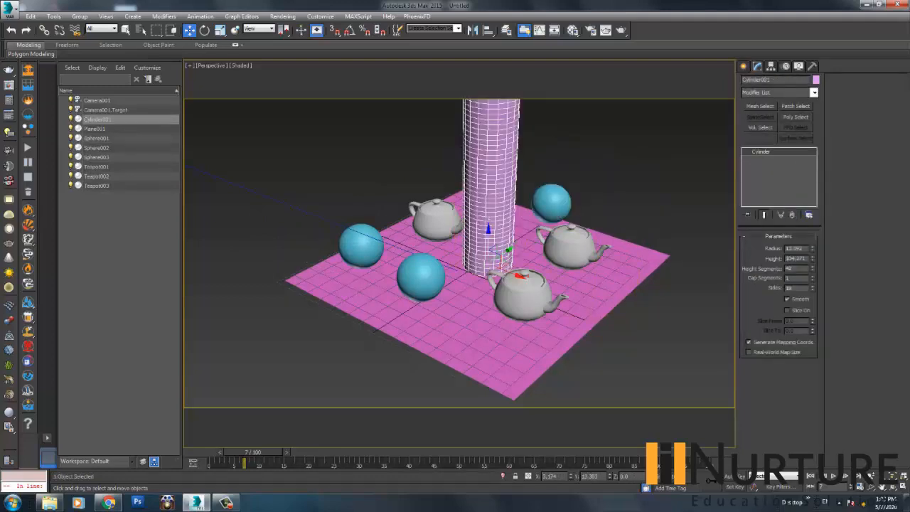
# Add a Taper modifier to the straight cylinder with an amount of about -0.76 and a curve of about -1.63.
pyautogui.moveTo(489, 234); pyautogui.dragTo(413, 286, button='middle')
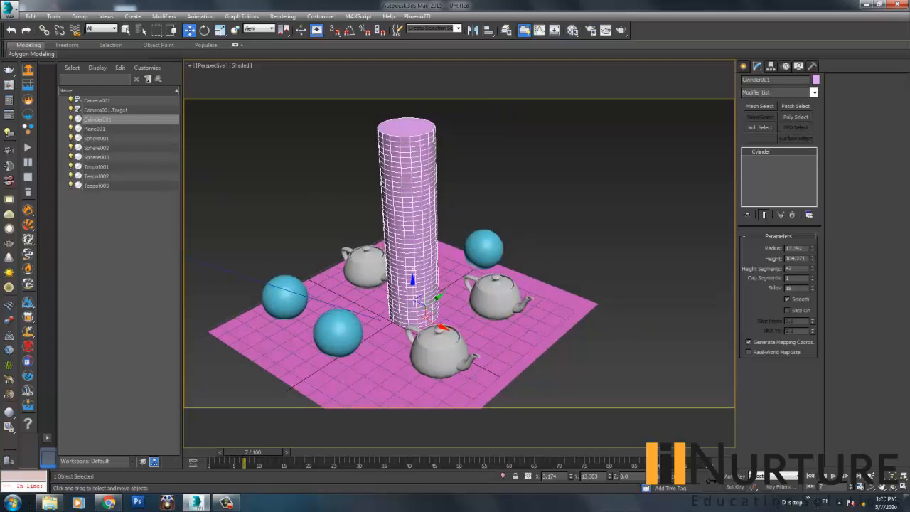
pyautogui.click(814, 92)
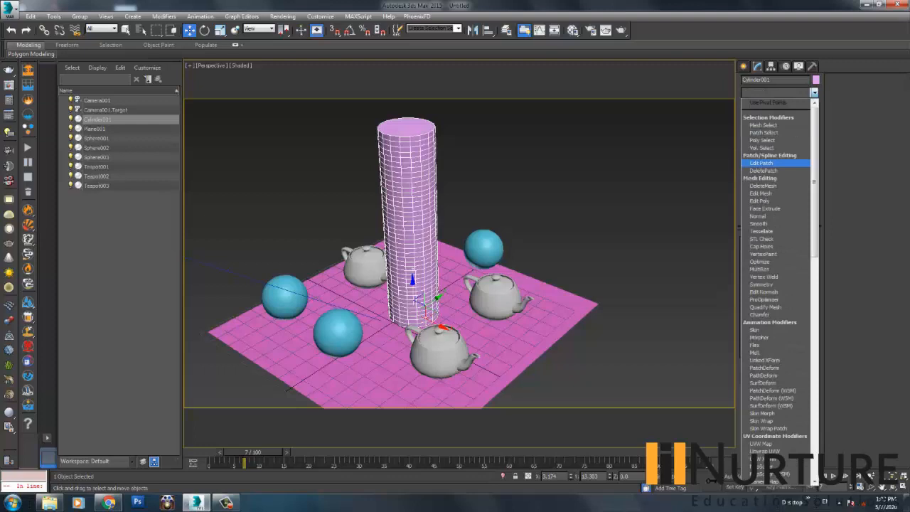
pyautogui.write('ta')
pyautogui.click(762, 103)
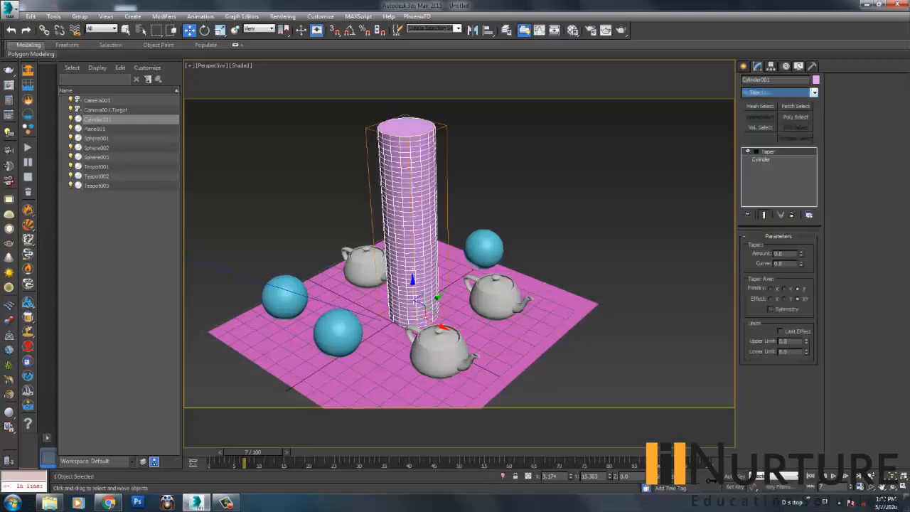
pyautogui.moveTo(801, 253); pyautogui.dragTo(801, 231)
# Add a Bend modifier above the Taper and bend the cylinder by about 119.5 degrees.
pyautogui.click(801, 92)
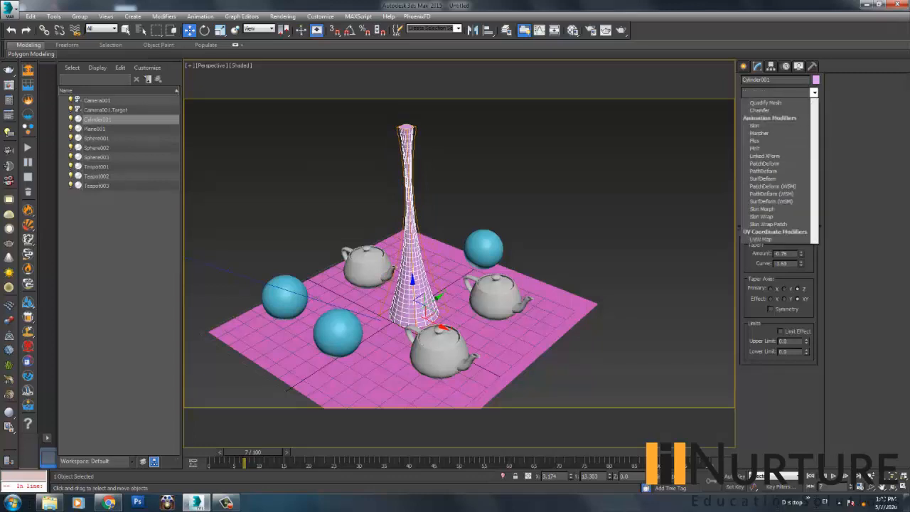
pyautogui.press('b')
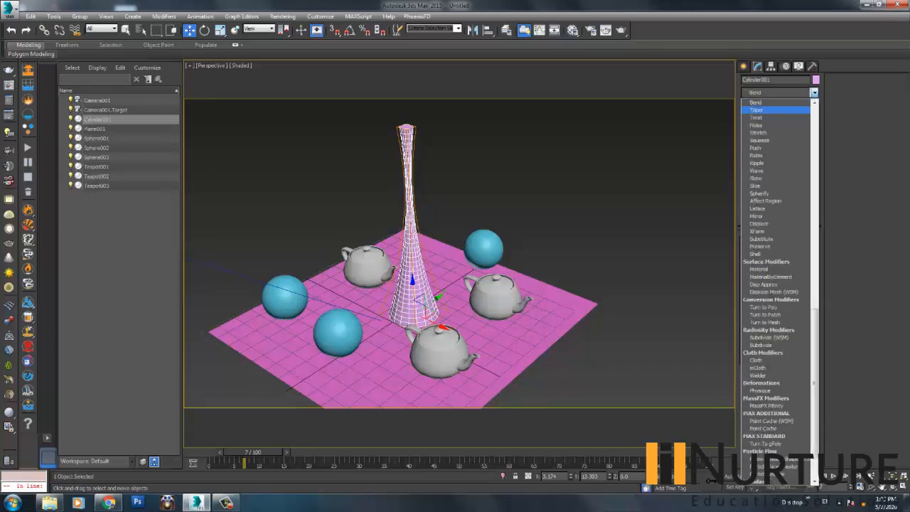
pyautogui.press('Return')
pyautogui.moveTo(804, 253); pyautogui.dragTo(804, 142)
pyautogui.scroll(5, 463, 285)
pyautogui.scroll(-5, 458, 253)
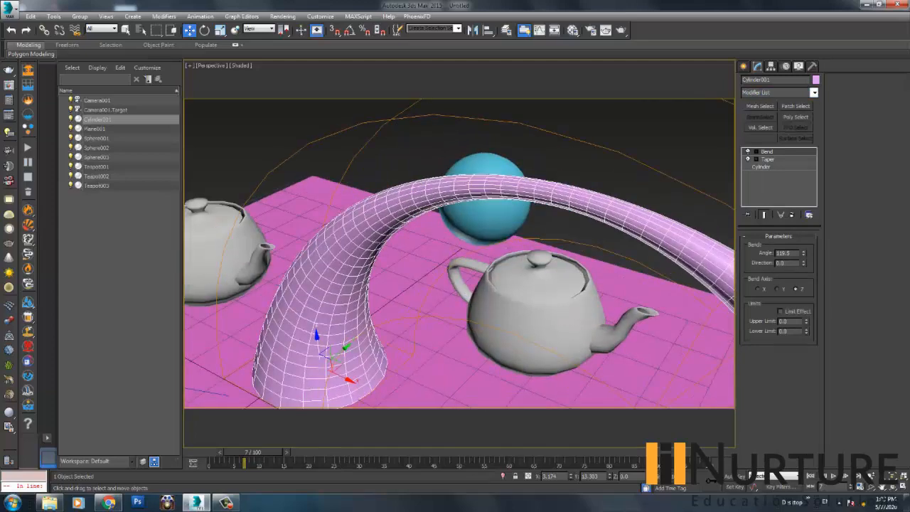
pyautogui.keyDown('alt'); pyautogui.moveTo(427, 284); pyautogui.dragTo(490, 281, button='middle'); pyautogui.keyUp('alt')
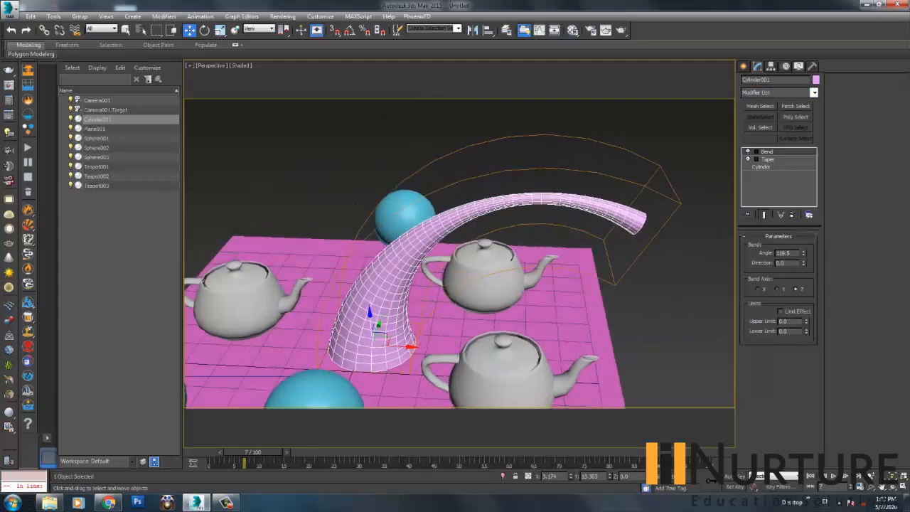
# Return to the Taper modifier below the Bend and raise its curve to a positive value so the body bulges outward.
pyautogui.click(768, 160)
pyautogui.moveTo(800, 263); pyautogui.dragTo(800, 257)
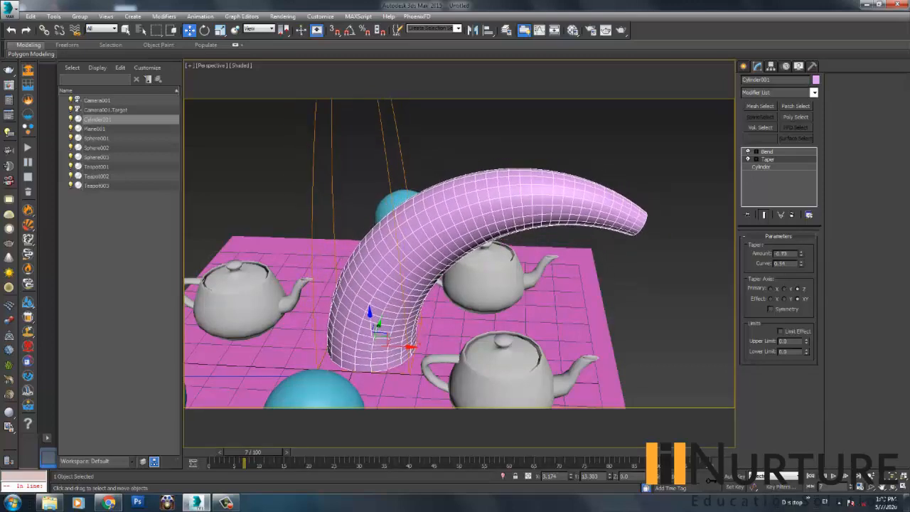
pyautogui.scroll(-4, 363, 228)
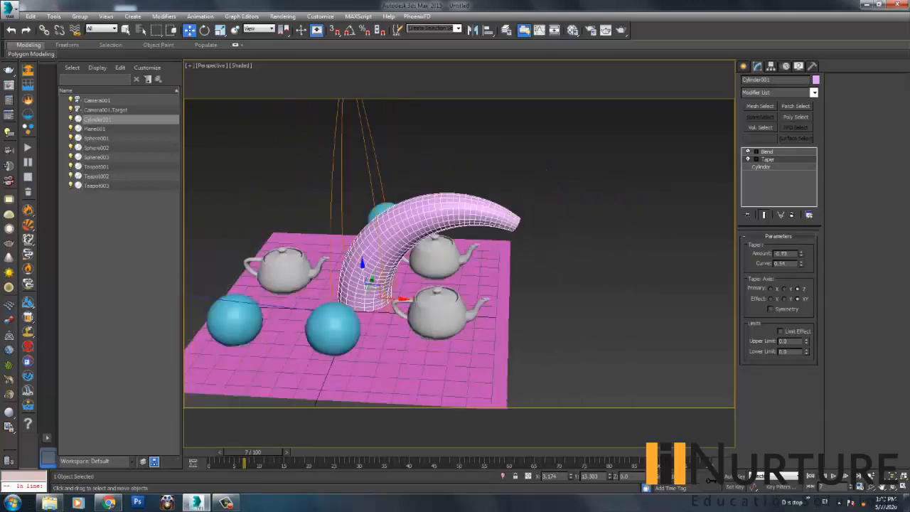
# Compare the Bend and Taper levels of the stack, switching the end result display off and back on at the Taper.
pyautogui.click(766, 151)
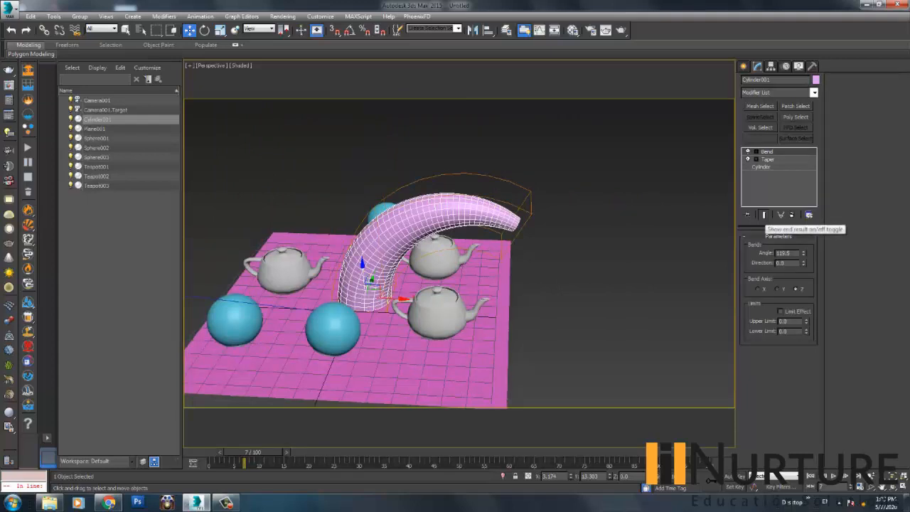
pyautogui.click(768, 160)
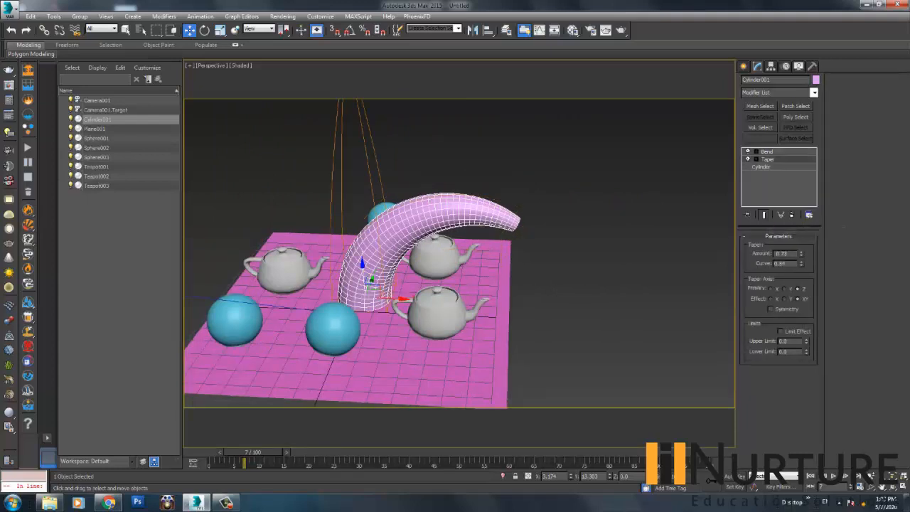
pyautogui.click(763, 214)
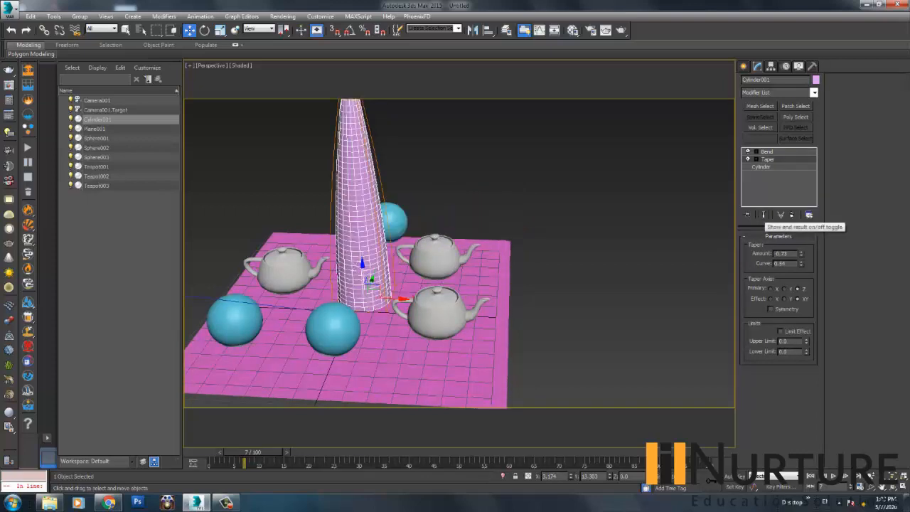
pyautogui.moveTo(430, 219); pyautogui.dragTo(454, 231, button='middle')
pyautogui.click(763, 214)
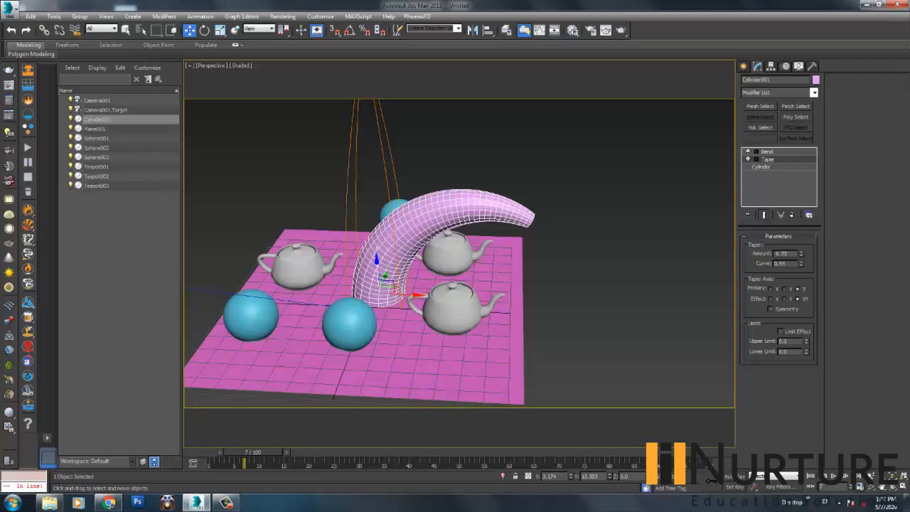
# Add an Edit Poly modifier above the Bend on the cylinder.
pyautogui.click(767, 152)
pyautogui.click(779, 92)
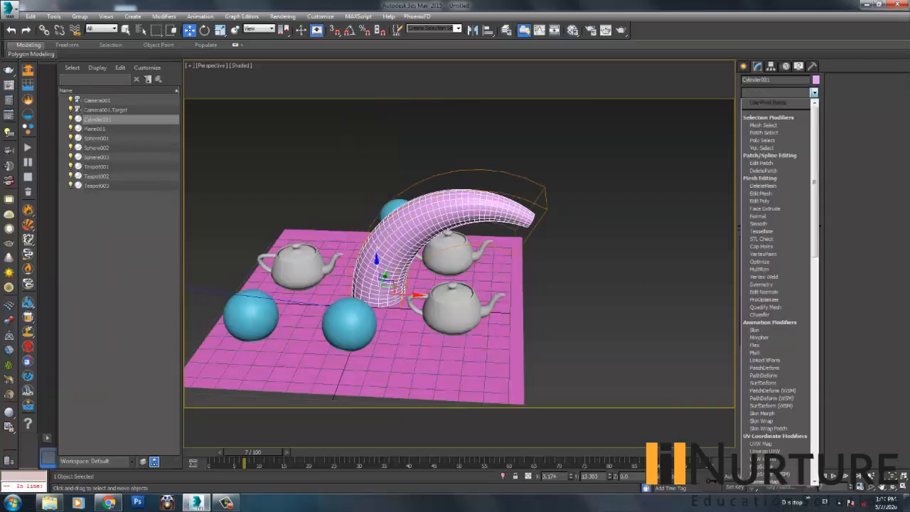
pyautogui.scroll(-3, 774, 178)
pyautogui.scroll(1, 775, 140)
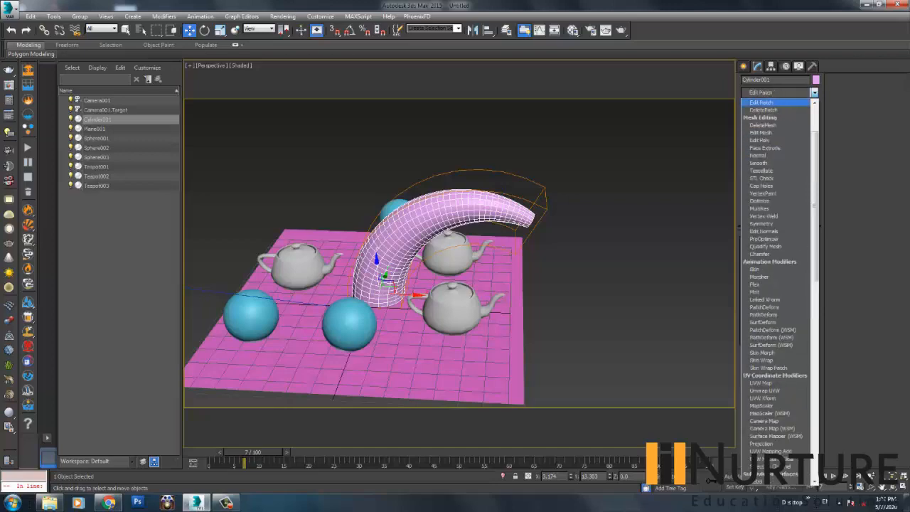
pyautogui.press('Return')
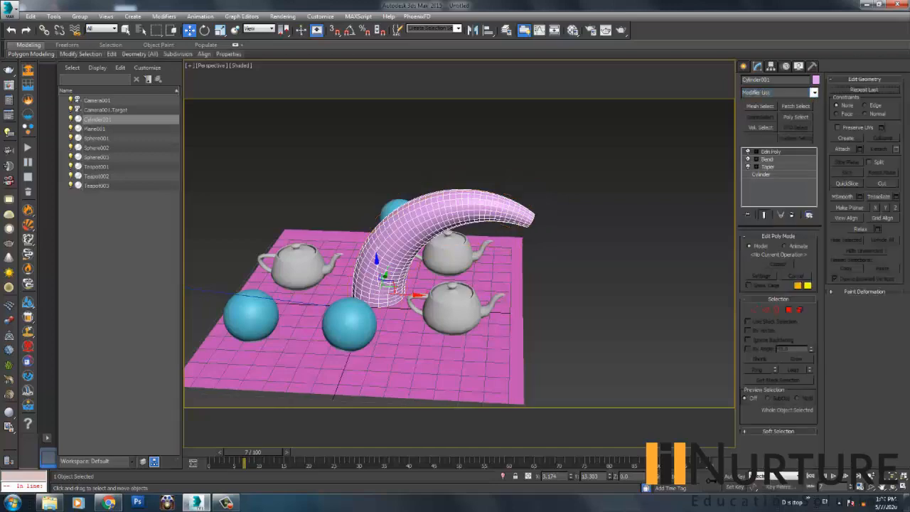
# Select the vertices at the cylinder's lower end, shift them sideways to displace the base from the upper body, and leave vertex editing.
pyautogui.press('1')
pyautogui.scroll(6, 532, 191)
pyautogui.scroll(-3, 531, 191)
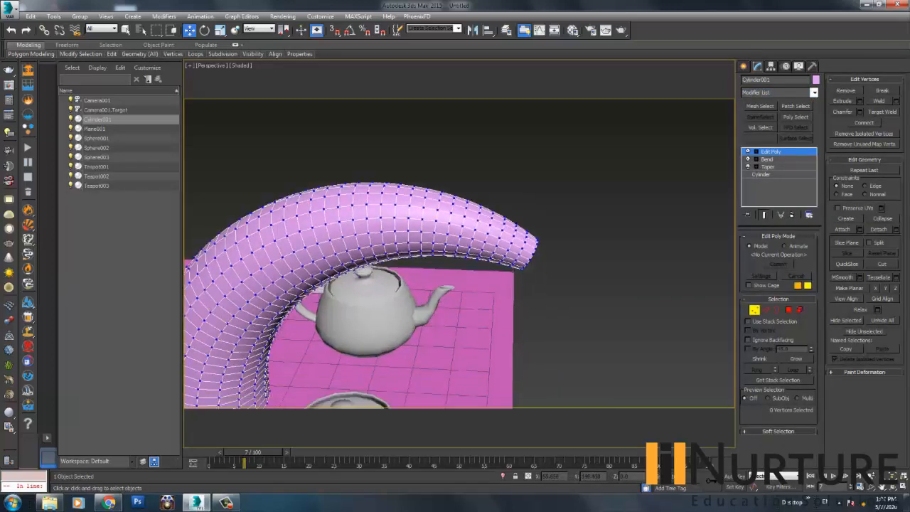
pyautogui.moveTo(531, 190); pyautogui.dragTo(584, 126, button='middle')
pyautogui.scroll(-3, 527, 182)
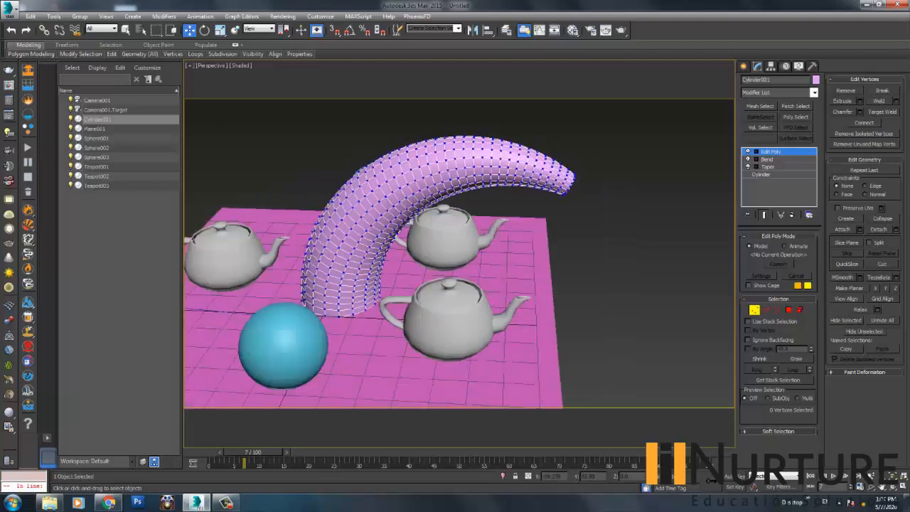
pyautogui.moveTo(281, 229); pyautogui.dragTo(419, 332)
pyautogui.moveTo(380, 265); pyautogui.dragTo(237, 262)
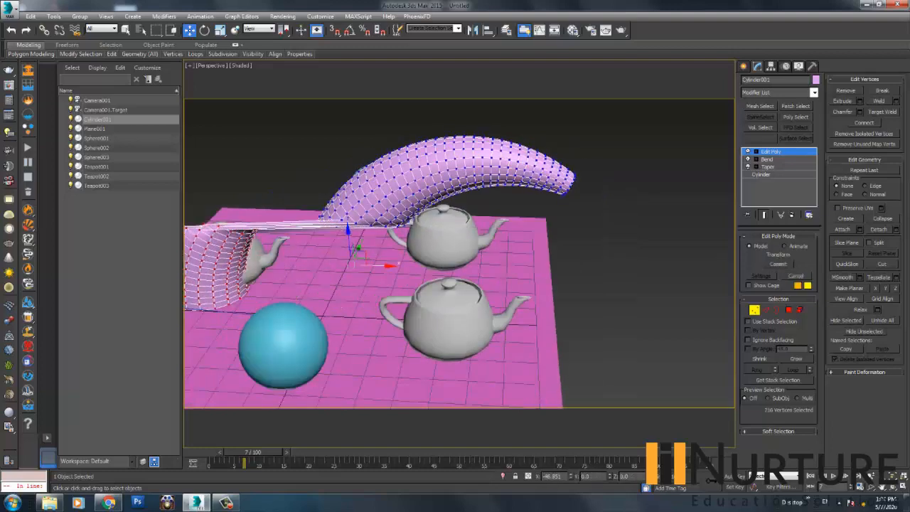
pyautogui.moveTo(238, 262); pyautogui.dragTo(312, 267, button='middle')
pyautogui.scroll(-4, 312, 264)
pyautogui.moveTo(329, 236); pyautogui.dragTo(504, 235)
pyautogui.scroll(3, 505, 236)
pyautogui.press('1')
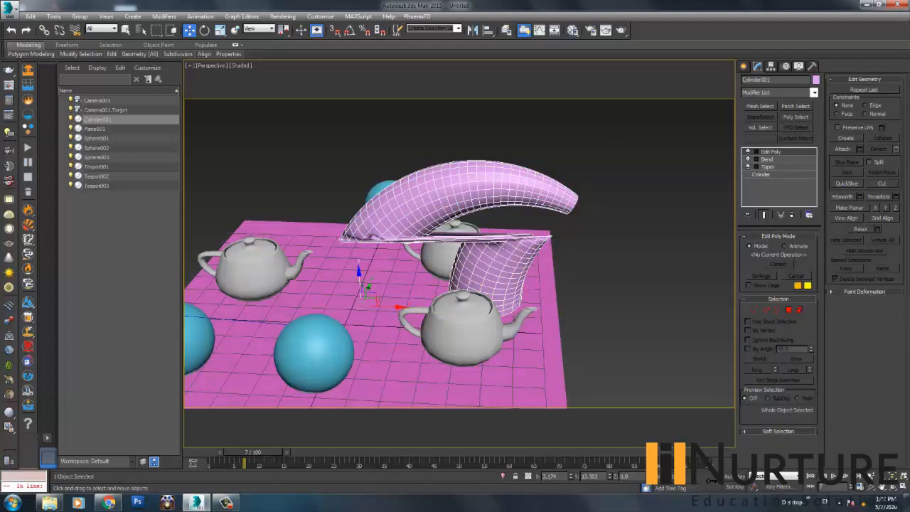
# Switch the Edit Poly modifier off and on repeatedly to compare the cylinder with and without the vertex edits.
pyautogui.click(748, 151)
pyautogui.click(748, 151)
pyautogui.click(747, 151)
pyautogui.click(748, 151)
pyautogui.click(748, 152)
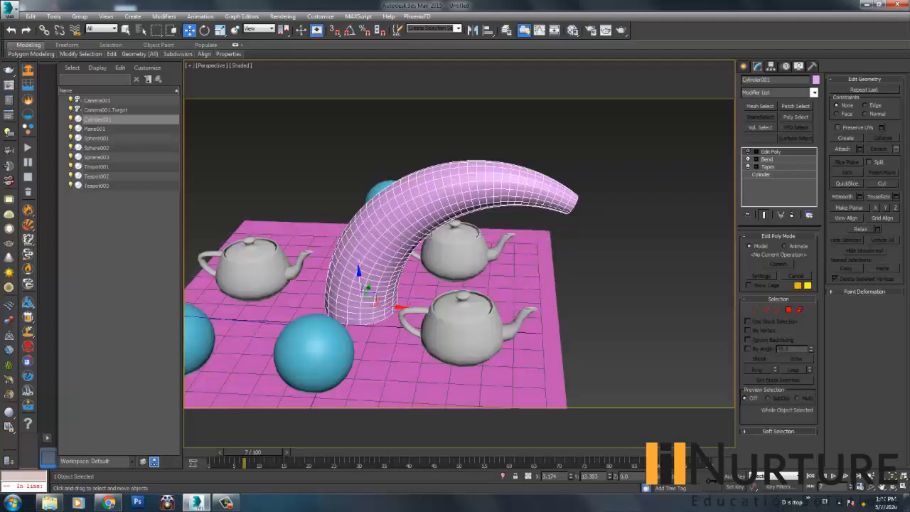
pyautogui.click(748, 152)
pyautogui.click(747, 152)
pyautogui.click(748, 151)
pyautogui.click(747, 151)
pyautogui.click(747, 152)
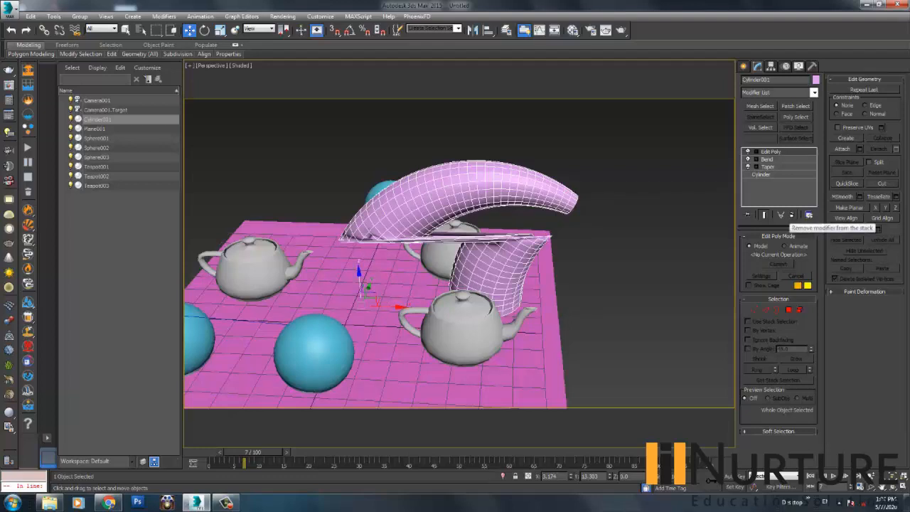
# Remove the Edit Poly modifier from the stack and delete the cylinder from the scene.
pyautogui.click(791, 214)
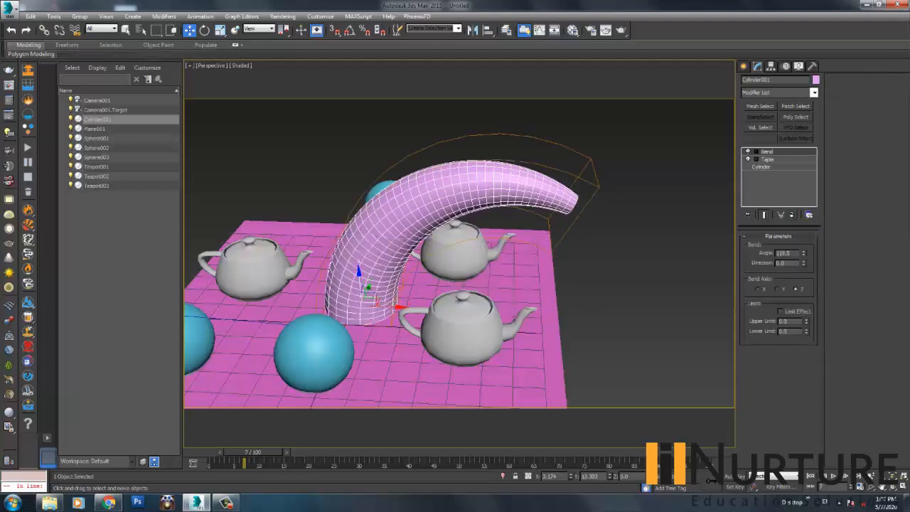
pyautogui.click(631, 229)
pyautogui.click(497, 186)
pyautogui.press('Delete')
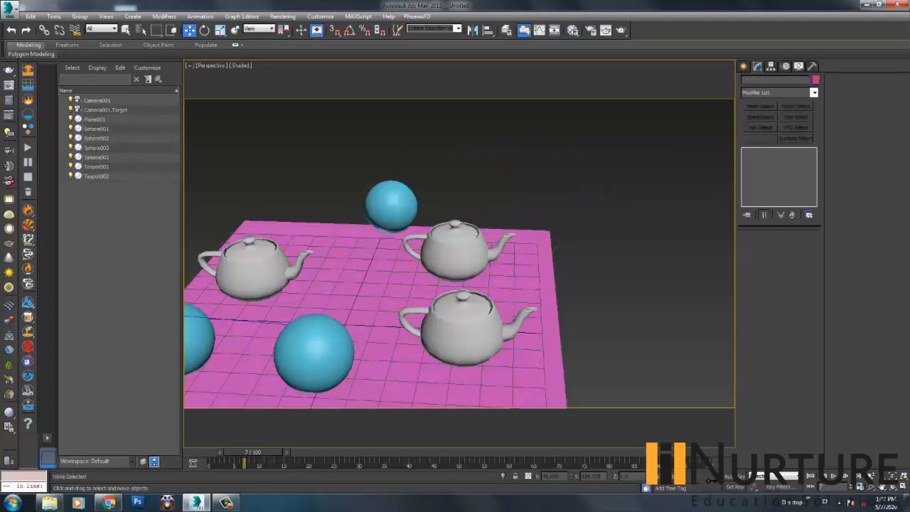
# Find the Box command by searching for box, and create a box about 44 by 41 by 56 on the plane.
pyautogui.write('x')
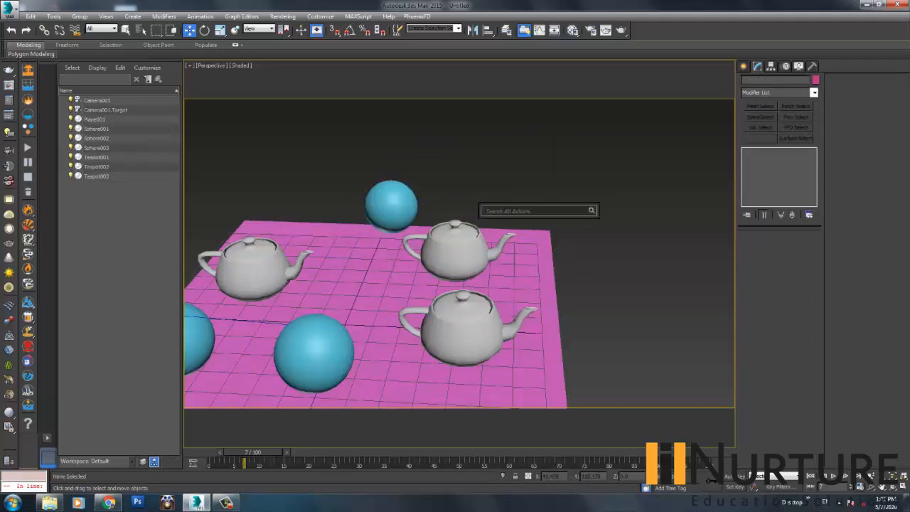
pyautogui.write('box')
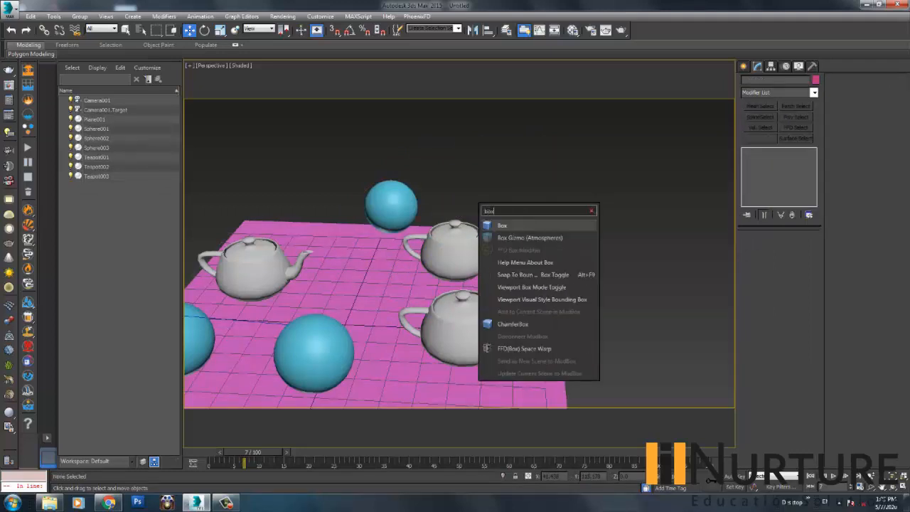
pyautogui.press('Return')
pyautogui.moveTo(369, 268)
pyautogui.mouseDown()
pyautogui.moveTo(295, 322)
pyautogui.moveTo(235, 322)
pyautogui.mouseUp()
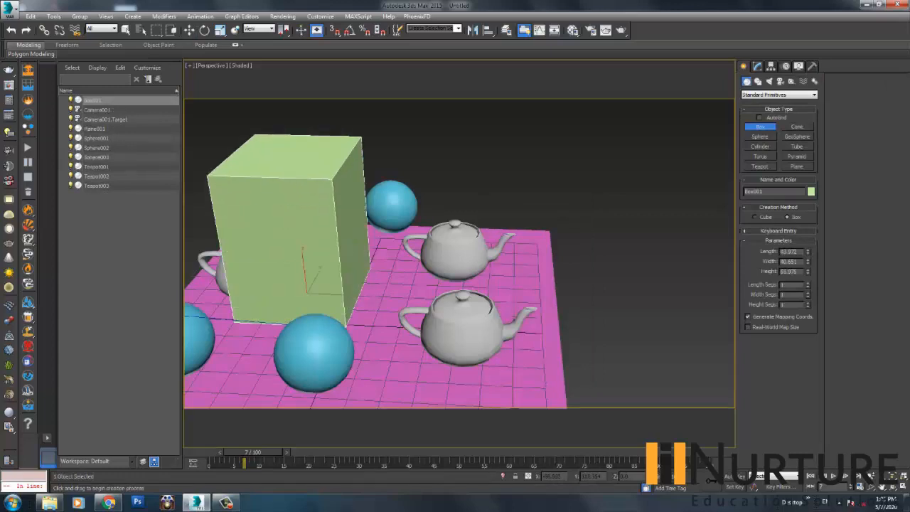
pyautogui.keyDown('alt'); pyautogui.moveTo(370, 284); pyautogui.dragTo(455, 288, button='middle'); pyautogui.keyUp('alt')
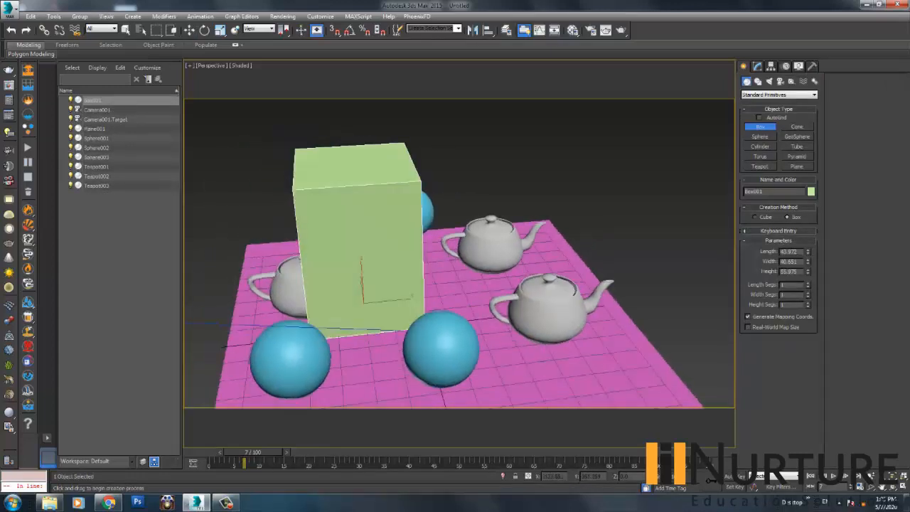
pyautogui.press('w')
pyautogui.click(259, 205)
pyautogui.click(359, 241)
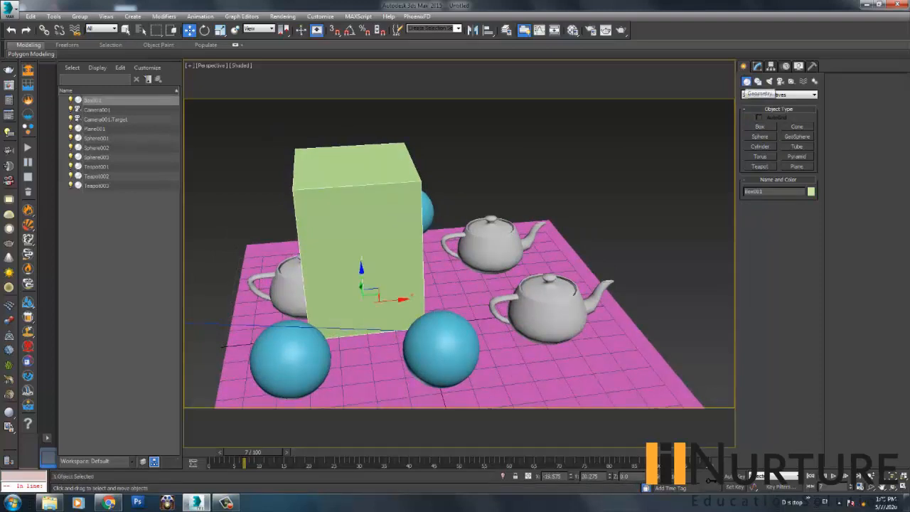
# Increase the box's length, width and height segments to subdivide its faces into a grid.
pyautogui.click(757, 66)
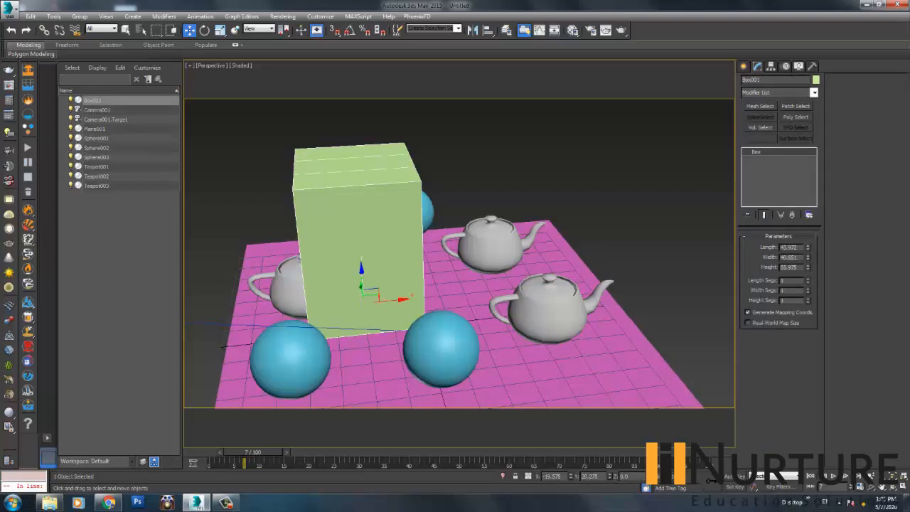
pyautogui.moveTo(808, 290); pyautogui.dragTo(807, 292)
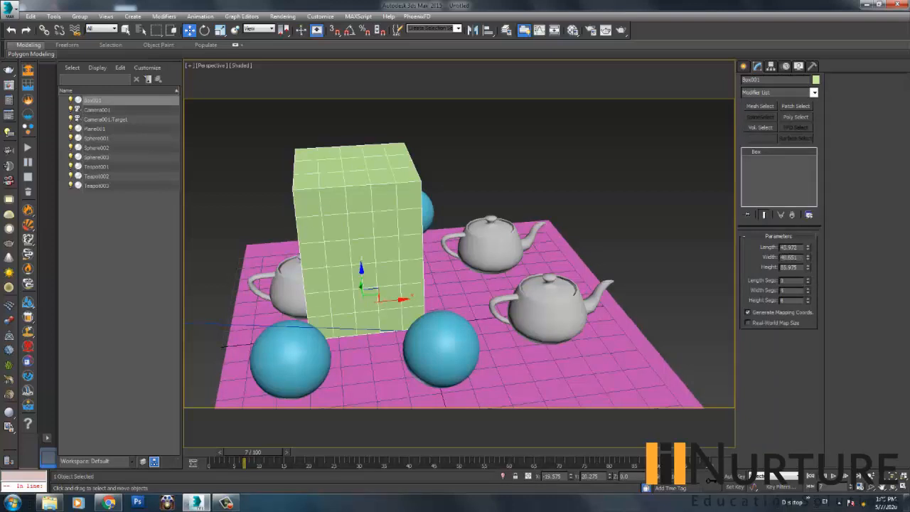
pyautogui.doubleClick(807, 288)
pyautogui.click(807, 279)
pyautogui.click(807, 278)
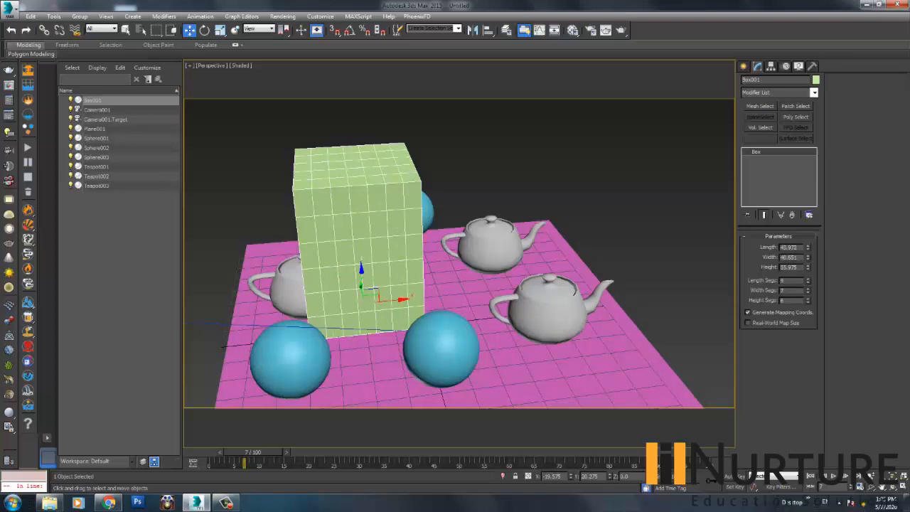
# Reselect the box to review its editable parameters, return to the creation options, and delete the box.
pyautogui.click(474, 164)
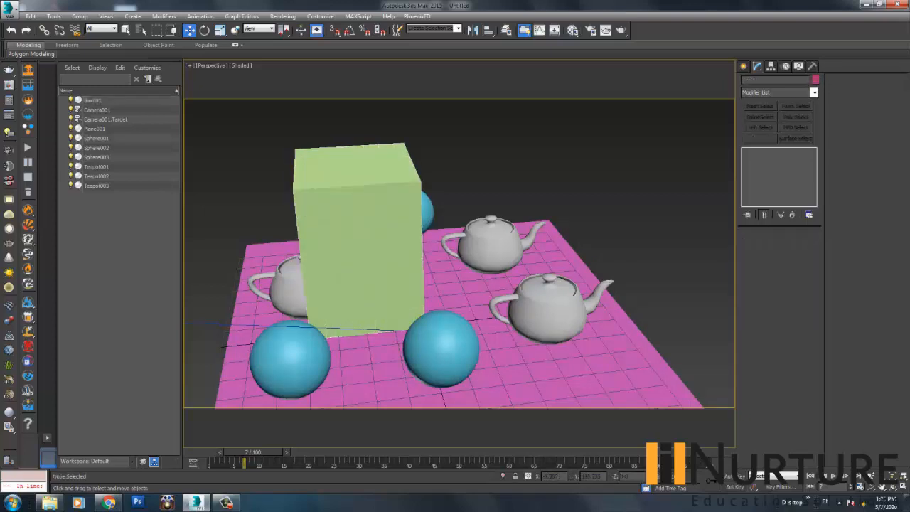
pyautogui.click(369, 227)
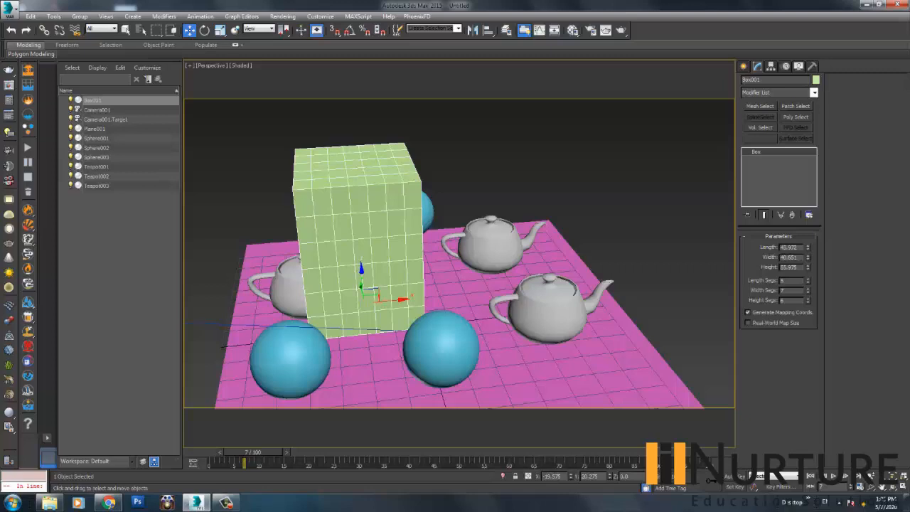
pyautogui.click(743, 66)
pyautogui.click(469, 167)
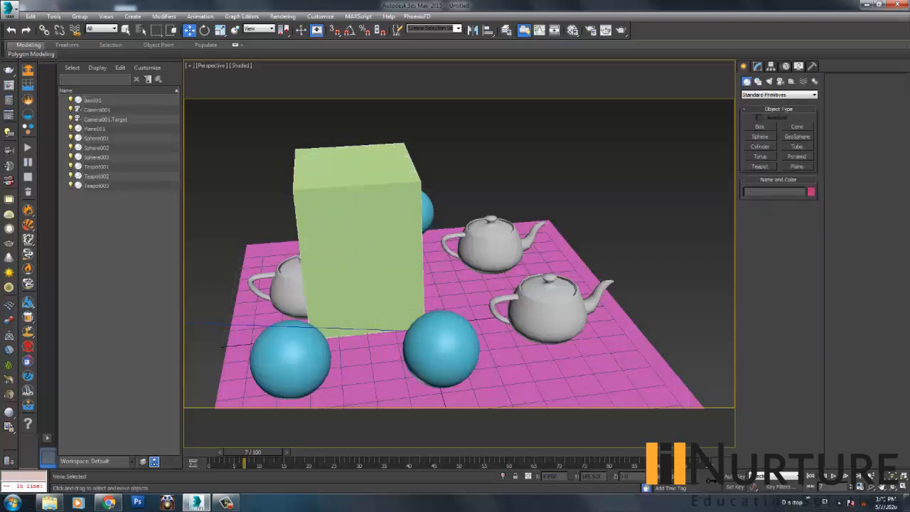
pyautogui.click(376, 227)
pyautogui.press('Delete')
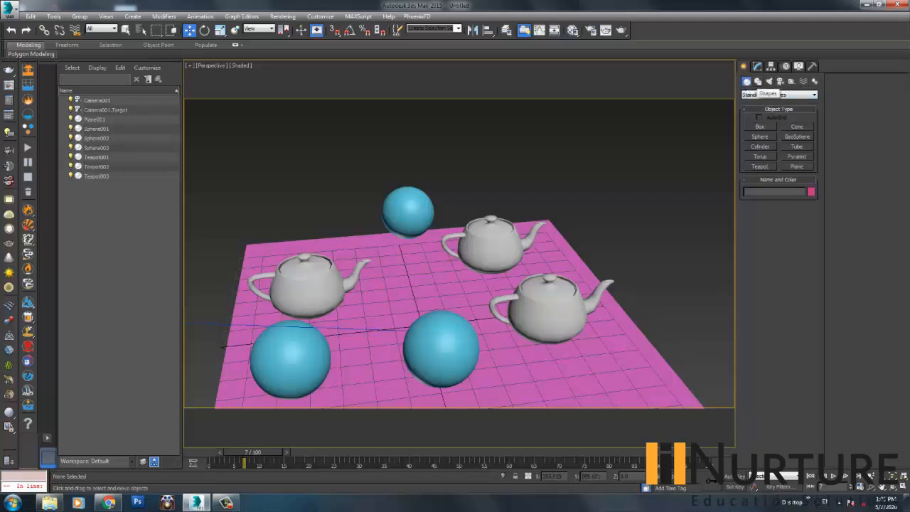
# Look through the creation categories for shapes, lights, cameras, helpers and systems, and the geometry types list, ending on Standard Primitives.
pyautogui.click(757, 81)
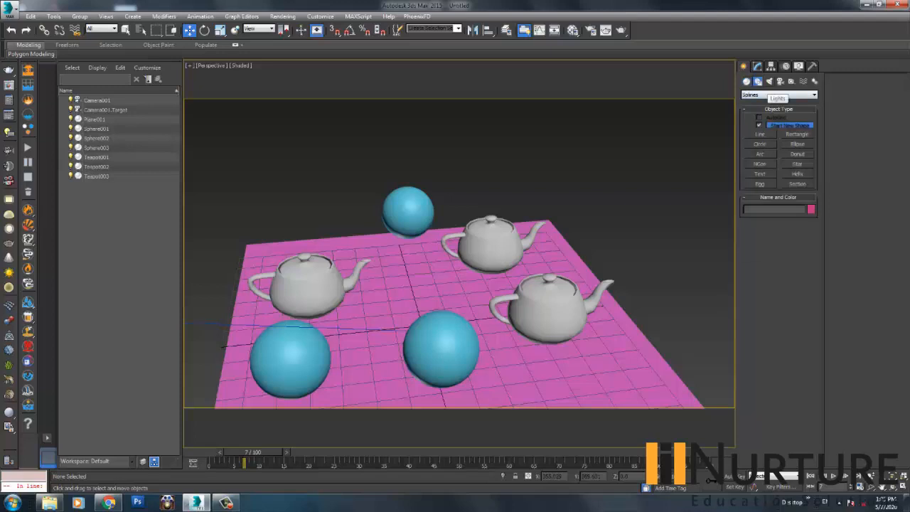
pyautogui.click(769, 81)
pyautogui.click(780, 81)
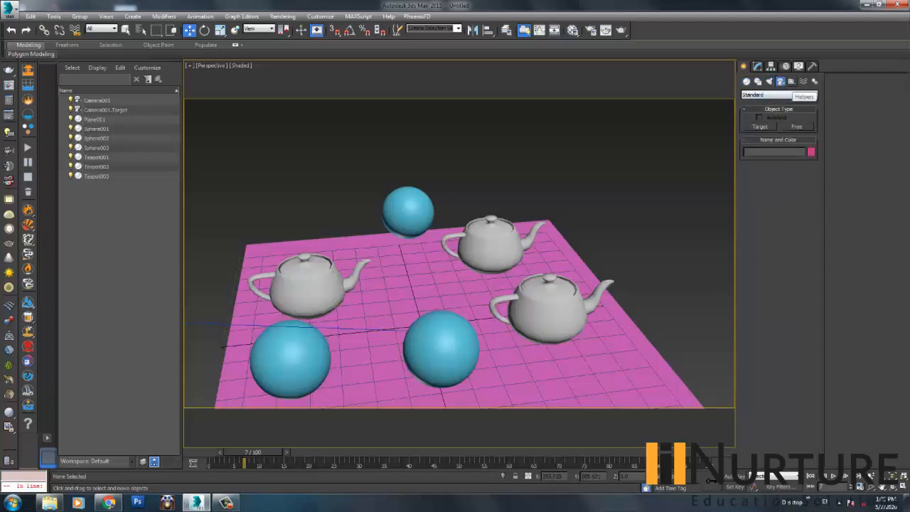
pyautogui.click(791, 81)
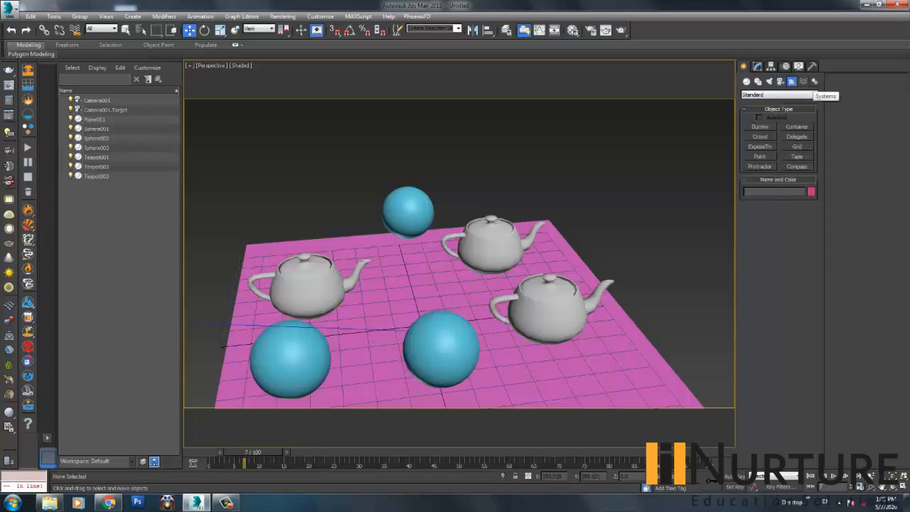
pyautogui.click(814, 81)
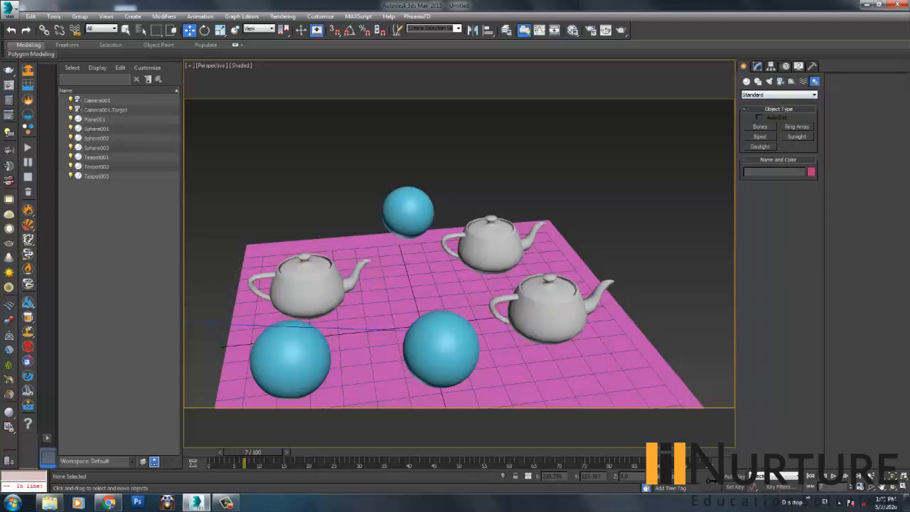
pyautogui.click(746, 81)
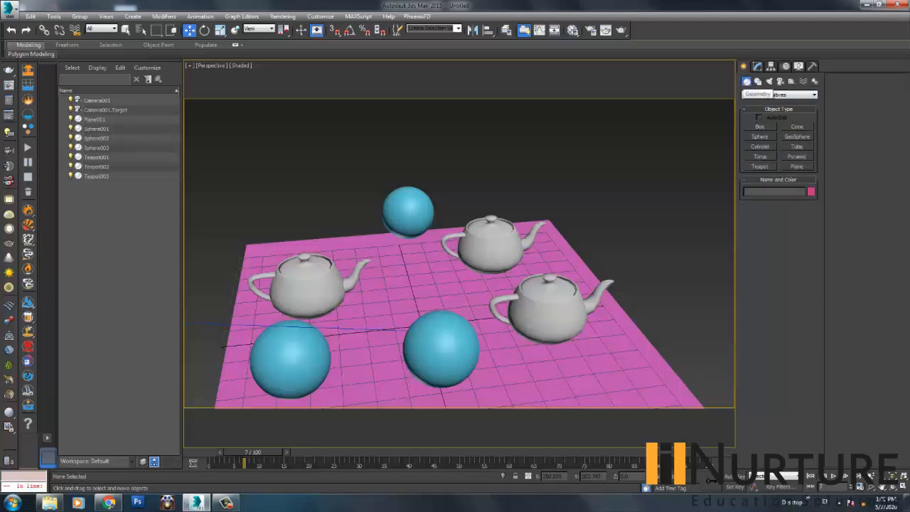
pyautogui.click(768, 95)
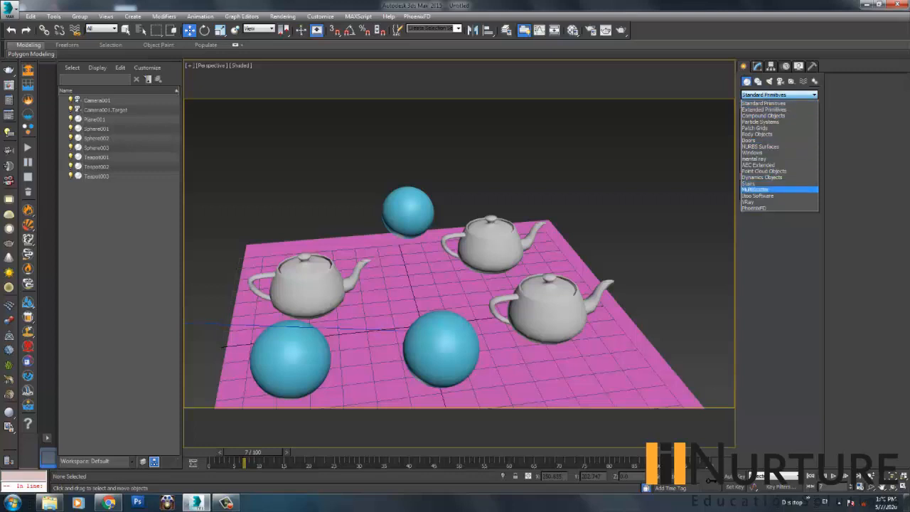
pyautogui.click(763, 103)
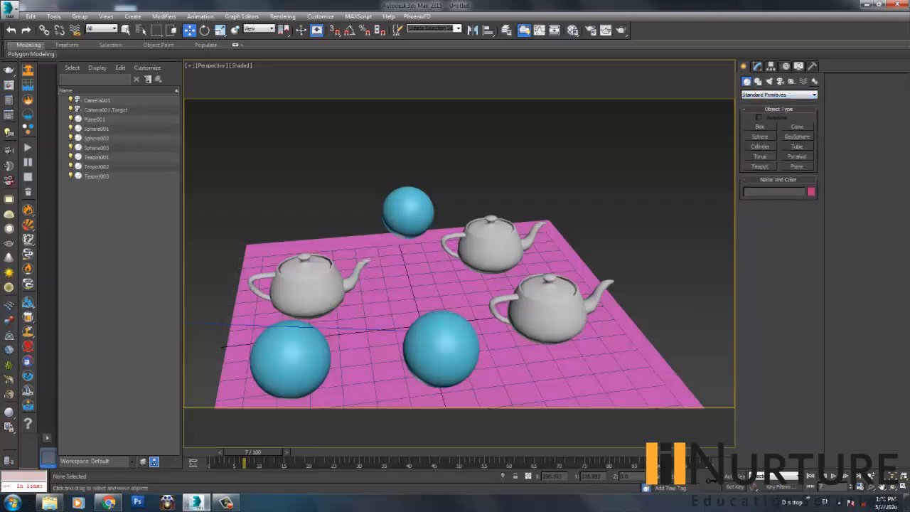
# Find the Cylinder command by searching for cylinder, and create one about 11 in radius and 70 high on the plane.
pyautogui.press('x')
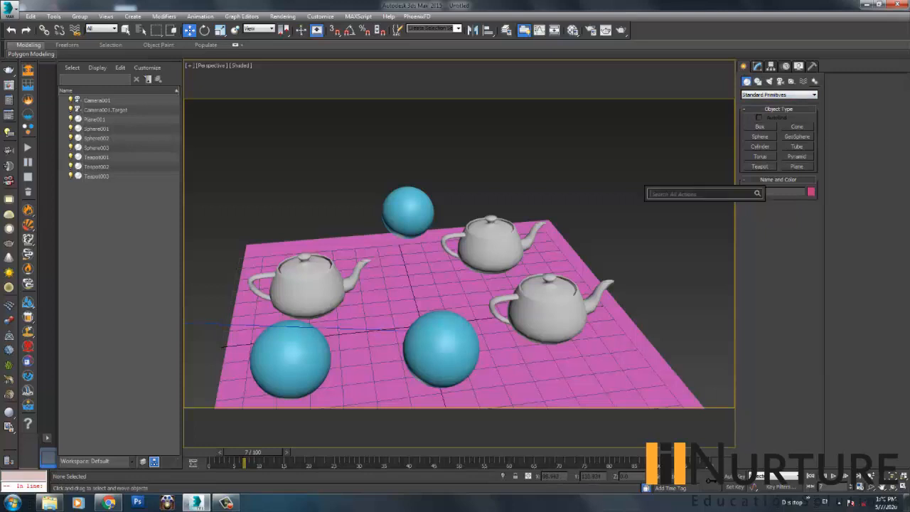
pyautogui.write('cylinder')
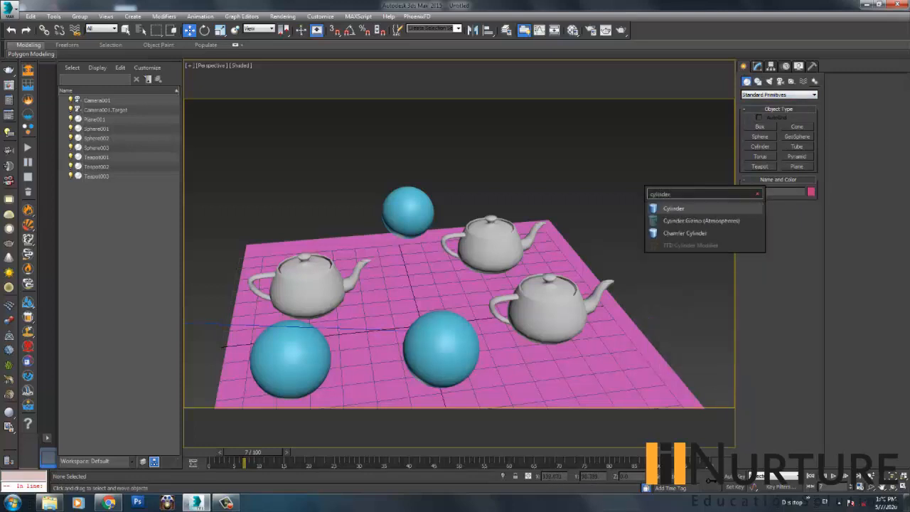
pyautogui.press('Return')
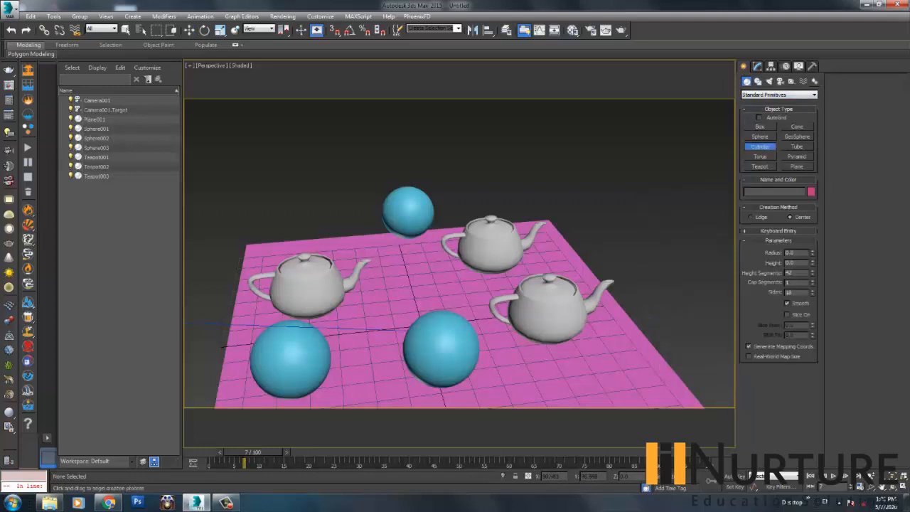
pyautogui.moveTo(405, 284); pyautogui.dragTo(425, 293)
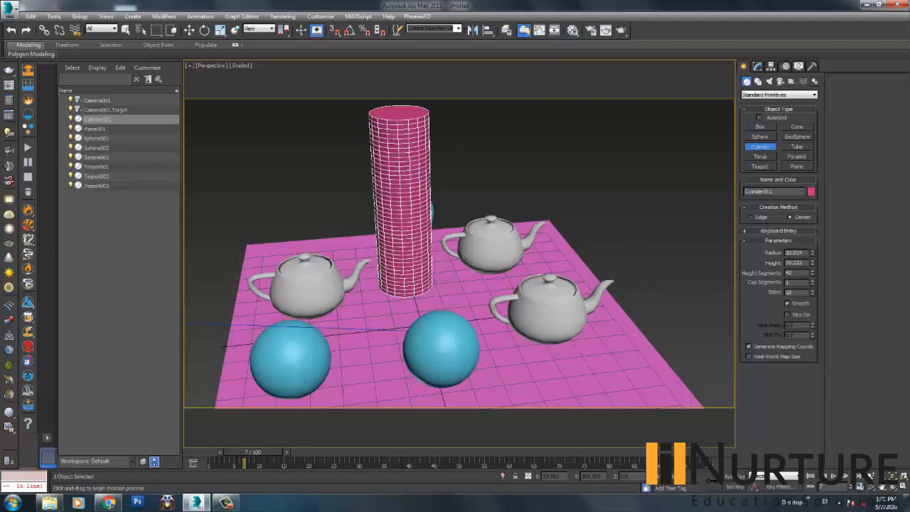
pyautogui.click(424, 115)
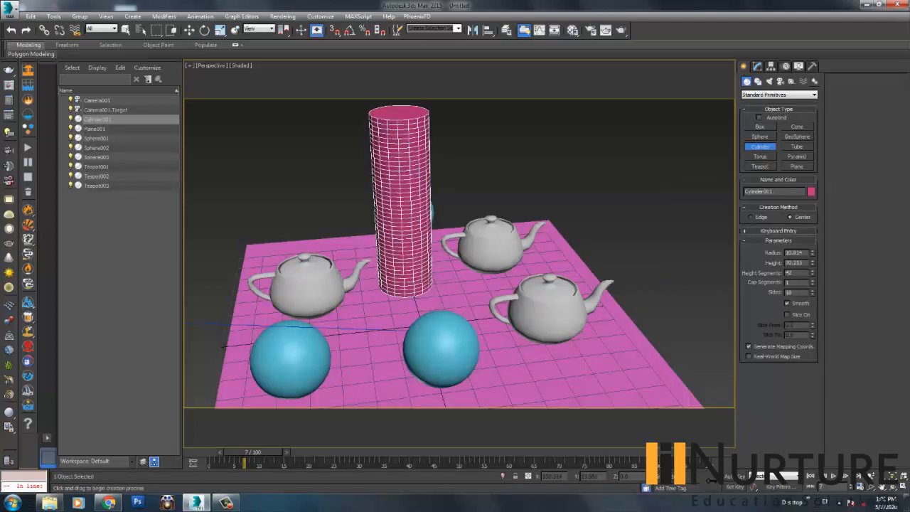
# Browse the modifiers available for the cylinder, from the selection modifiers to the particle flow group, without applying any.
pyautogui.click(757, 66)
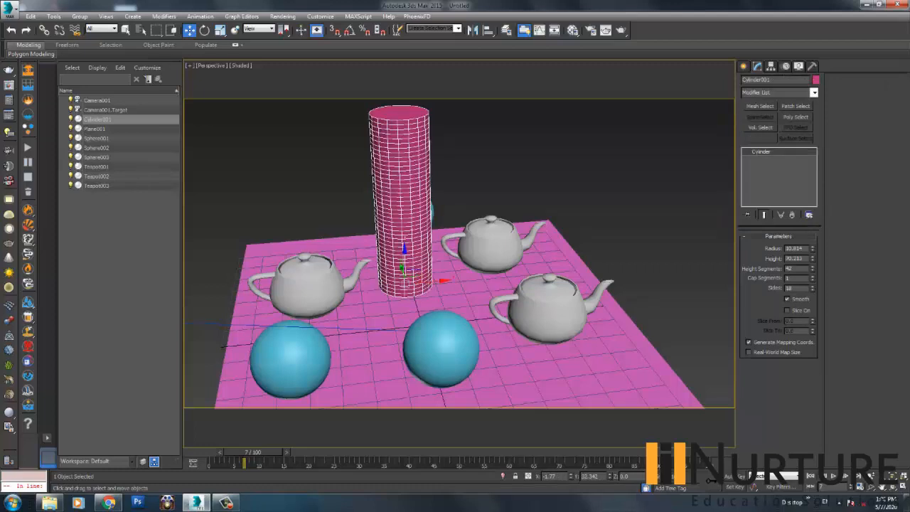
pyautogui.click(778, 92)
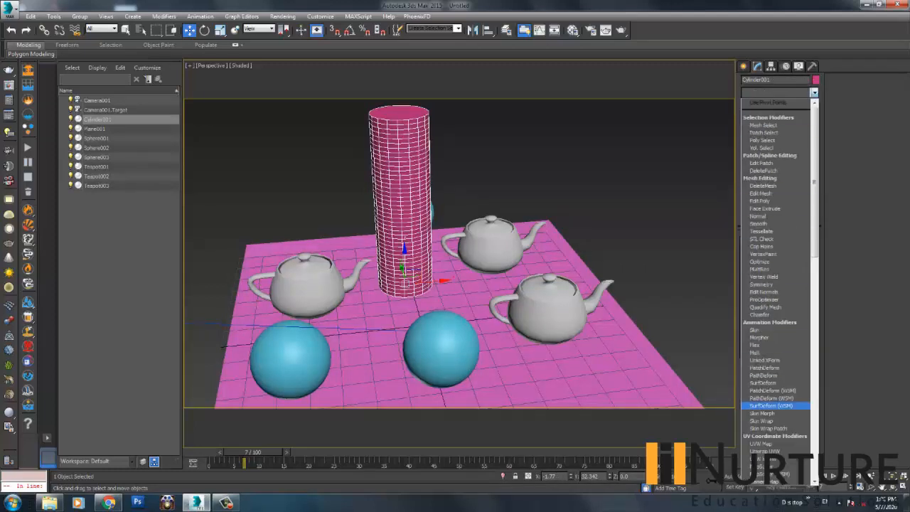
pyautogui.scroll(-12, 775, 291)
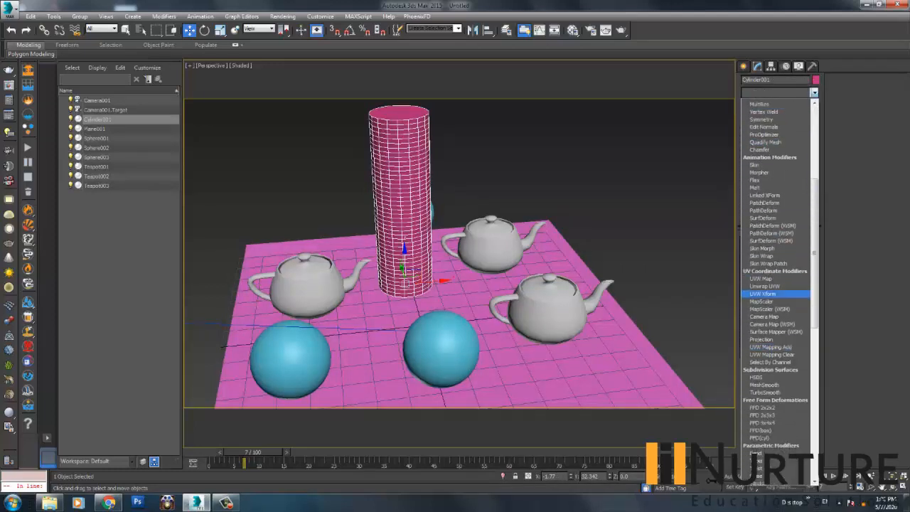
pyautogui.scroll(-2, 774, 201)
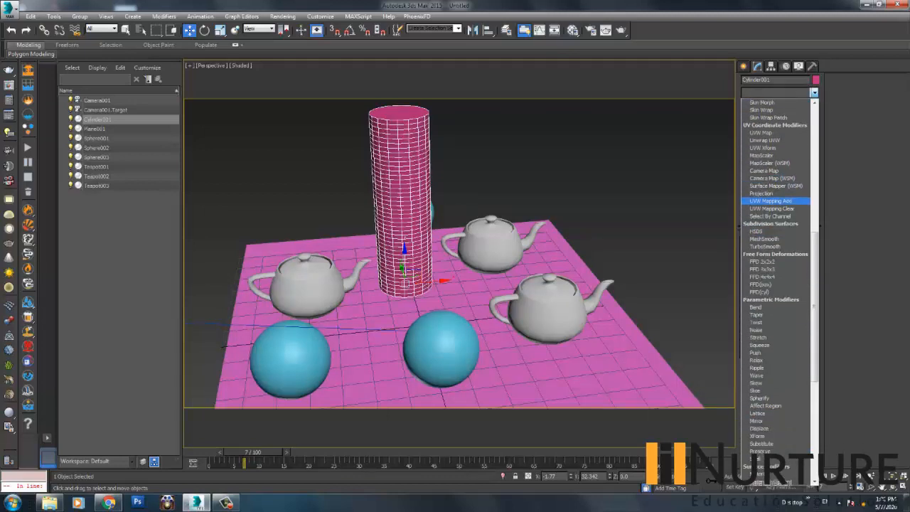
pyautogui.scroll(-8, 774, 185)
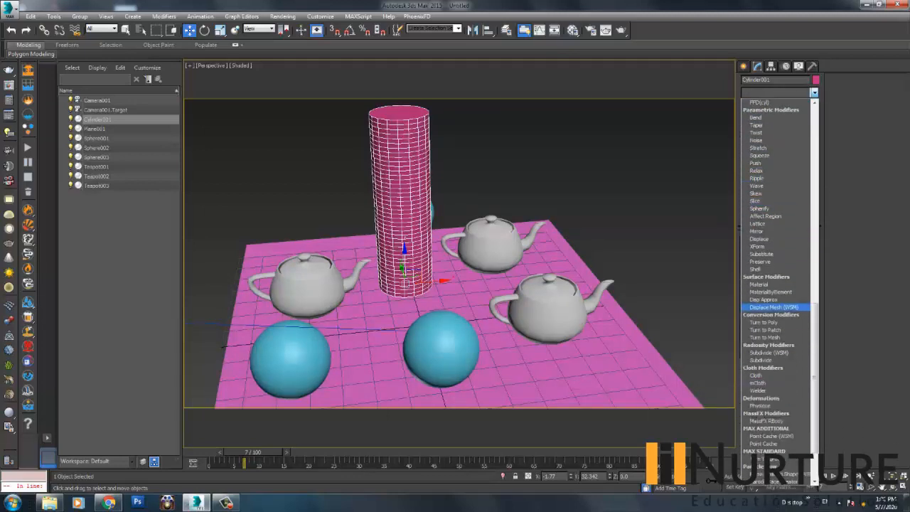
pyautogui.scroll(-2, 775, 246)
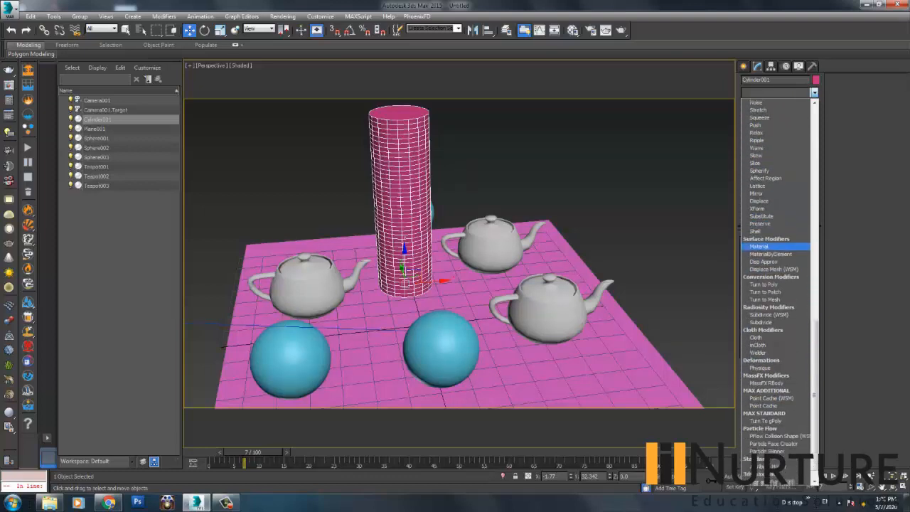
pyautogui.scroll(5, 775, 246)
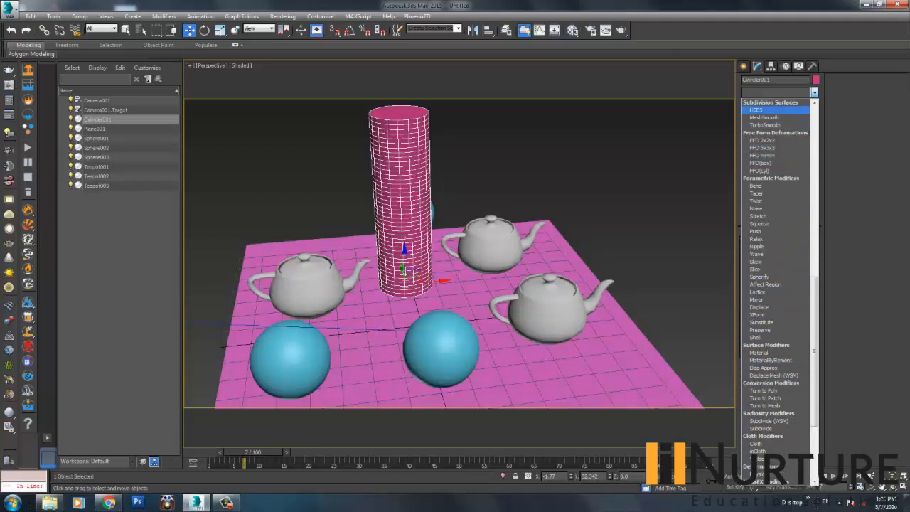
pyautogui.click(814, 93)
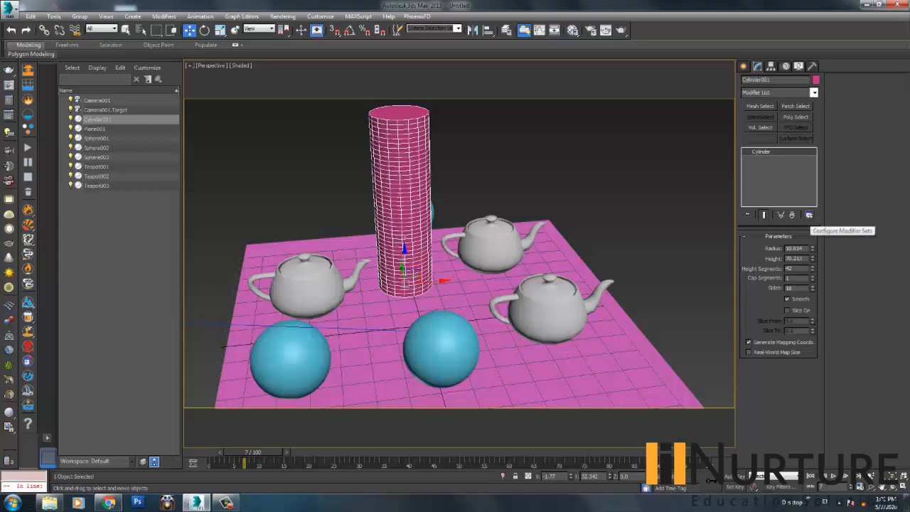
# Display the Parametric Modifiers set as quick-access buttons and add a Twist modifier to the cylinder.
pyautogui.click(808, 215)
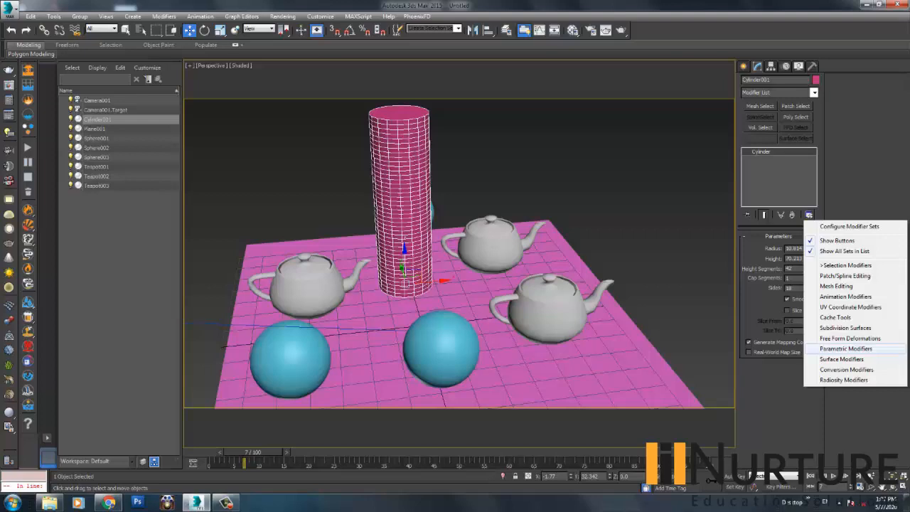
pyautogui.click(845, 348)
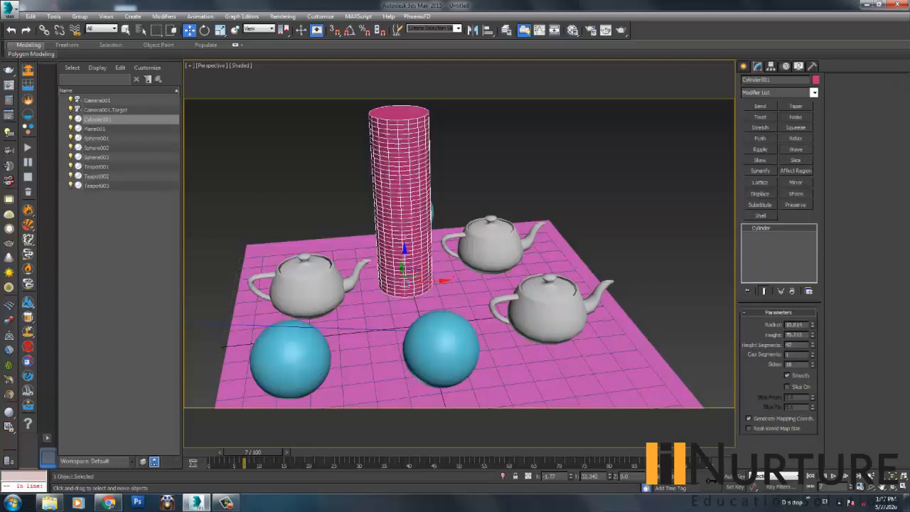
pyautogui.click(760, 117)
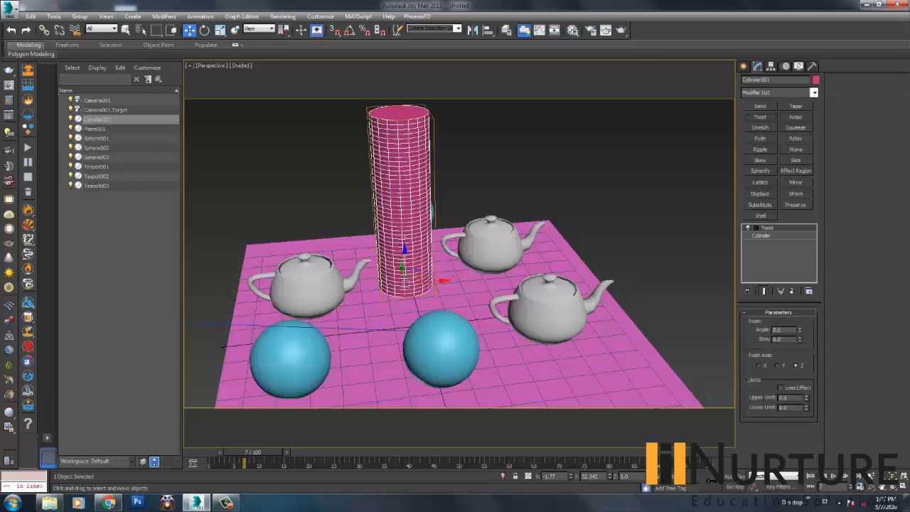
# Set the cylinder's Twist angle to about 902 degrees and examine the twisted mesh up close.
pyautogui.moveTo(799, 330); pyautogui.dragTo(799, 285)
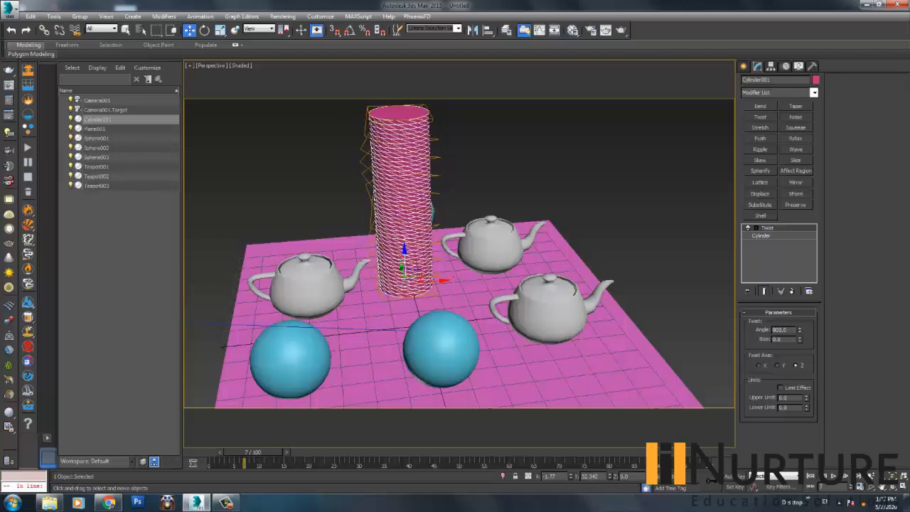
pyautogui.moveTo(398, 142); pyautogui.dragTo(462, 267, button='middle')
pyautogui.scroll(8, 462, 266)
pyautogui.moveTo(540, 284); pyautogui.dragTo(398, 228, button='middle')
pyautogui.scroll(-3, 398, 228)
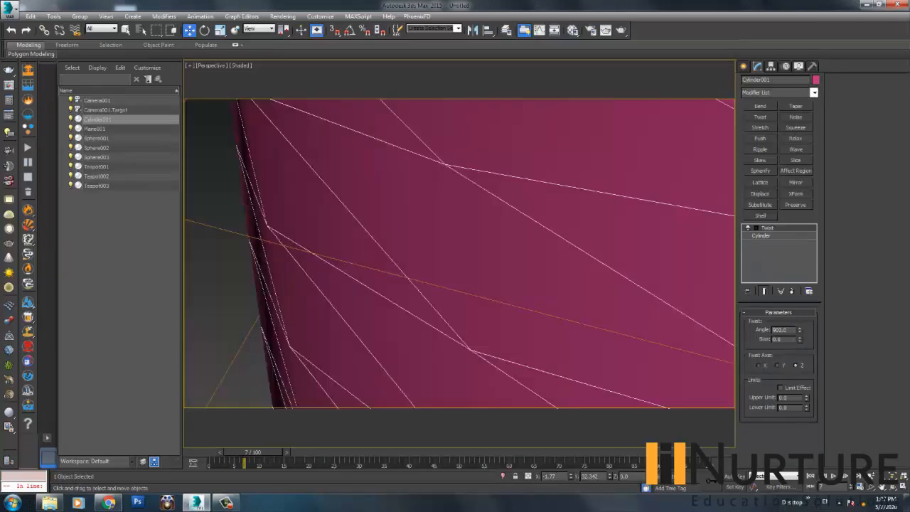
pyautogui.scroll(-7, 557, 259)
pyautogui.moveTo(557, 259); pyautogui.dragTo(497, 202, button='middle')
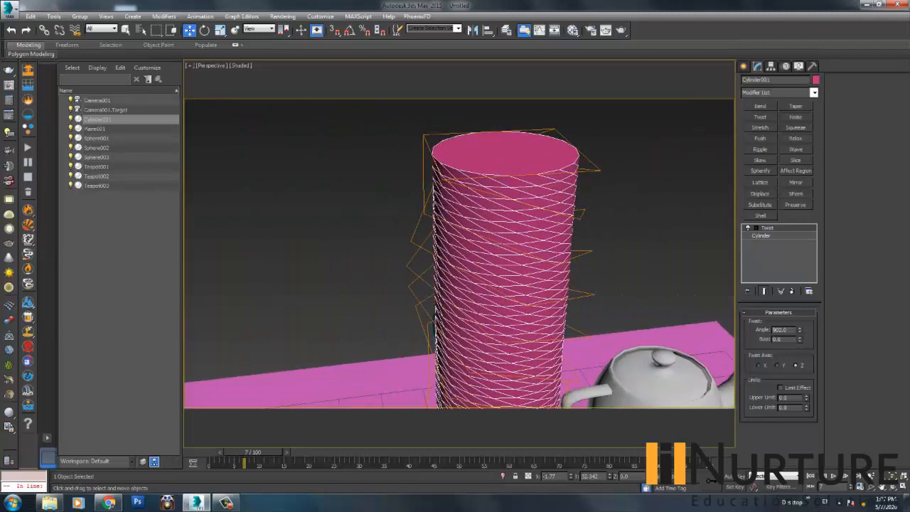
# Reduce the cylinder's height segments to 11 and raise its Twist angle to about 1025 degrees.
pyautogui.click(761, 235)
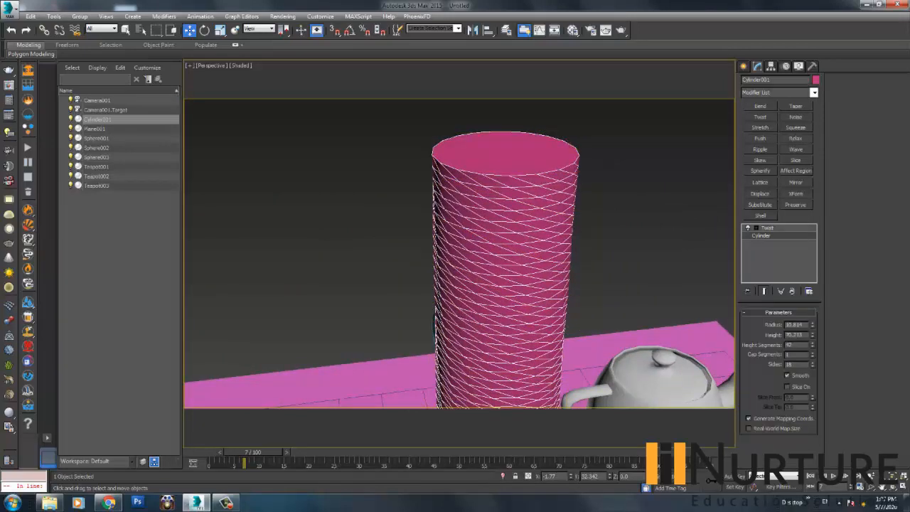
pyautogui.moveTo(812, 346); pyautogui.dragTo(813, 370)
pyautogui.click(768, 227)
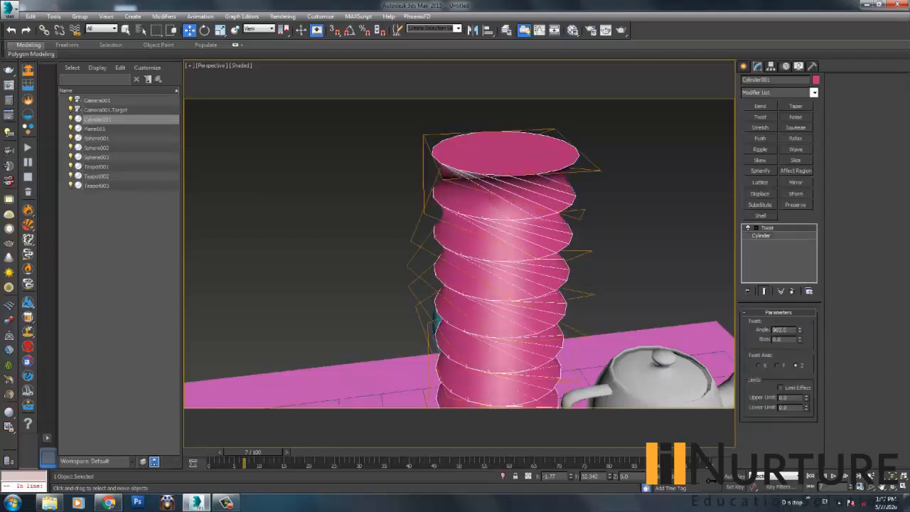
pyautogui.moveTo(799, 329); pyautogui.dragTo(799, 306)
pyautogui.scroll(-5, 540, 203)
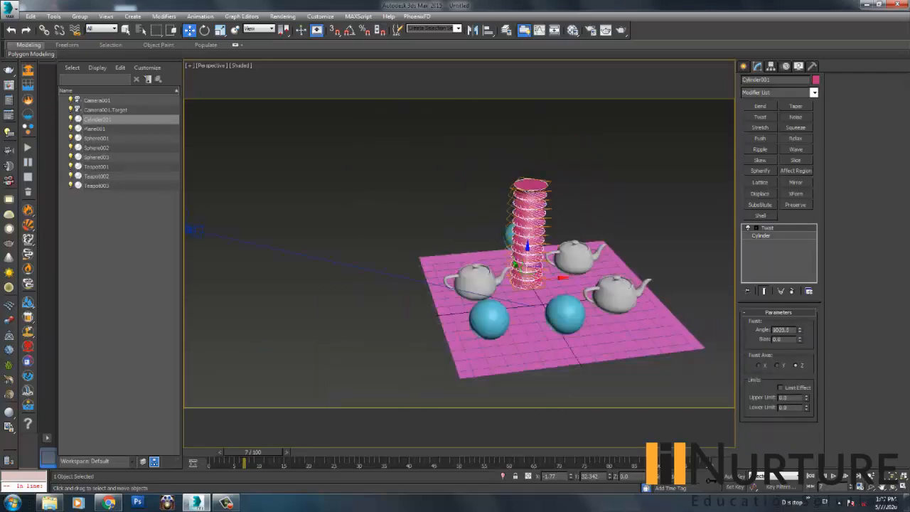
pyautogui.scroll(4, 542, 201)
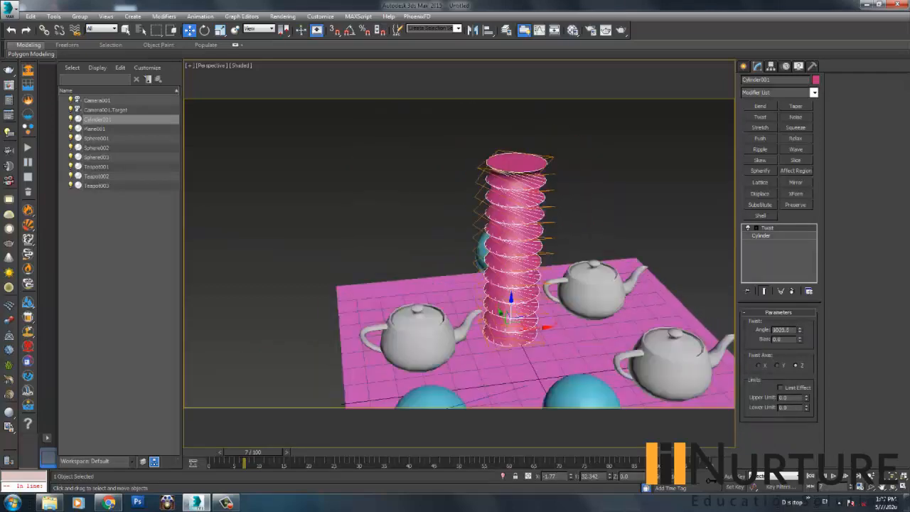
# Increase the base cylinder's height so it becomes a much taller column.
pyautogui.click(761, 235)
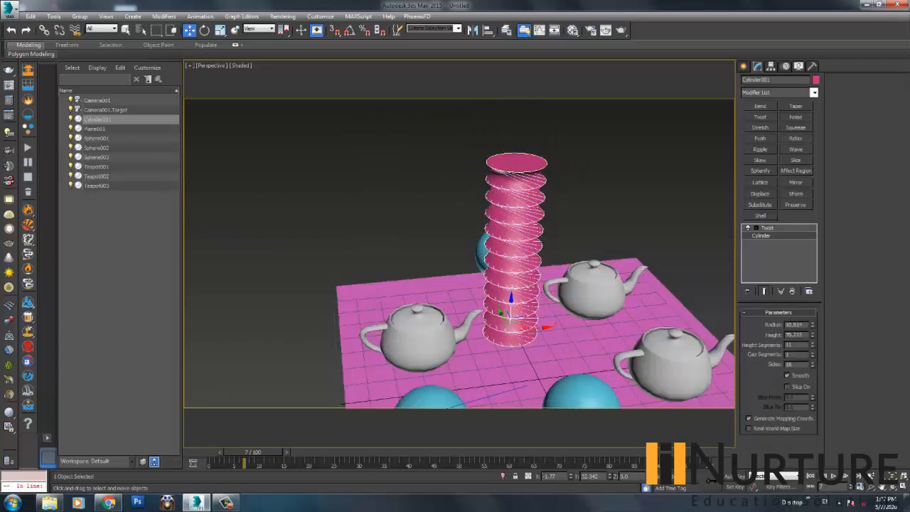
pyautogui.moveTo(812, 335); pyautogui.dragTo(812, 277)
pyautogui.moveTo(540, 207)
pyautogui.mouseDown(button='middle')
pyautogui.moveTo(516, 280)
pyautogui.moveTo(496, 274)
pyautogui.mouseUp(button='middle')
pyautogui.scroll(-3, 523, 278)
# Turn on edged faces in the perspective view and reselect the twisted column.
pyautogui.click(627, 328)
pyautogui.press('F4')
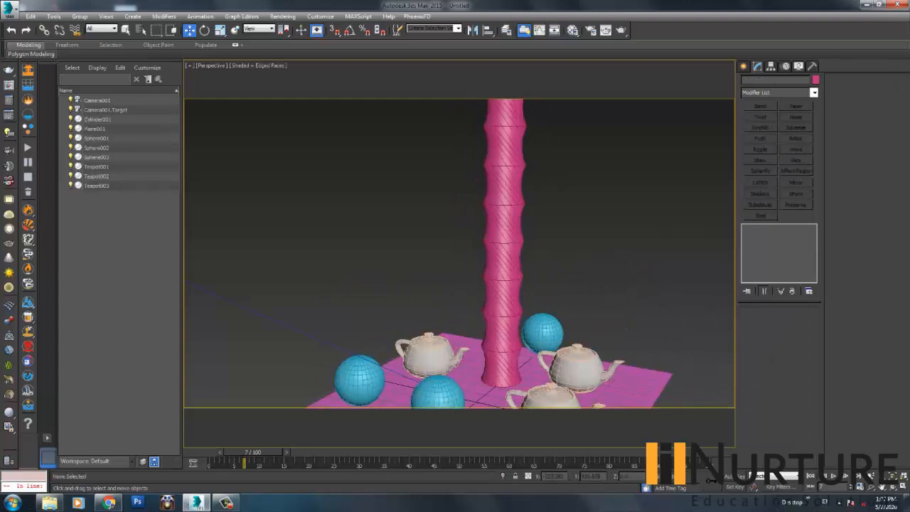
pyautogui.moveTo(583, 321); pyautogui.dragTo(625, 356, button='middle')
pyautogui.click(493, 278)
pyautogui.moveTo(494, 277); pyautogui.dragTo(469, 328, button='middle')
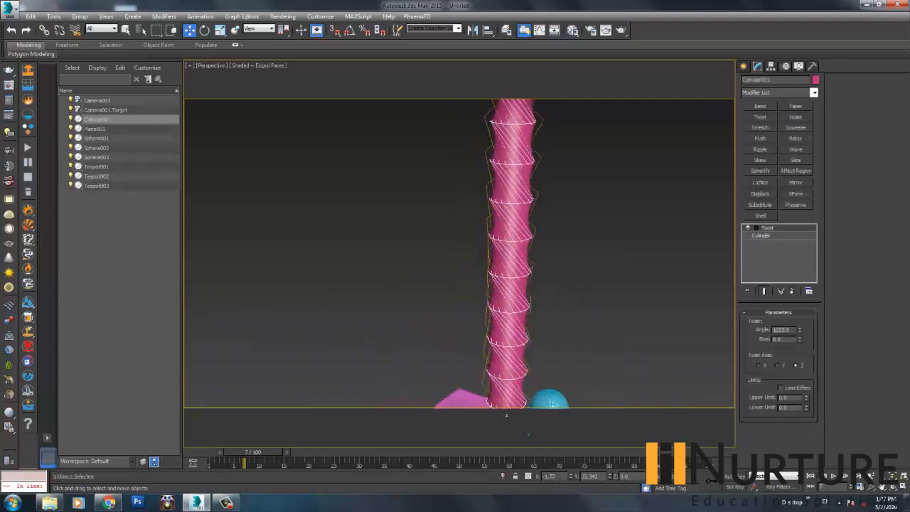
pyautogui.keyDown('alt'); pyautogui.moveTo(513, 245); pyautogui.dragTo(534, 272, button='middle'); pyautogui.keyUp('alt')
pyautogui.scroll(-4, 526, 276)
pyautogui.scroll(4, 536, 272)
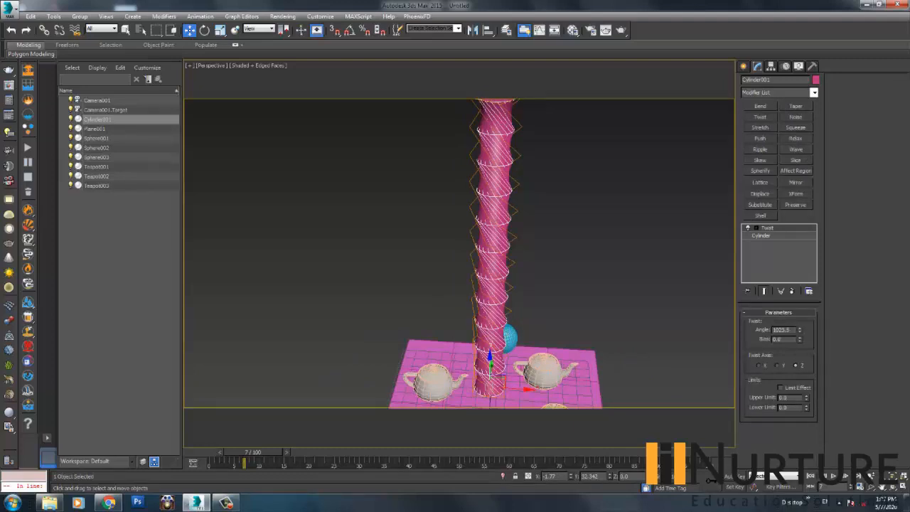
# Add a Bend modifier to the twisted column and bend it about 184 degrees into an arch.
pyautogui.click(760, 106)
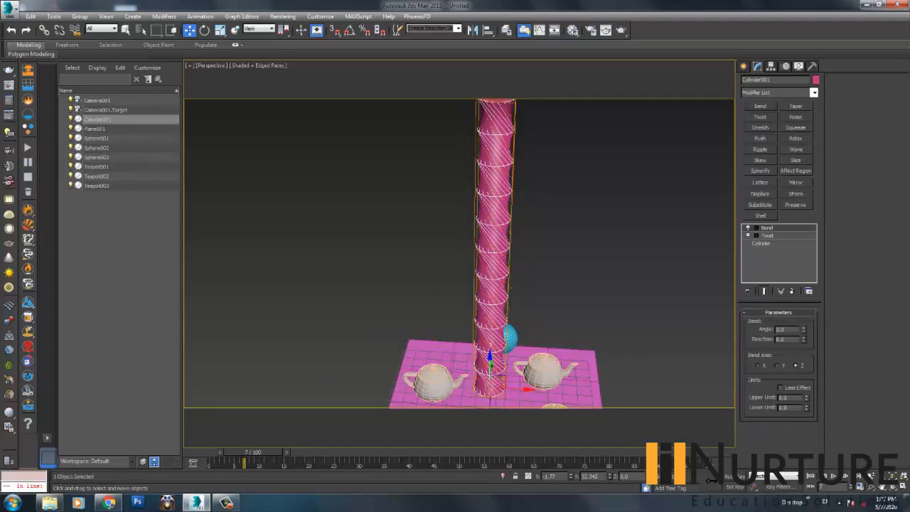
pyautogui.moveTo(804, 329); pyautogui.dragTo(804, 85)
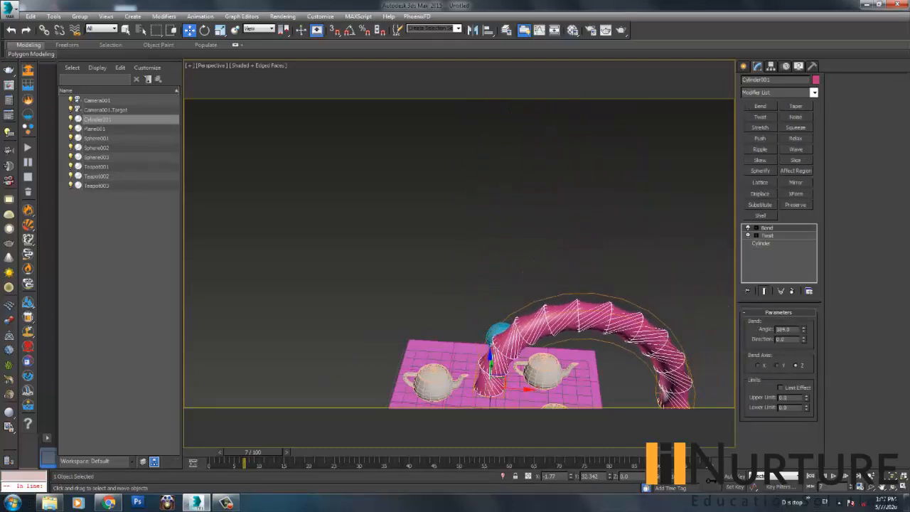
pyautogui.moveTo(604, 306); pyautogui.dragTo(448, 229, button='middle')
pyautogui.scroll(4, 455, 201)
pyautogui.scroll(2, 446, 209)
pyautogui.scroll(-2, 445, 222)
pyautogui.scroll(-2, 448, 229)
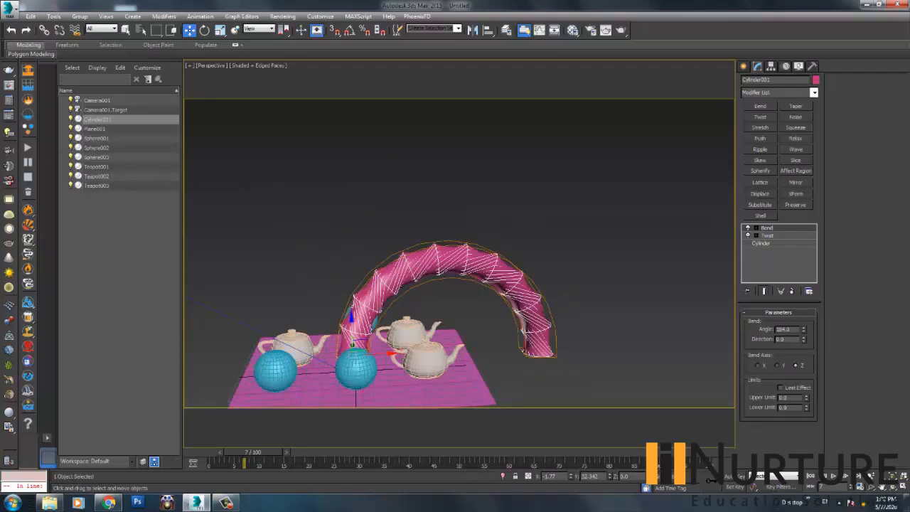
# Set the Bend angle to 360 and move the closed ring along X until it stands beside the plane.
pyautogui.doubleClick(783, 329)
pyautogui.write('360')
pyautogui.press('Return')
pyautogui.moveTo(448, 270); pyautogui.dragTo(449, 235, button='middle')
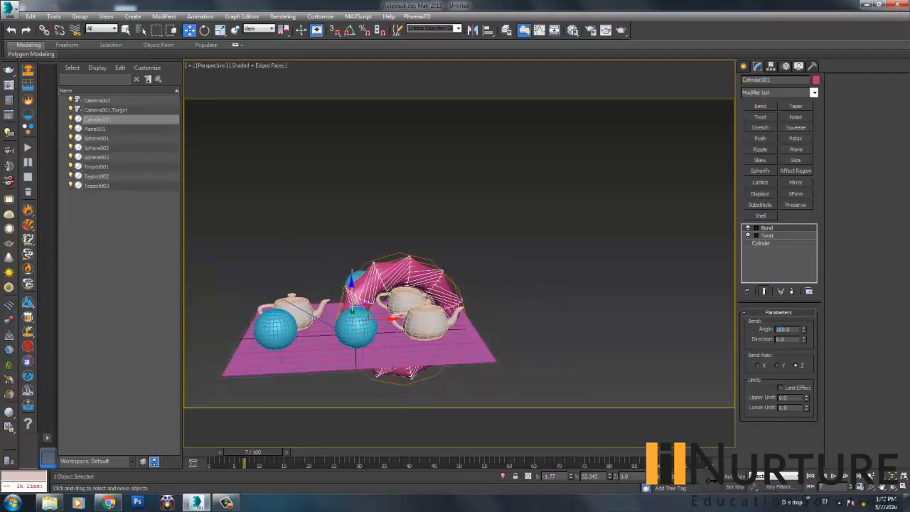
pyautogui.moveTo(378, 319); pyautogui.dragTo(546, 312)
pyautogui.click(475, 284)
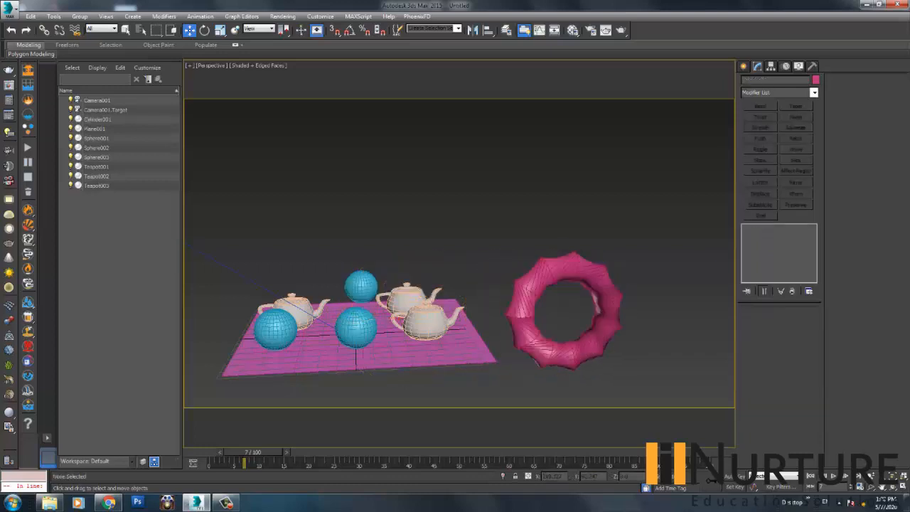
# Add a Stretch modifier to the bent ring and try out its stretch amount.
pyautogui.keyDown('alt'); pyautogui.moveTo(473, 285); pyautogui.dragTo(444, 284, button='middle'); pyautogui.keyUp('alt')
pyautogui.moveTo(519, 291); pyautogui.dragTo(360, 316, button='middle')
pyautogui.keyDown('alt'); pyautogui.moveTo(536, 302); pyautogui.dragTo(543, 263, button='middle'); pyautogui.keyUp('alt')
pyautogui.scroll(3, 546, 259)
pyautogui.click(546, 261)
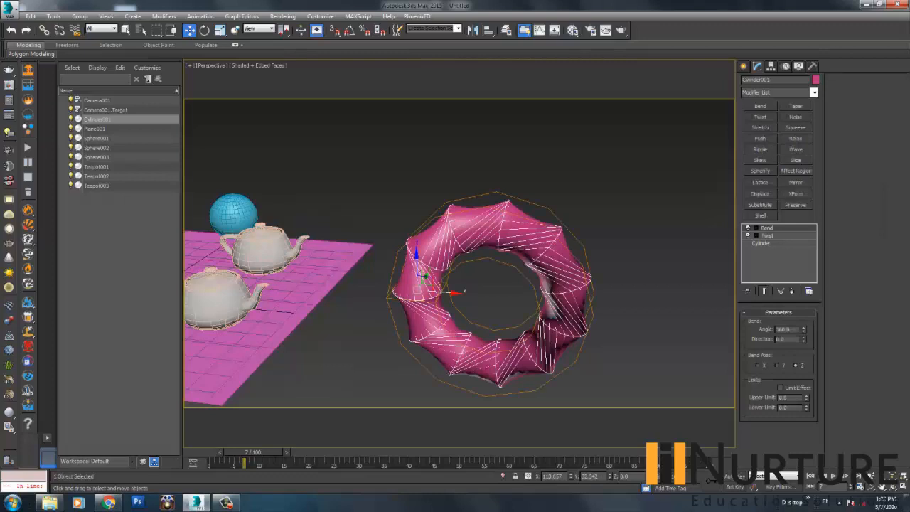
pyautogui.click(760, 128)
pyautogui.moveTo(804, 329)
pyautogui.mouseDown()
pyautogui.moveTo(803, 298)
pyautogui.moveTo(804, 338)
pyautogui.moveTo(804, 320)
pyautogui.mouseUp()
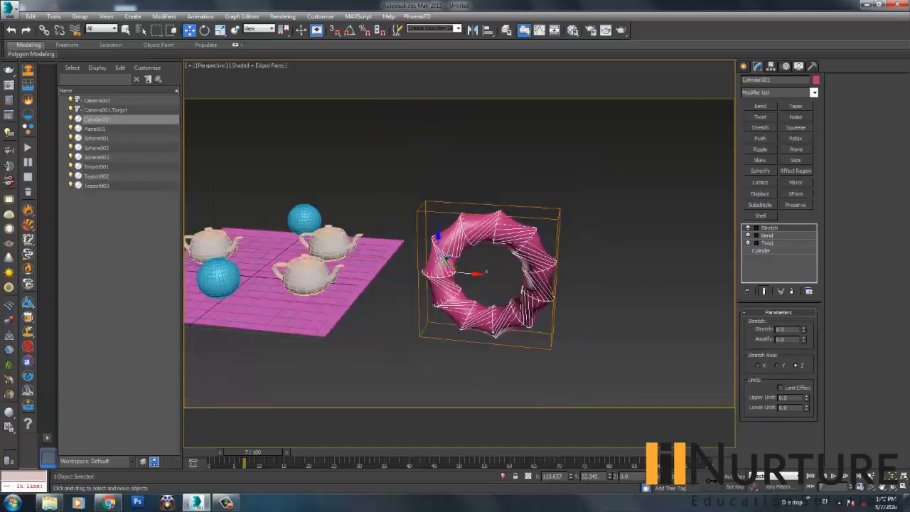
# Delete the twisted ring from the scene.
pyautogui.click(532, 243)
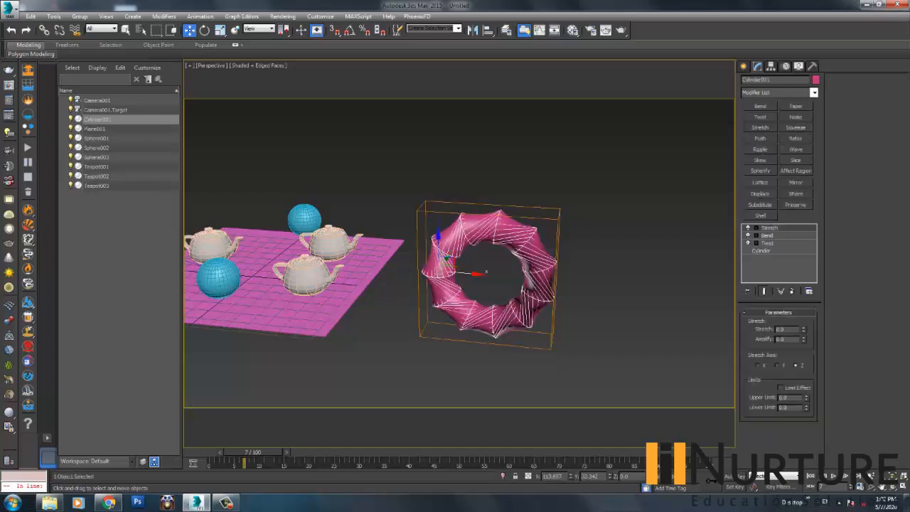
pyautogui.press('Delete')
# Add a Spherify modifier to the teapot nearest the far sphere and lower its percent to 0.
pyautogui.moveTo(323, 248); pyautogui.dragTo(431, 266, button='middle')
pyautogui.scroll(3, 432, 266)
pyautogui.click(431, 264)
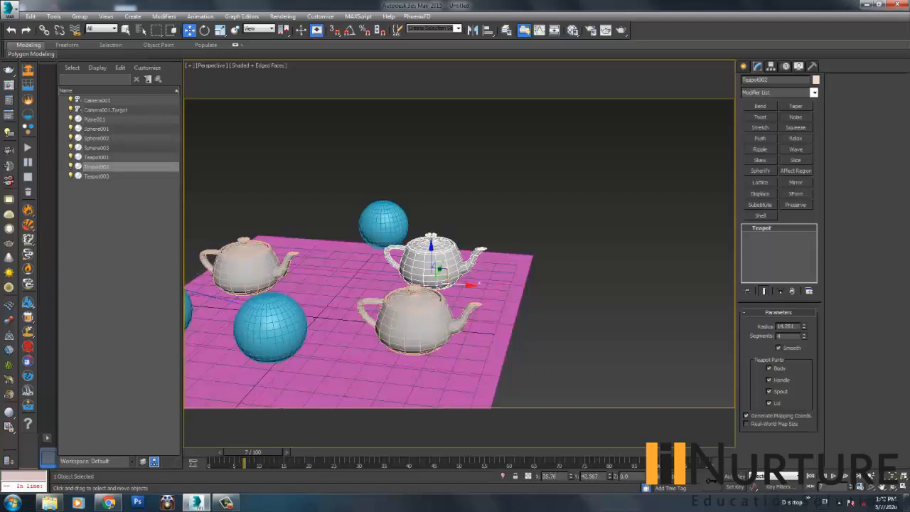
pyautogui.moveTo(431, 266)
pyautogui.mouseDown(button='middle')
pyautogui.moveTo(460, 246)
pyautogui.moveTo(430, 265)
pyautogui.mouseUp(button='middle')
pyautogui.scroll(3, 459, 260)
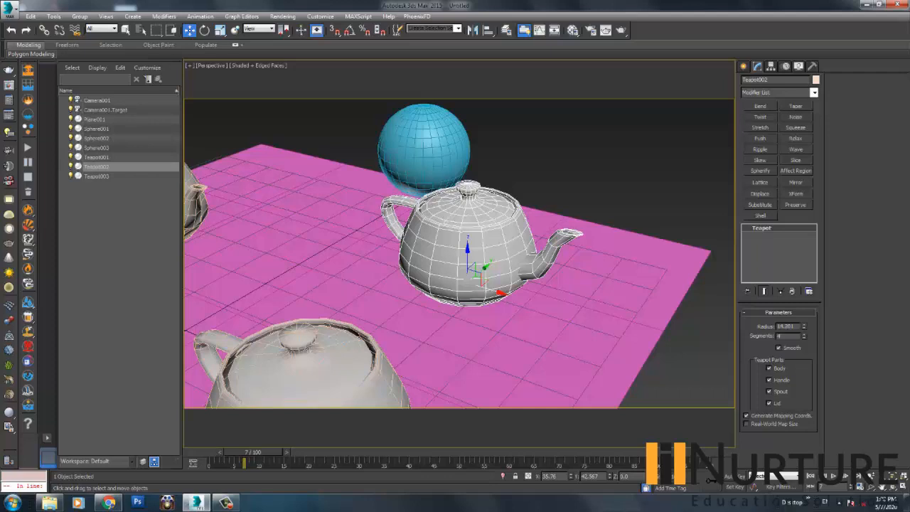
pyautogui.click(760, 170)
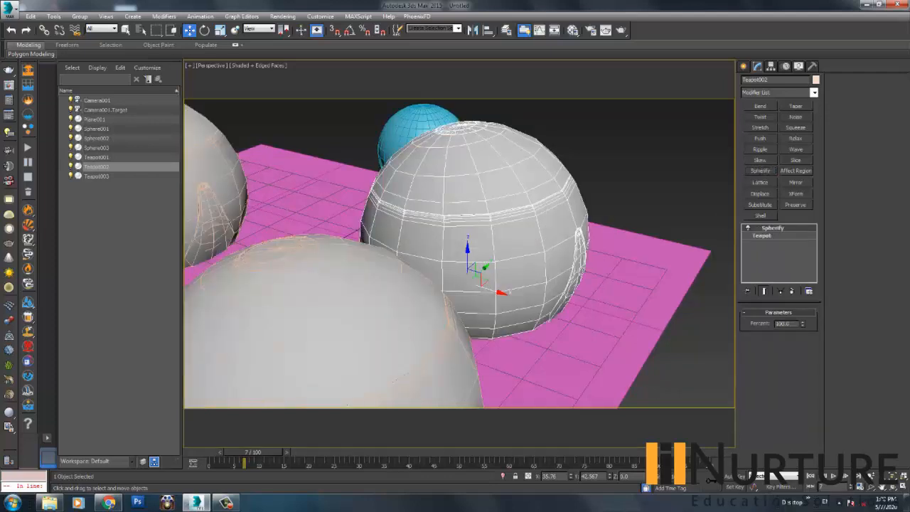
pyautogui.moveTo(802, 324); pyautogui.dragTo(803, 383)
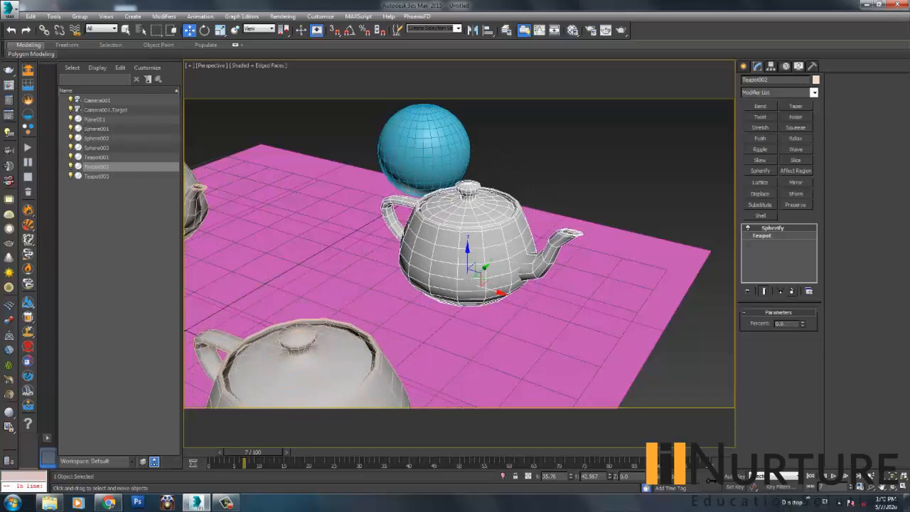
# Remove the Spherify modifier from the teapot and deselect it.
pyautogui.click(792, 290)
pyautogui.click(561, 177)
pyautogui.scroll(-5, 499, 217)
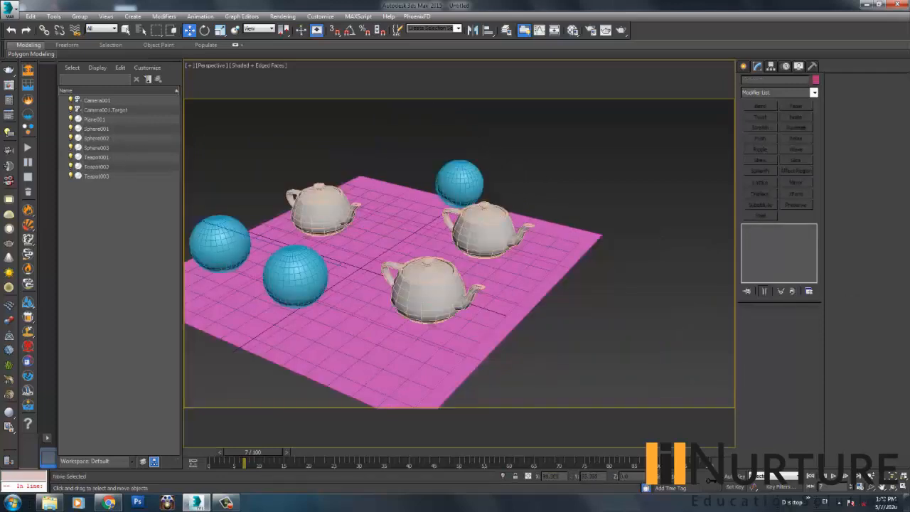
# Delete all three spheres and all three teapots, keeping the plane.
pyautogui.click(461, 184)
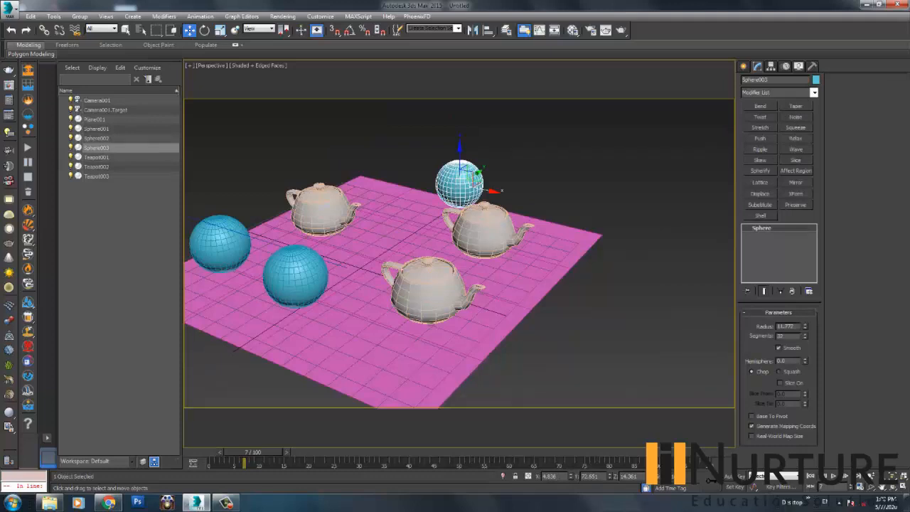
pyautogui.click(362, 298)
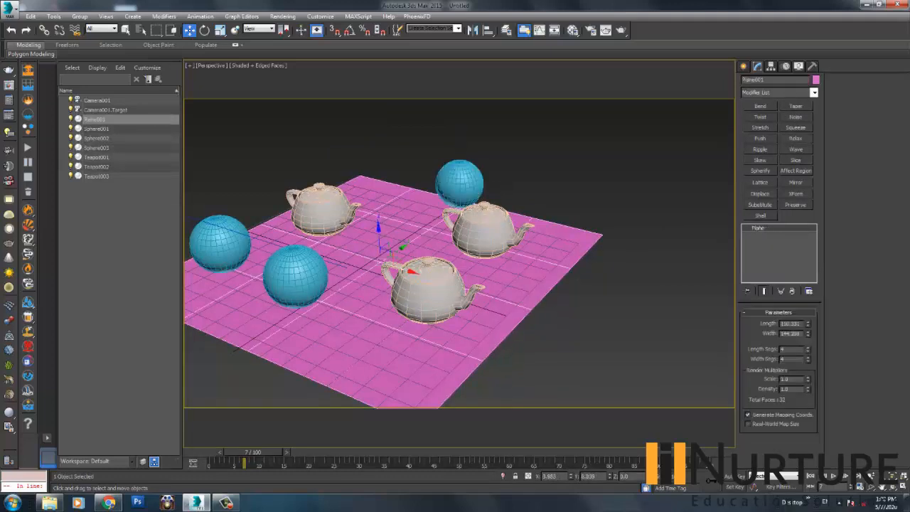
pyautogui.moveTo(363, 355); pyautogui.dragTo(420, 346, button='middle')
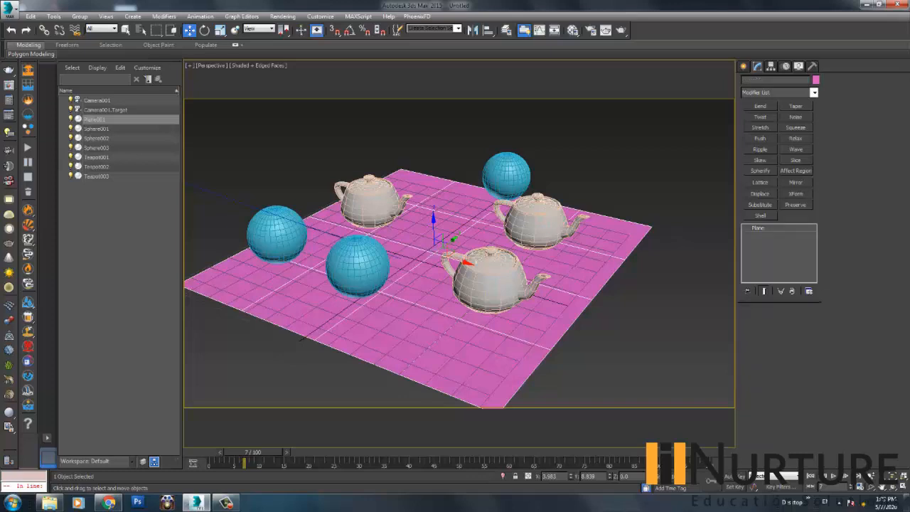
pyautogui.keyDown('alt'); pyautogui.moveTo(473, 345); pyautogui.dragTo(519, 323, button='middle'); pyautogui.keyUp('alt')
pyautogui.moveTo(336, 219); pyautogui.dragTo(362, 222)
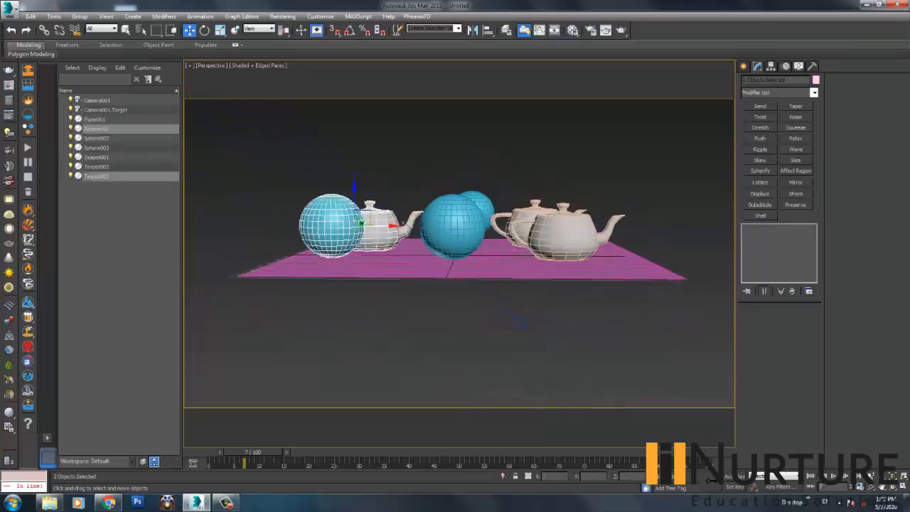
pyautogui.keyDown('ctrl'); pyautogui.moveTo(450, 177); pyautogui.dragTo(605, 234); pyautogui.keyUp('ctrl')
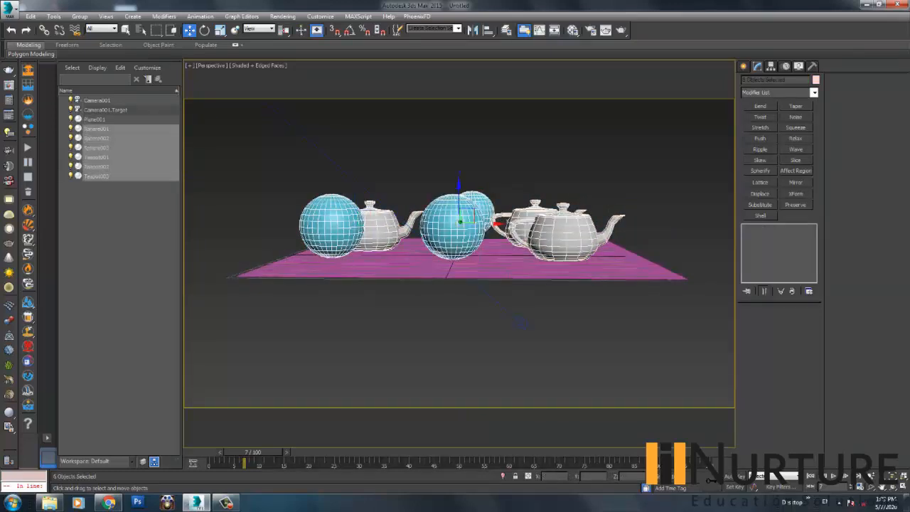
pyautogui.press('Delete')
# Set the plane's length segments and width segments to 50 each.
pyautogui.scroll(-4, 469, 302)
pyautogui.keyDown('alt'); pyautogui.moveTo(497, 263); pyautogui.dragTo(476, 309, button='middle'); pyautogui.keyUp('alt')
pyautogui.scroll(5, 434, 316)
pyautogui.click(475, 307)
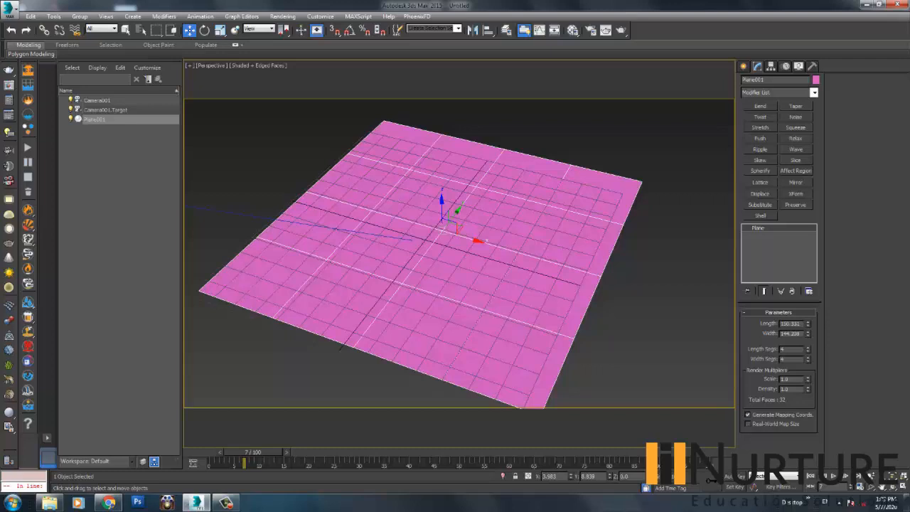
pyautogui.click(640, 319)
pyautogui.click(526, 284)
pyautogui.press('Return')
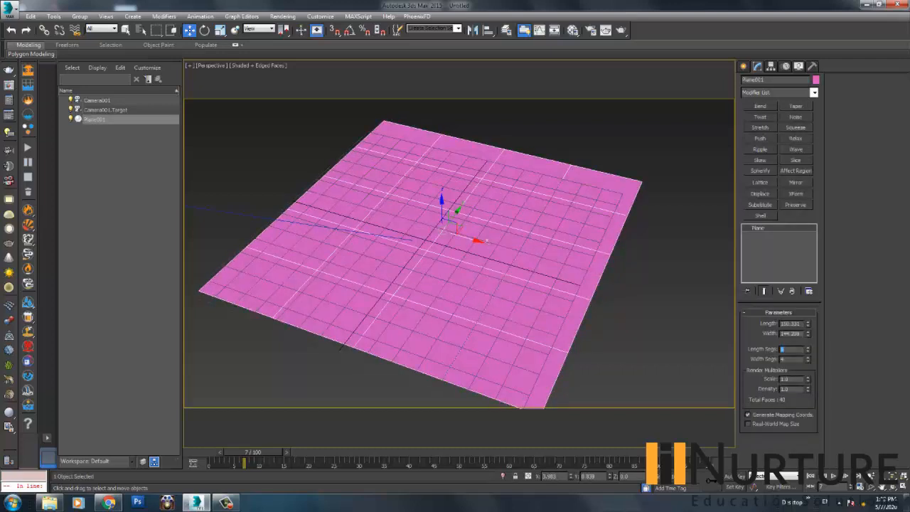
pyautogui.write('50')
pyautogui.press('Tab')
pyautogui.write('50')
pyautogui.press('Return')
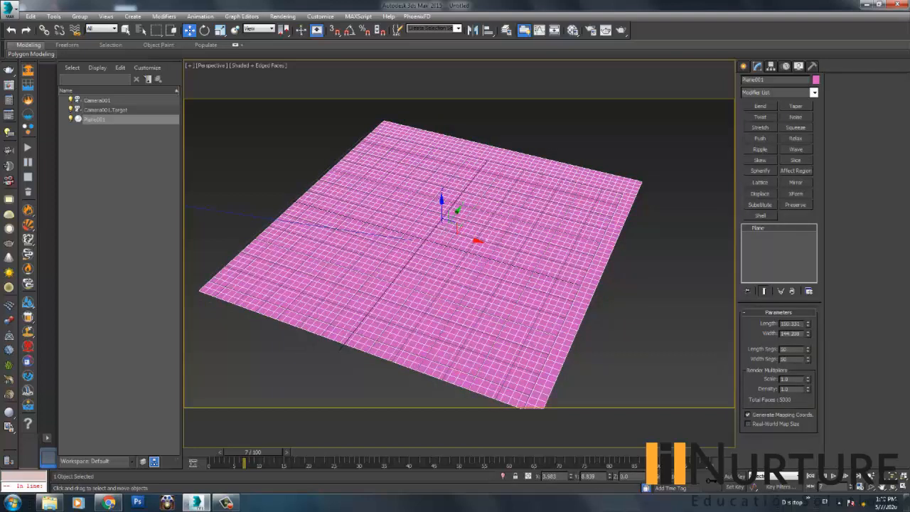
# Add a Wave modifier to the plane with Amplitude 1 about 18, Amplitude 2 about 6 and a shorter wave length.
pyautogui.click(795, 150)
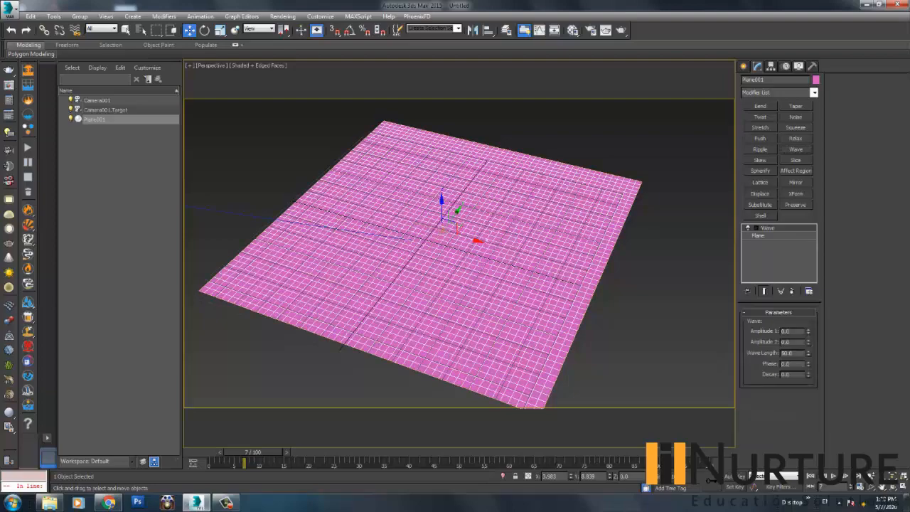
pyautogui.moveTo(808, 331); pyautogui.dragTo(808, 277)
pyautogui.keyDown('alt'); pyautogui.moveTo(498, 285); pyautogui.dragTo(416, 242, button='middle'); pyautogui.keyUp('alt')
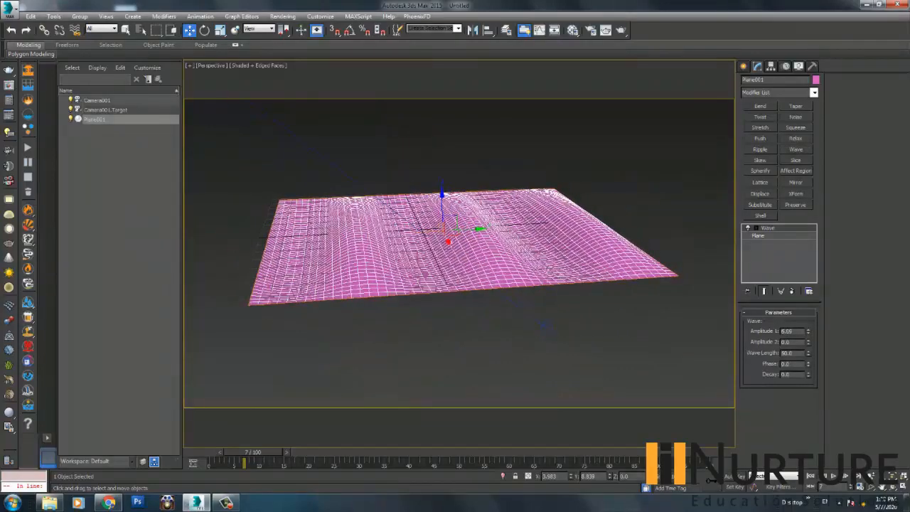
pyautogui.moveTo(808, 330); pyautogui.dragTo(808, 248)
pyautogui.moveTo(808, 342); pyautogui.dragTo(808, 327)
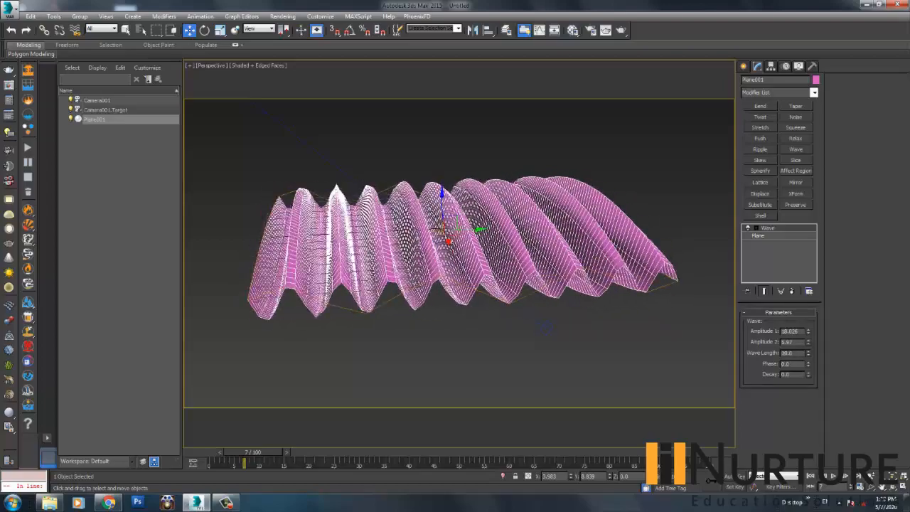
# Set the Wave's Amplitude 2 to about 2.3, Wave Length to about 17.5 and Decay to about 0.04.
pyautogui.moveTo(808, 353)
pyautogui.mouseDown()
pyautogui.moveTo(808, 344)
pyautogui.moveTo(808, 371)
pyautogui.moveTo(808, 344)
pyautogui.mouseUp()
pyautogui.rightClick(809, 363)
pyautogui.keyDown('alt'); pyautogui.moveTo(455, 234); pyautogui.dragTo(492, 284, button='middle'); pyautogui.keyUp('alt')
pyautogui.moveTo(808, 374); pyautogui.dragTo(808, 350)
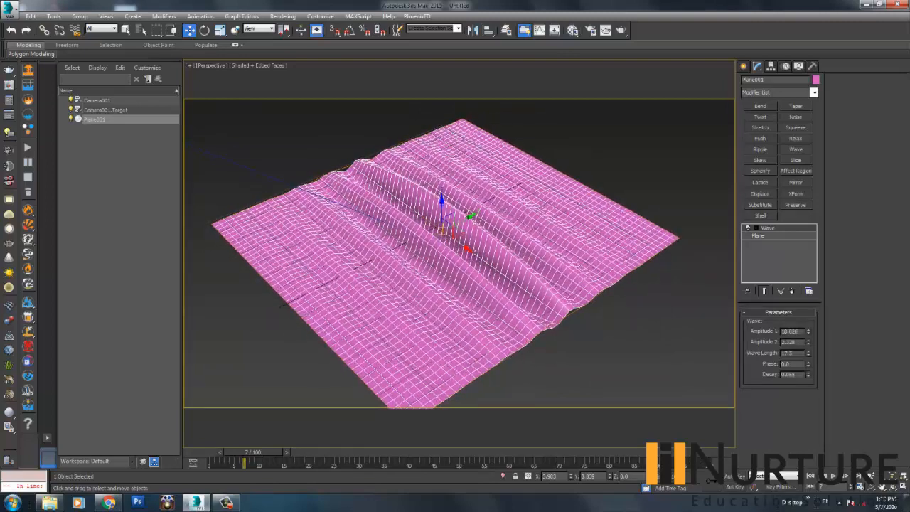
# Turn off edged faces in the viewport and inspect the wave deformation on the plane from different angles.
pyautogui.press('F3')
pyautogui.press('F3')
pyautogui.press('F4')
pyautogui.keyDown('alt'); pyautogui.moveTo(455, 249); pyautogui.dragTo(442, 237, button='middle'); pyautogui.keyUp('alt')
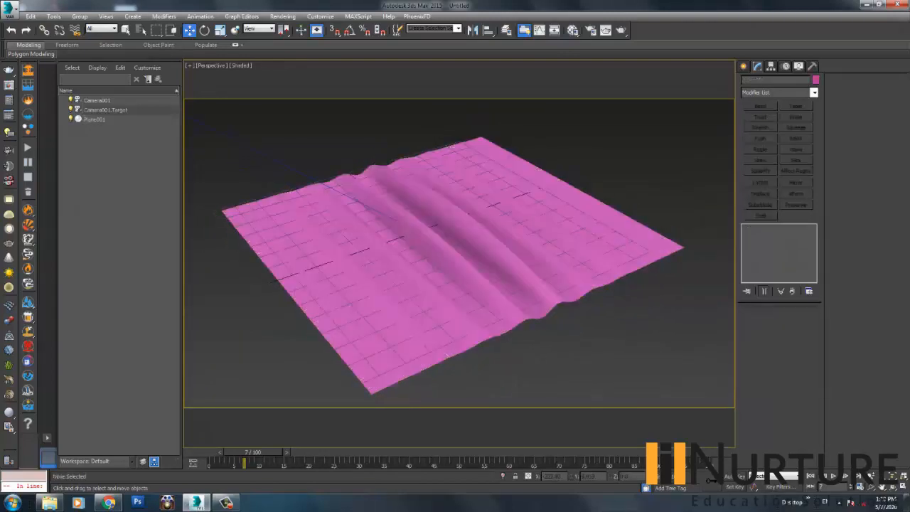
pyautogui.click(240, 65)
pyautogui.press('Escape')
pyautogui.keyDown('alt'); pyautogui.moveTo(455, 249); pyautogui.dragTo(485, 267, button='middle'); pyautogui.keyUp('alt')
pyautogui.click(462, 249)
pyautogui.scroll(3, 462, 248)
pyautogui.scroll(2, 459, 242)
pyautogui.scroll(-3, 459, 241)
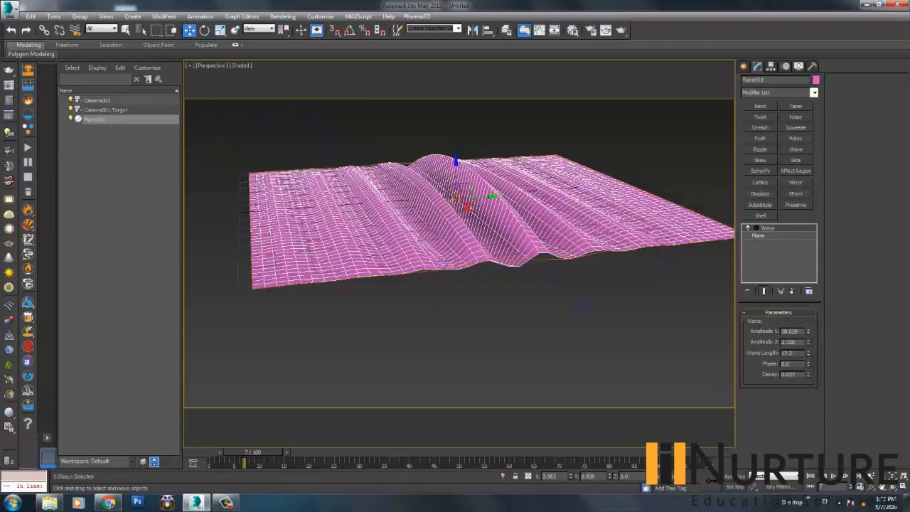
# Move the Wave modifier's gizmo along the plane to a Y position of about -27.
pyautogui.click(747, 227)
pyautogui.click(771, 235)
pyautogui.moveTo(460, 196); pyautogui.dragTo(368, 203)
pyautogui.keyDown('alt'); pyautogui.moveTo(369, 202); pyautogui.dragTo(445, 238, button='middle'); pyautogui.keyUp('alt')
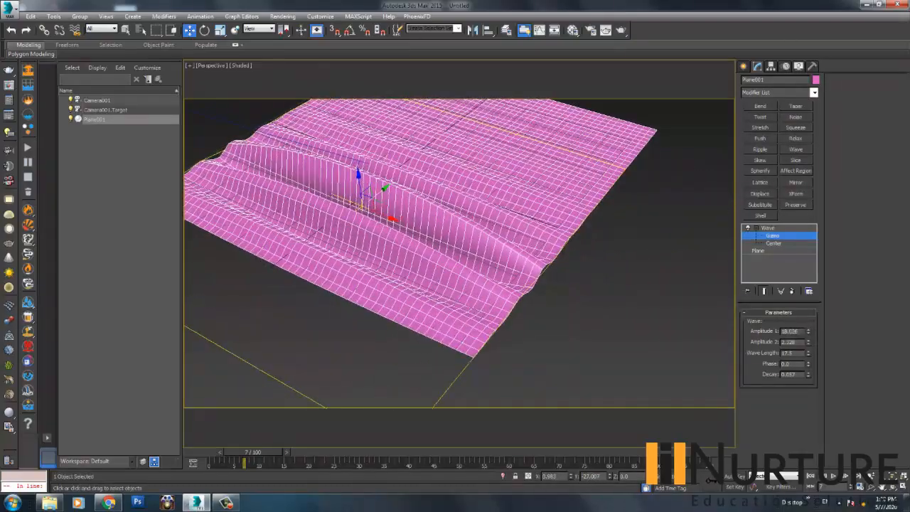
pyautogui.moveTo(380, 192); pyautogui.dragTo(442, 140)
pyautogui.hotkey('ctrl', 'z')
# Return the timeline to frame 0 and try out different Phase values on the Wave modifier.
pyautogui.moveTo(253, 452); pyautogui.dragTo(219, 452)
pyautogui.keyDown('alt'); pyautogui.moveTo(455, 245); pyautogui.dragTo(394, 245, button='middle'); pyautogui.keyUp('alt')
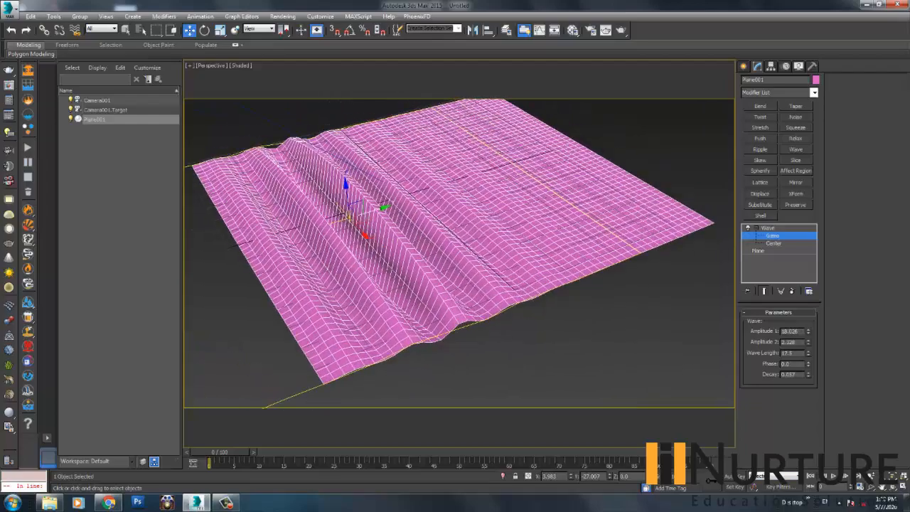
pyautogui.moveTo(378, 209)
pyautogui.mouseDown()
pyautogui.moveTo(421, 197)
pyautogui.moveTo(378, 209)
pyautogui.mouseUp()
pyautogui.moveTo(809, 364)
pyautogui.mouseDown()
pyautogui.moveTo(808, 344)
pyautogui.moveTo(808, 370)
pyautogui.moveTo(808, 358)
pyautogui.mouseUp()
pyautogui.click(756, 228)
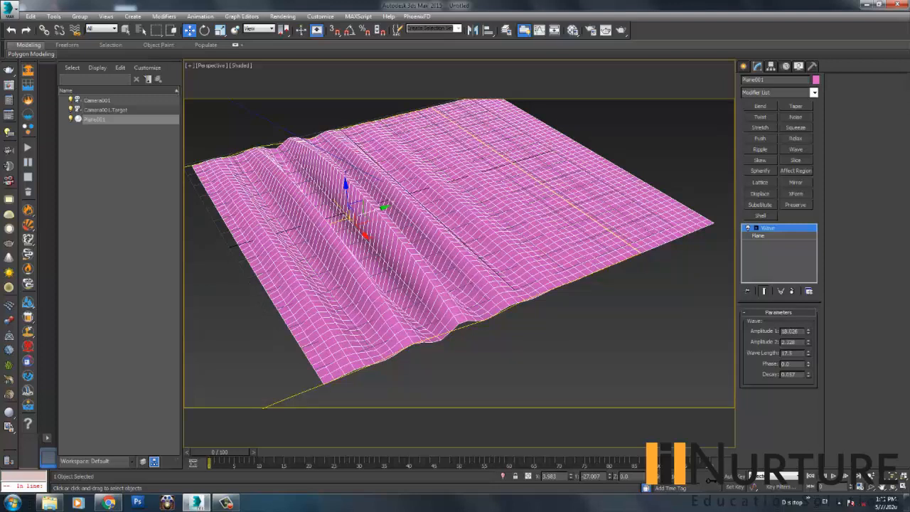
# Add a Ripple modifier above the Wave with Amplitude 1 about 3.84 and Wave Length about 11.
pyautogui.click(760, 150)
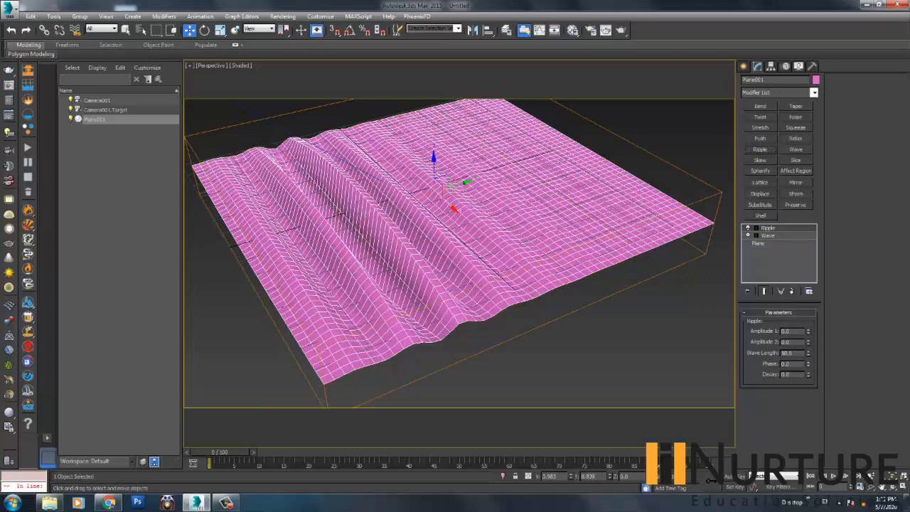
pyautogui.moveTo(807, 331); pyautogui.dragTo(807, 306)
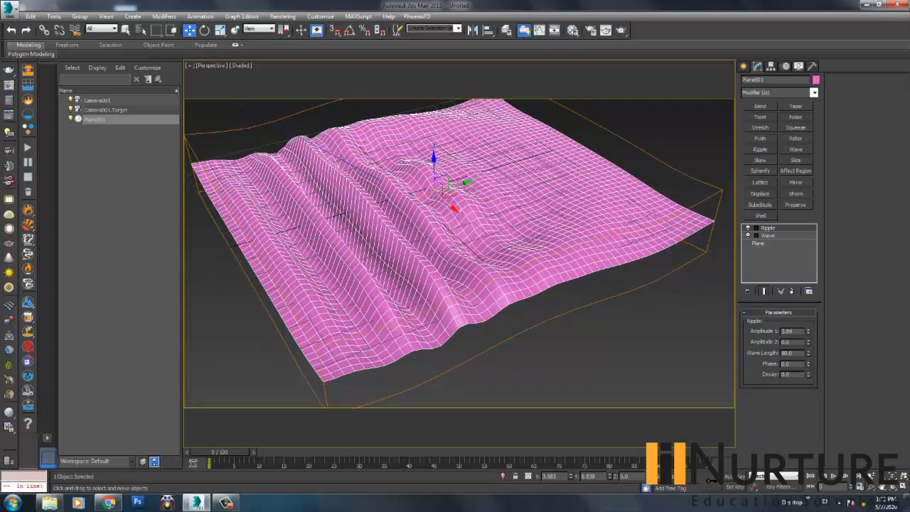
pyautogui.moveTo(808, 352); pyautogui.dragTo(808, 375)
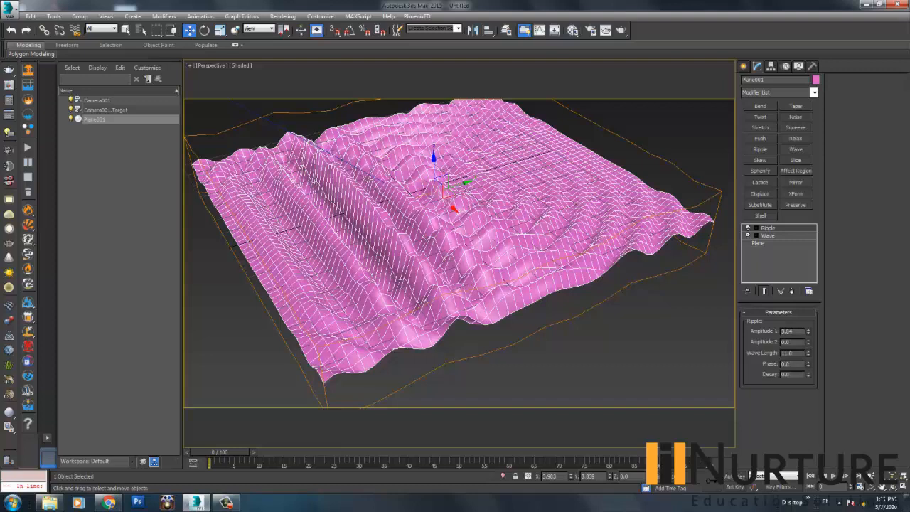
# Turn off the Wave modifier and inspect the ripple on its own with the plane selected and deselected.
pyautogui.click(748, 235)
pyautogui.click(551, 338)
pyautogui.scroll(-5, 529, 299)
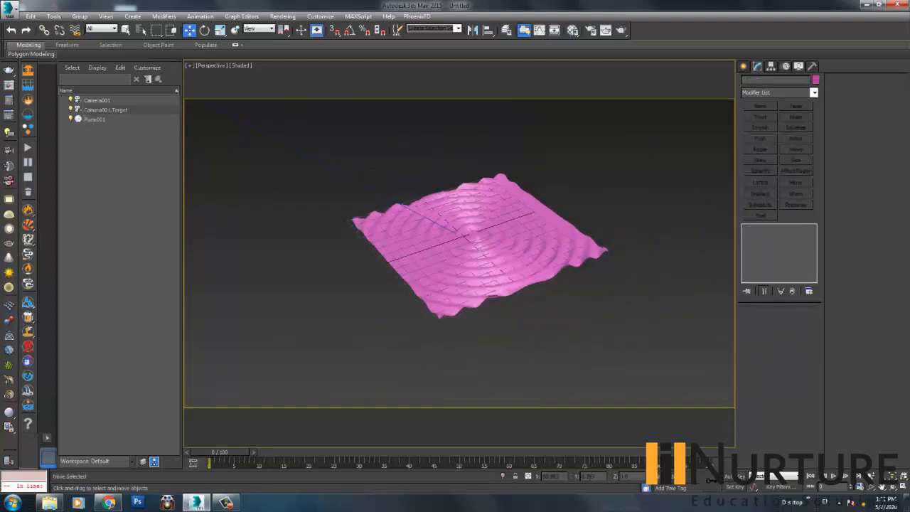
pyautogui.keyDown('alt'); pyautogui.moveTo(527, 281); pyautogui.dragTo(529, 304, button='middle'); pyautogui.keyUp('alt')
pyautogui.click(544, 220)
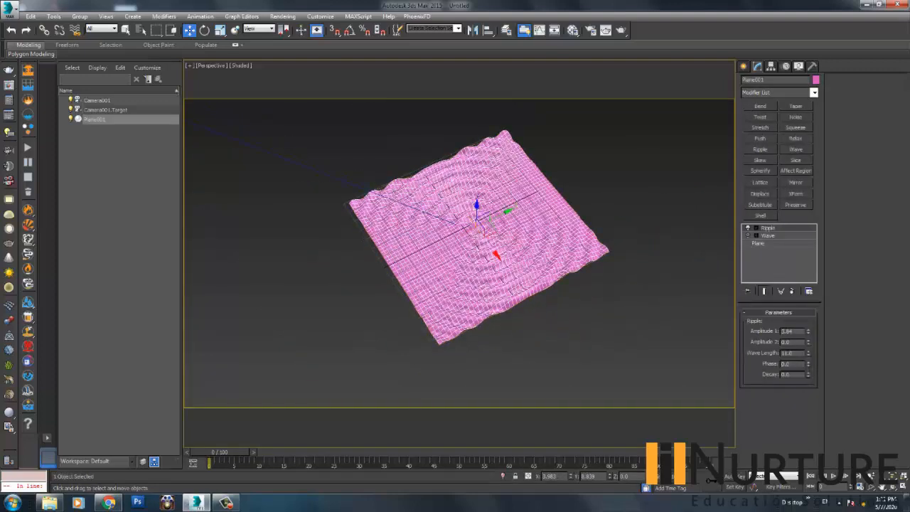
pyautogui.click(579, 192)
pyautogui.click(543, 220)
# Raise the Ripple modifier's Phase to about 4.5.
pyautogui.moveTo(808, 363); pyautogui.dragTo(808, 341)
pyautogui.scroll(3, 492, 219)
pyautogui.keyDown('alt'); pyautogui.moveTo(492, 241); pyautogui.dragTo(492, 203, button='middle'); pyautogui.keyUp('alt')
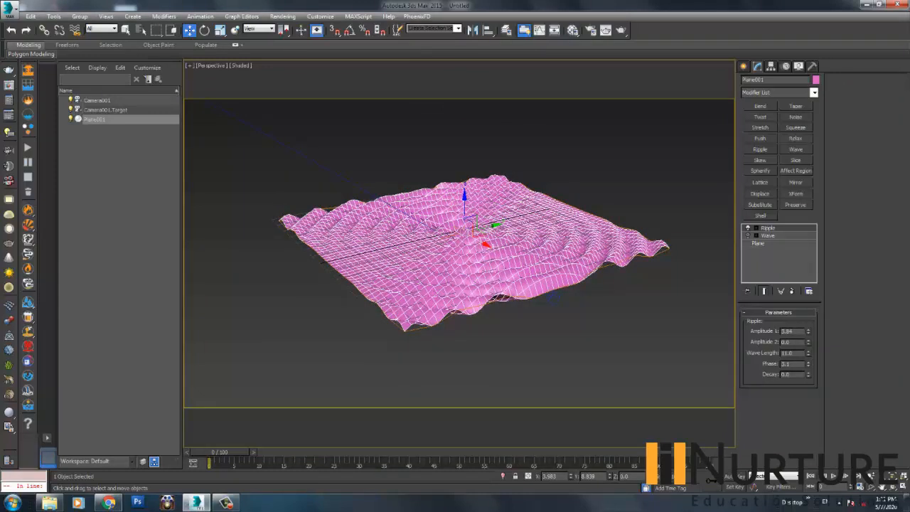
pyautogui.click(580, 177)
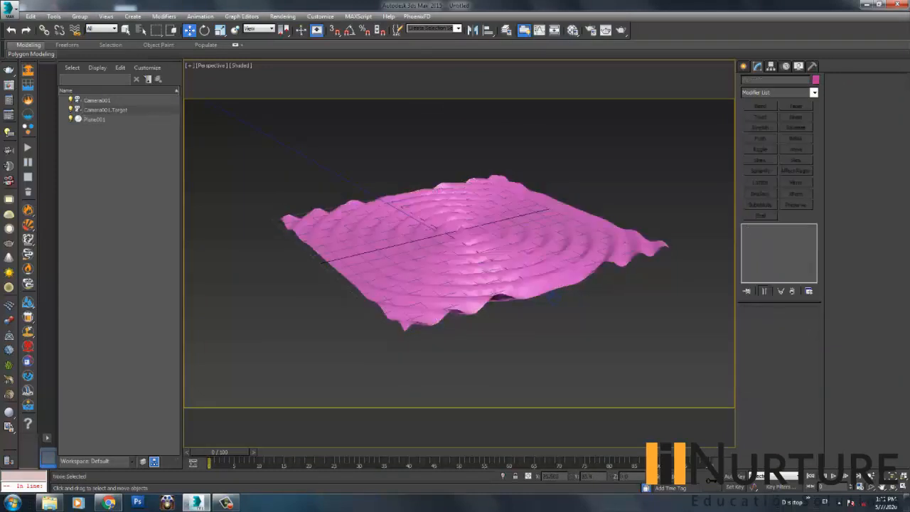
pyautogui.click(466, 237)
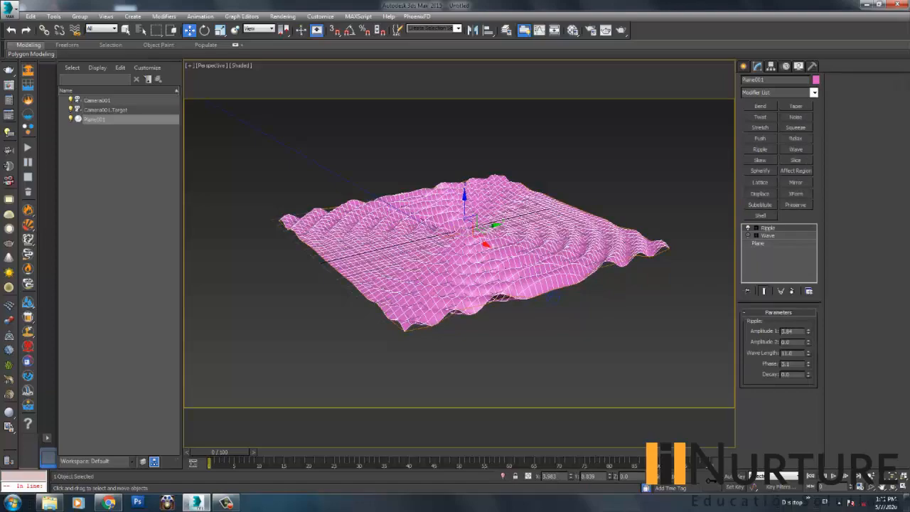
pyautogui.moveTo(808, 364)
pyautogui.mouseDown()
pyautogui.moveTo(808, 392)
pyautogui.moveTo(808, 358)
pyautogui.mouseUp()
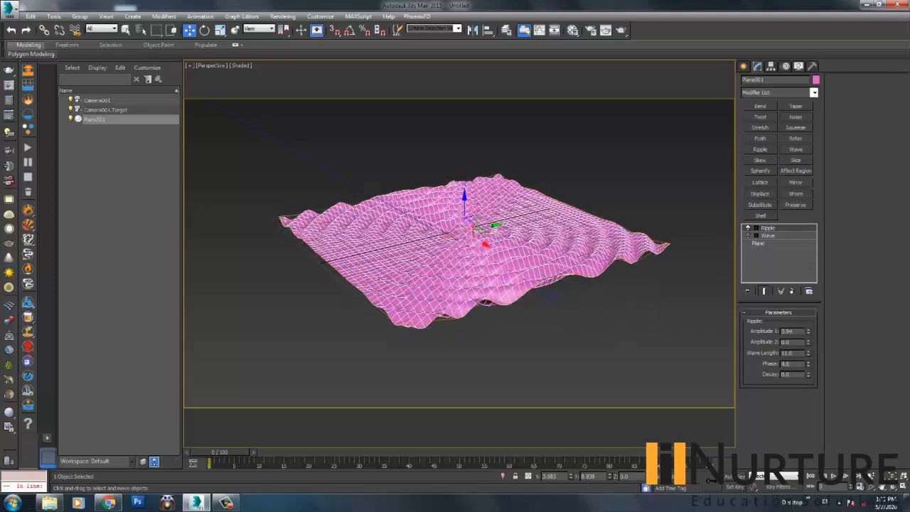
# Delete the rippled plane.
pyautogui.click(552, 333)
pyautogui.click(509, 267)
pyautogui.press('Delete')
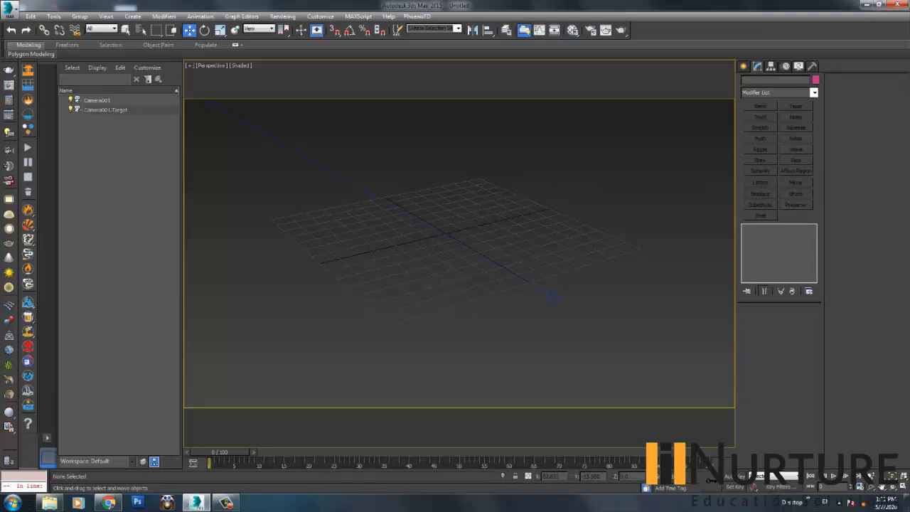
# Create a cylinder with a radius of about 15.6 and a height of about 91.8 near the grid centre.
pyautogui.write('xcy')
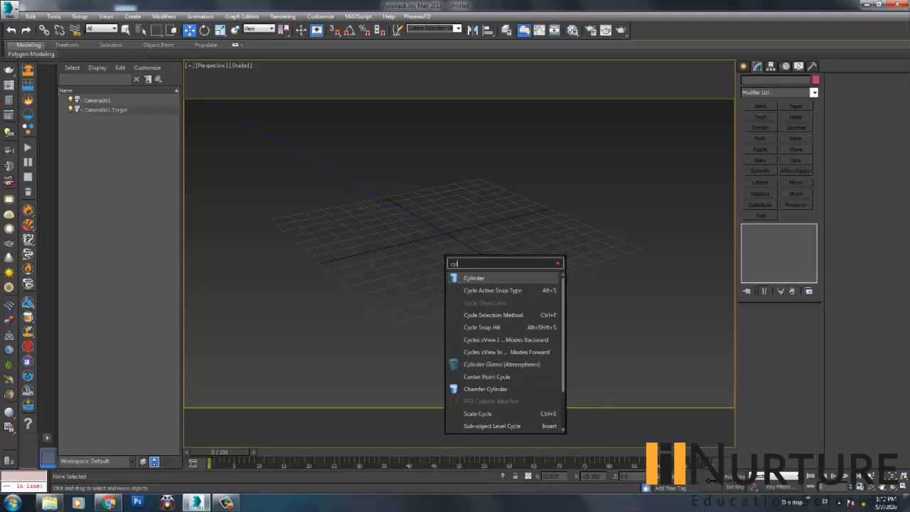
pyautogui.write('linder')
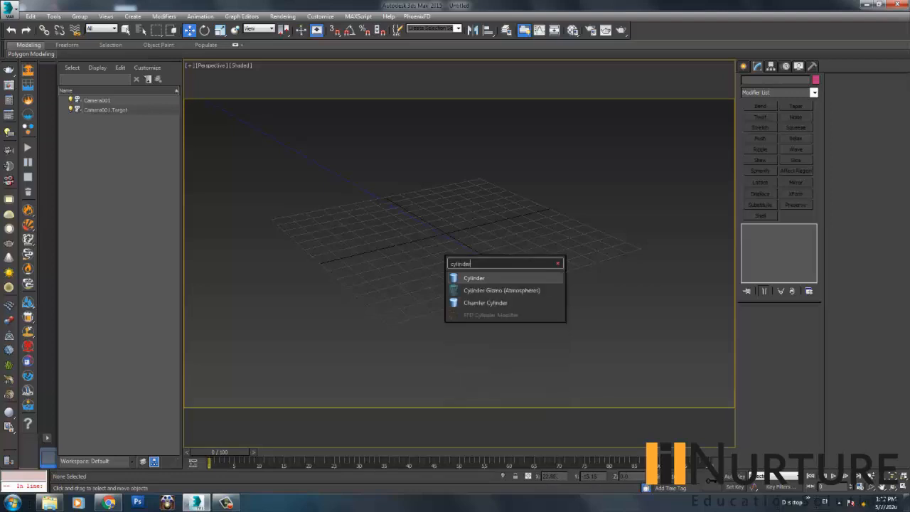
pyautogui.press('Return')
pyautogui.moveTo(440, 245); pyautogui.dragTo(470, 245)
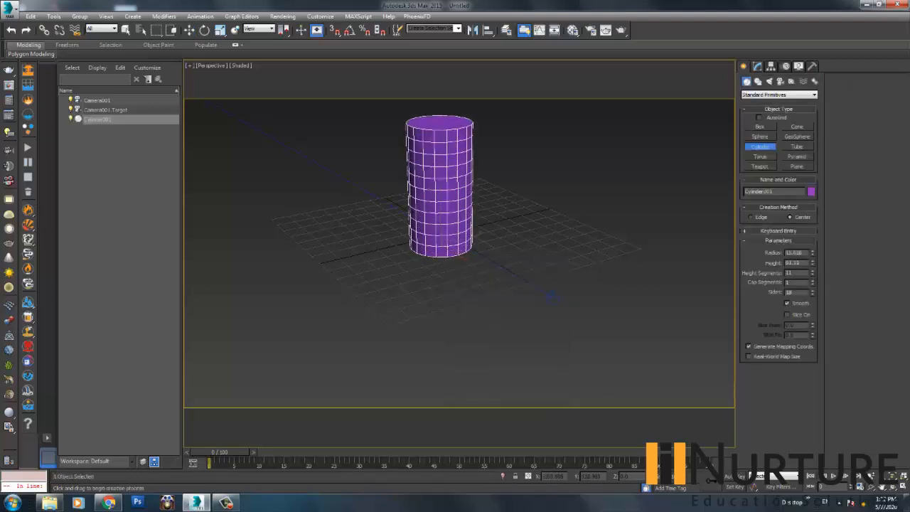
pyautogui.click(465, 63)
pyautogui.moveTo(465, 62); pyautogui.dragTo(466, 167, button='middle')
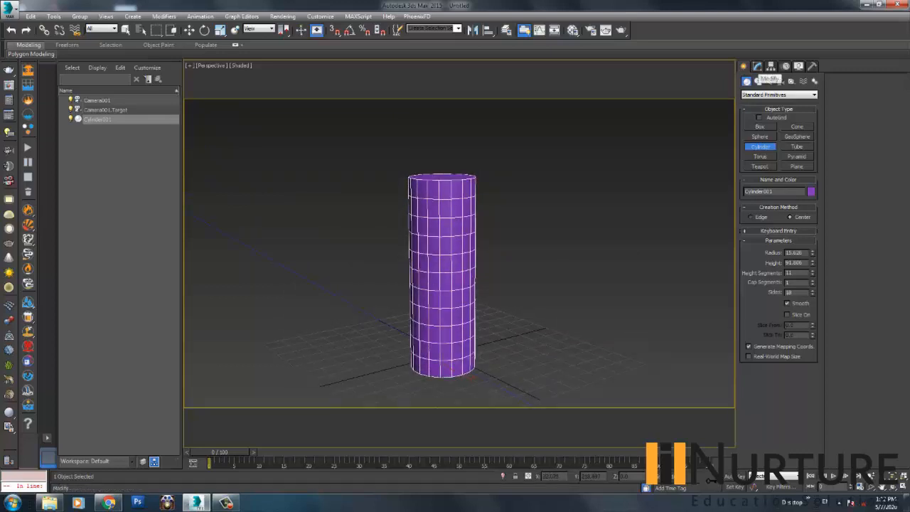
# Try the Lattice modifier on the cylinder and undo it.
pyautogui.click(757, 66)
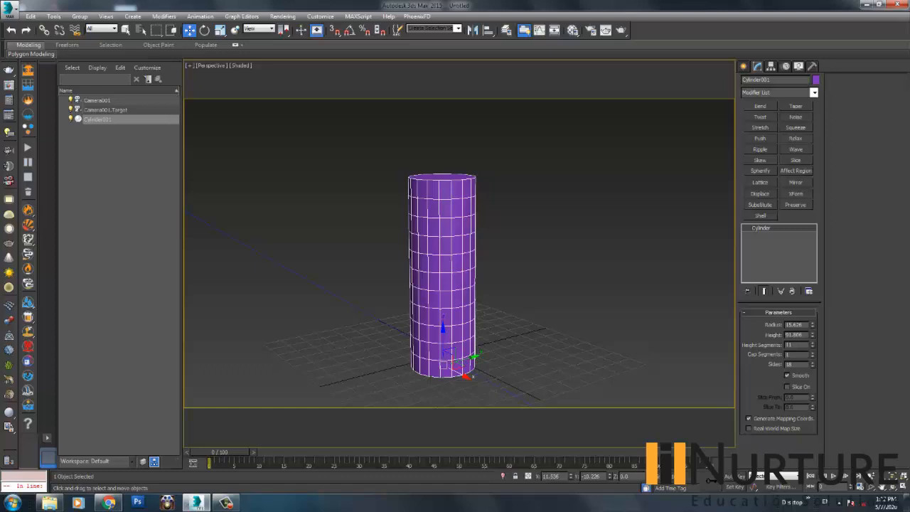
pyautogui.click(760, 183)
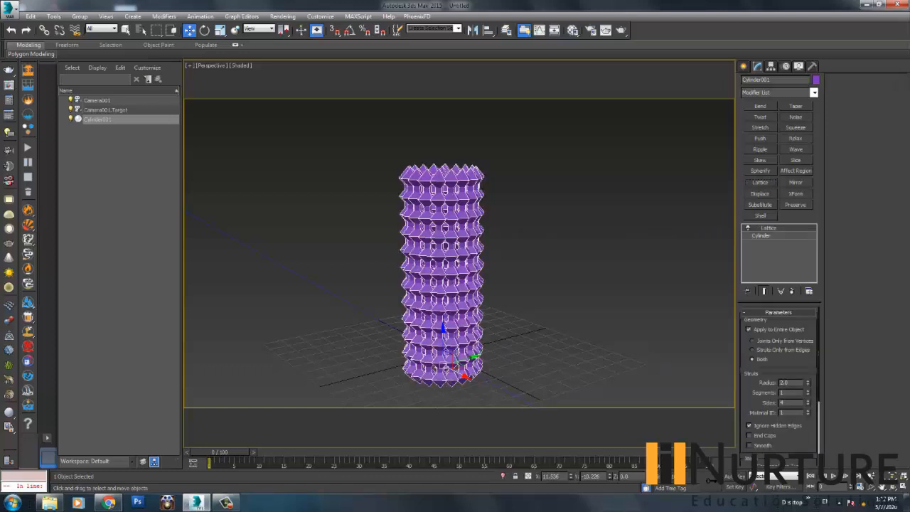
pyautogui.hotkey('ctrl', 'z')
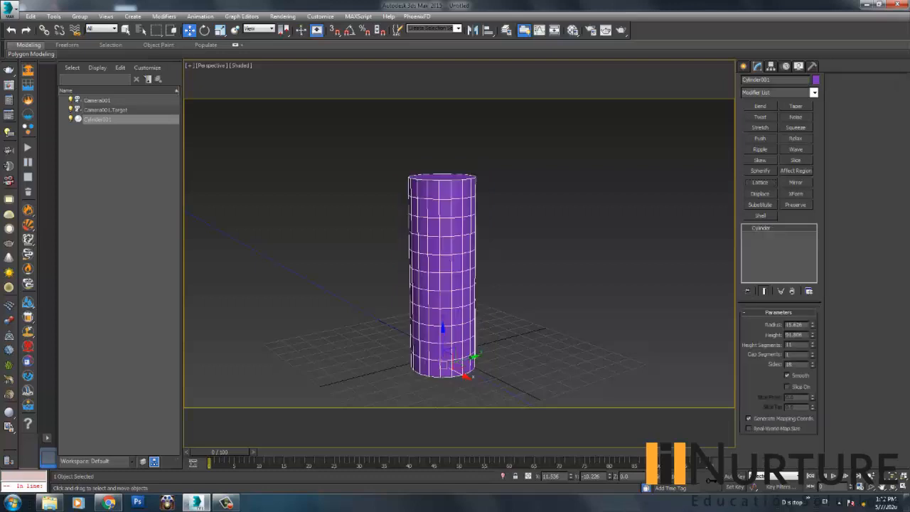
# Display the Mesh Editing modifier set, and replace it with the Free Form Deformations set.
pyautogui.click(808, 291)
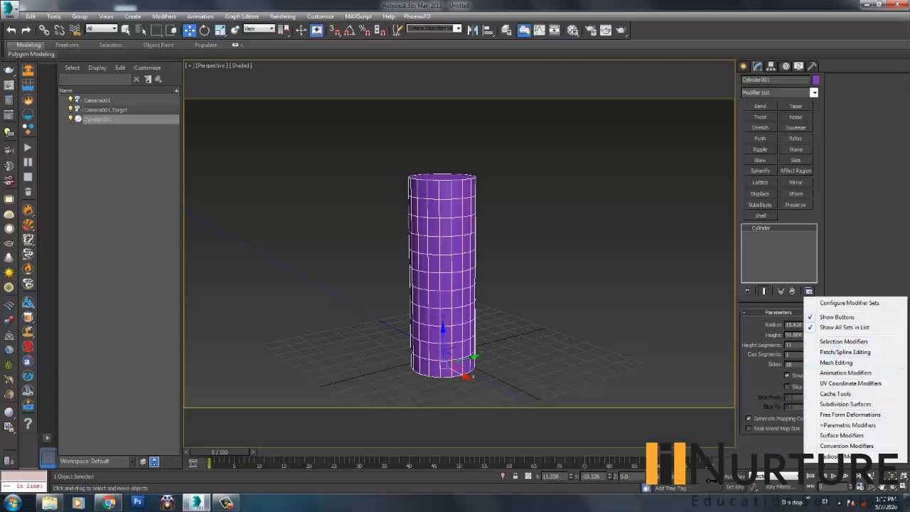
pyautogui.click(836, 362)
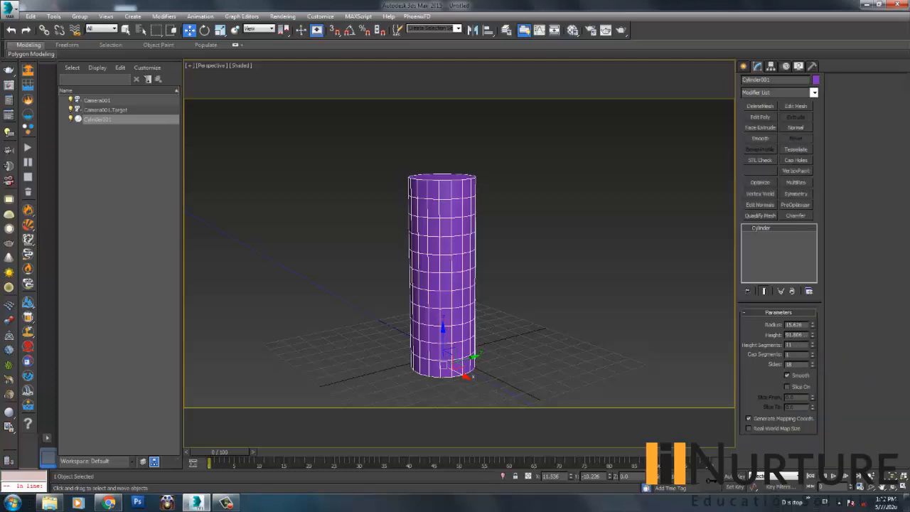
pyautogui.click(808, 292)
pyautogui.click(838, 418)
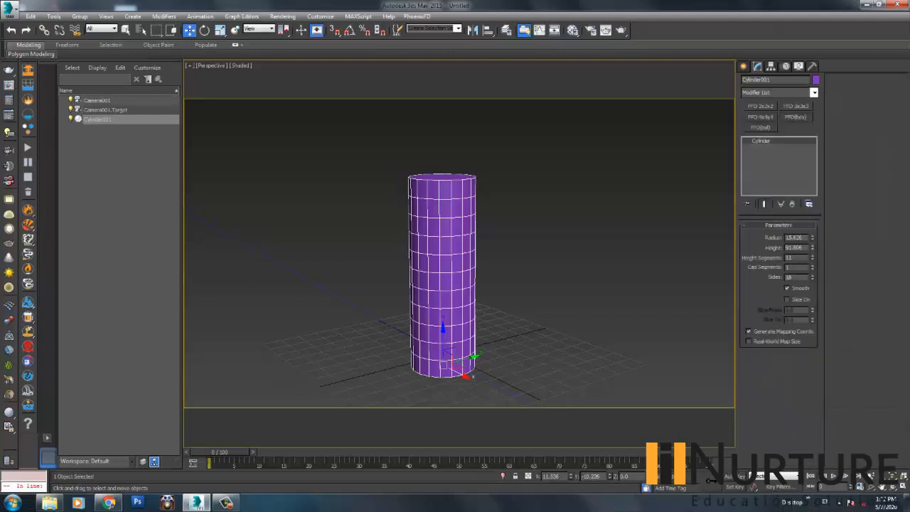
# Create a tall box about 35 long and 24 wide beside the cylinder.
pyautogui.keyDown('alt'); pyautogui.moveTo(442, 284); pyautogui.dragTo(470, 313, button='middle'); pyautogui.keyUp('alt')
pyautogui.scroll(2, 471, 313)
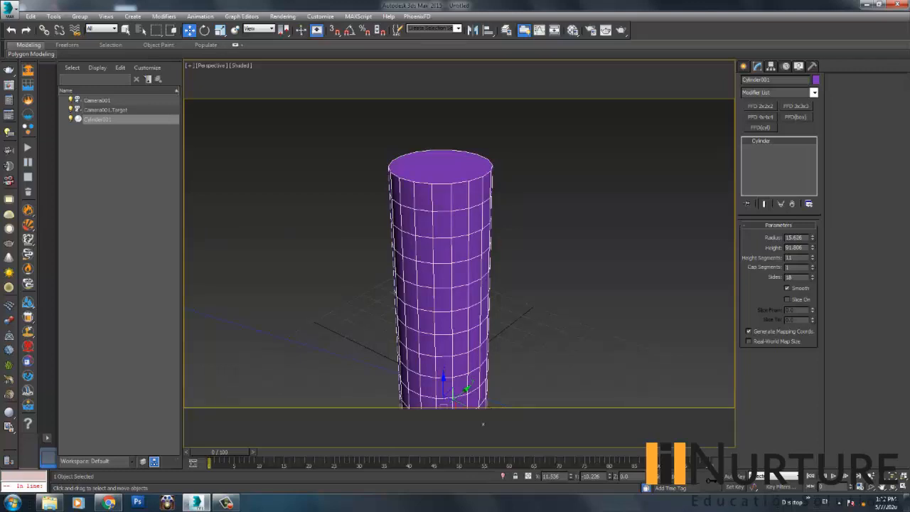
pyautogui.moveTo(471, 313); pyautogui.dragTo(442, 298, button='middle')
pyautogui.scroll(-4, 455, 299)
pyautogui.click(744, 66)
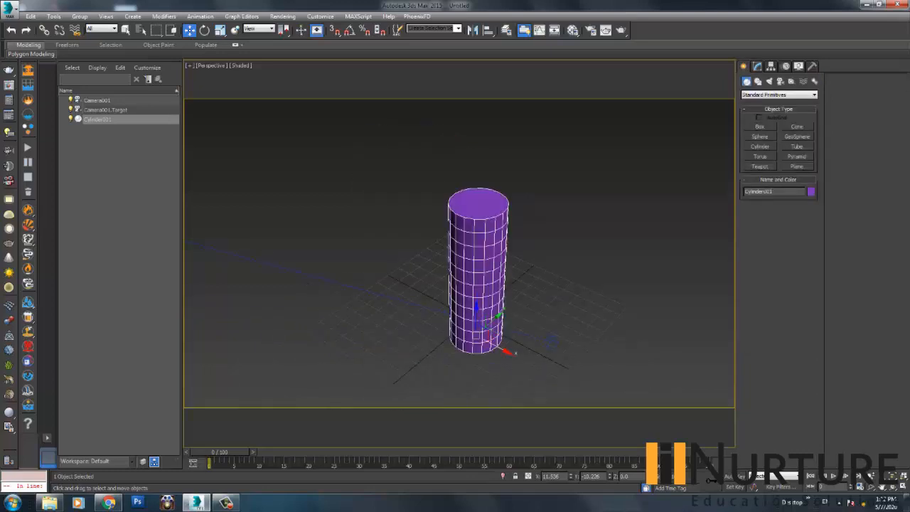
pyautogui.moveTo(477, 270); pyautogui.dragTo(452, 283, button='middle')
pyautogui.scroll(3, 451, 283)
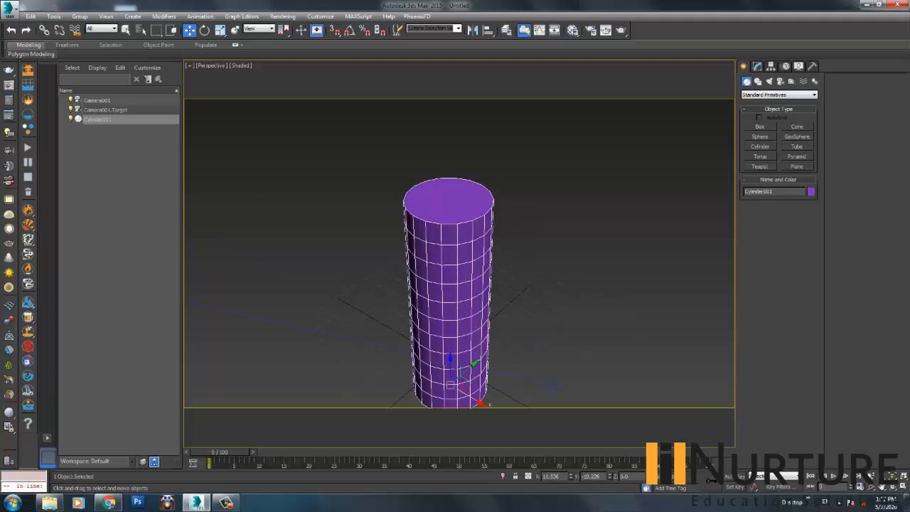
pyautogui.click(760, 126)
pyautogui.moveTo(603, 339); pyautogui.dragTo(610, 408)
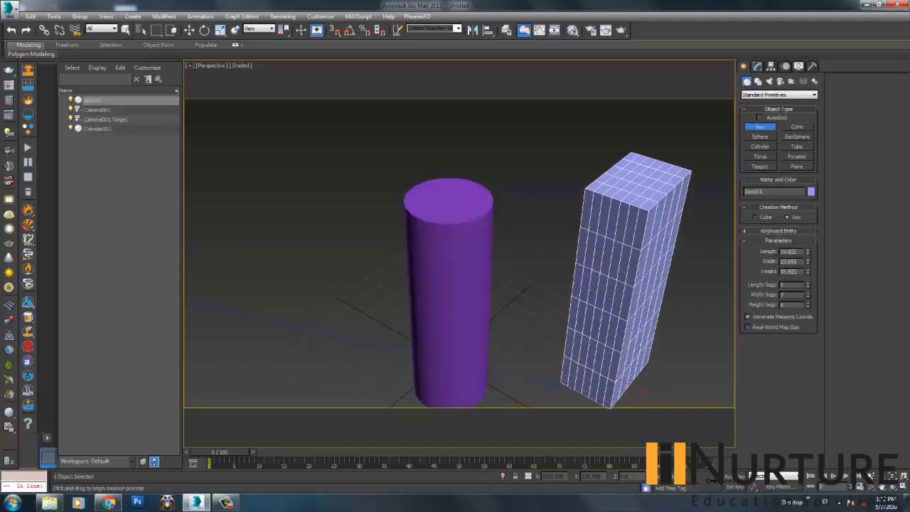
pyautogui.press('w')
# Add an FFD(cyl) modifier to the cylinder and enter its Control Points level.
pyautogui.click(451, 385)
pyautogui.click(756, 66)
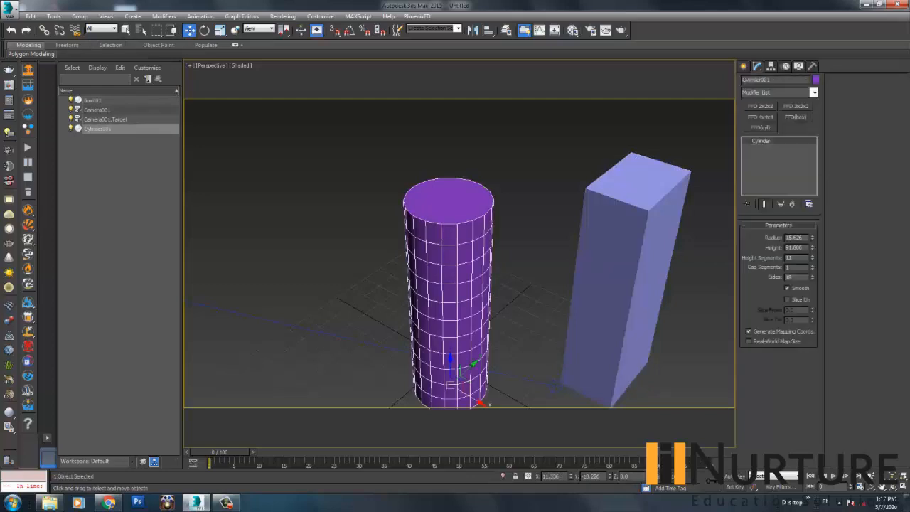
pyautogui.click(760, 128)
pyautogui.keyDown('alt'); pyautogui.moveTo(554, 298); pyautogui.dragTo(515, 259, button='middle'); pyautogui.keyUp('alt')
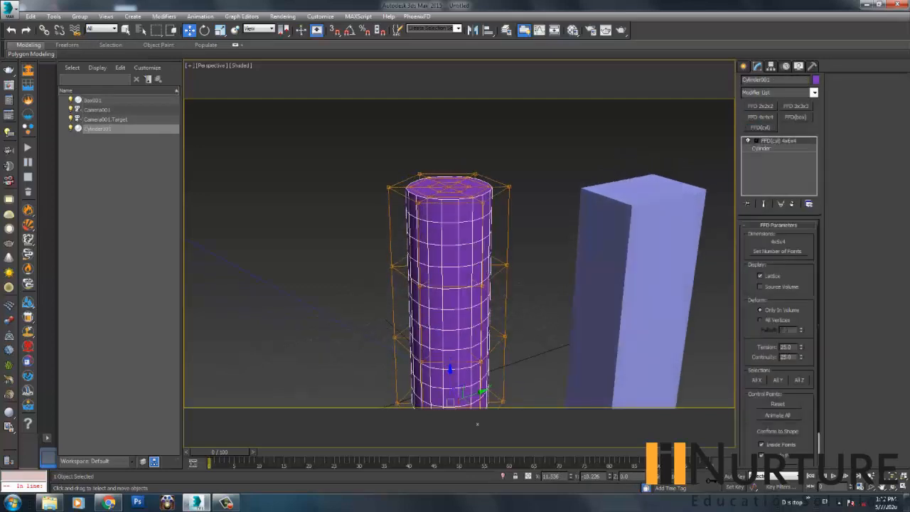
pyautogui.click(755, 141)
pyautogui.click(781, 148)
# Move one upper-middle lattice control point inward to a Y position of about -2.1, denting the cylinder's side.
pyautogui.click(391, 266)
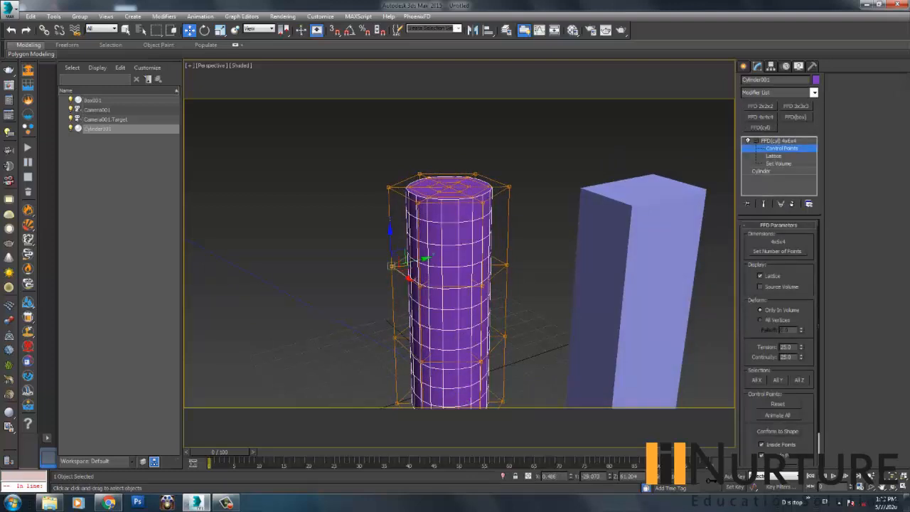
pyautogui.keyDown('alt'); pyautogui.moveTo(393, 266); pyautogui.dragTo(397, 264, button='middle'); pyautogui.keyUp('alt')
pyautogui.moveTo(418, 260); pyautogui.dragTo(477, 246)
pyautogui.keyDown('alt'); pyautogui.moveTo(477, 245); pyautogui.dragTo(497, 291, button='middle'); pyautogui.keyUp('alt')
pyautogui.moveTo(461, 248)
pyautogui.mouseDown()
pyautogui.moveTo(389, 276)
pyautogui.moveTo(453, 264)
pyautogui.moveTo(460, 249)
pyautogui.mouseUp()
pyautogui.keyDown('alt'); pyautogui.moveTo(460, 249); pyautogui.dragTo(441, 197, button='middle'); pyautogui.keyUp('alt')
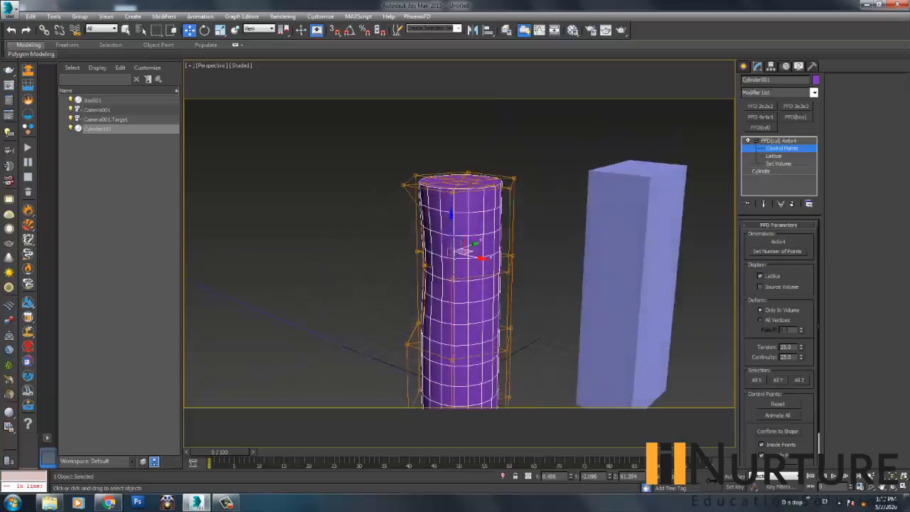
# Scale up the cylinder's lower-middle lattice control points to bulge it into a vase, and leave the Control Points level.
pyautogui.moveTo(402, 250); pyautogui.dragTo(403, 252)
pyautogui.keyDown('alt'); pyautogui.moveTo(403, 252); pyautogui.dragTo(399, 231, button='middle'); pyautogui.keyUp('alt')
pyautogui.moveTo(358, 307); pyautogui.dragTo(548, 350)
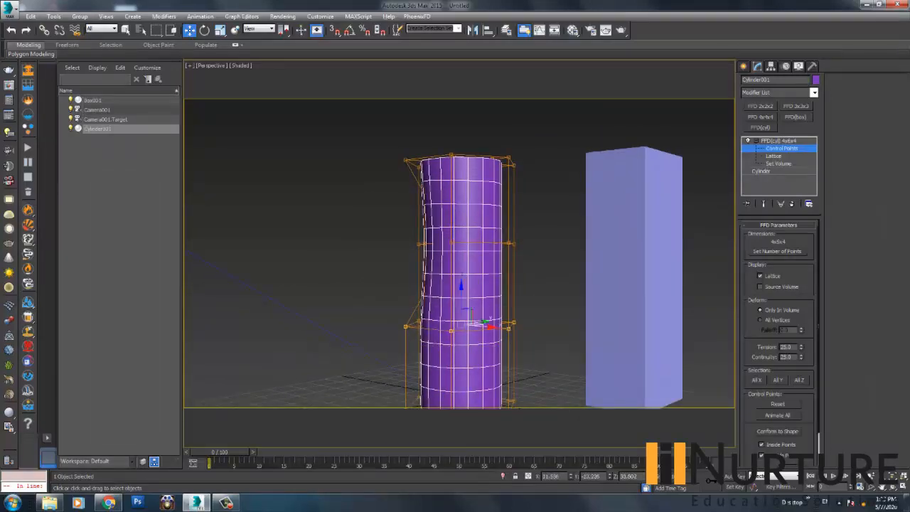
pyautogui.keyDown('alt'); pyautogui.moveTo(526, 334); pyautogui.dragTo(523, 354, button='middle'); pyautogui.keyUp('alt')
pyautogui.press('r')
pyautogui.moveTo(466, 330)
pyautogui.mouseDown()
pyautogui.moveTo(466, 359)
pyautogui.moveTo(466, 310)
pyautogui.moveTo(466, 368)
pyautogui.moveTo(466, 260)
pyautogui.moveTo(466, 331)
pyautogui.mouseUp()
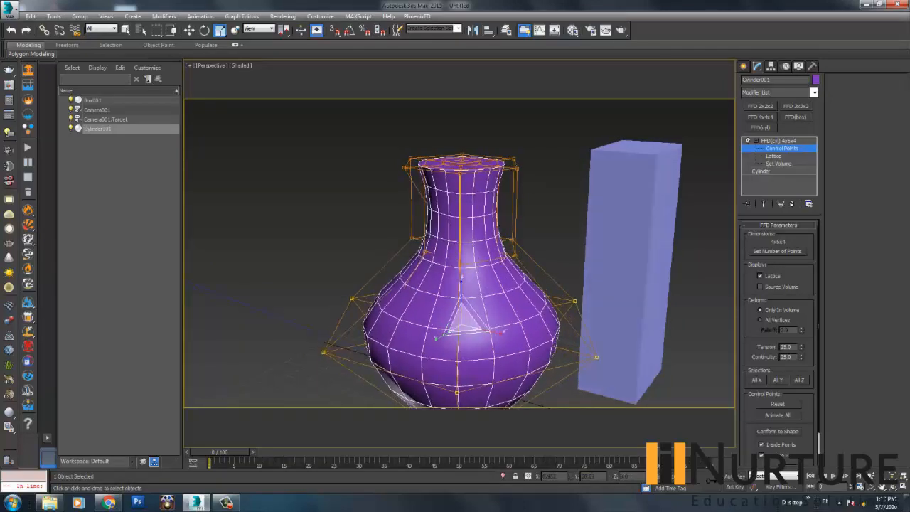
pyautogui.keyDown('alt'); pyautogui.moveTo(455, 284); pyautogui.dragTo(435, 295, button='middle'); pyautogui.keyUp('alt')
pyautogui.click(756, 141)
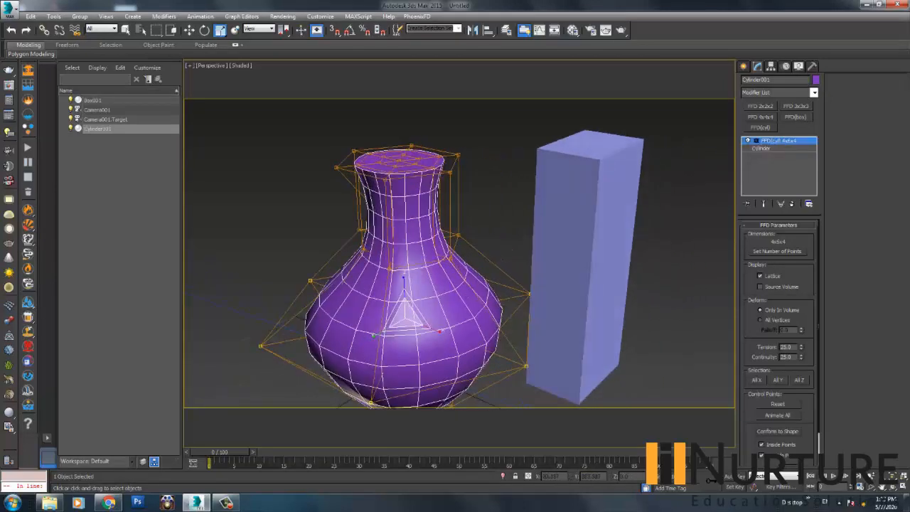
pyautogui.click(779, 141)
# Add an FFD(box) modifier with a 4x4x4 lattice to the tall box beside the vase.
pyautogui.click(604, 228)
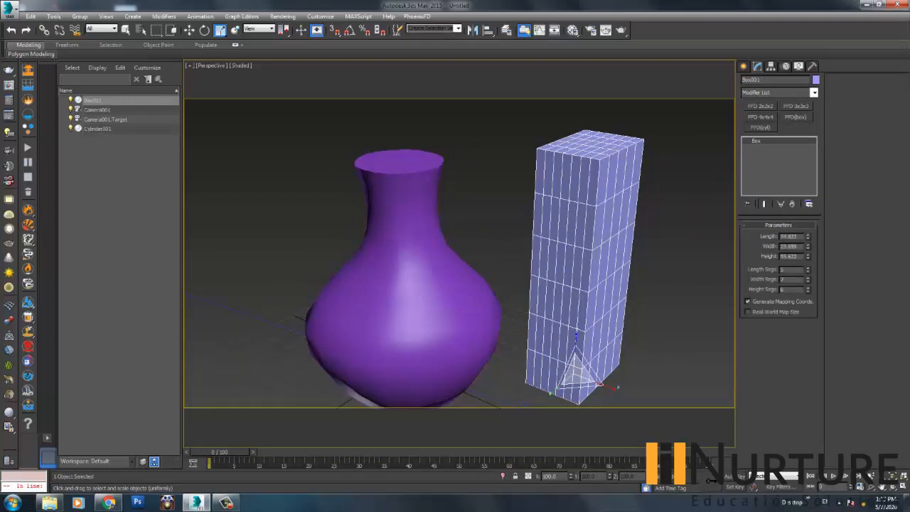
pyautogui.click(795, 116)
pyautogui.keyDown('alt'); pyautogui.moveTo(498, 270); pyautogui.dragTo(435, 282, button='middle'); pyautogui.keyUp('alt')
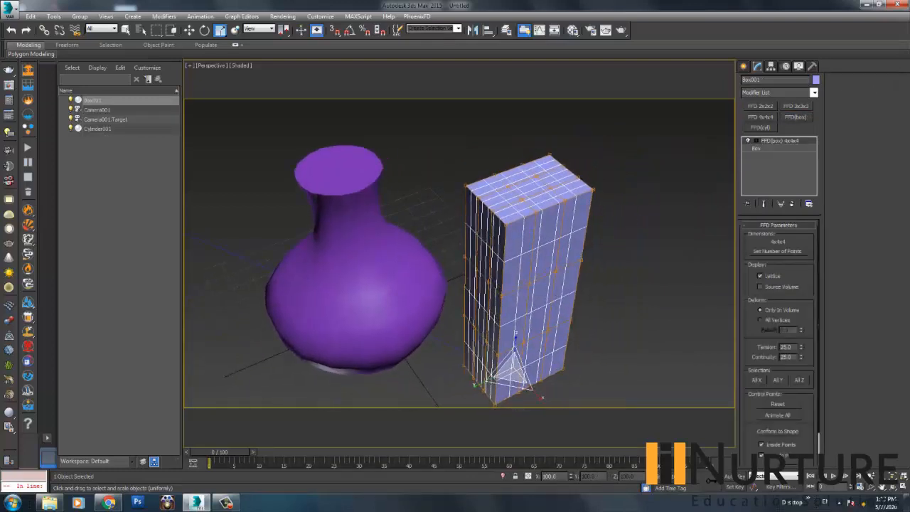
pyautogui.scroll(3, 497, 284)
pyautogui.scroll(-3, 497, 284)
pyautogui.keyDown('alt'); pyautogui.moveTo(497, 284); pyautogui.dragTo(537, 285, button='middle'); pyautogui.keyUp('alt')
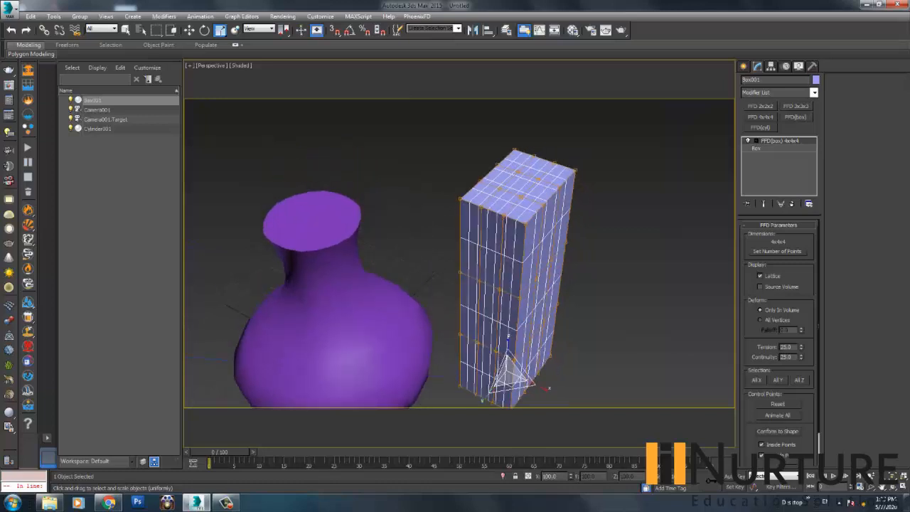
pyautogui.scroll(-4, 454, 285)
pyautogui.keyDown('alt'); pyautogui.moveTo(434, 306); pyautogui.dragTo(437, 287, button='middle'); pyautogui.keyUp('alt')
# Select the vase and switch the displayed modifier set to Parametric Modifiers.
pyautogui.click(469, 285)
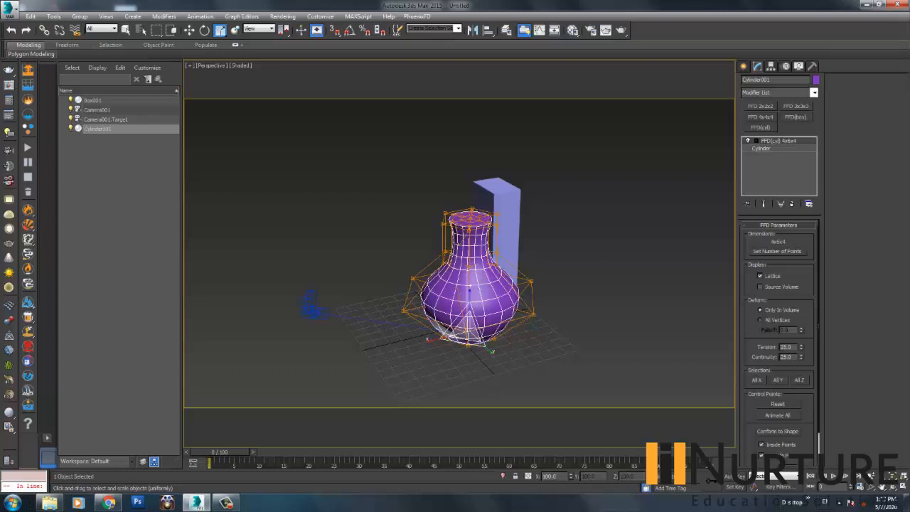
pyautogui.press('w')
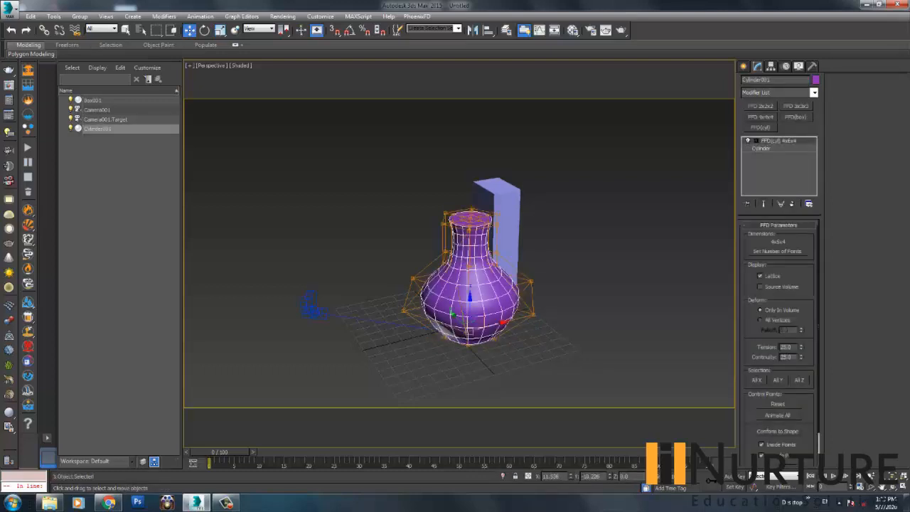
pyautogui.click(808, 204)
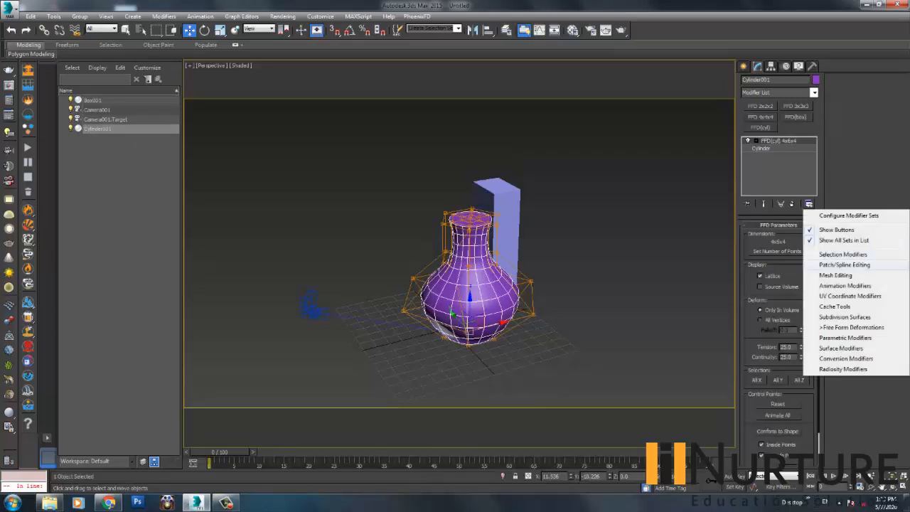
pyautogui.click(852, 328)
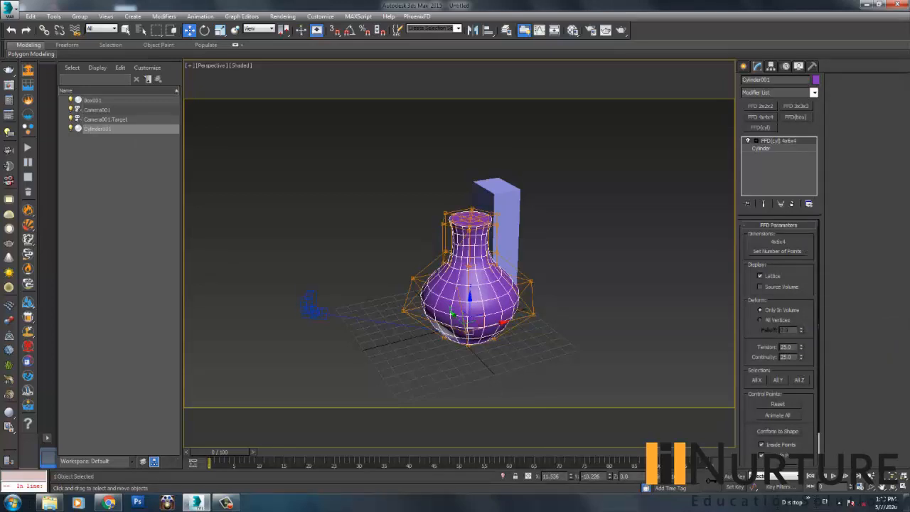
pyautogui.click(808, 203)
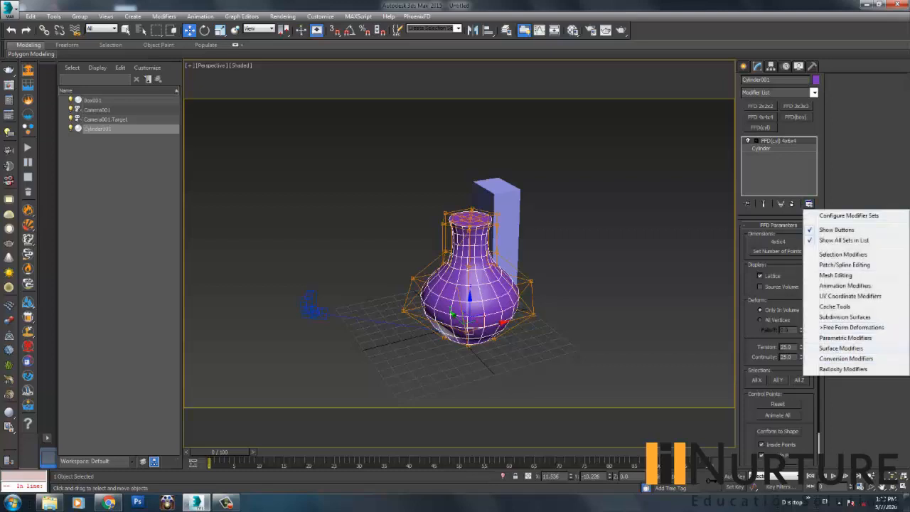
pyautogui.click(845, 337)
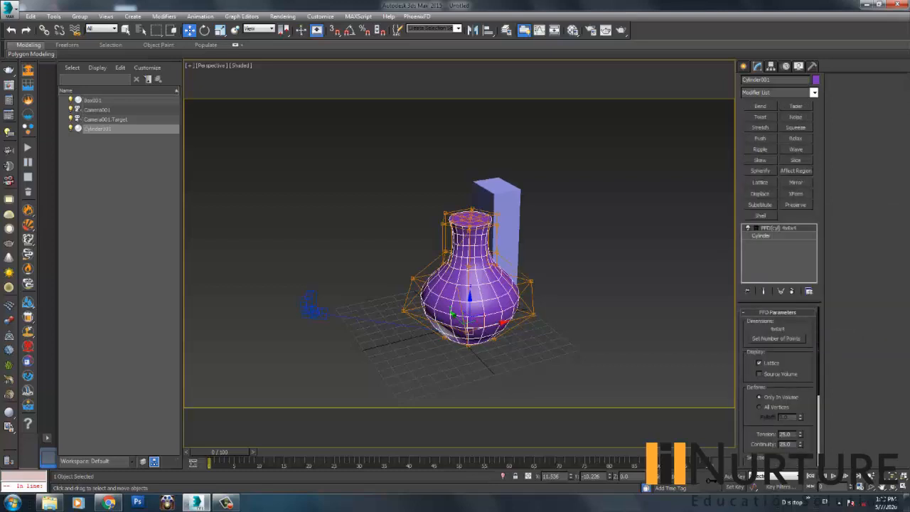
# Add a Bend modifier to the vase and increase its angle about the Z axis so the neck leans sideways.
pyautogui.click(576, 270)
pyautogui.click(467, 313)
pyautogui.click(760, 106)
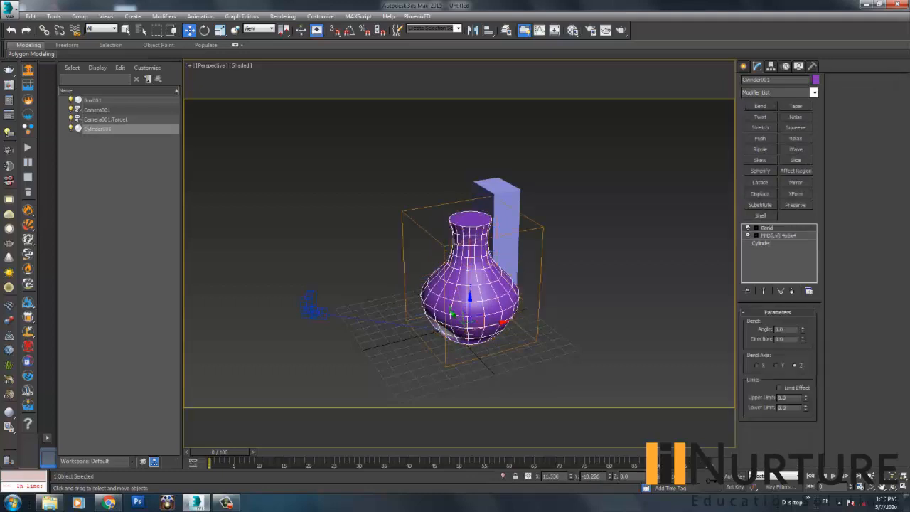
pyautogui.moveTo(483, 284); pyautogui.dragTo(463, 282, button='middle')
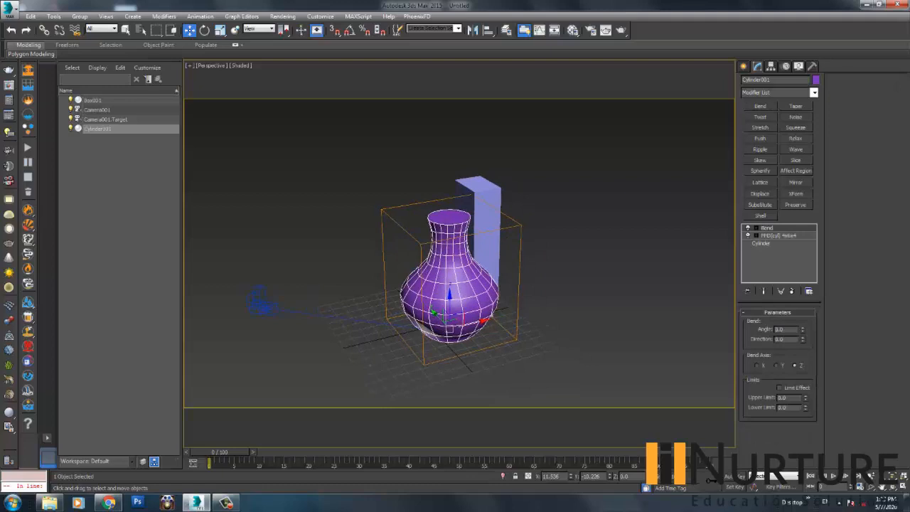
pyautogui.moveTo(802, 329); pyautogui.dragTo(803, 301)
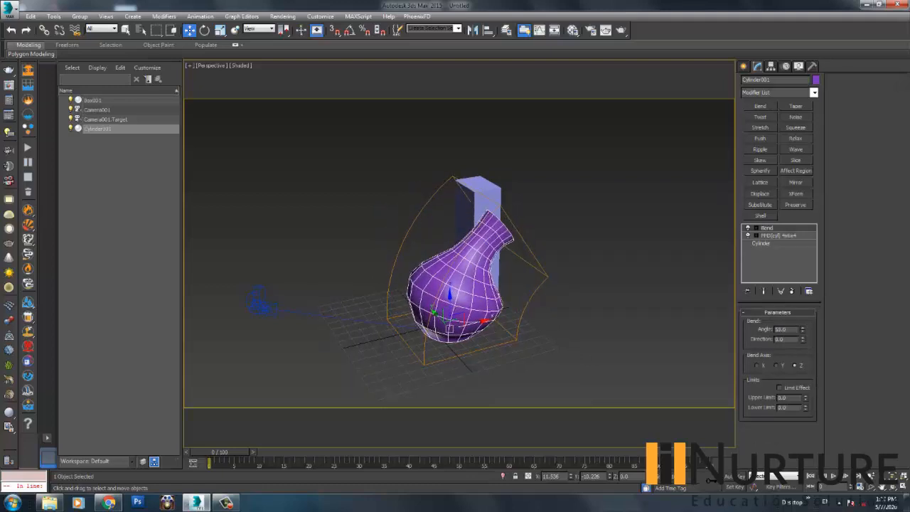
pyautogui.keyDown('alt'); pyautogui.moveTo(498, 305); pyautogui.dragTo(391, 306, button='middle'); pyautogui.keyUp('alt')
pyautogui.scroll(2, 391, 305)
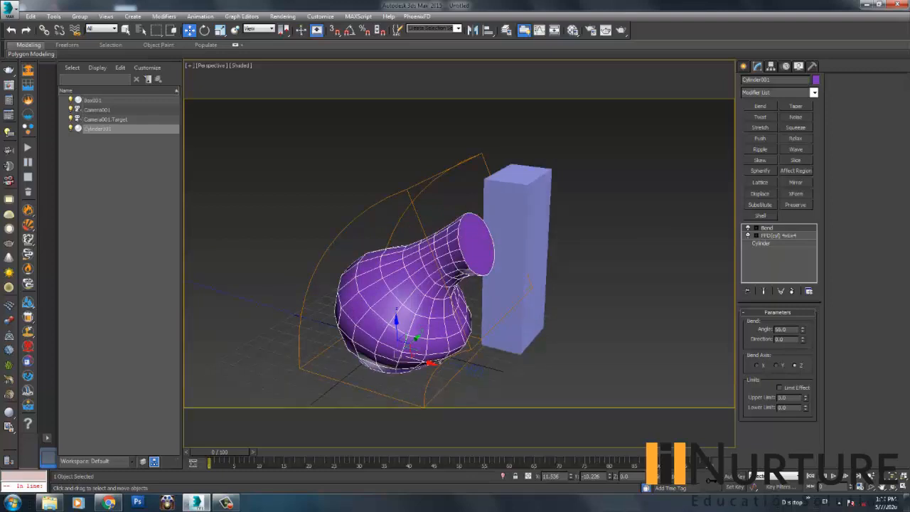
# Delete the tall box and the bent vase from the scene.
pyautogui.click(341, 221)
pyautogui.click(405, 291)
pyautogui.click(518, 270)
pyautogui.press('Delete')
pyautogui.click(427, 292)
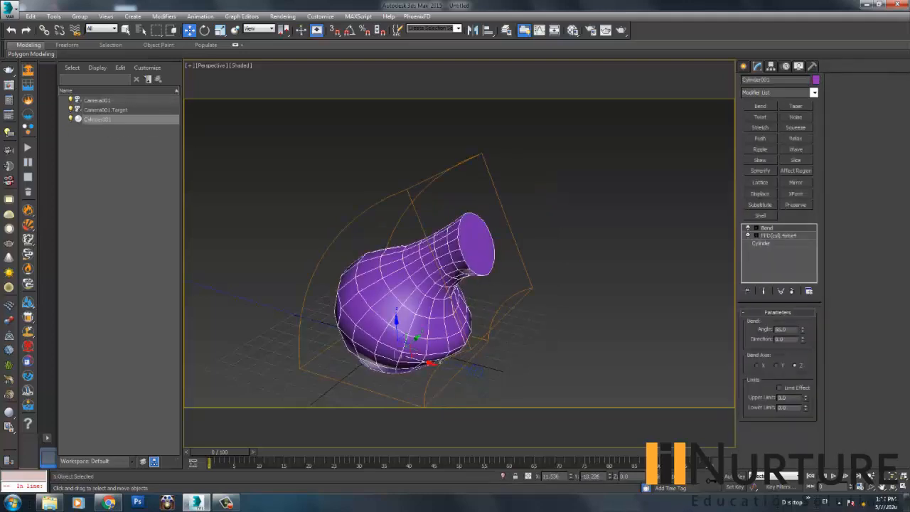
pyautogui.press('Delete')
# Create a small teapot near the grid's edge, undo the trial change made to it, and turn on angle snap.
pyautogui.scroll(-3, 426, 291)
pyautogui.keyDown('alt'); pyautogui.moveTo(427, 292); pyautogui.dragTo(519, 309, button='middle'); pyautogui.keyUp('alt')
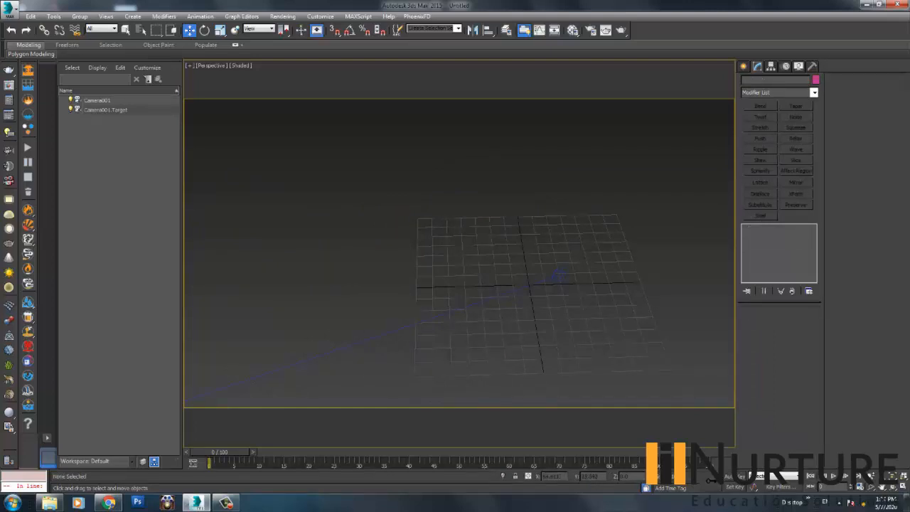
pyautogui.keyDown('alt'); pyautogui.moveTo(519, 309); pyautogui.dragTo(451, 306, button='middle'); pyautogui.keyUp('alt')
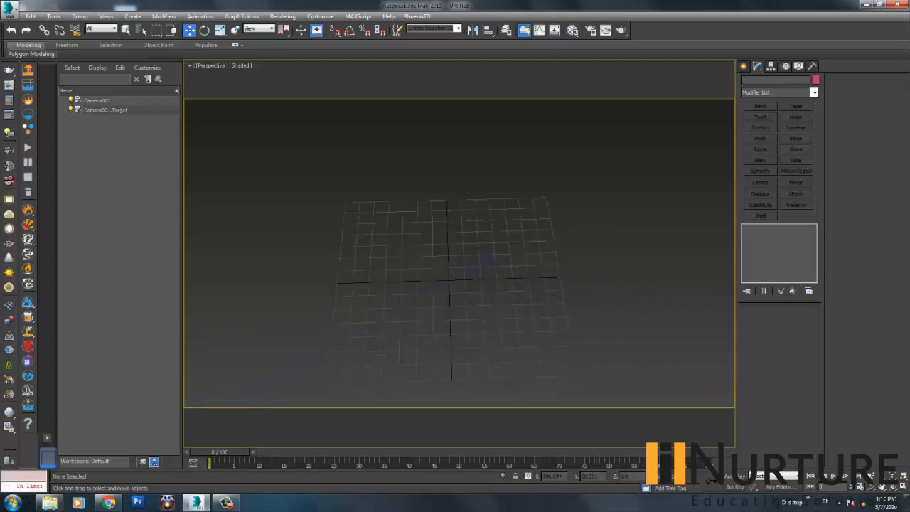
pyautogui.click(744, 66)
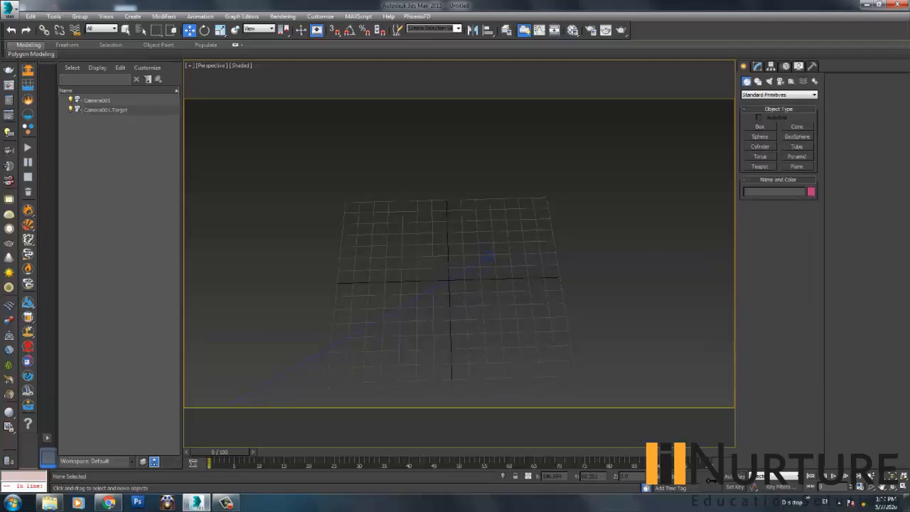
pyautogui.click(760, 166)
pyautogui.moveTo(545, 274); pyautogui.dragTo(435, 304)
pyautogui.press('e')
pyautogui.hotkey('ctrl', 'z')
pyautogui.press('a')
# Move the teapot outward along X to about 76.7, just outside the grid.
pyautogui.keyDown('alt'); pyautogui.moveTo(434, 304); pyautogui.dragTo(453, 325, button='middle'); pyautogui.keyUp('alt')
pyautogui.scroll(-3, 450, 325)
pyautogui.moveTo(453, 324)
pyautogui.keyDown('alt'); pyautogui.mouseDown(button='middle')
pyautogui.moveTo(470, 326)
pyautogui.moveTo(460, 327)
pyautogui.mouseUp(button='middle'); pyautogui.keyUp('alt')
pyautogui.press('w')
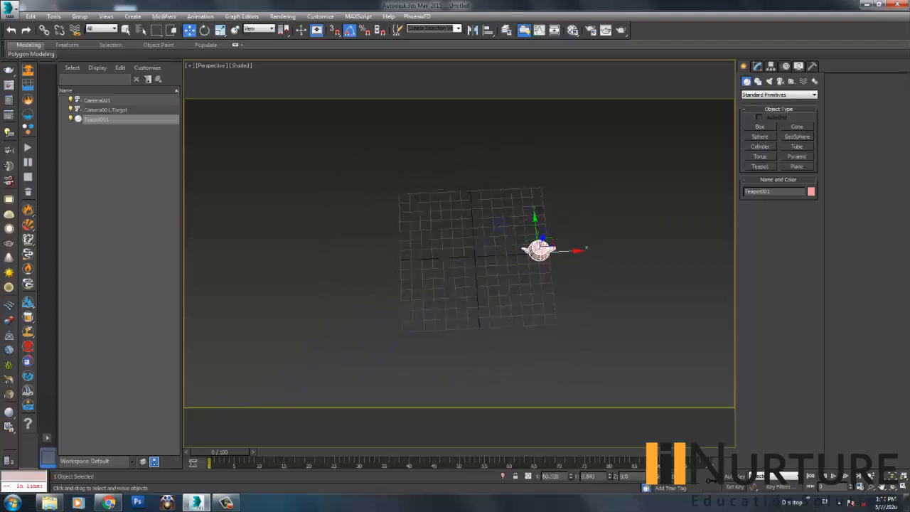
pyautogui.moveTo(565, 249); pyautogui.dragTo(582, 249)
pyautogui.scroll(3, 574, 222)
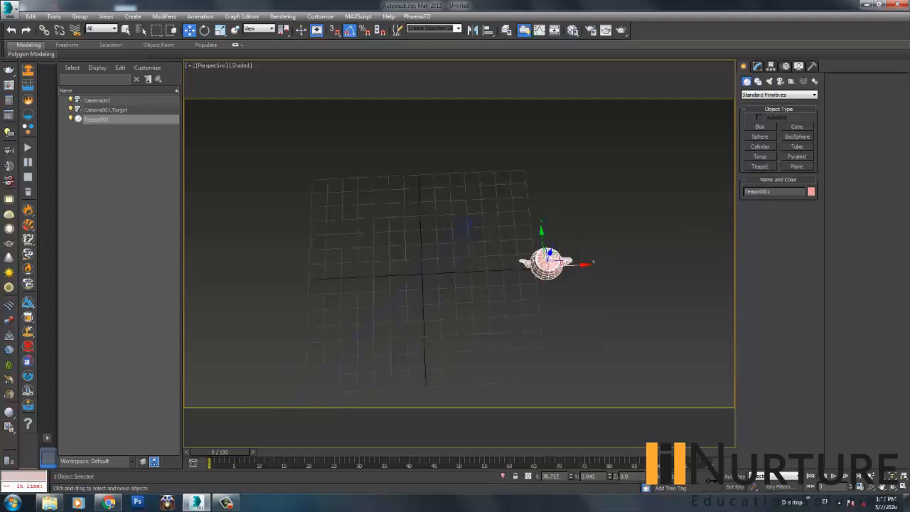
# Move only the teapot's pivot to the grid's centre, at X about -0.3, and end pivot editing.
pyautogui.keyDown('alt'); pyautogui.moveTo(574, 222); pyautogui.dragTo(573, 200, button='middle'); pyautogui.keyUp('alt')
pyautogui.click(771, 66)
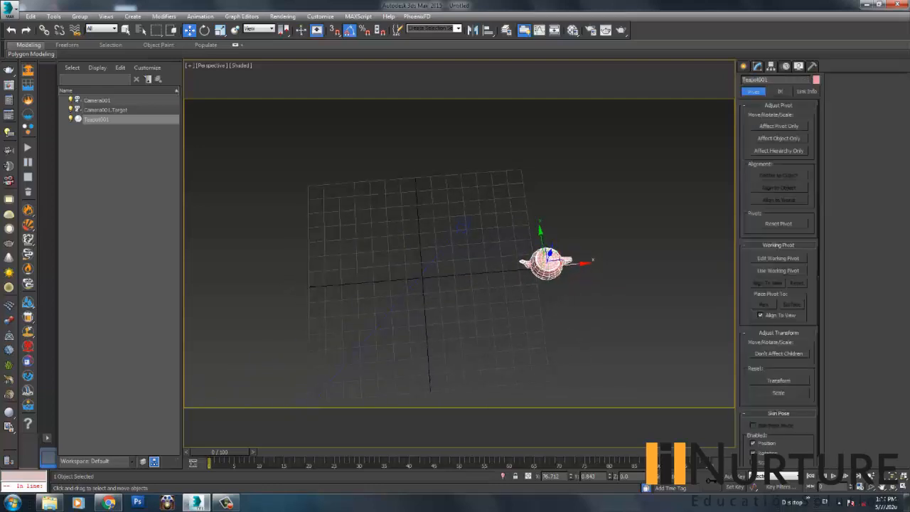
pyautogui.click(778, 126)
pyautogui.moveTo(547, 263); pyautogui.dragTo(422, 275)
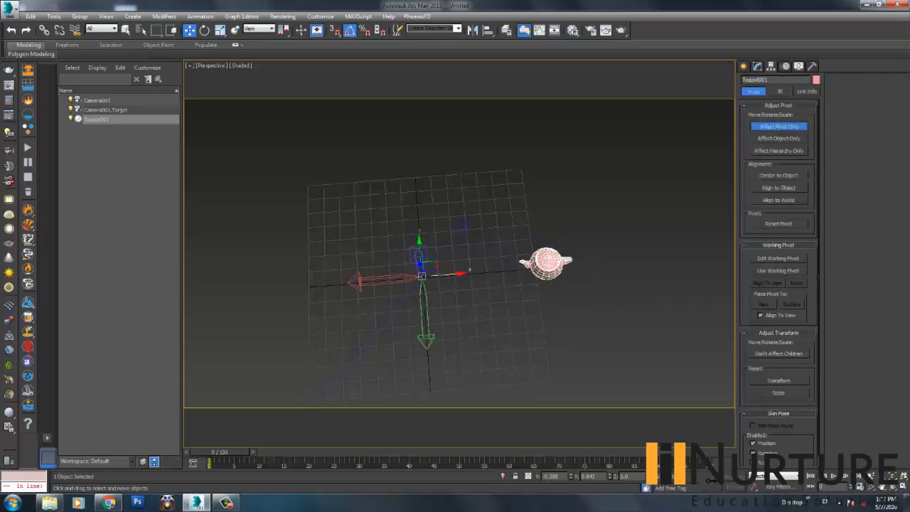
pyautogui.click(778, 126)
# Try to rotate the teapot about its relocated pivot.
pyautogui.click(611, 313)
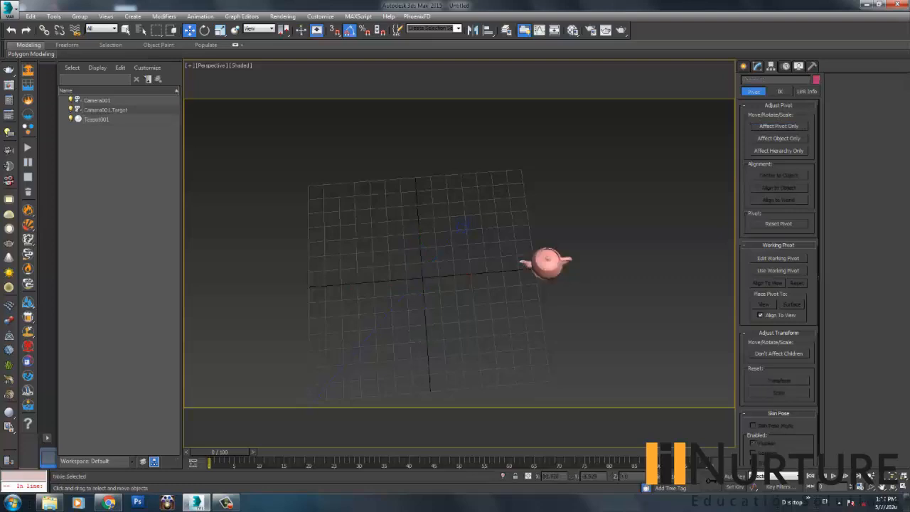
pyautogui.click(546, 264)
pyautogui.press('e')
pyautogui.moveTo(437, 308)
pyautogui.mouseDown()
pyautogui.moveTo(483, 290)
pyautogui.moveTo(445, 305)
pyautogui.mouseUp()
pyautogui.rightClick(445, 305)
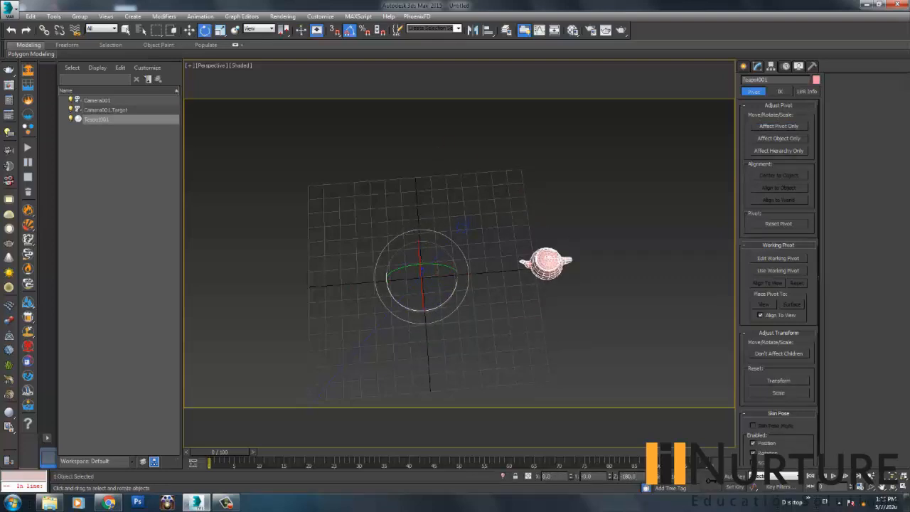
pyautogui.moveTo(445, 306); pyautogui.dragTo(472, 288, button='middle')
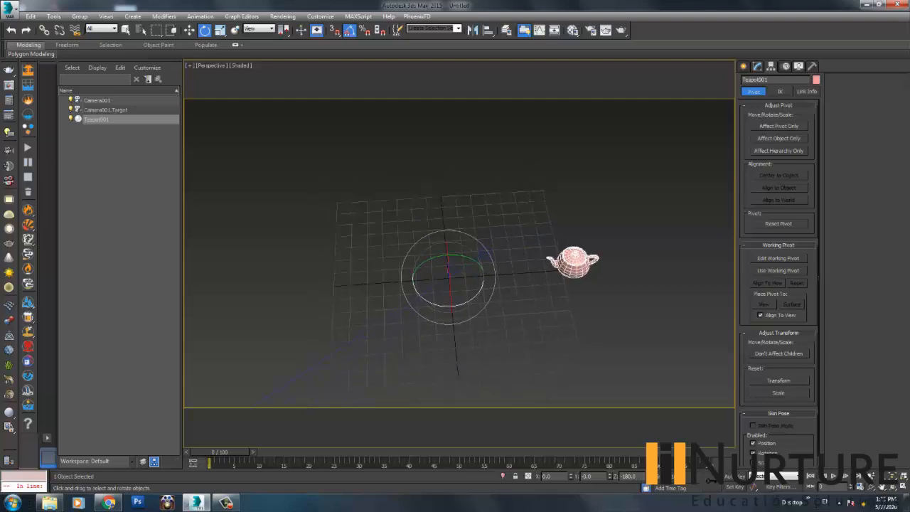
# Open the Array tool for the teapot, choose 2D dimensions, and turn on the live preview.
pyautogui.click(54, 16)
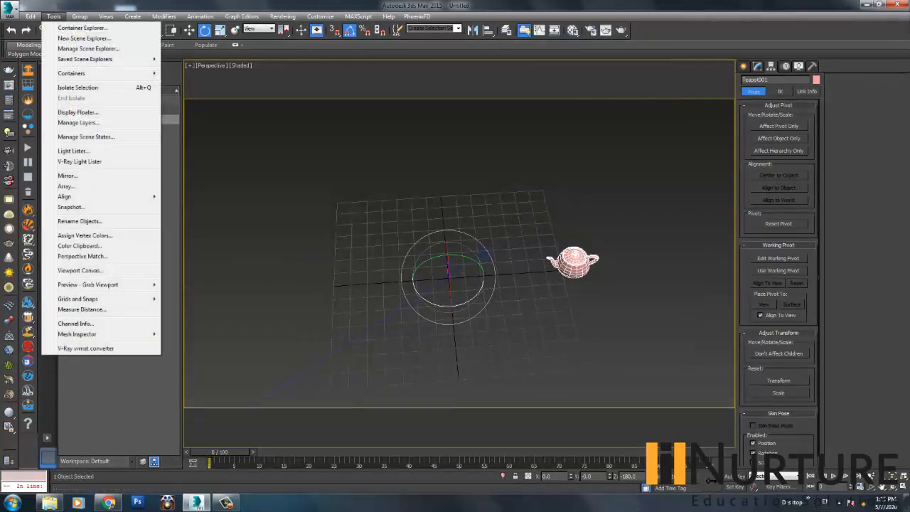
pyautogui.click(66, 186)
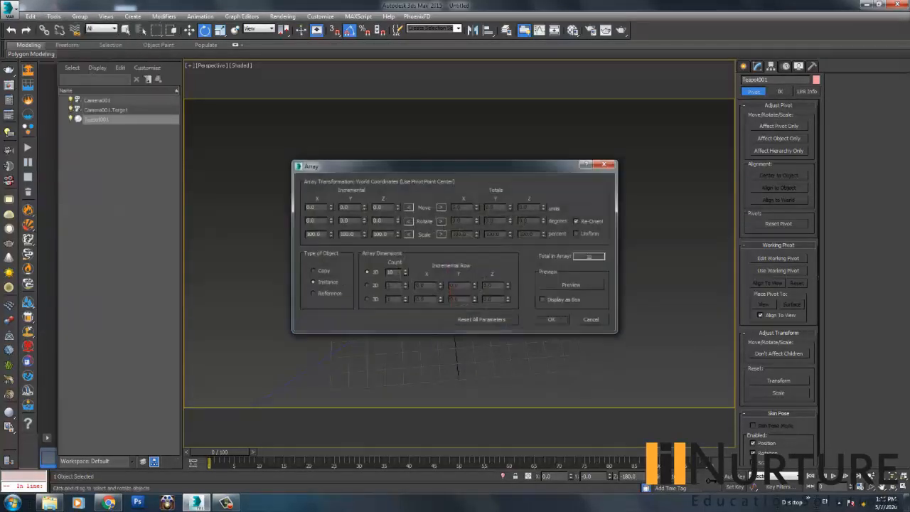
pyautogui.moveTo(426, 166); pyautogui.dragTo(174, 110)
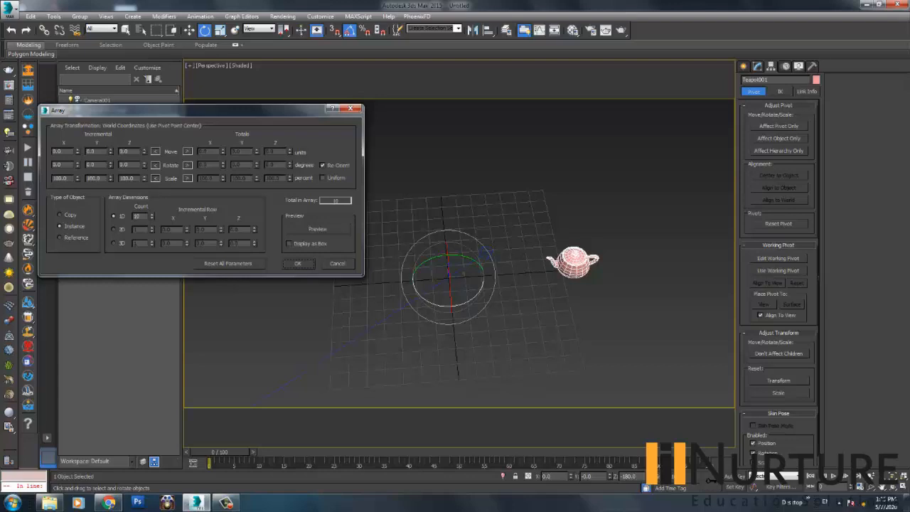
pyautogui.click(114, 230)
pyautogui.click(317, 228)
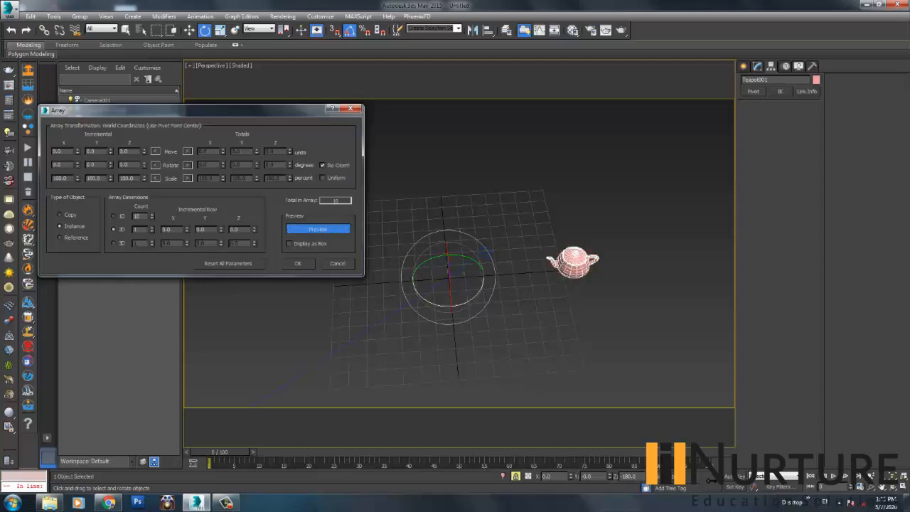
# Return the array to 1D and set its incremental Z rotation to 40 degrees.
pyautogui.moveTo(111, 165)
pyautogui.mouseDown()
pyautogui.moveTo(111, 139)
pyautogui.moveTo(111, 162)
pyautogui.mouseUp()
pyautogui.click(114, 216)
pyautogui.moveTo(111, 165); pyautogui.dragTo(78, 166)
pyautogui.moveTo(144, 165)
pyautogui.mouseDown()
pyautogui.moveTo(143, 138)
pyautogui.moveTo(143, 165)
pyautogui.mouseUp()
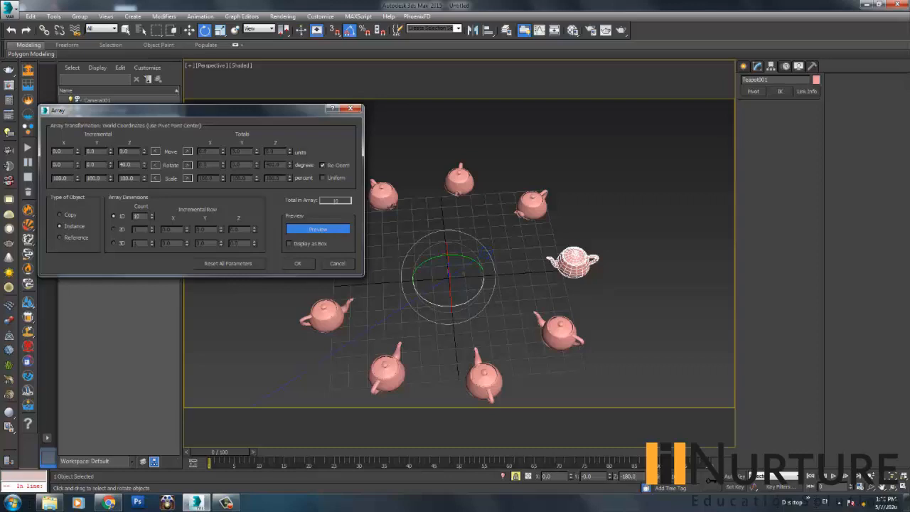
# Switch the teapot array to 2D and set its incremental Z rotation to 30 degrees.
pyautogui.click(113, 230)
pyautogui.moveTo(221, 229); pyautogui.dragTo(220, 219)
pyautogui.moveTo(110, 166); pyautogui.dragTo(110, 181)
pyautogui.rightClick(110, 166)
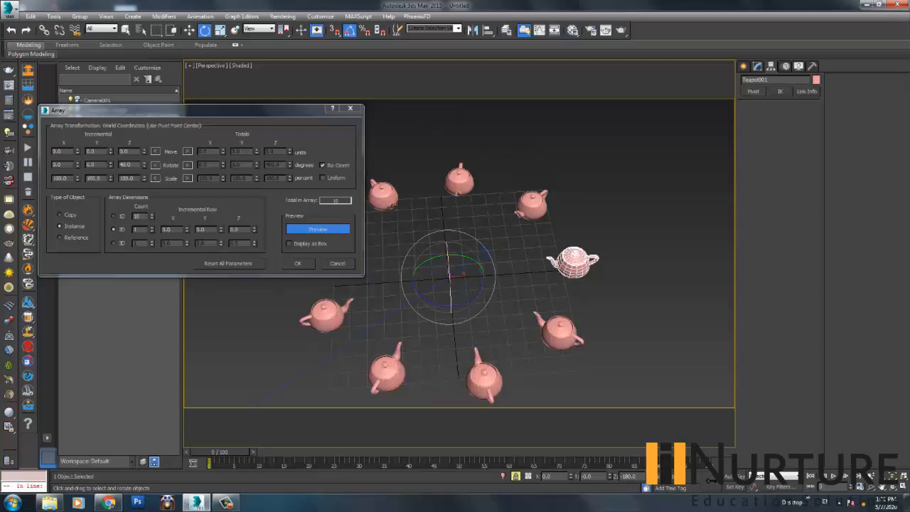
pyautogui.scroll(-3, 525, 267)
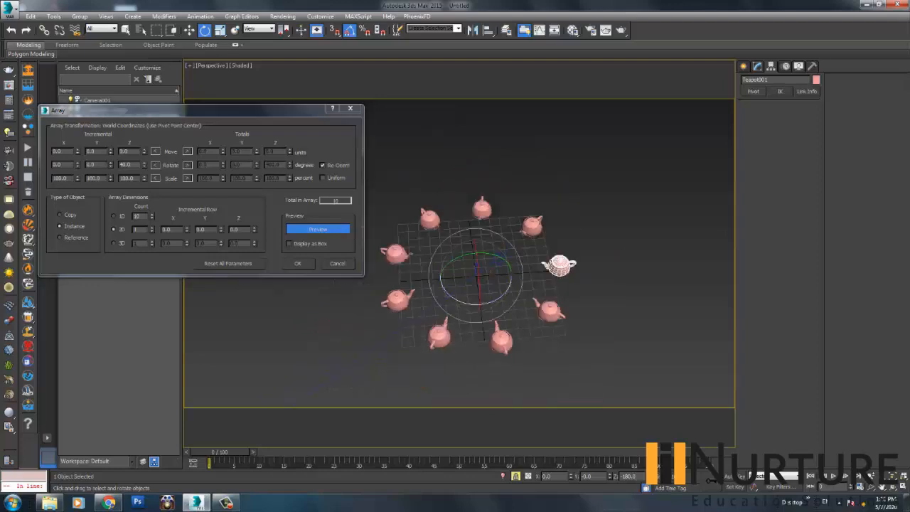
pyautogui.moveTo(143, 166); pyautogui.dragTo(78, 165)
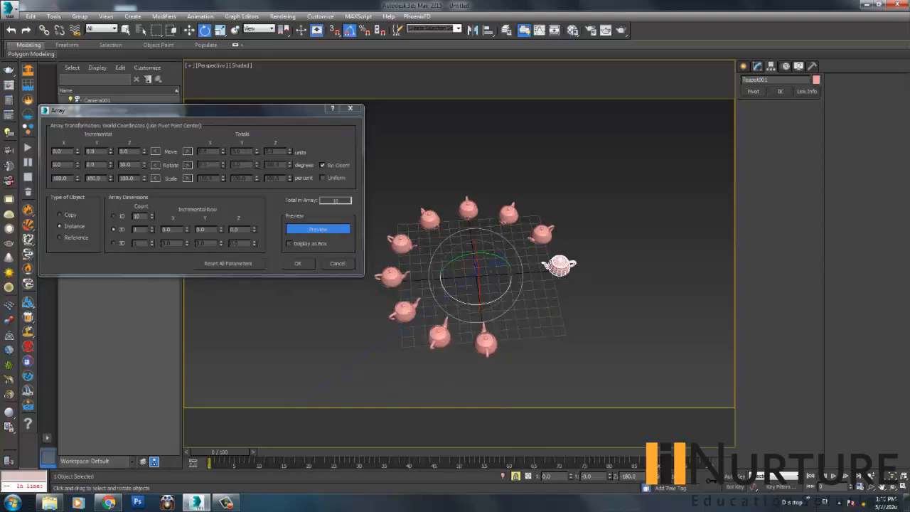
# Cancel the circular teapot array and centre the teapot's pivot on the object.
pyautogui.press('Escape')
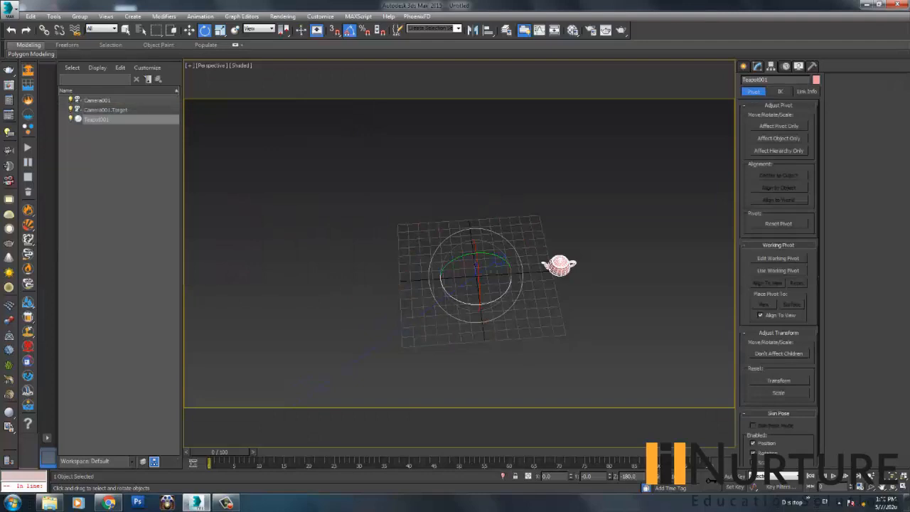
pyautogui.scroll(5, 472, 258)
pyautogui.moveTo(560, 265); pyautogui.dragTo(485, 240, button='middle')
pyautogui.press('w')
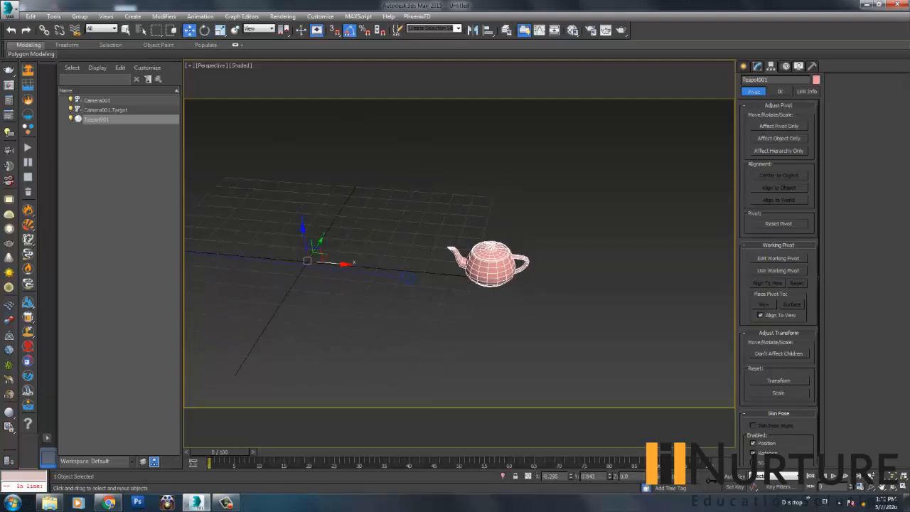
pyautogui.click(778, 126)
pyautogui.click(778, 175)
pyautogui.click(779, 126)
pyautogui.keyDown('alt'); pyautogui.moveTo(455, 239); pyautogui.dragTo(484, 249, button='middle'); pyautogui.keyUp('alt')
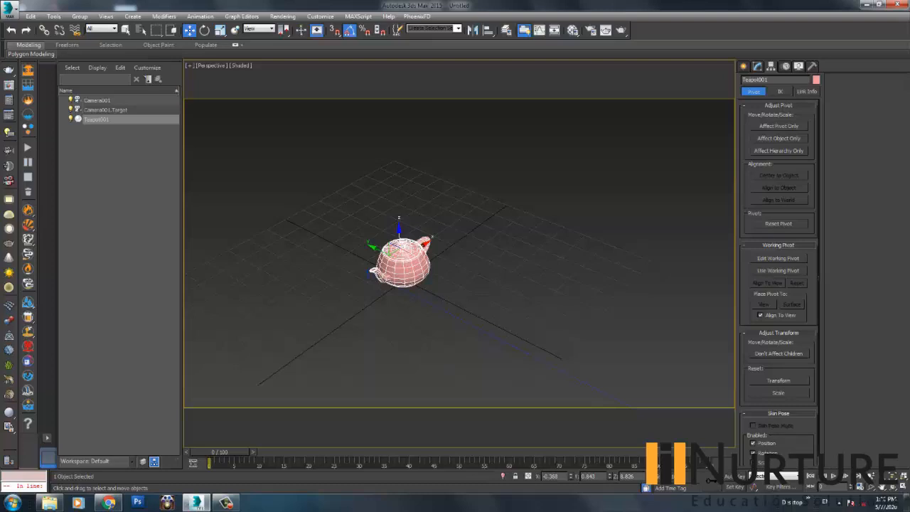
# Open the Array tool for the teapot with live preview on and the array dimensions set to 3D.
pyautogui.keyDown('alt'); pyautogui.moveTo(454, 284); pyautogui.dragTo(405, 284, button='middle'); pyautogui.keyUp('alt')
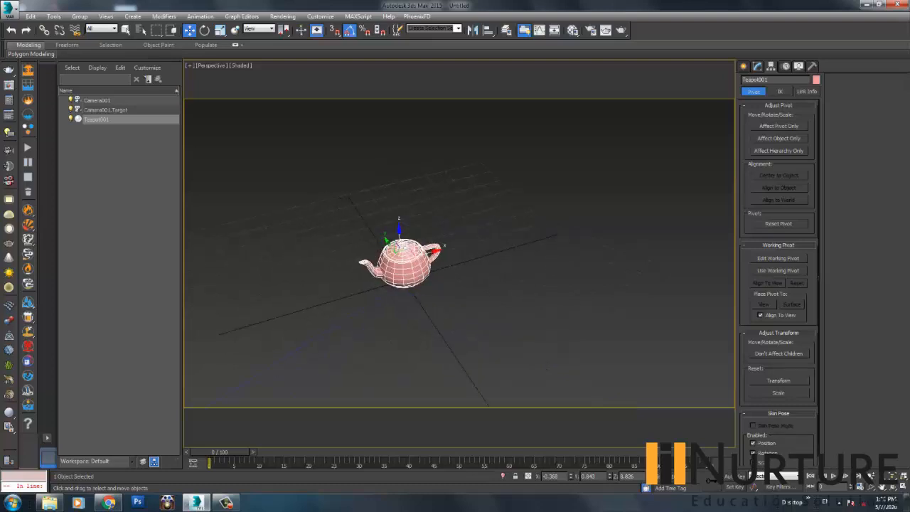
pyautogui.click(54, 16)
pyautogui.click(65, 187)
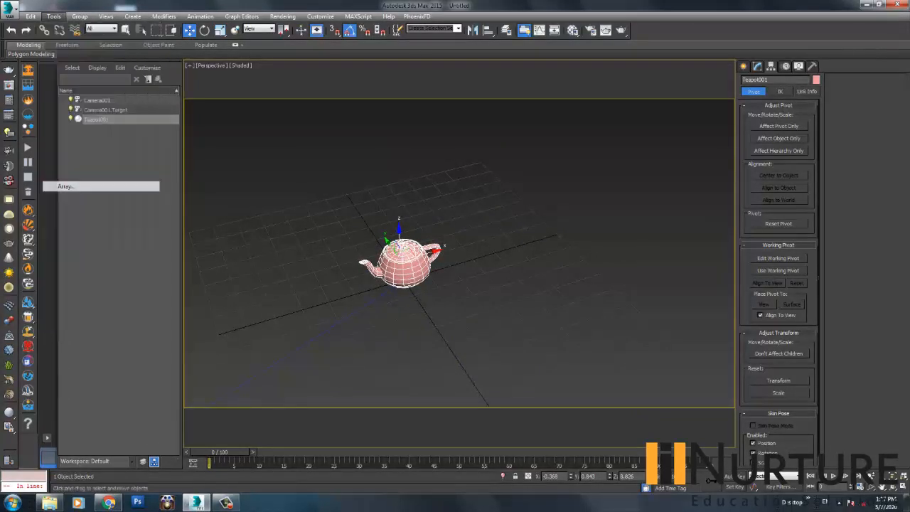
pyautogui.moveTo(369, 165); pyautogui.dragTo(536, 167)
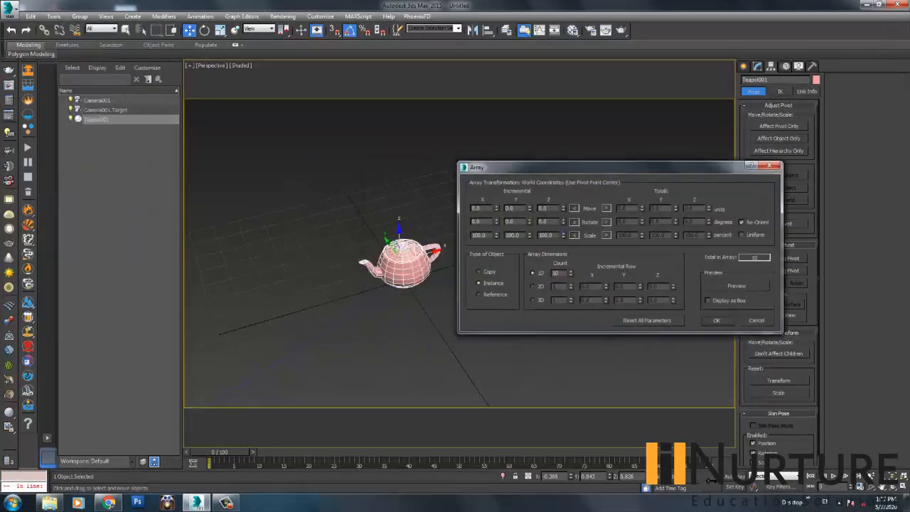
pyautogui.click(736, 285)
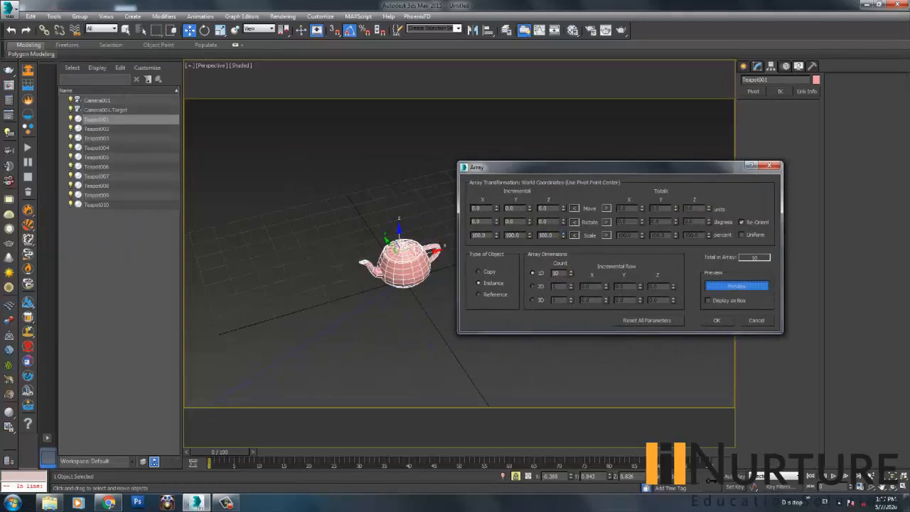
pyautogui.click(532, 300)
pyautogui.doubleClick(556, 273)
# Set the array's incremental Y move to 17 units and its incremental Y rotation to about 52 degrees.
pyautogui.moveTo(530, 222); pyautogui.dragTo(530, 209)
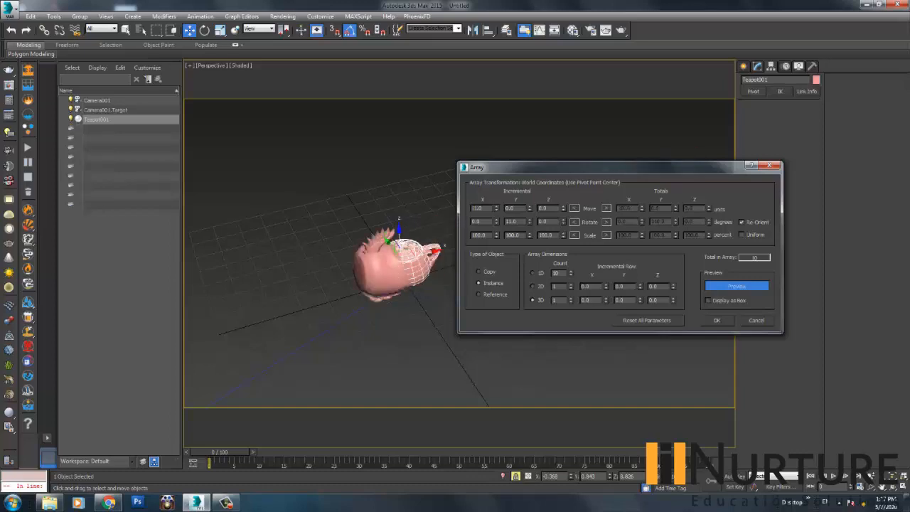
pyautogui.moveTo(530, 209); pyautogui.dragTo(529, 193)
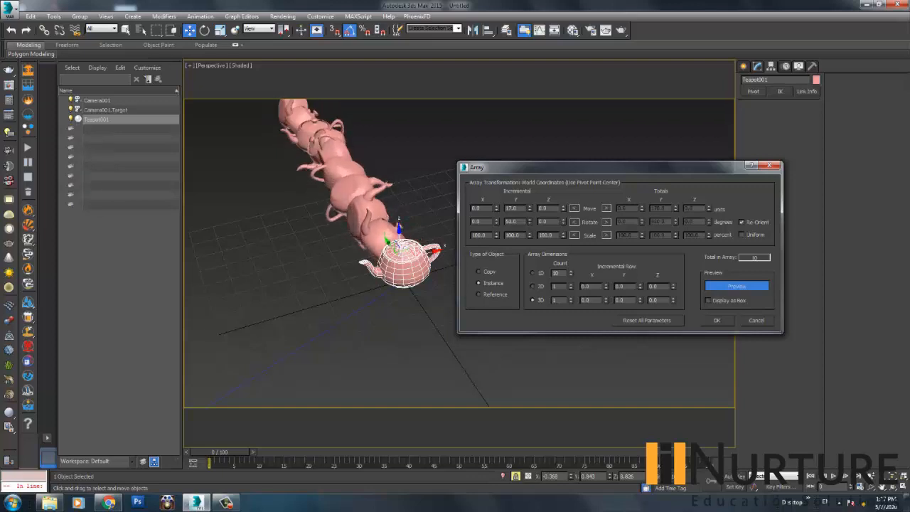
pyautogui.keyDown('alt'); pyautogui.moveTo(384, 319); pyautogui.dragTo(234, 294, button='middle'); pyautogui.keyUp('alt')
pyautogui.scroll(3, 306, 235)
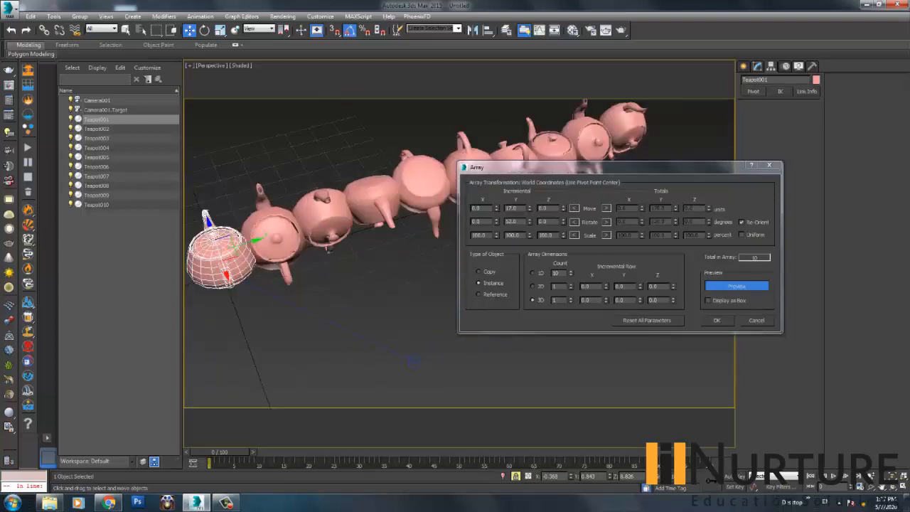
pyautogui.keyDown('alt'); pyautogui.moveTo(305, 235); pyautogui.dragTo(384, 220, button='middle'); pyautogui.keyUp('alt')
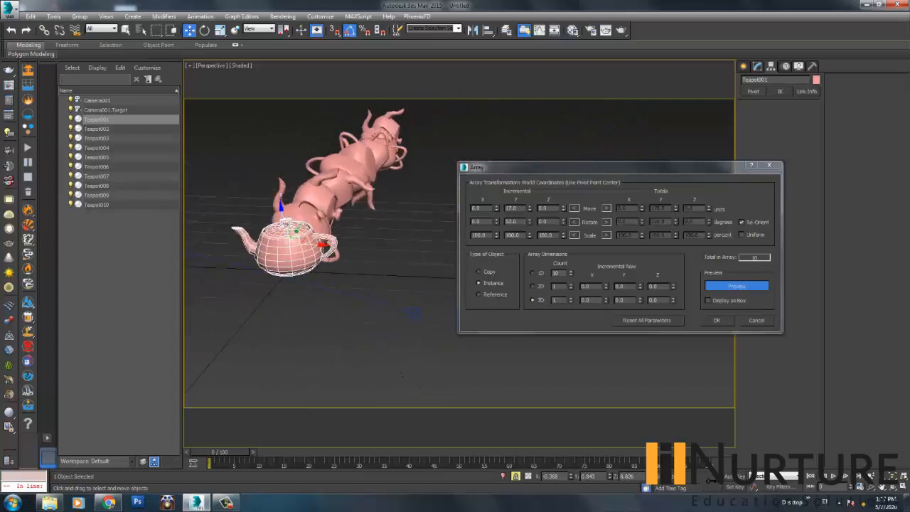
# Set the array's incremental Y rotation to 15 degrees.
pyautogui.doubleClick(511, 221)
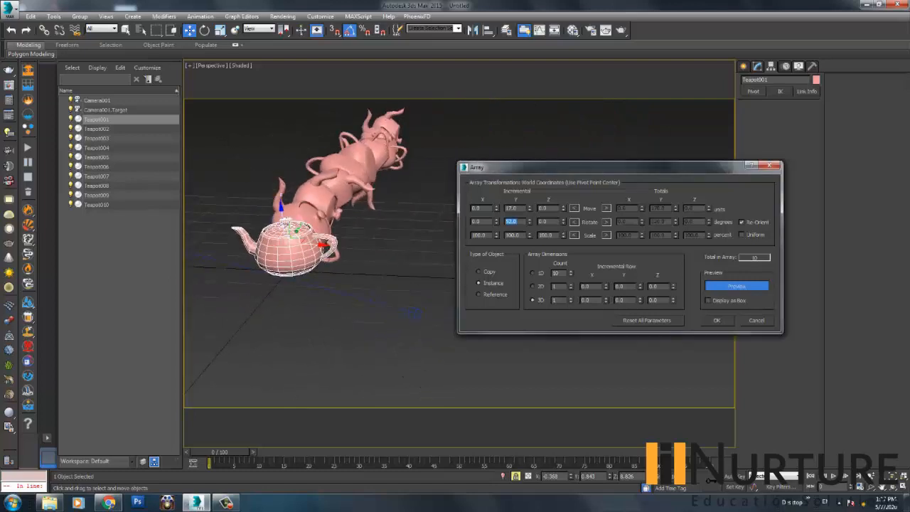
pyautogui.write('15')
pyautogui.press('Return')
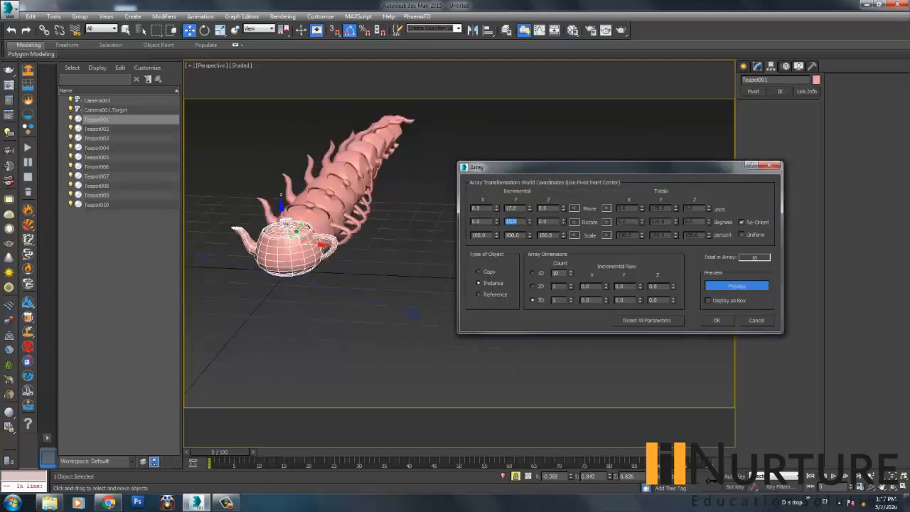
pyautogui.keyDown('alt'); pyautogui.moveTo(316, 249); pyautogui.dragTo(388, 243, button='middle'); pyautogui.keyUp('alt')
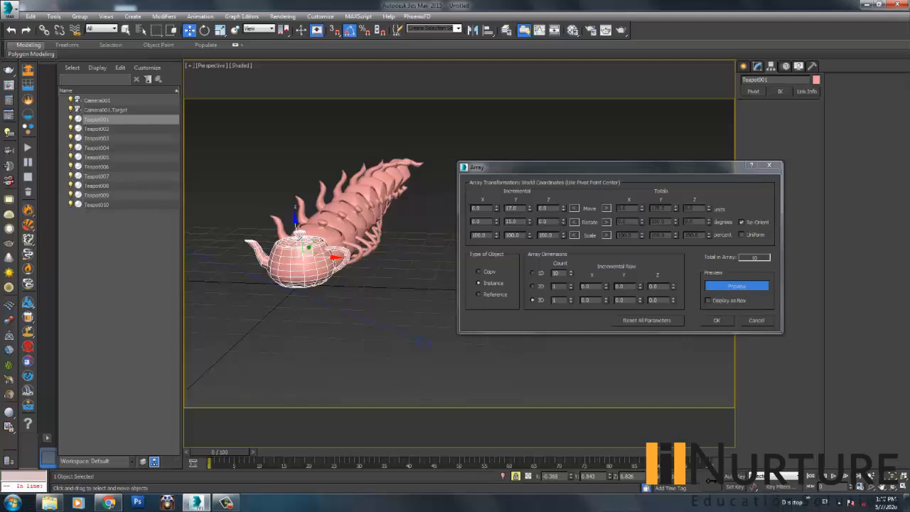
# Increase the array's incremental Y move to about 37 units to space the teapots apart.
pyautogui.moveTo(530, 222); pyautogui.dragTo(529, 197)
pyautogui.keyDown('alt'); pyautogui.moveTo(384, 285); pyautogui.dragTo(312, 295, button='middle'); pyautogui.keyUp('alt')
pyautogui.scroll(-3, 327, 284)
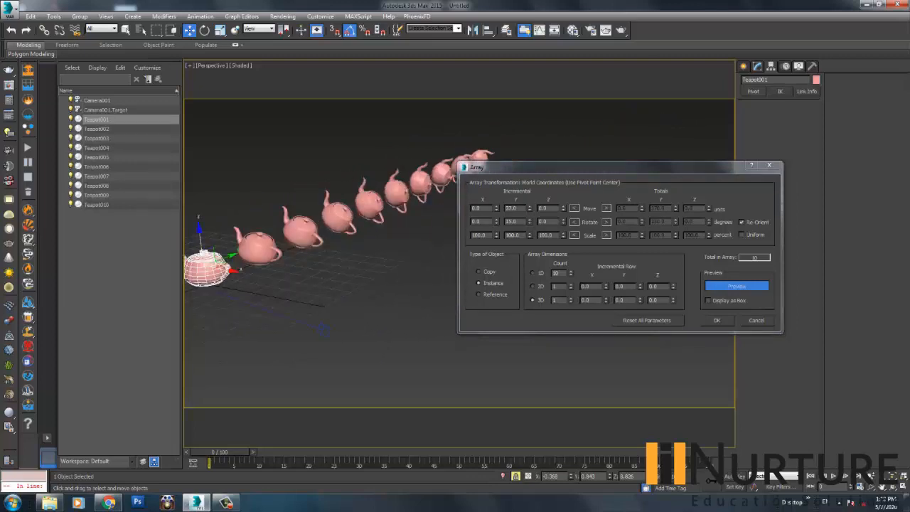
# Try an incremental Y scale of 125 percent on the teapot array and set it back to 100 percent.
pyautogui.doubleClick(513, 236)
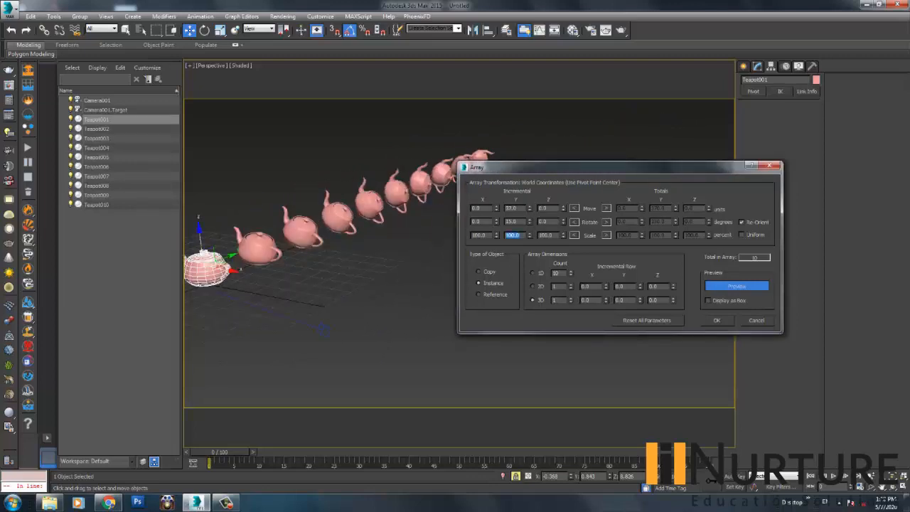
pyautogui.write('125')
pyautogui.press('Return')
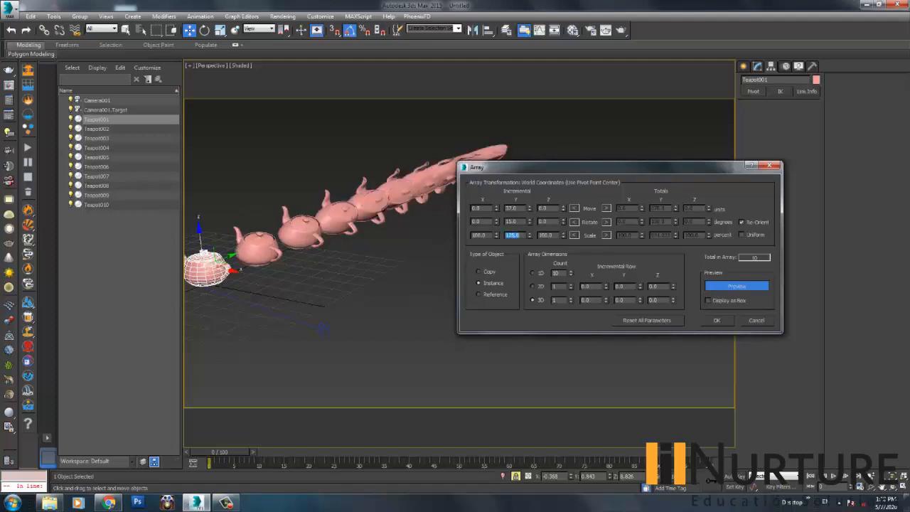
pyautogui.write('110')
pyautogui.press('Return')
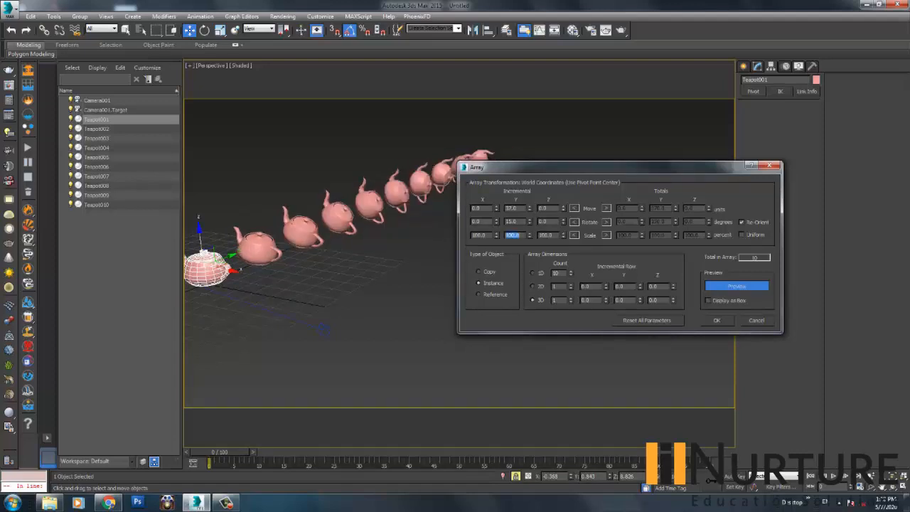
# Set the array's incremental X, Y and Z scale to 105 percent each.
pyautogui.doubleClick(479, 235)
pyautogui.write('105')
pyautogui.press('Tab')
pyautogui.write('105')
pyautogui.press('Tab')
pyautogui.write('105')
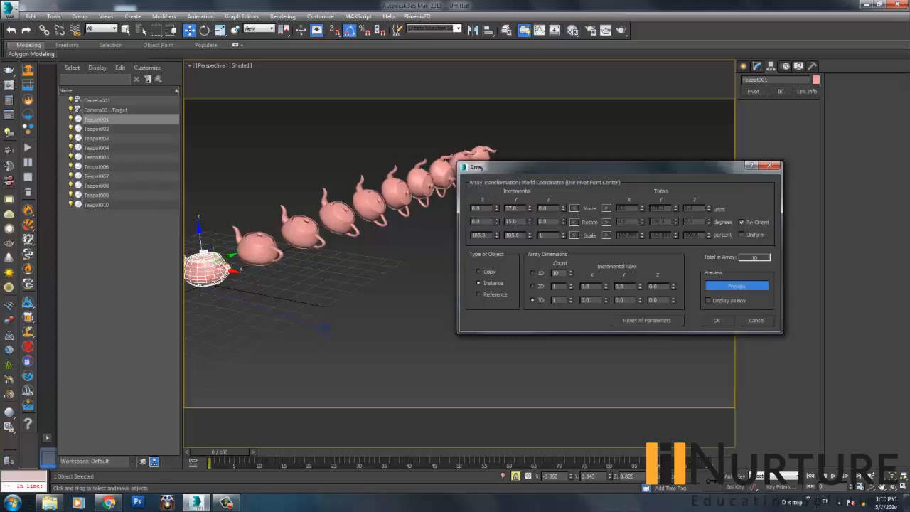
pyautogui.press('Return')
pyautogui.moveTo(213, 256); pyautogui.dragTo(239, 239, button='middle')
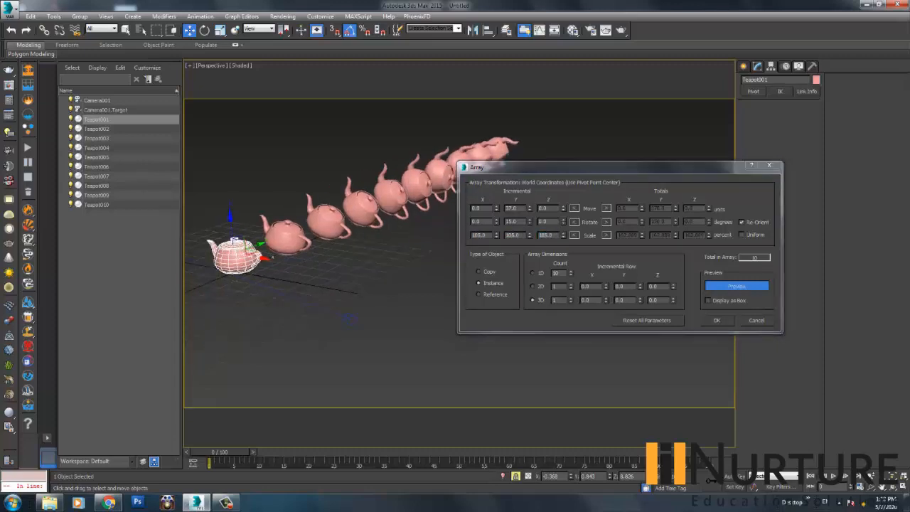
pyautogui.scroll(-2, 239, 239)
pyautogui.keyDown('alt'); pyautogui.moveTo(320, 274); pyautogui.dragTo(291, 266, button='middle'); pyautogui.keyUp('alt')
pyautogui.scroll(-4, 263, 268)
# Raise the array's incremental X, Y and Z scale to 125 percent each.
pyautogui.click(547, 168)
pyautogui.doubleClick(479, 235)
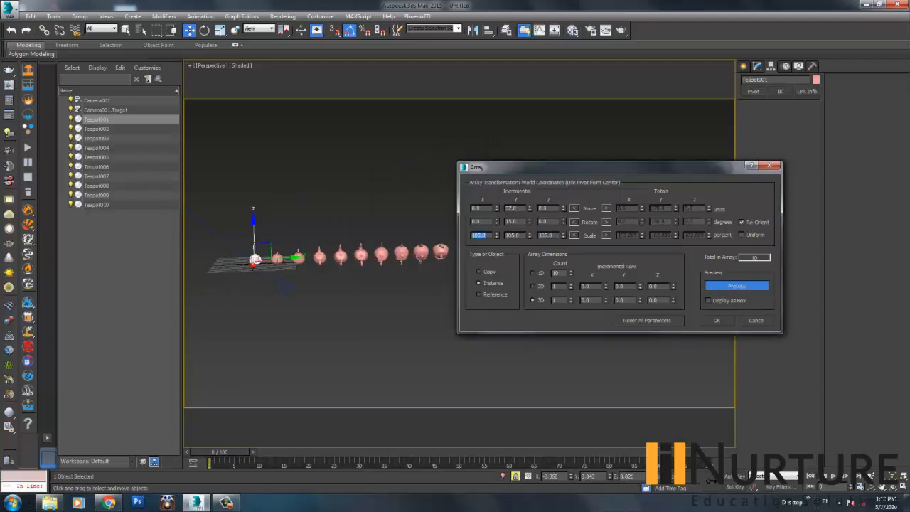
pyautogui.write('125')
pyautogui.press('Tab')
pyautogui.write('125')
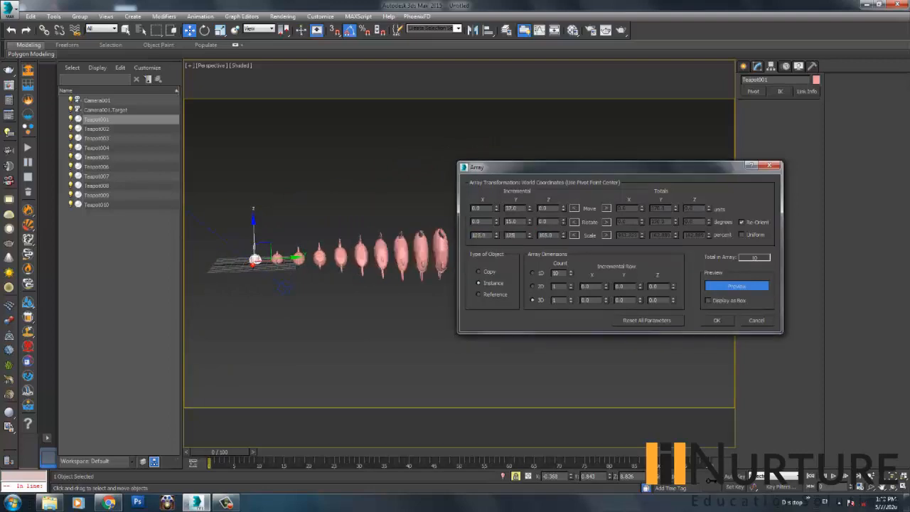
pyautogui.press('Tab')
pyautogui.write('125')
pyautogui.press('Return')
pyautogui.moveTo(398, 298); pyautogui.dragTo(357, 300, button='middle')
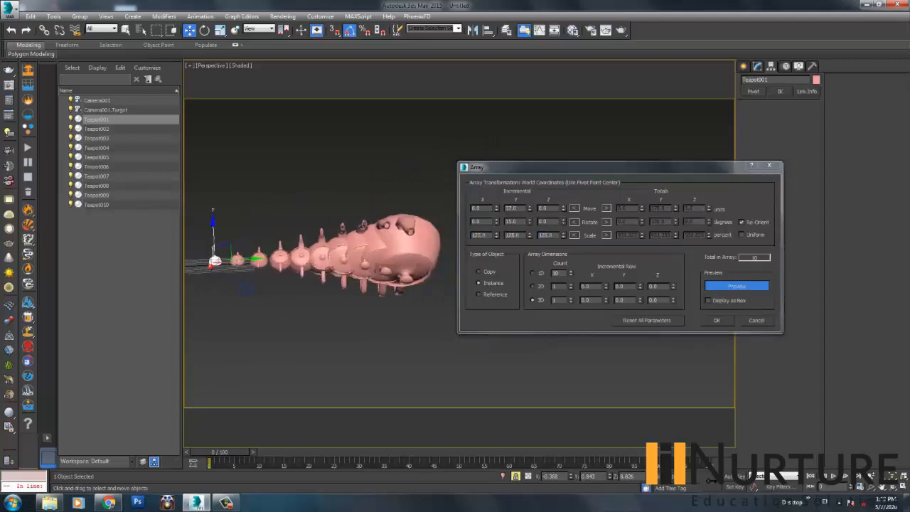
# Increase the array's incremental Y move to about 110 units to separate the growing teapots.
pyautogui.moveTo(529, 208); pyautogui.dragTo(530, 173)
pyautogui.moveTo(398, 299); pyautogui.dragTo(324, 298, button='middle')
pyautogui.scroll(-5, 273, 259)
pyautogui.moveTo(427, 261); pyautogui.dragTo(349, 253, button='middle')
pyautogui.scroll(2, 347, 253)
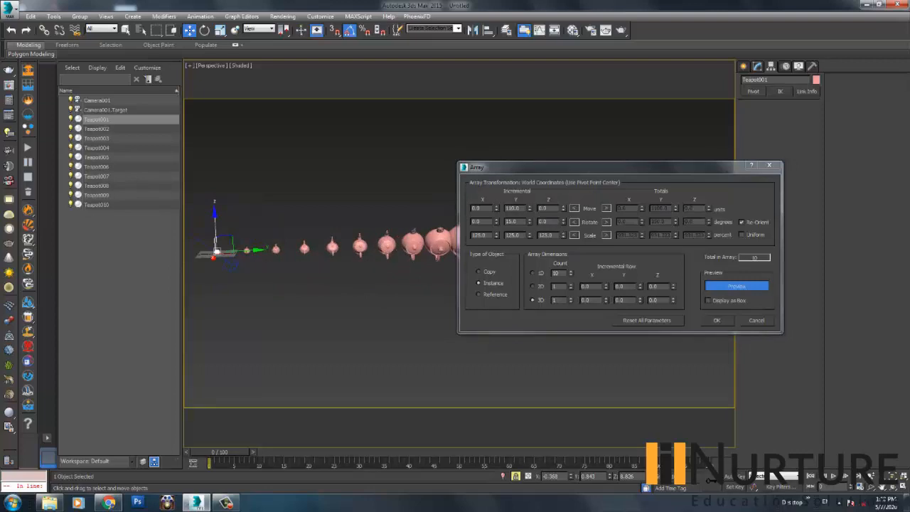
# Widen the teapot spacing further with an incremental Y move of about 149 units.
pyautogui.moveTo(529, 208); pyautogui.dragTo(530, 188)
pyautogui.scroll(-5, 327, 261)
pyautogui.moveTo(426, 259); pyautogui.dragTo(191, 251, button='middle')
pyautogui.scroll(2, 220, 245)
pyautogui.scroll(5, 400, 249)
pyautogui.scroll(-4, 391, 250)
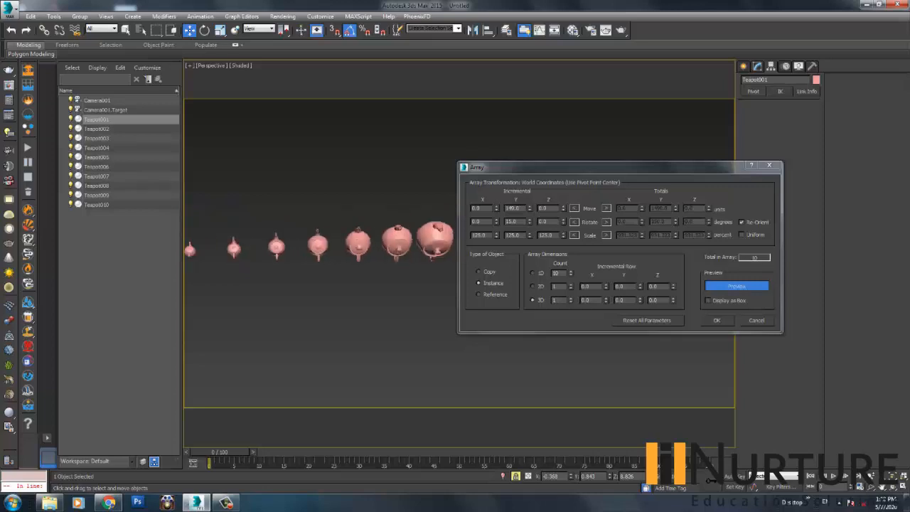
# Try 1D counts of 25, 10 and 5 for the teapot array.
pyautogui.doubleClick(557, 273)
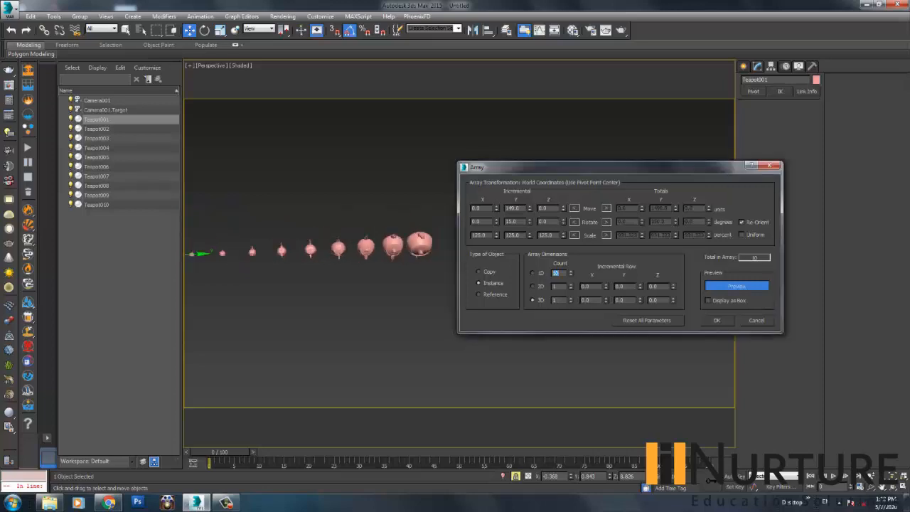
pyautogui.write('25')
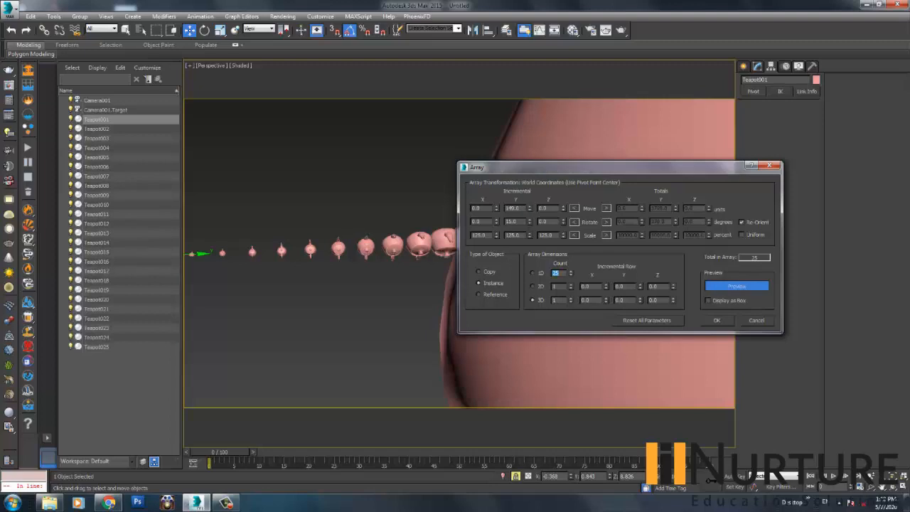
pyautogui.write('10')
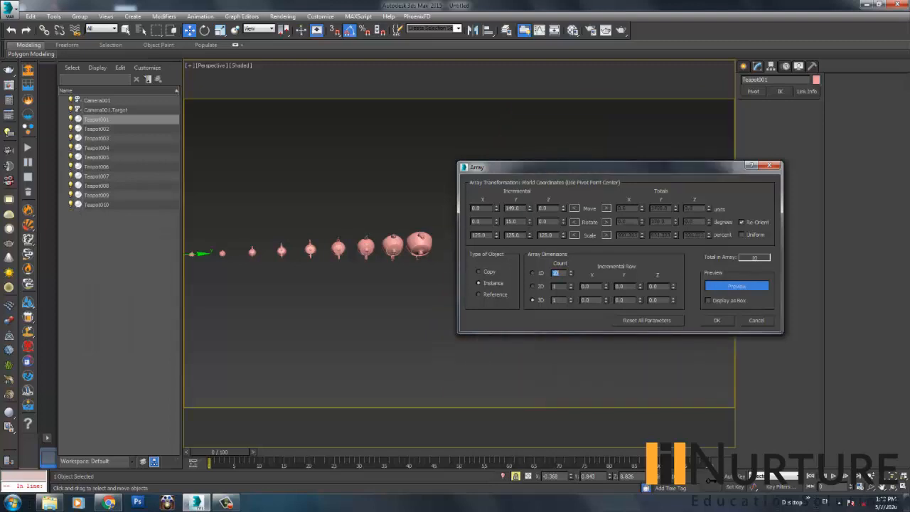
pyautogui.write('5')
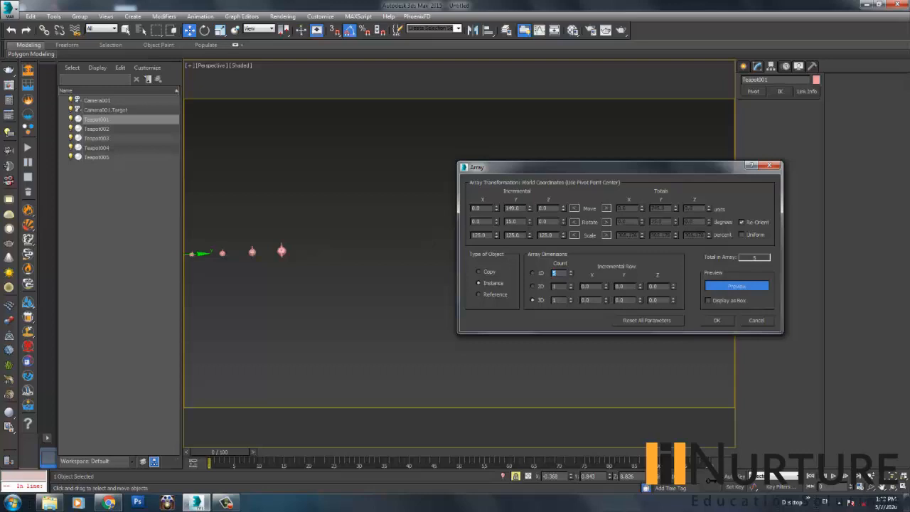
pyautogui.moveTo(203, 273); pyautogui.dragTo(325, 298, button='middle')
pyautogui.scroll(4, 342, 272)
pyautogui.scroll(-4, 327, 290)
pyautogui.scroll(2, 332, 288)
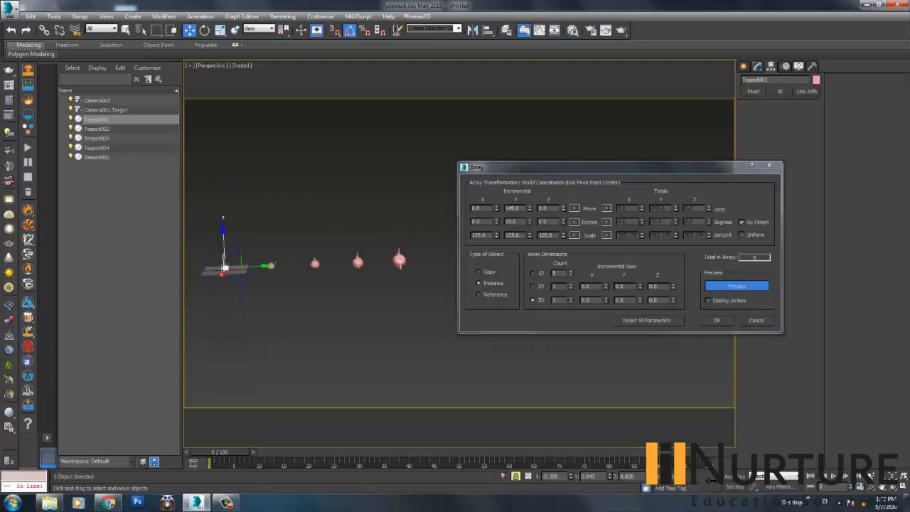
# Try an incremental X and Y scale of 0.01 percent on the teapot array.
pyautogui.doubleClick(479, 235)
pyautogui.write('0.01')
pyautogui.press('Tab')
pyautogui.write('0.01')
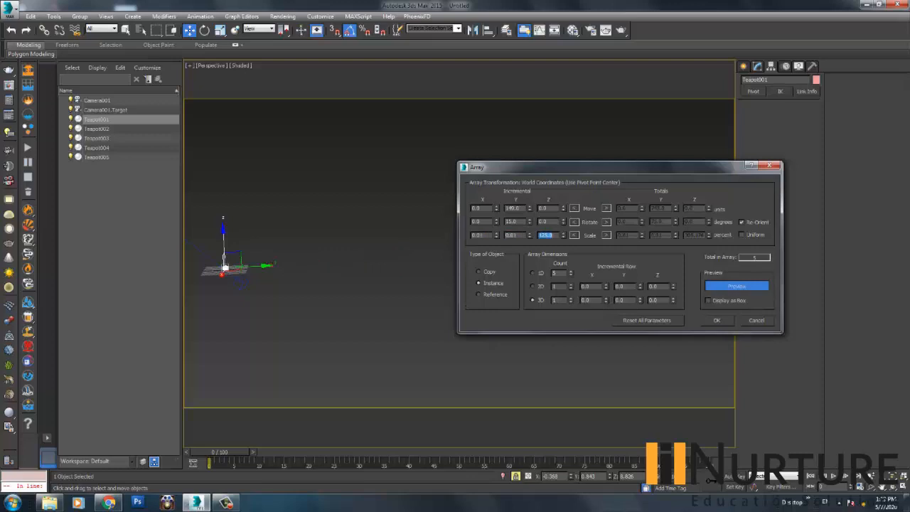
pyautogui.press('Tab')
pyautogui.hotkey('shift', 'Tab')
pyautogui.hotkey('shift', 'Tab')
# Set the array's incremental X, Y and Z scale back to 100 percent each.
pyautogui.write('100')
pyautogui.press('Tab')
pyautogui.write('100')
pyautogui.press('Tab')
pyautogui.write('100')
pyautogui.press('Return')
pyautogui.scroll(3, 306, 263)
# Set the array's 1D count to 15 teapots.
pyautogui.moveTo(571, 272); pyautogui.dragTo(570, 256)
pyautogui.write('15')
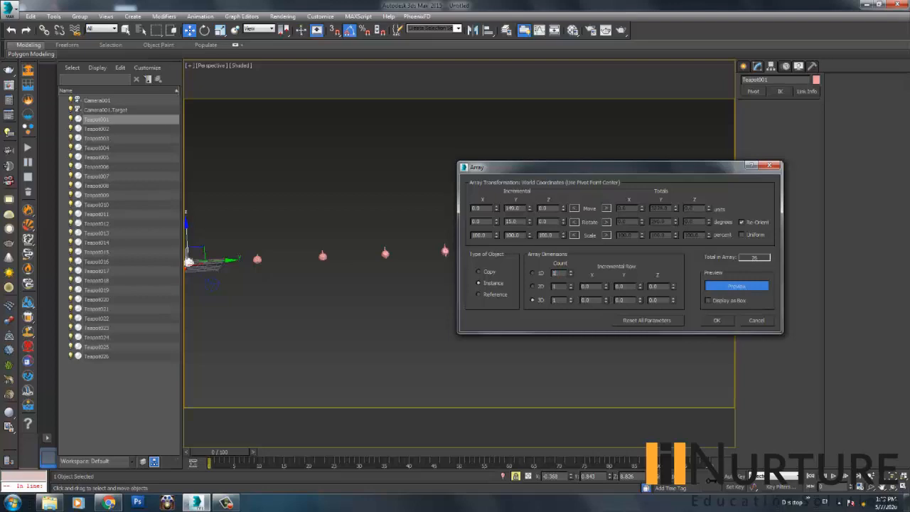
pyautogui.press('Return')
pyautogui.moveTo(197, 259); pyautogui.dragTo(348, 276, button='middle')
pyautogui.scroll(3, 252, 260)
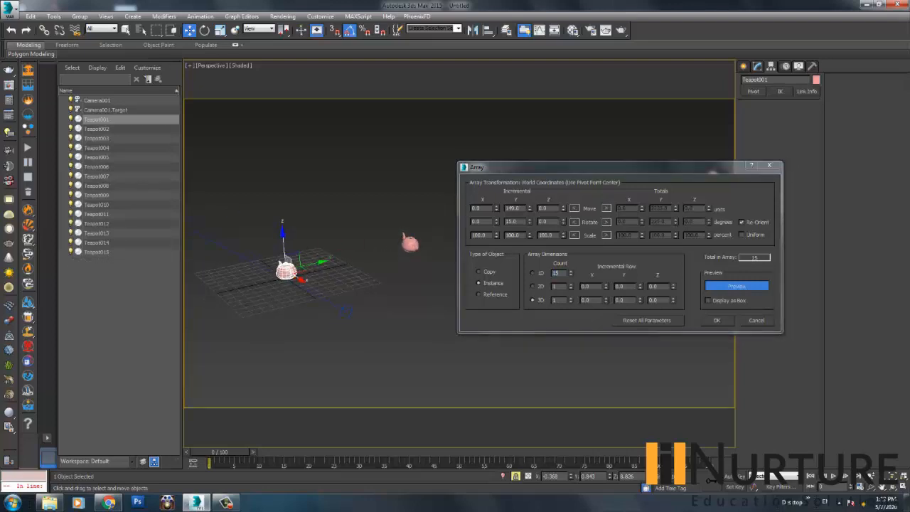
# Reduce the array's incremental Y move to about 42 units to bring the teapots closer together.
pyautogui.moveTo(348, 276); pyautogui.dragTo(249, 273, button='middle')
pyautogui.scroll(-4, 206, 285)
pyautogui.moveTo(529, 209); pyautogui.dragTo(530, 260)
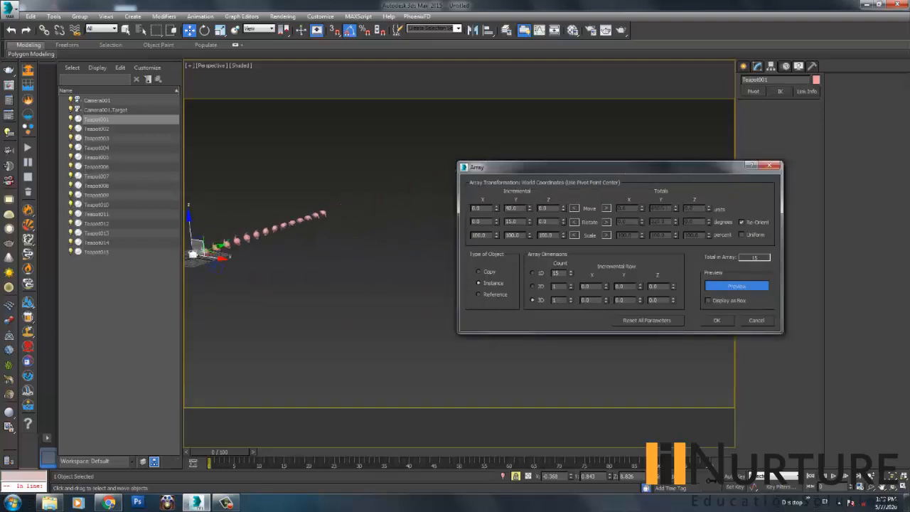
pyautogui.moveTo(222, 243); pyautogui.dragTo(292, 236, button='middle')
pyautogui.scroll(5, 291, 236)
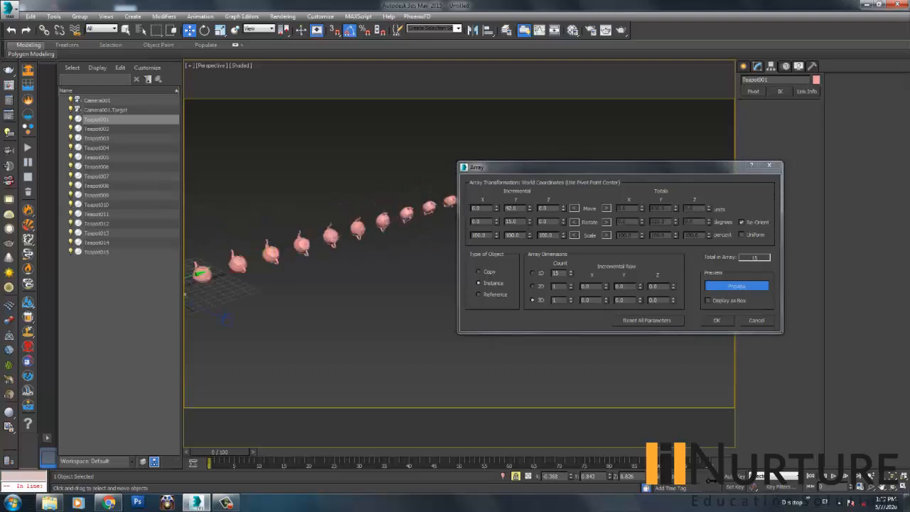
# Set the array's 1D count to 25 teapots and reduce the incremental Y move to about 26 units.
pyautogui.doubleClick(556, 273)
pyautogui.write('25')
pyautogui.press('Return')
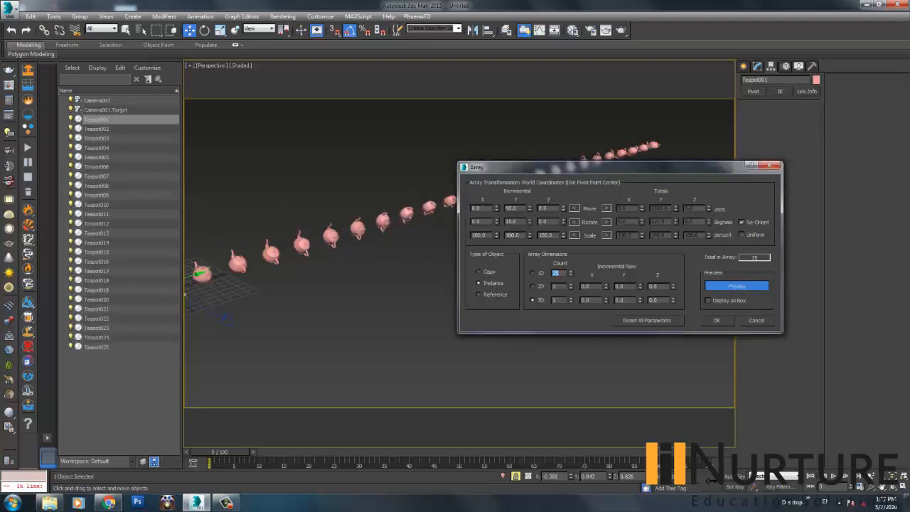
pyautogui.moveTo(512, 166); pyautogui.dragTo(618, 205)
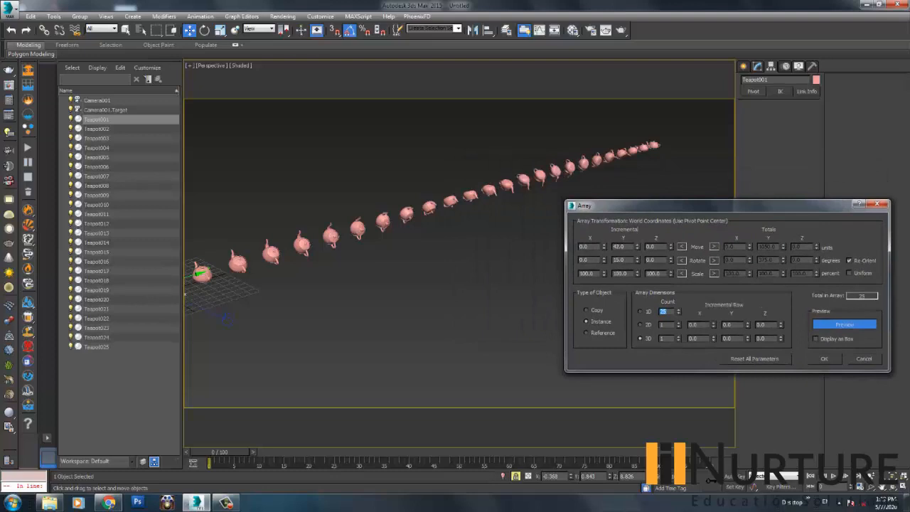
pyautogui.moveTo(637, 247)
pyautogui.mouseDown()
pyautogui.moveTo(637, 268)
pyautogui.moveTo(637, 260)
pyautogui.mouseUp()
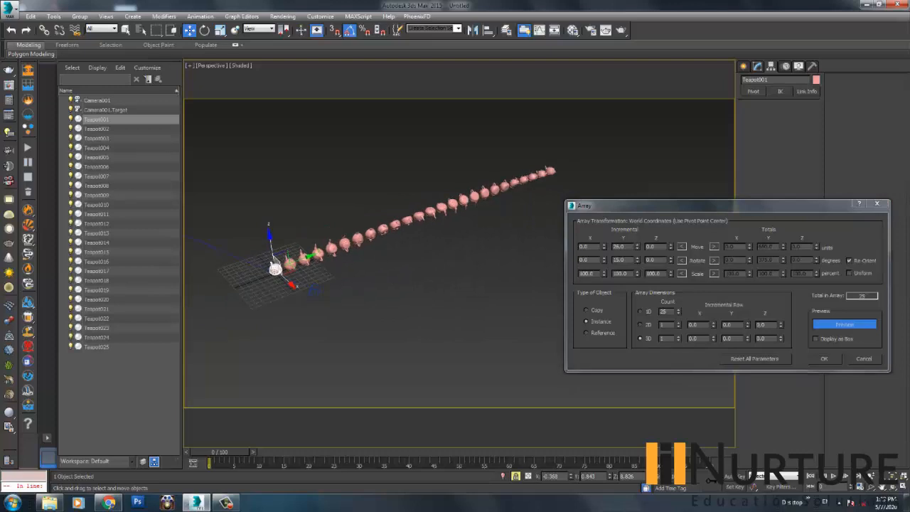
# Switch the array preview off and on again, accept the array of teapot instances and clear the selection.
pyautogui.click(844, 325)
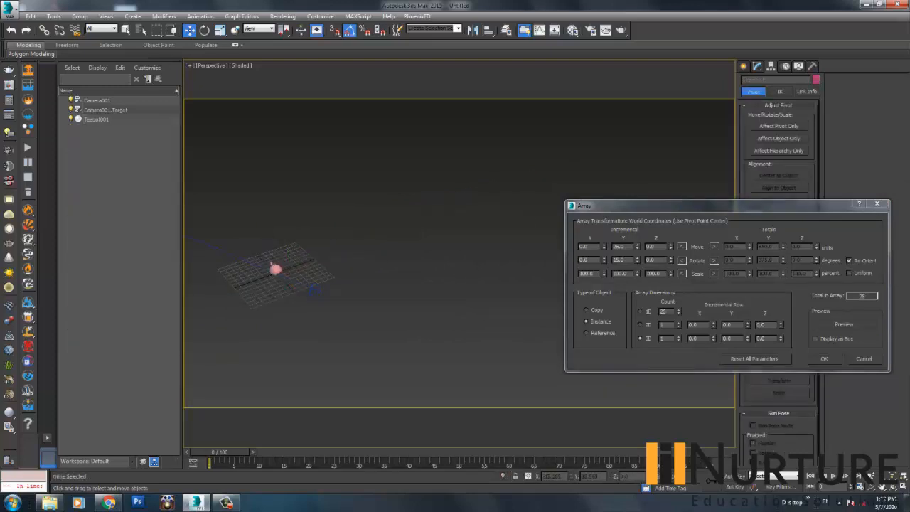
pyautogui.click(844, 324)
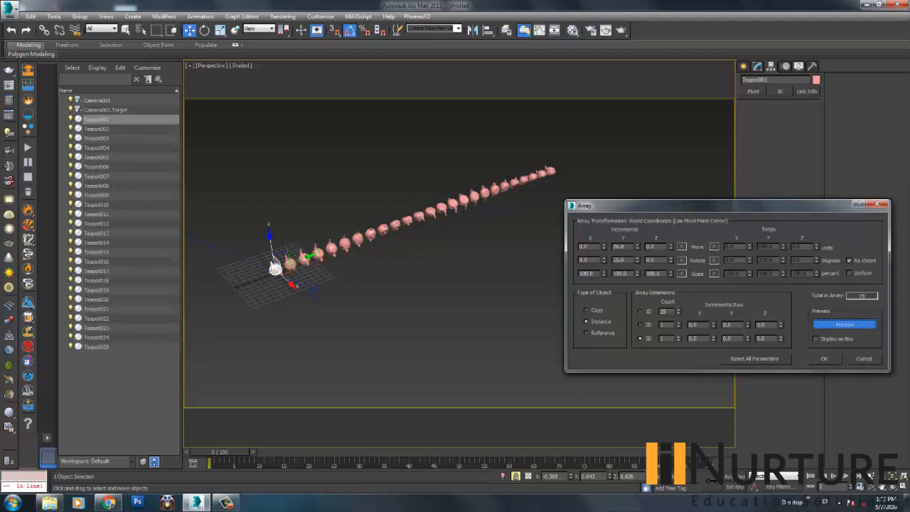
pyautogui.click(823, 359)
pyautogui.click(635, 271)
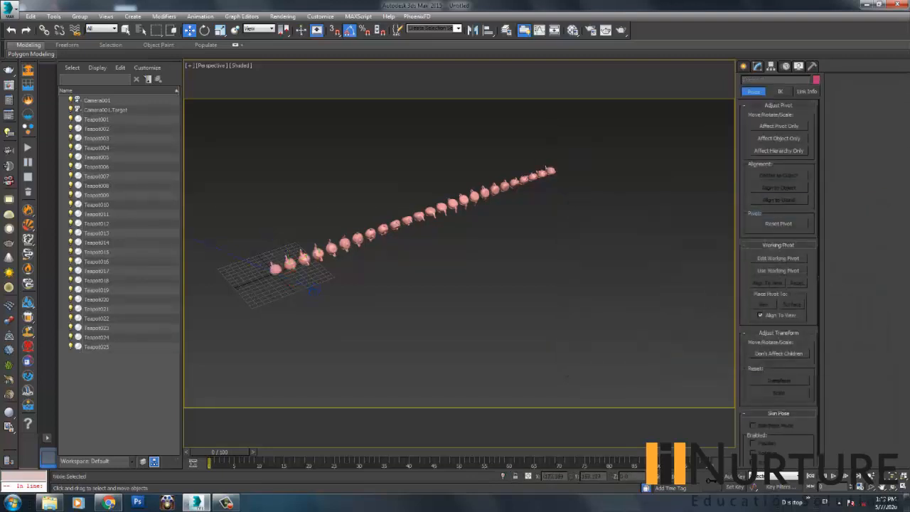
# Select all the teapots in the linear array with a selection region around the whole row.
pyautogui.moveTo(632, 268); pyautogui.dragTo(249, 173)
pyautogui.click(447, 235)
pyautogui.scroll(5, 455, 217)
pyautogui.scroll(-5, 483, 216)
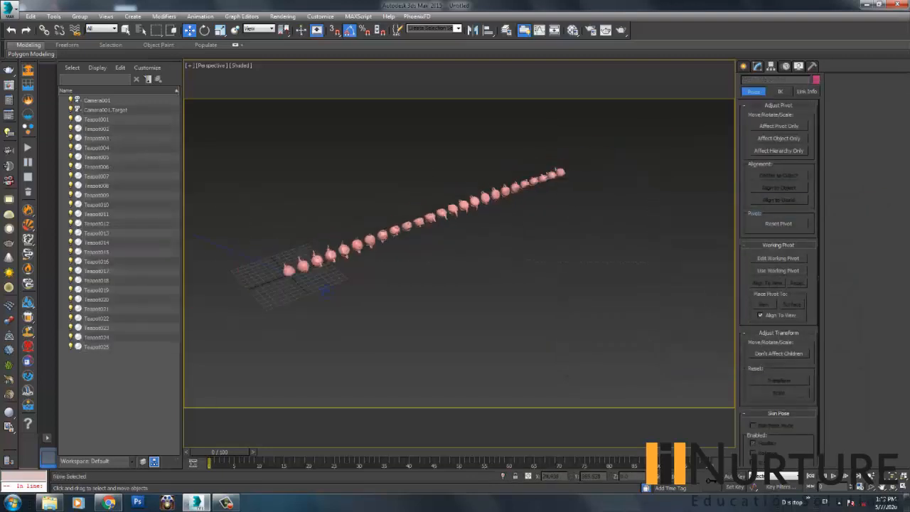
pyautogui.keyDown('alt'); pyautogui.moveTo(498, 256); pyautogui.dragTo(425, 229, button='middle'); pyautogui.keyUp('alt')
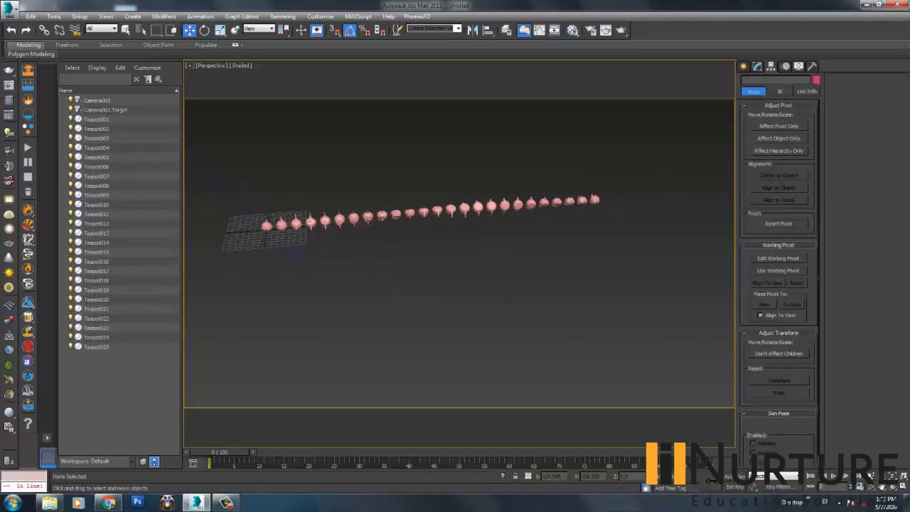
pyautogui.moveTo(650, 240); pyautogui.dragTo(257, 162)
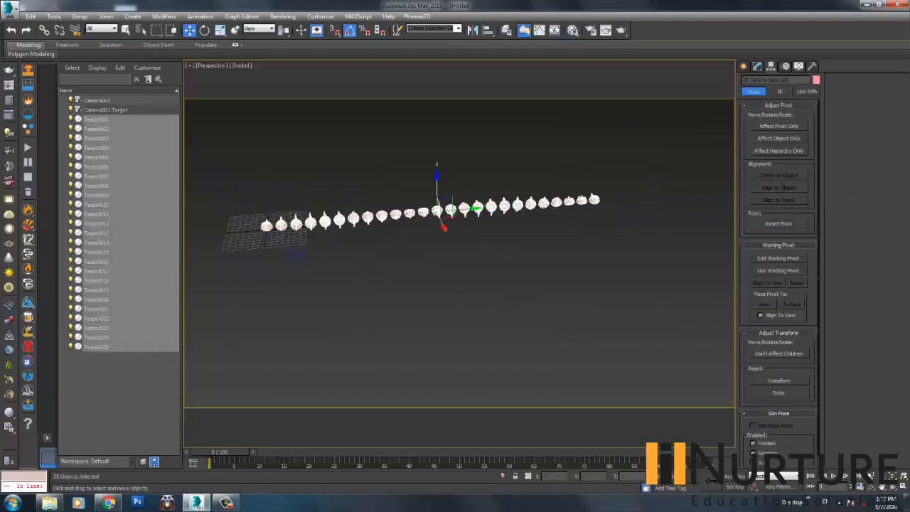
# Delete all the selected teapots from the scene.
pyautogui.scroll(3, 242, 219)
pyautogui.press('Delete')
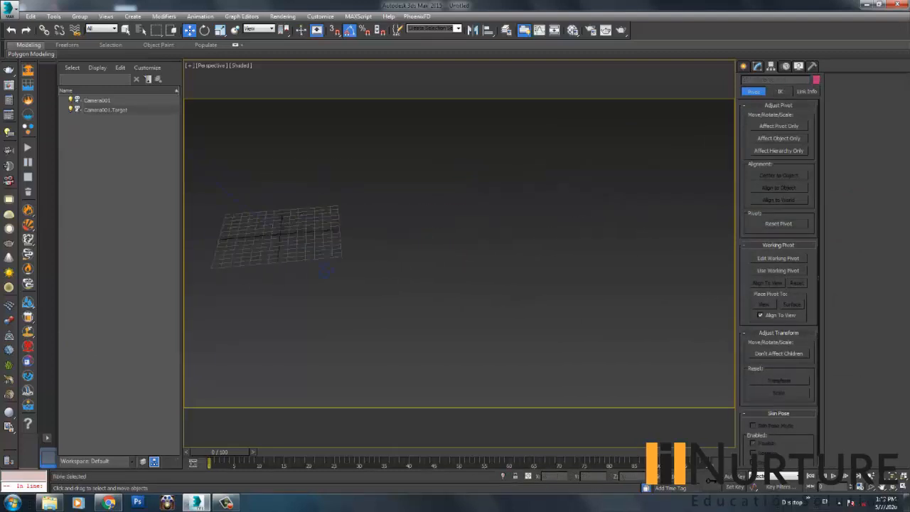
pyautogui.moveTo(263, 222); pyautogui.dragTo(478, 254, button='middle')
pyautogui.scroll(2, 364, 223)
pyautogui.scroll(-2, 364, 223)
pyautogui.scroll(3, 478, 254)
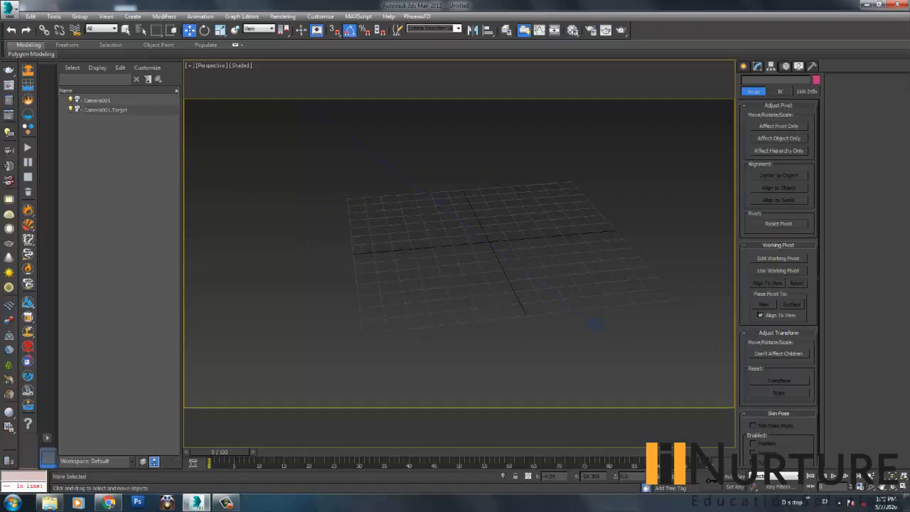
pyautogui.keyDown('alt'); pyautogui.moveTo(522, 276); pyautogui.dragTo(529, 272, button='middle'); pyautogui.keyUp('alt')
# Create an upright slab-like box on the grid, about 28 units long and 38 units high.
pyautogui.click(744, 66)
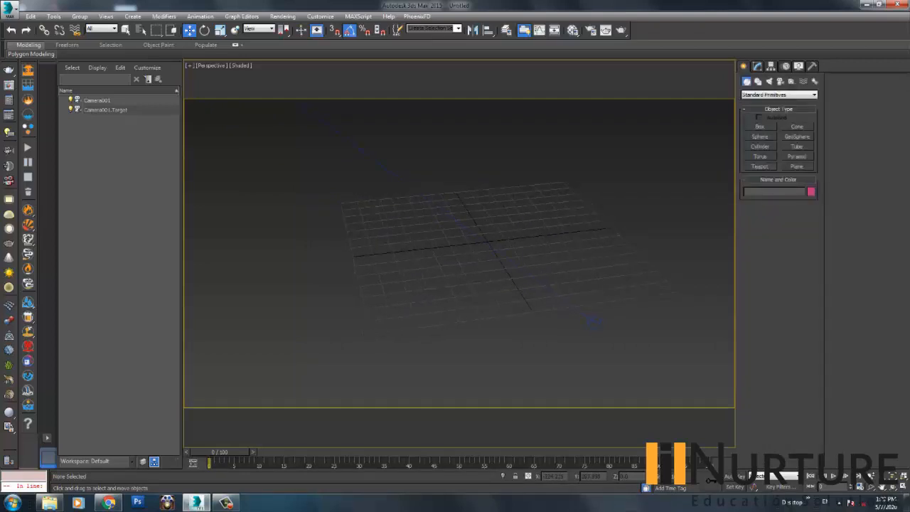
pyautogui.click(776, 94)
pyautogui.click(776, 95)
pyautogui.write('xbox')
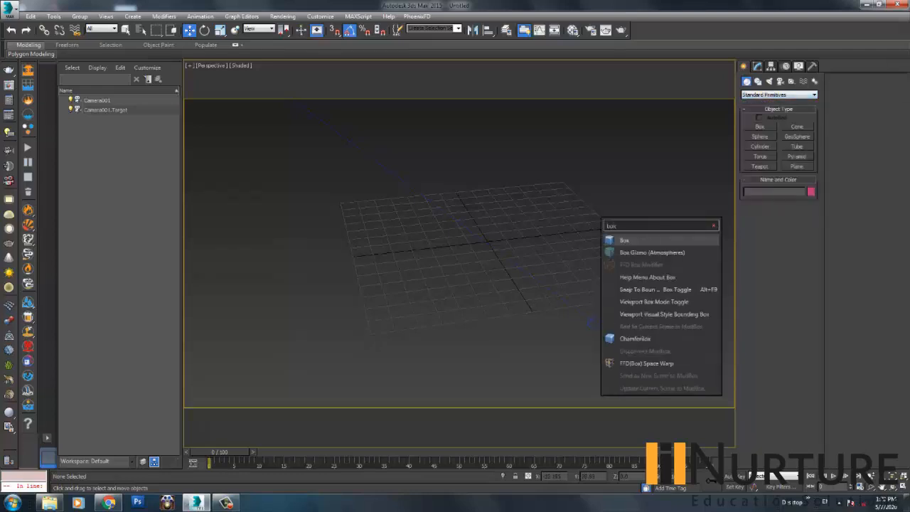
pyautogui.press('Return')
pyautogui.moveTo(409, 283); pyautogui.dragTo(469, 277)
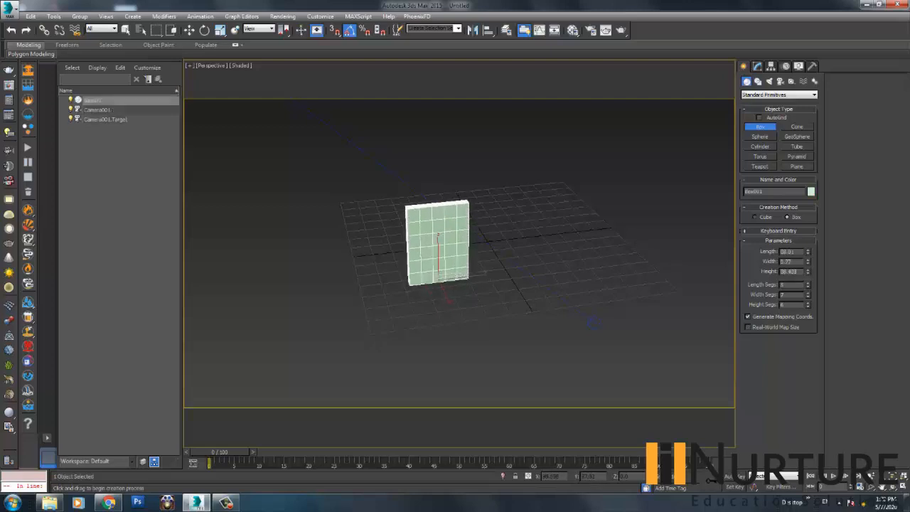
# Set the box's length, width and height segments to 1 each.
pyautogui.write('1')
pyautogui.press('Tab')
pyautogui.write('1')
pyautogui.press('Tab')
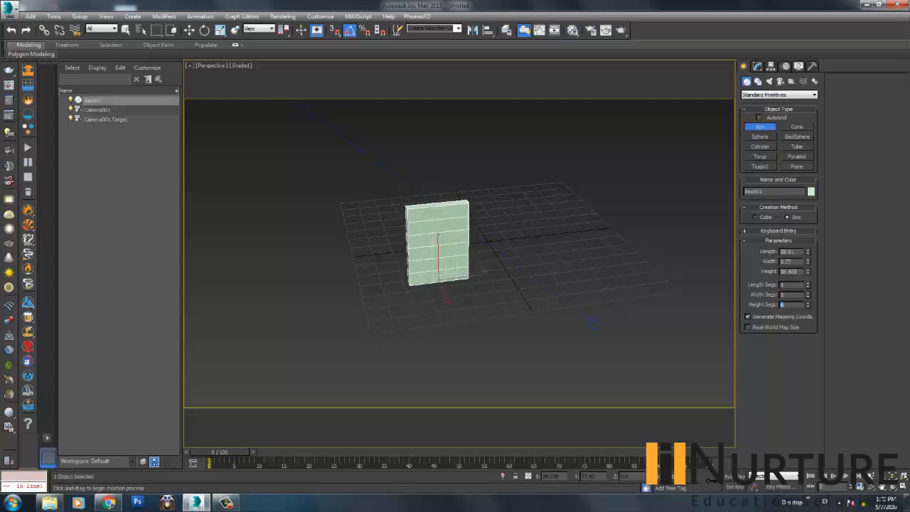
pyautogui.write('1')
pyautogui.press('Return')
pyautogui.keyDown('alt'); pyautogui.moveTo(508, 227); pyautogui.dragTo(466, 225, button='middle'); pyautogui.keyUp('alt')
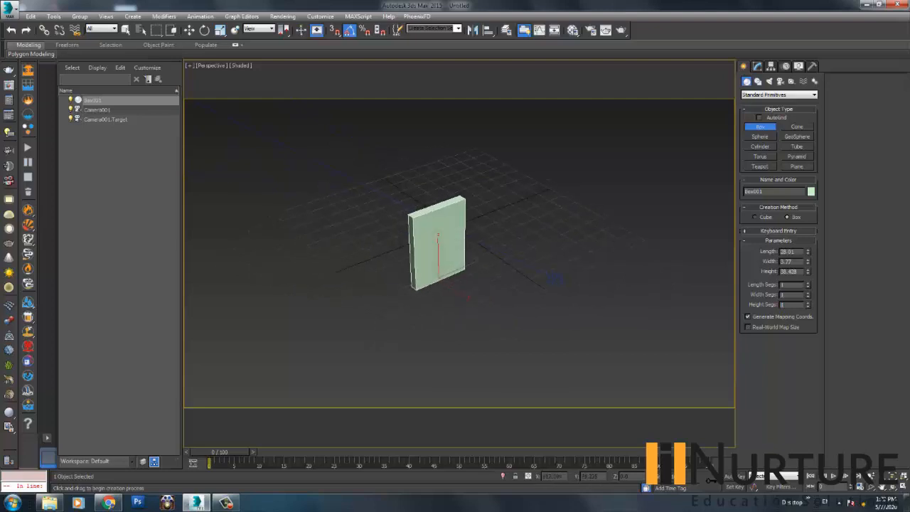
# Set the box's length to 30, width to 2 and height to 30.
pyautogui.doubleClick(787, 250)
pyautogui.write('30')
pyautogui.press('Tab')
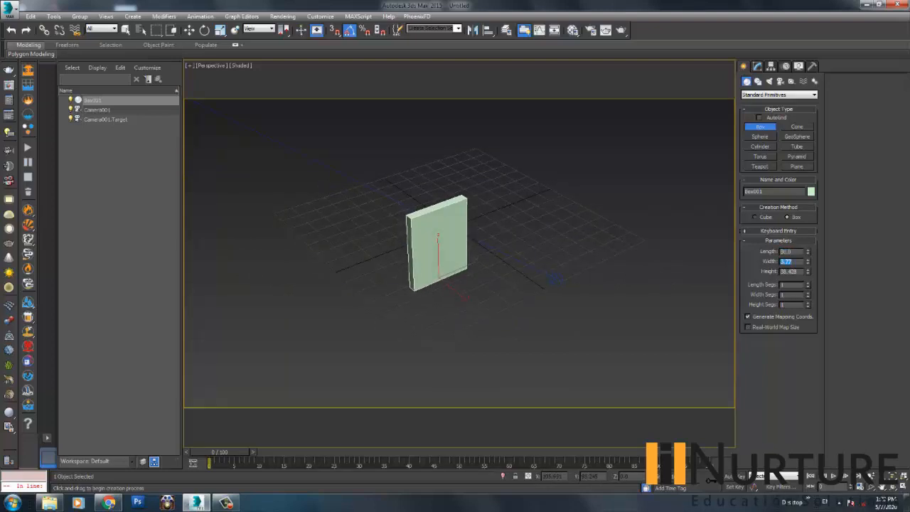
pyautogui.write('5')
pyautogui.press('Tab')
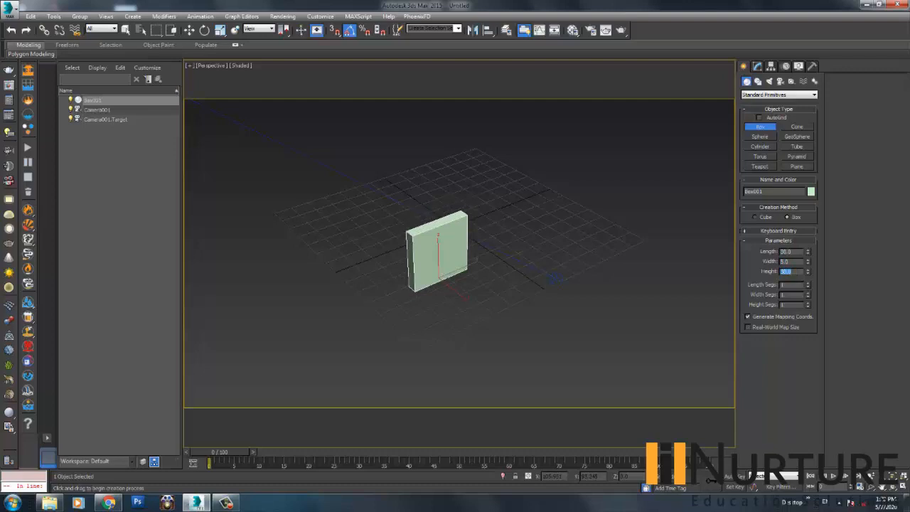
pyautogui.hotkey('shift', 'Tab')
pyautogui.write('2')
pyautogui.press('Return')
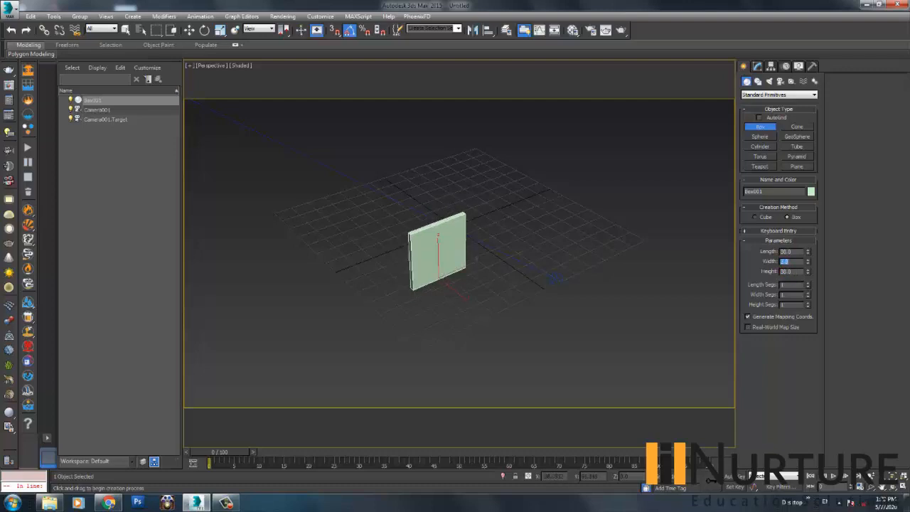
# Center the box's pivot on the object using Affect Pivot Only.
pyautogui.press('w')
pyautogui.click(384, 266)
pyautogui.keyDown('alt'); pyautogui.moveTo(384, 266); pyautogui.dragTo(437, 252, button='middle'); pyautogui.keyUp('alt')
pyautogui.click(449, 258)
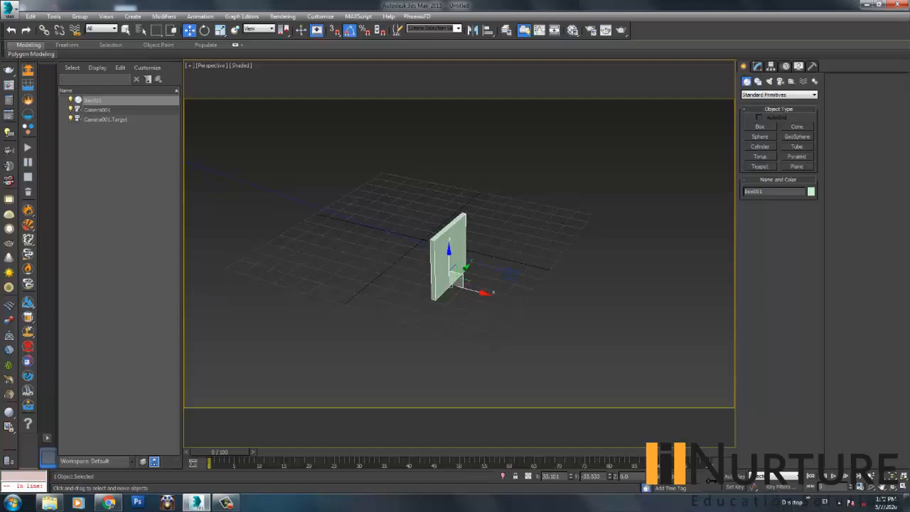
pyautogui.keyDown('alt'); pyautogui.moveTo(437, 252); pyautogui.dragTo(501, 255, button='middle'); pyautogui.keyUp('alt')
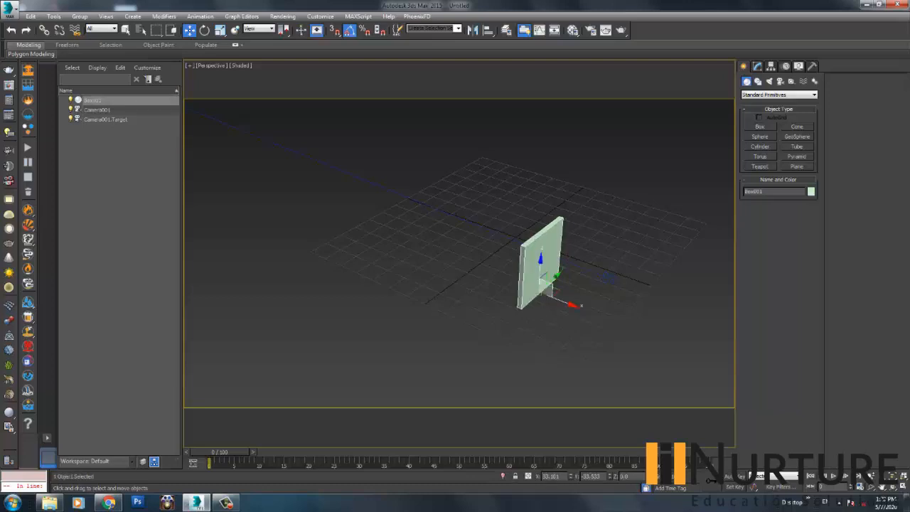
pyautogui.click(757, 66)
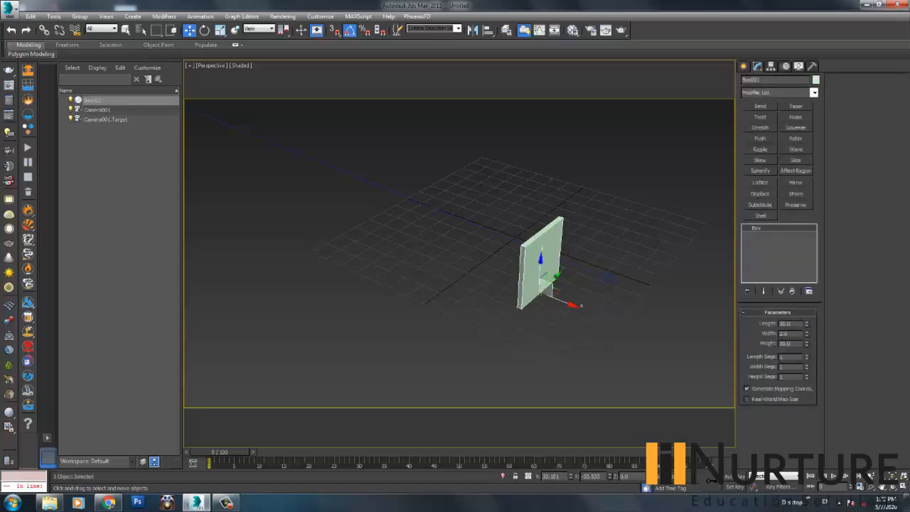
pyautogui.click(771, 66)
pyautogui.click(778, 125)
pyautogui.click(778, 175)
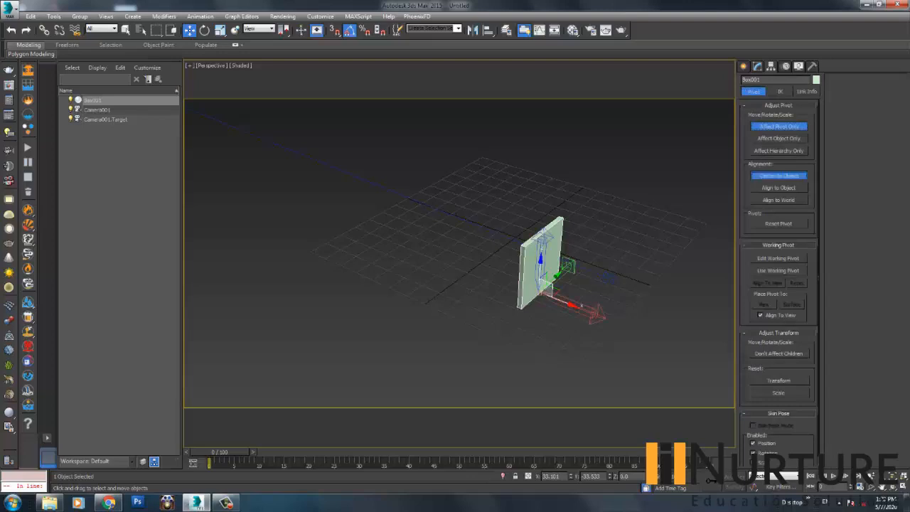
pyautogui.click(778, 125)
pyautogui.keyDown('alt'); pyautogui.moveTo(526, 270); pyautogui.dragTo(584, 249, button='middle'); pyautogui.keyUp('alt')
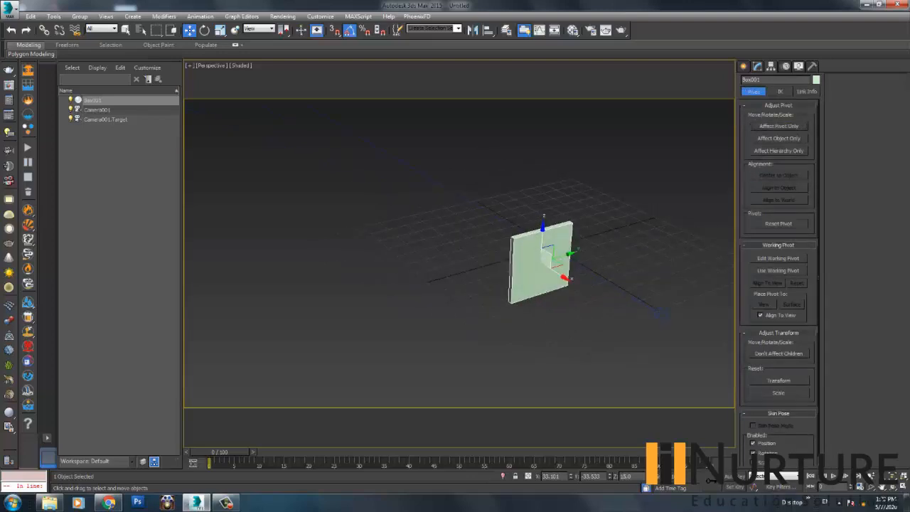
# Start the Array tool for the box, reset all its parameters, choose the 3D dimension and turn on the preview.
pyautogui.press('e')
pyautogui.moveTo(523, 245)
pyautogui.mouseDown()
pyautogui.moveTo(555, 215)
pyautogui.moveTo(523, 244)
pyautogui.mouseUp()
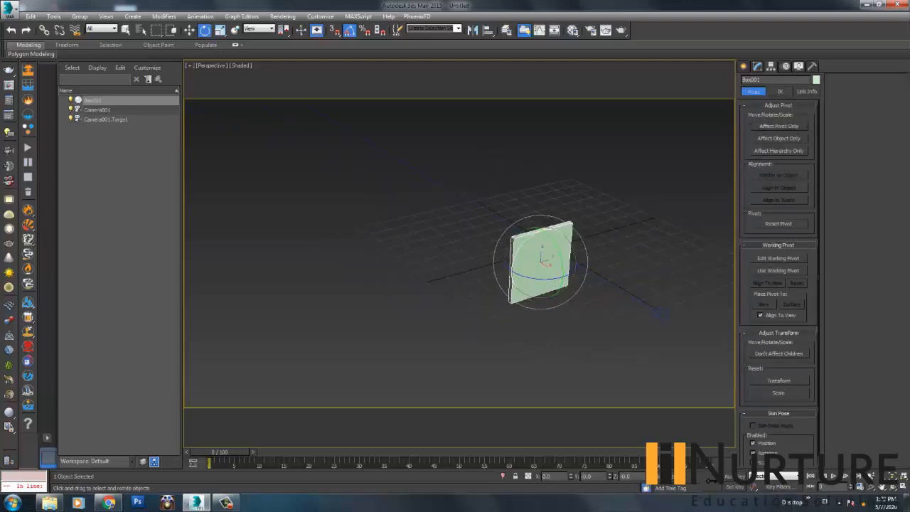
pyautogui.keyDown('alt'); pyautogui.moveTo(523, 248); pyautogui.dragTo(588, 257, button='middle'); pyautogui.keyUp('alt')
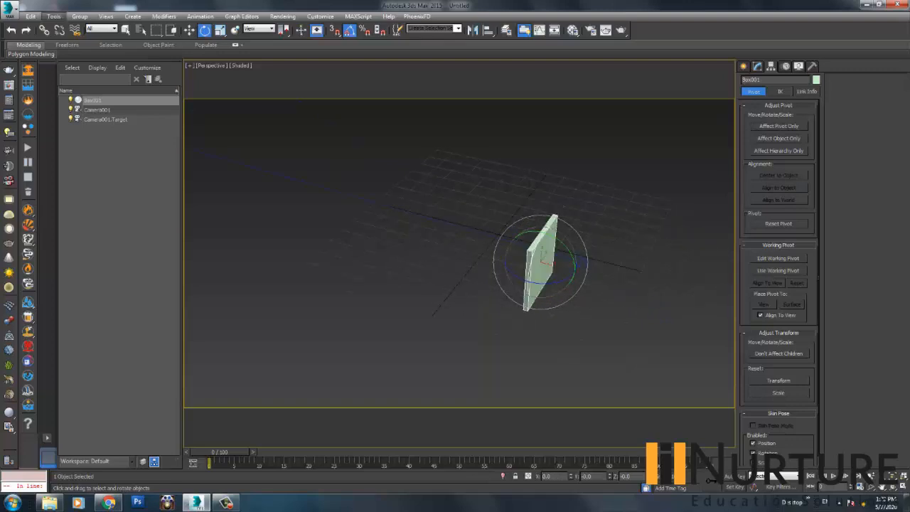
pyautogui.click(54, 15)
pyautogui.click(71, 191)
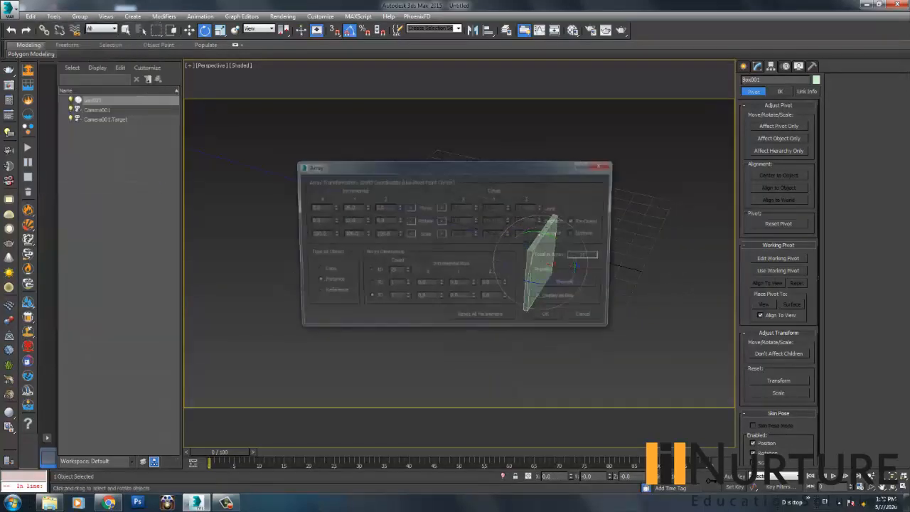
pyautogui.moveTo(455, 166); pyautogui.dragTo(274, 141)
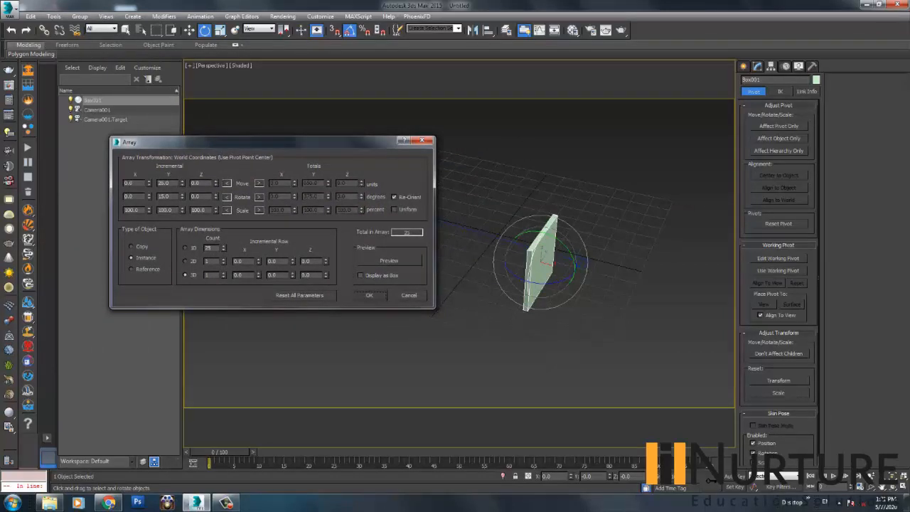
pyautogui.click(300, 295)
pyautogui.click(185, 274)
pyautogui.click(389, 260)
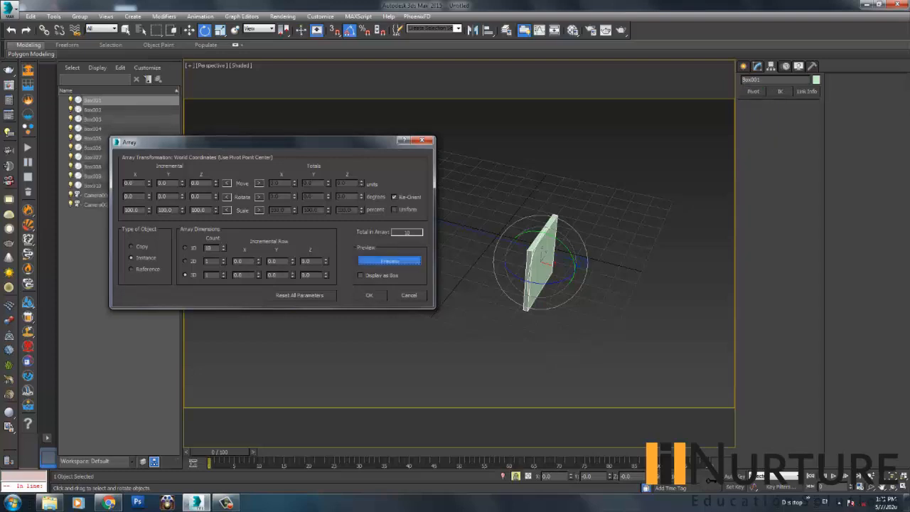
# Set the array's incremental X move to -27 units.
pyautogui.moveTo(270, 141); pyautogui.dragTo(272, 127)
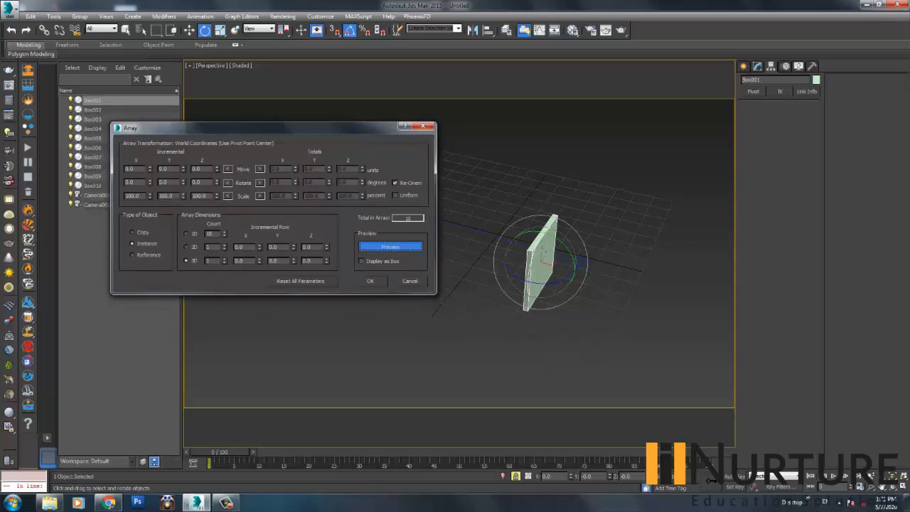
pyautogui.moveTo(150, 169); pyautogui.dragTo(150, 195)
pyautogui.moveTo(274, 127); pyautogui.dragTo(380, 269)
pyautogui.scroll(-6, 537, 198)
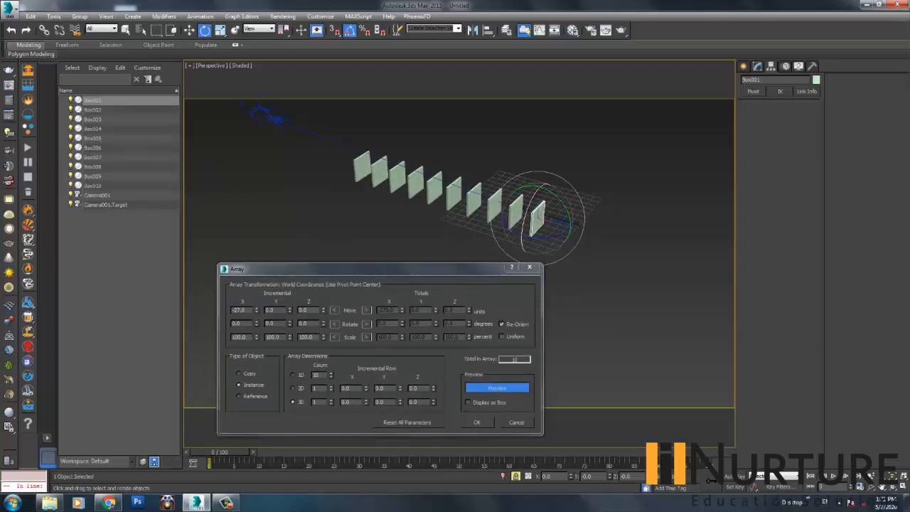
# Set the array's incremental X rotation to 15 degrees and its 1D count to 50.
pyautogui.moveTo(380, 269); pyautogui.dragTo(350, 251)
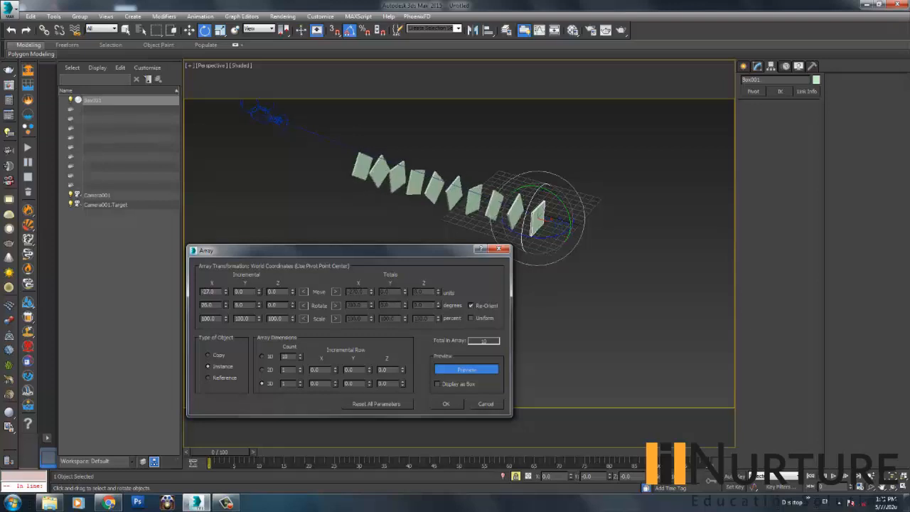
pyautogui.doubleClick(207, 305)
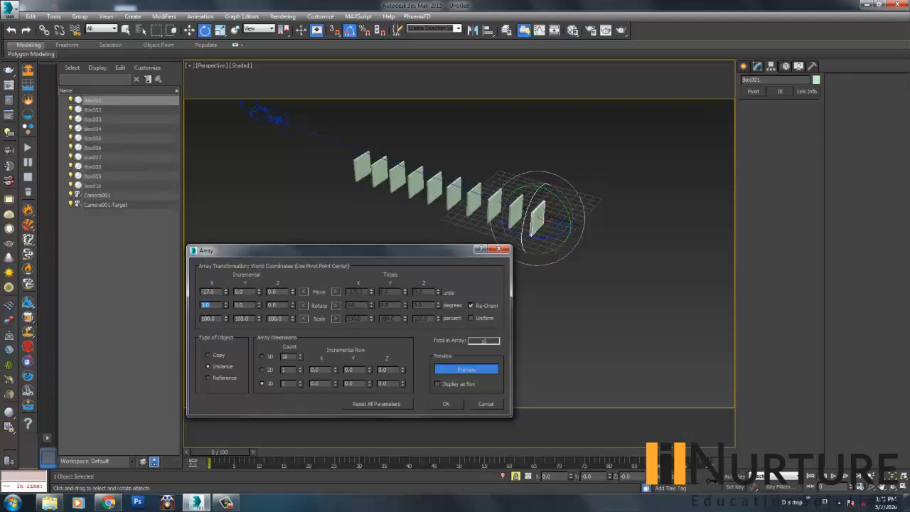
pyautogui.write('15')
pyautogui.press('Return')
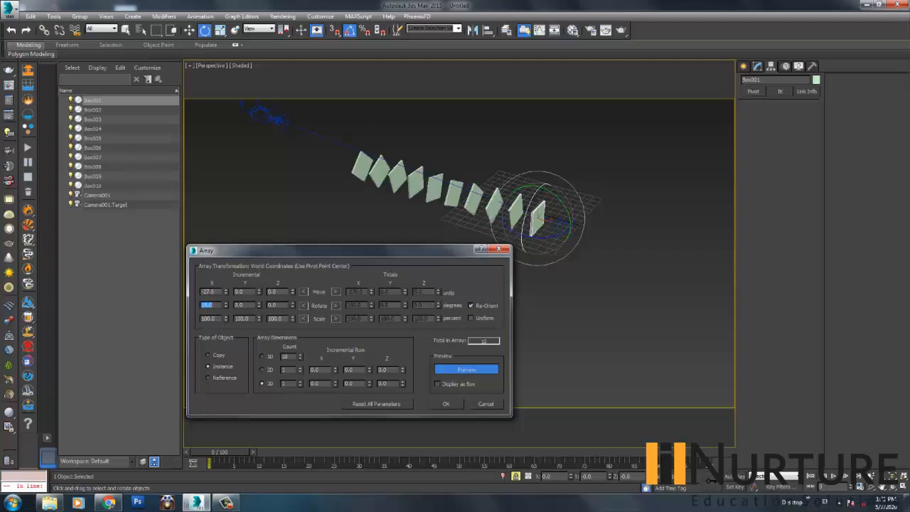
pyautogui.doubleClick(285, 356)
pyautogui.write('50')
pyautogui.press('Return')
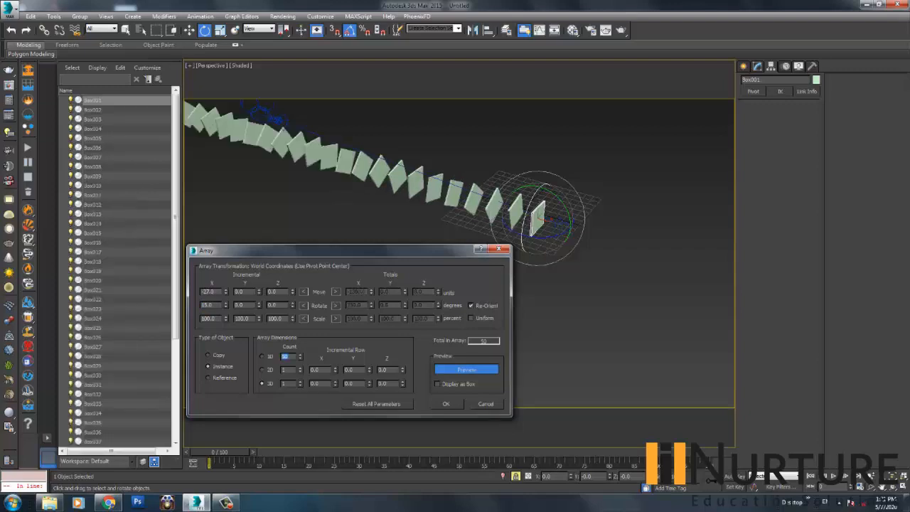
# Set the array's incremental X move to -5 units and inspect the tighter spacing.
pyautogui.doubleClick(207, 292)
pyautogui.write('4')
pyautogui.press('Return')
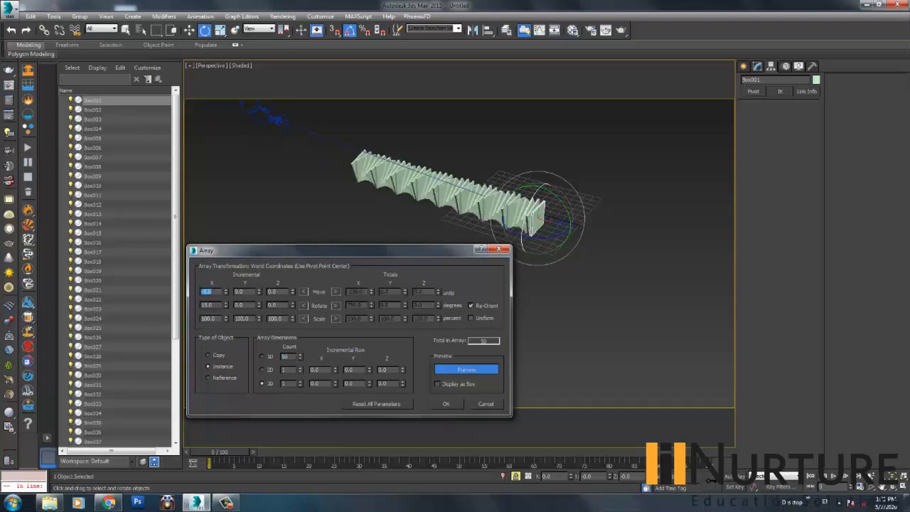
pyautogui.scroll(5, 508, 178)
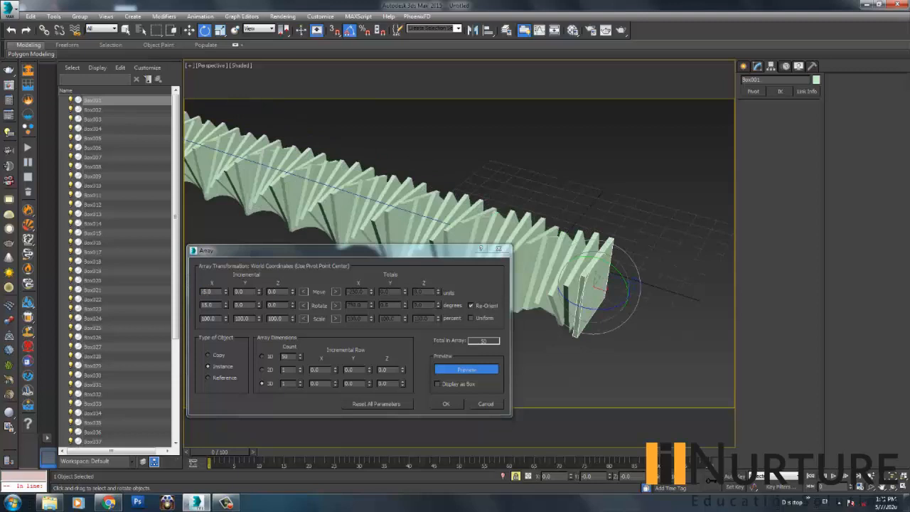
pyautogui.keyDown('alt'); pyautogui.moveTo(507, 178); pyautogui.dragTo(562, 210, button='middle'); pyautogui.keyUp('alt')
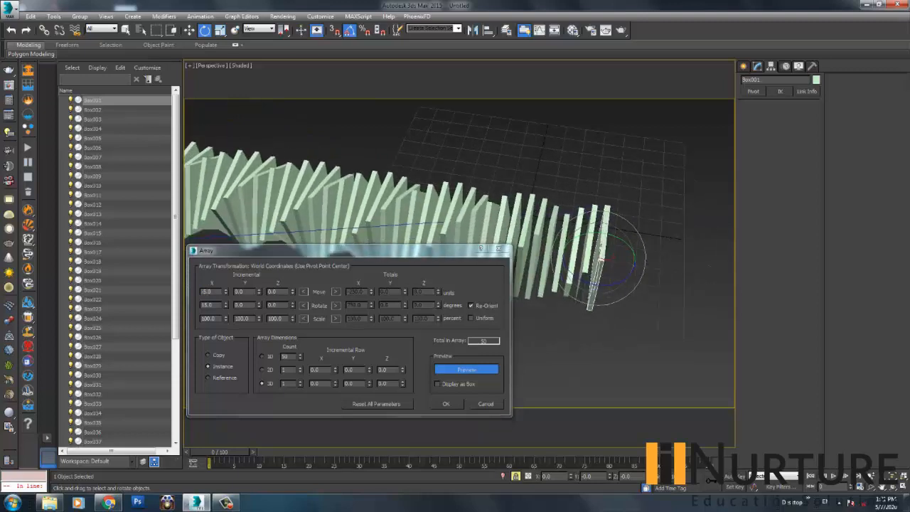
# Try closer spacings for the array, ending with an incremental X move of -3 units.
pyautogui.doubleClick(286, 356)
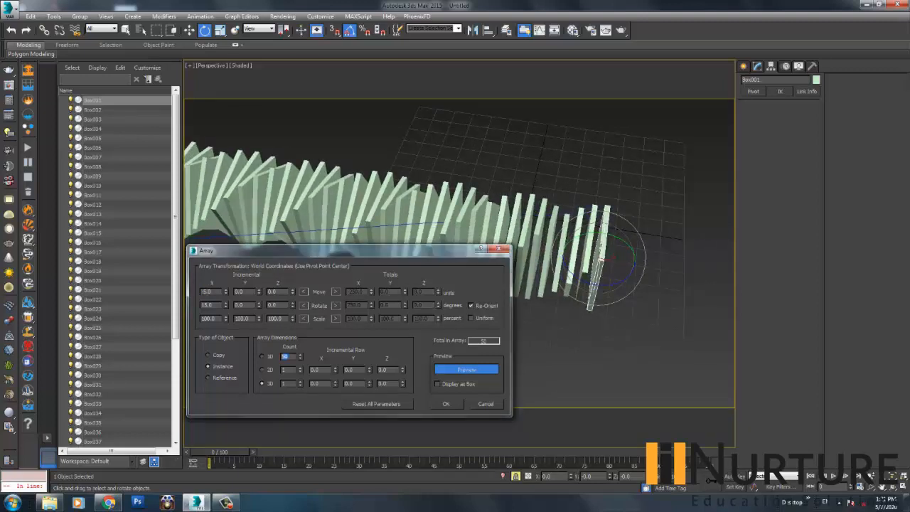
pyautogui.doubleClick(207, 291)
pyautogui.write('-1')
pyautogui.press('Return')
pyautogui.write('-4')
pyautogui.press('Return')
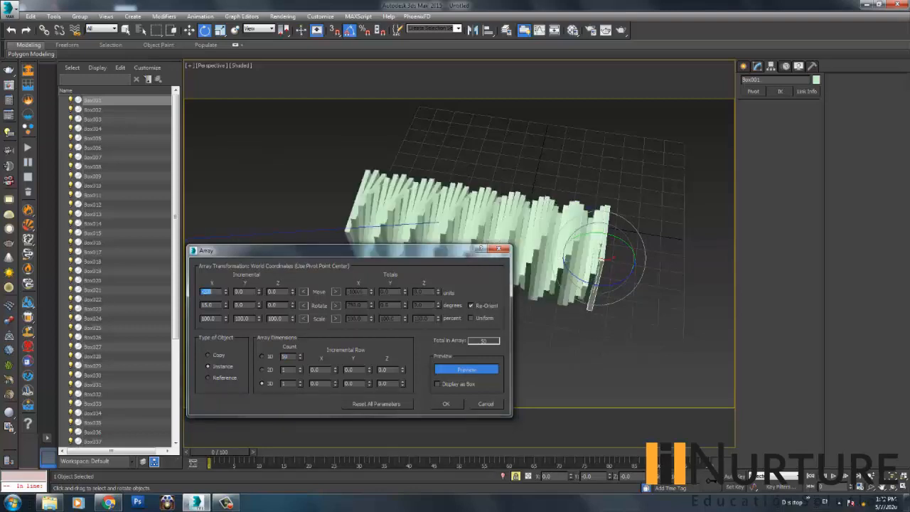
pyautogui.write('-3')
pyautogui.press('Return')
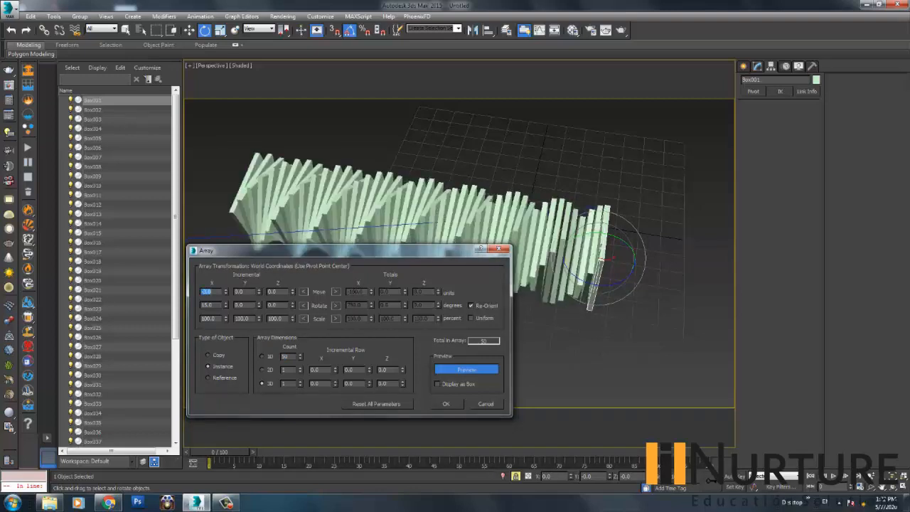
# Set the array's incremental X rotation to 5 degrees and inspect the twist.
pyautogui.moveTo(455, 188)
pyautogui.keyDown('alt'); pyautogui.mouseDown(button='middle')
pyautogui.moveTo(466, 199)
pyautogui.moveTo(383, 186)
pyautogui.moveTo(462, 193)
pyautogui.moveTo(444, 190)
pyautogui.mouseUp(button='middle'); pyautogui.keyUp('alt')
pyautogui.doubleClick(285, 356)
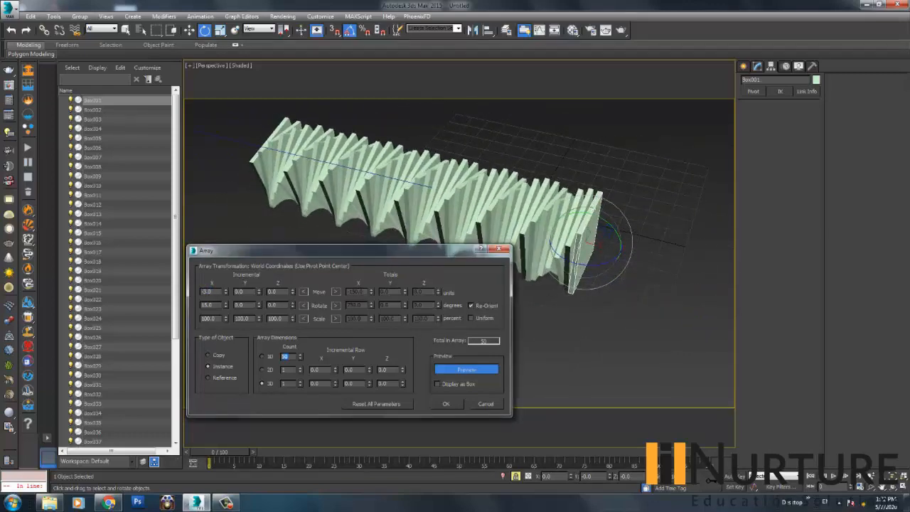
pyautogui.doubleClick(206, 305)
pyautogui.write('5')
pyautogui.press('Return')
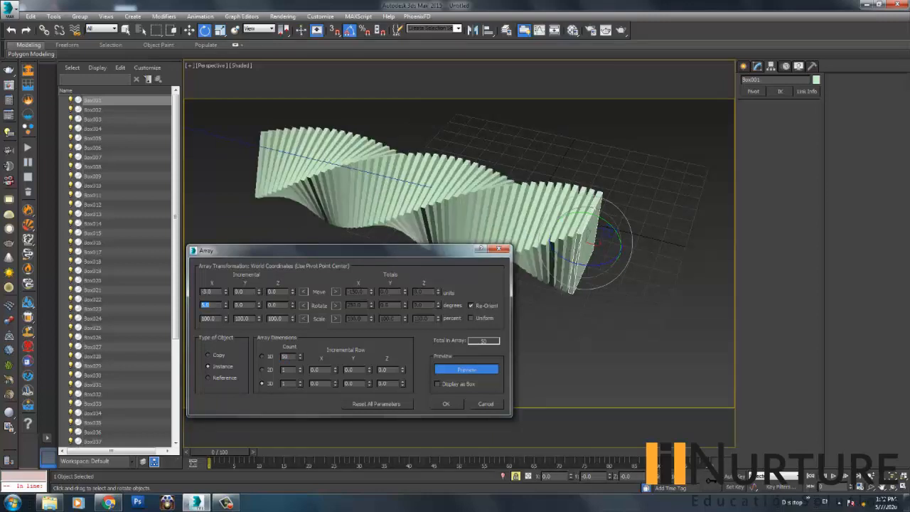
pyautogui.keyDown('alt'); pyautogui.moveTo(462, 186); pyautogui.dragTo(480, 155, button='middle'); pyautogui.keyUp('alt')
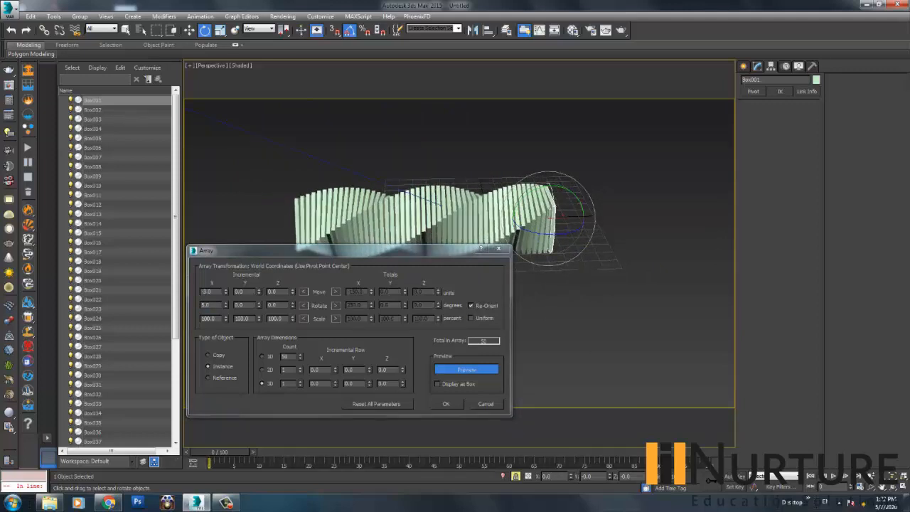
# Set the array's 1D count to 100, inspect the longer twist and create the array.
pyautogui.doubleClick(287, 356)
pyautogui.write('100')
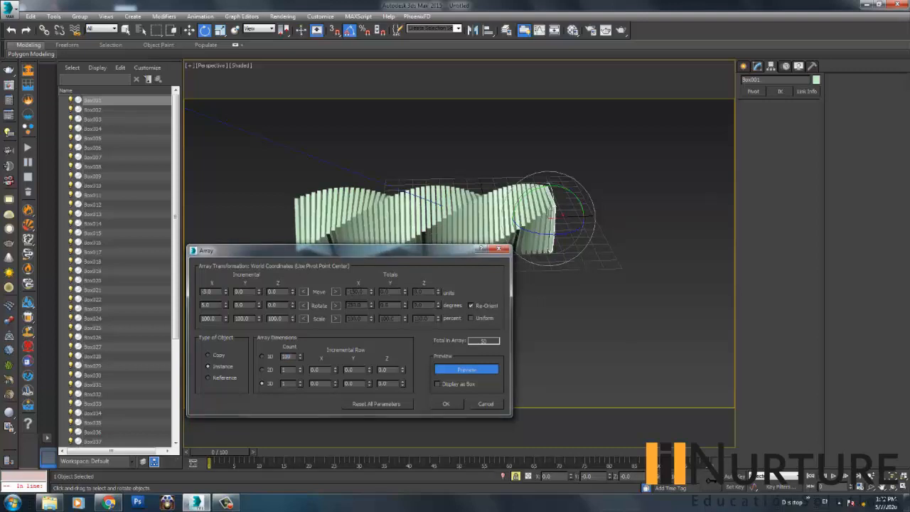
pyautogui.press('Return')
pyautogui.moveTo(342, 250); pyautogui.dragTo(640, 254)
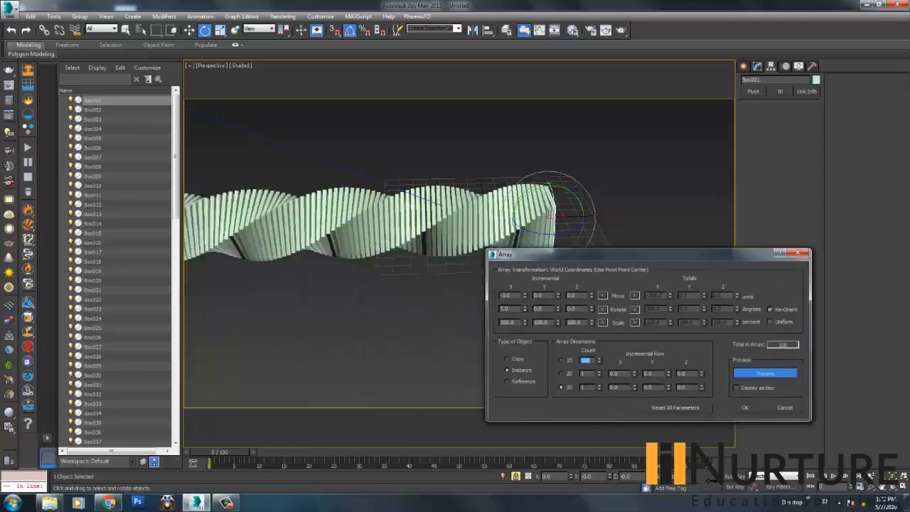
pyautogui.keyDown('alt'); pyautogui.moveTo(427, 220); pyautogui.dragTo(377, 259, button='middle'); pyautogui.keyUp('alt')
pyautogui.scroll(-3, 376, 259)
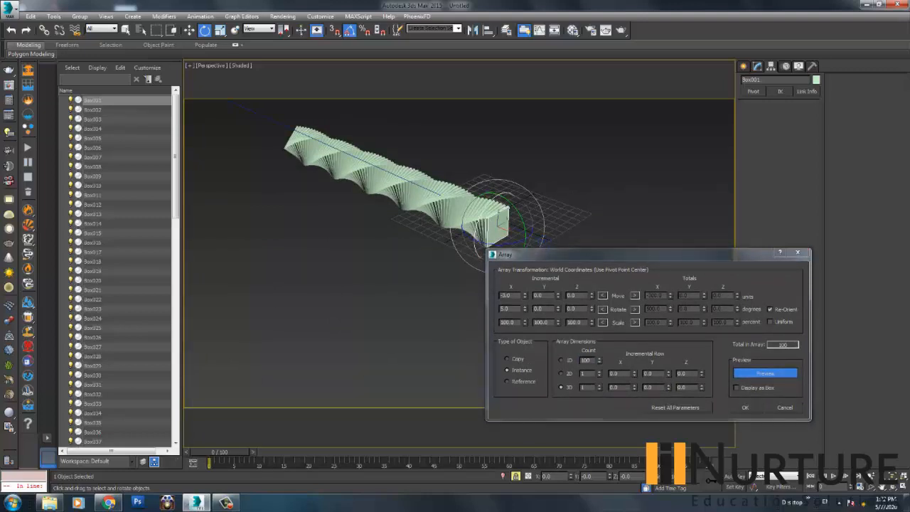
pyautogui.keyDown('alt'); pyautogui.moveTo(383, 256); pyautogui.dragTo(410, 260, button='middle'); pyautogui.keyUp('alt')
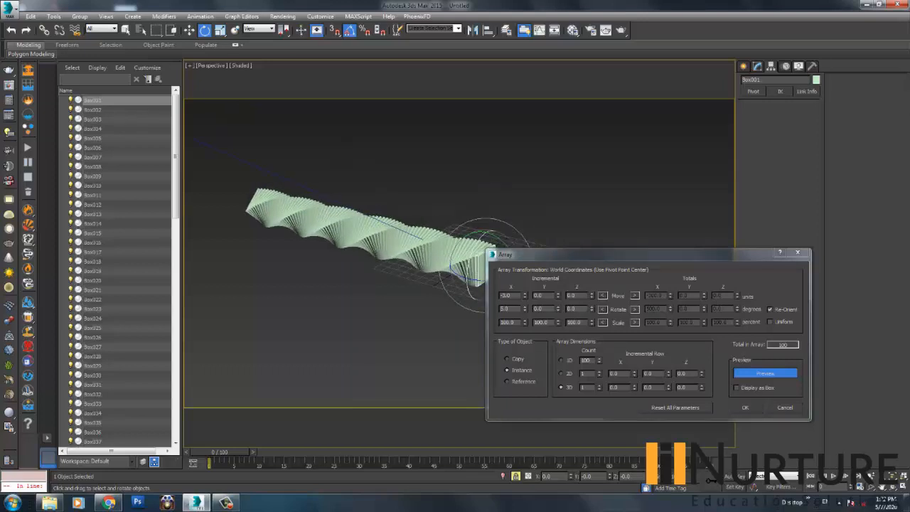
pyautogui.moveTo(611, 254); pyautogui.dragTo(538, 215)
pyautogui.click(673, 368)
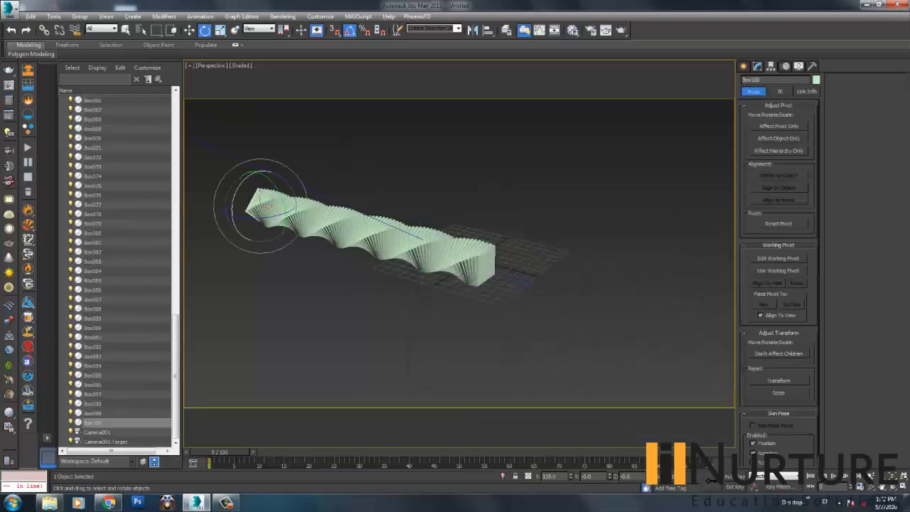
pyautogui.keyDown('alt'); pyautogui.moveTo(455, 284); pyautogui.dragTo(494, 269, button='middle'); pyautogui.keyUp('alt')
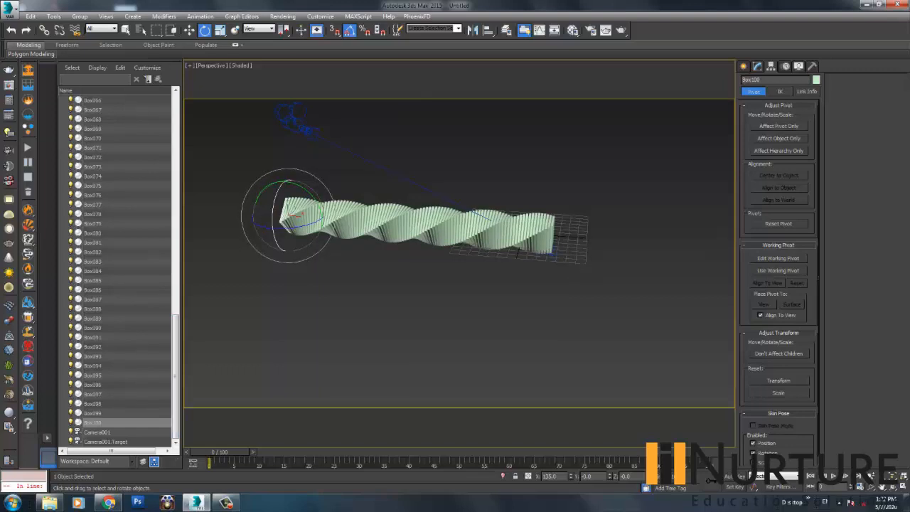
# Deselect everything and switch the geometry creation category to Compound Objects.
pyautogui.moveTo(176, 375); pyautogui.dragTo(175, 155)
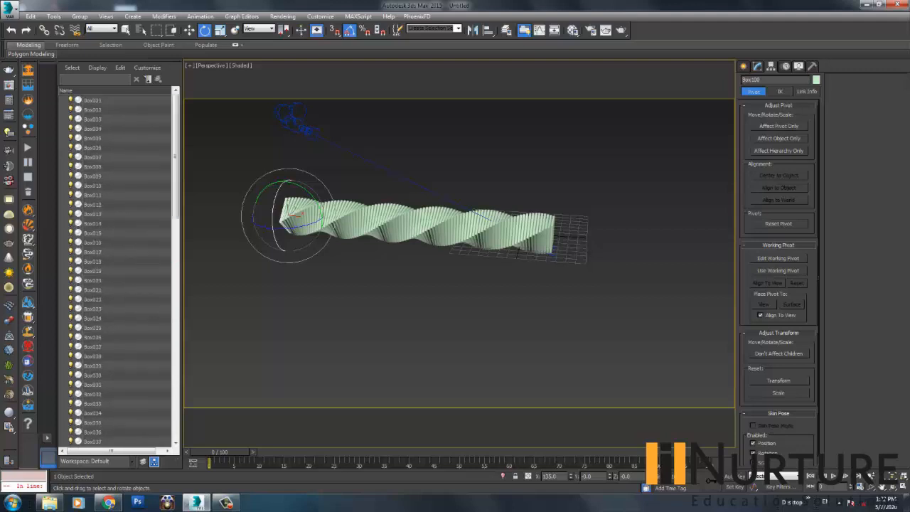
pyautogui.keyDown('shift'); pyautogui.click(92, 100); pyautogui.keyUp('shift')
pyautogui.click(327, 156)
pyautogui.click(743, 66)
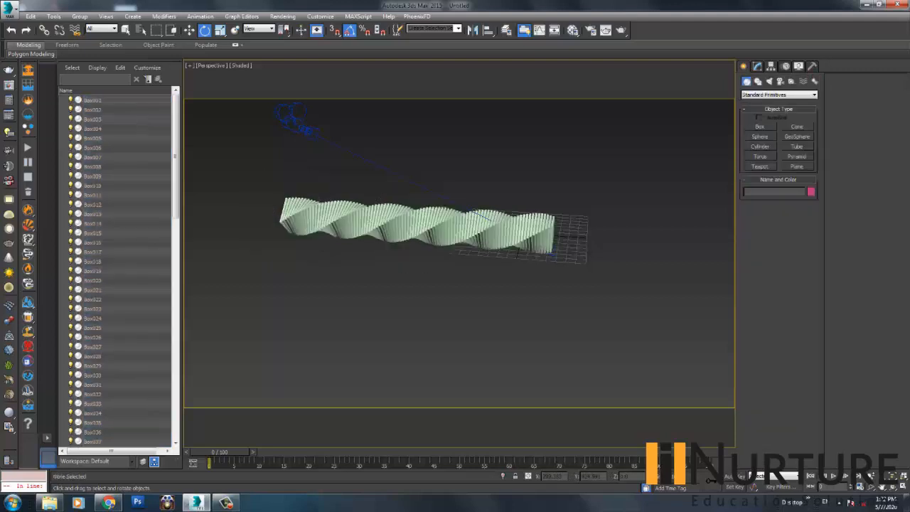
pyautogui.click(778, 94)
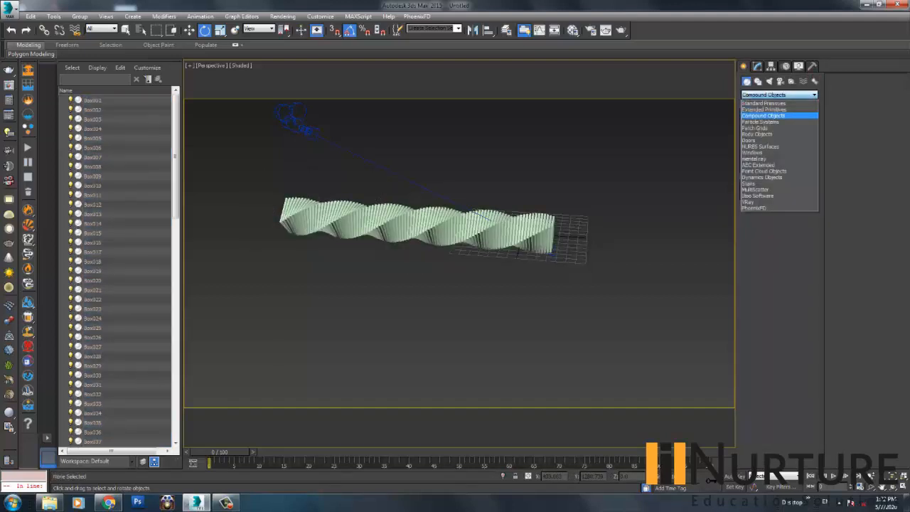
pyautogui.click(763, 115)
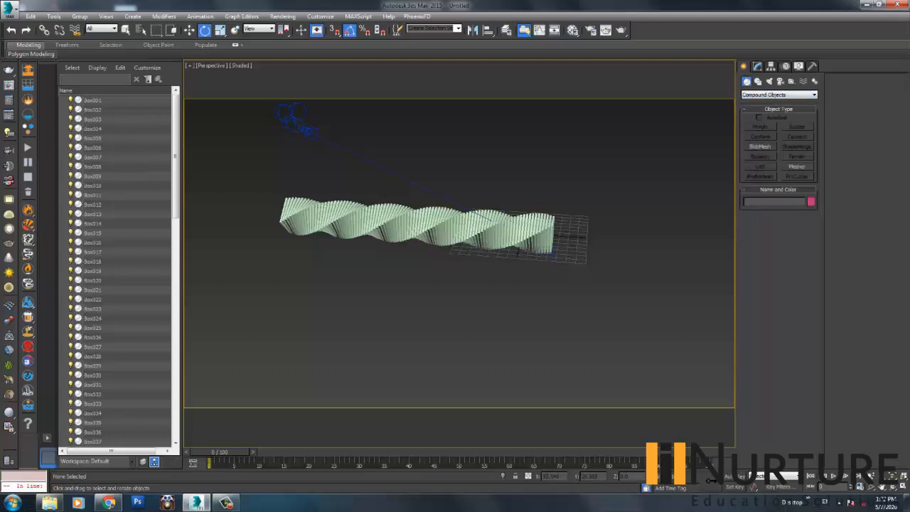
# Join Box001, at the end of the twisted row, to neighbouring Box002 as a Connect compound object using the Move option.
pyautogui.click(552, 231)
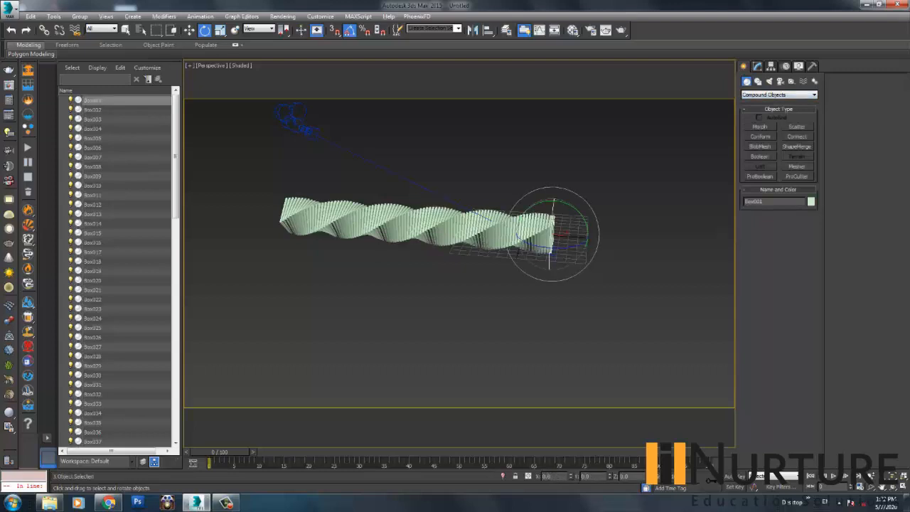
pyautogui.keyDown('alt'); pyautogui.moveTo(552, 233); pyautogui.dragTo(528, 238, button='middle'); pyautogui.keyUp('alt')
pyautogui.scroll(3, 528, 239)
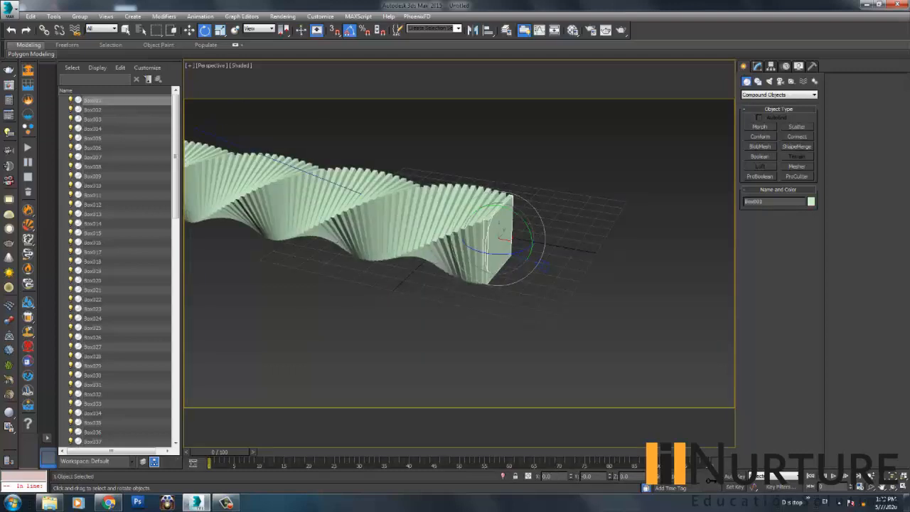
pyautogui.click(523, 359)
pyautogui.scroll(-4, 523, 359)
pyautogui.scroll(4, 518, 324)
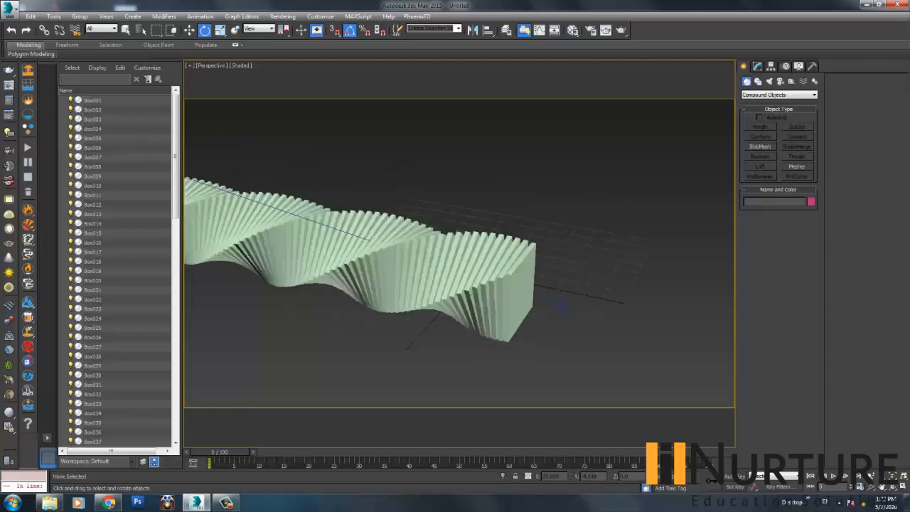
pyautogui.click(519, 307)
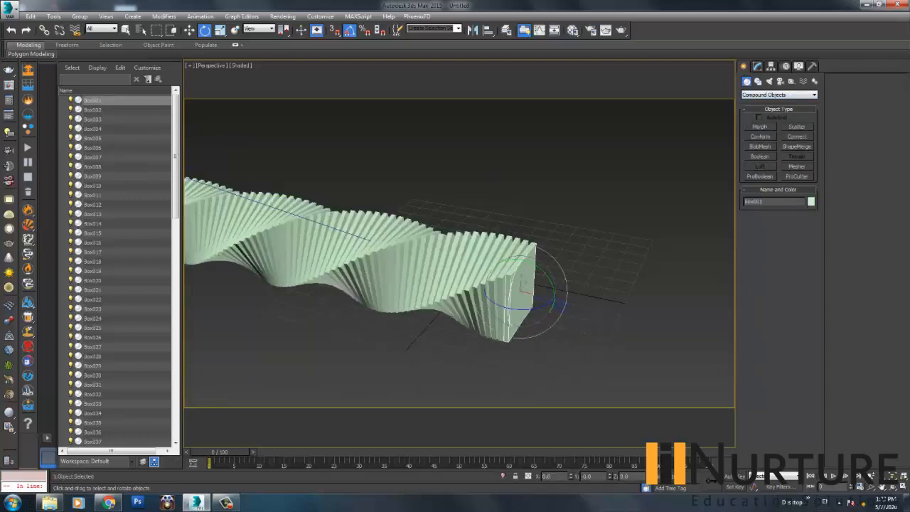
pyautogui.click(796, 136)
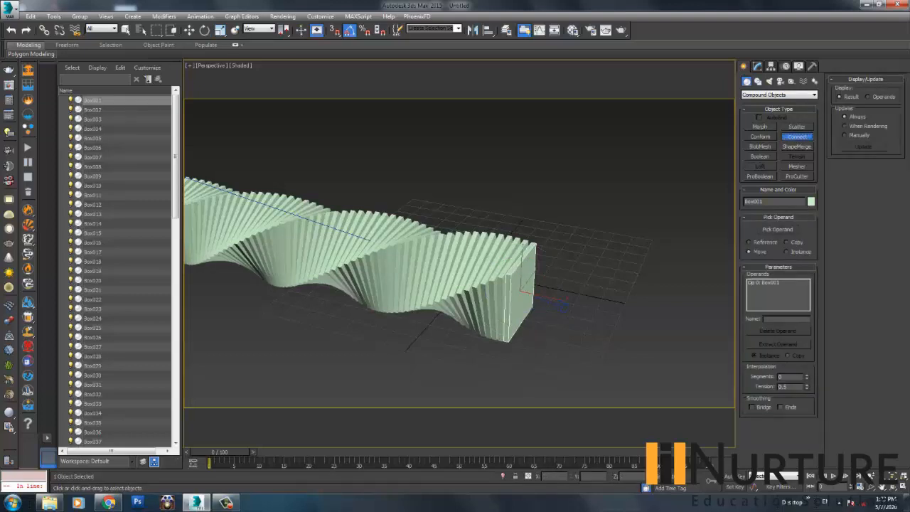
pyautogui.click(778, 230)
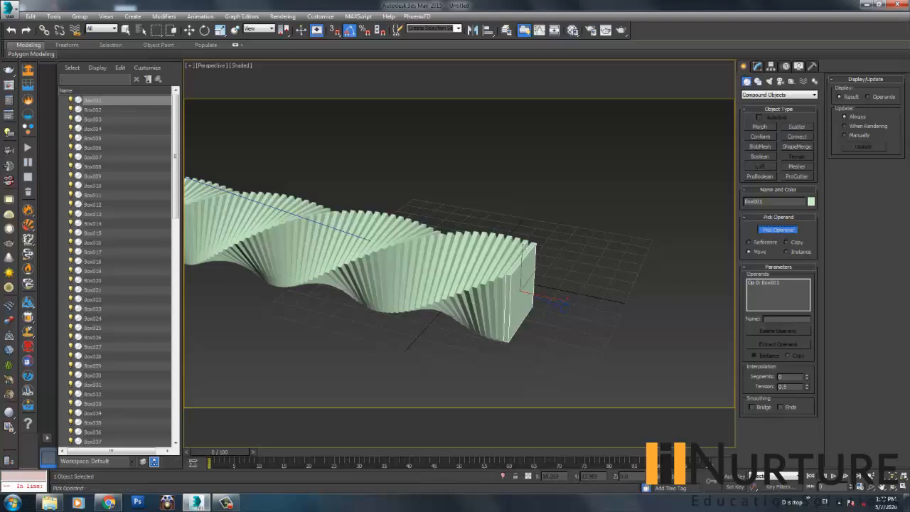
pyautogui.click(499, 305)
pyautogui.press('Escape')
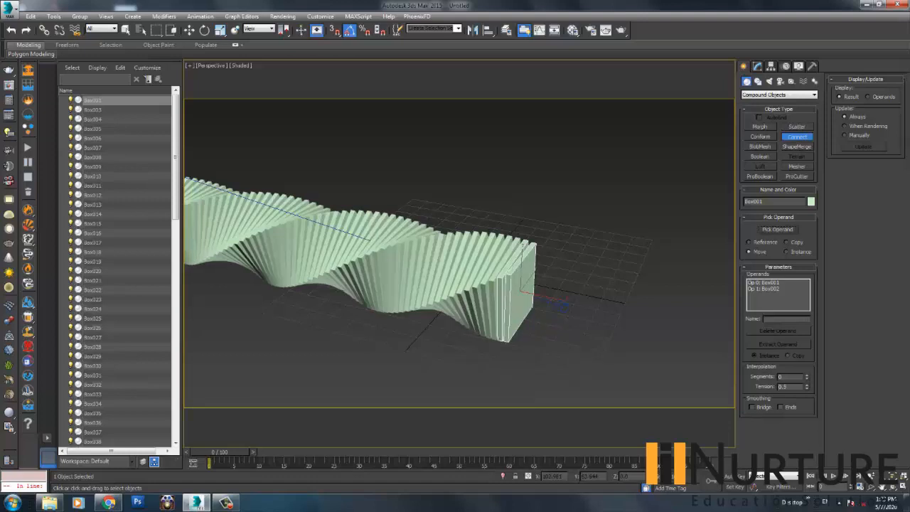
# Check the two Connect operands and try selecting all the boxes through Box100 together.
pyautogui.click(765, 289)
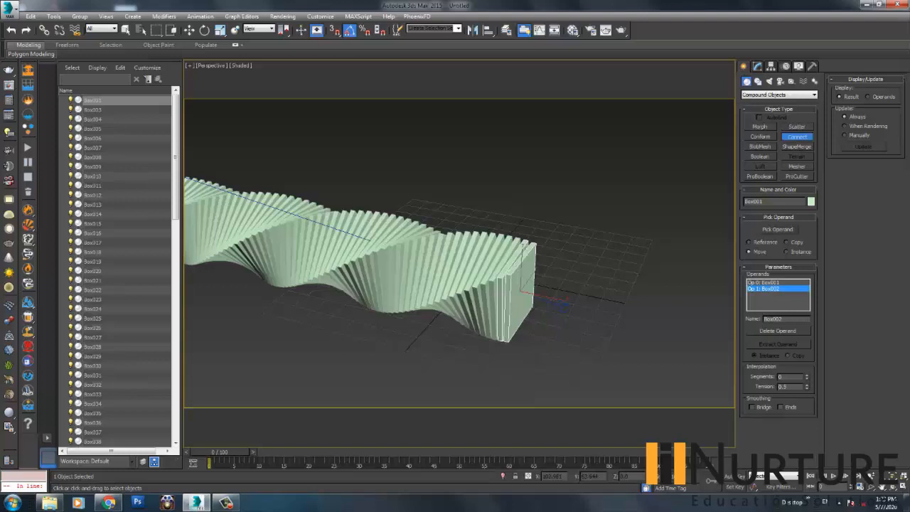
pyautogui.click(765, 283)
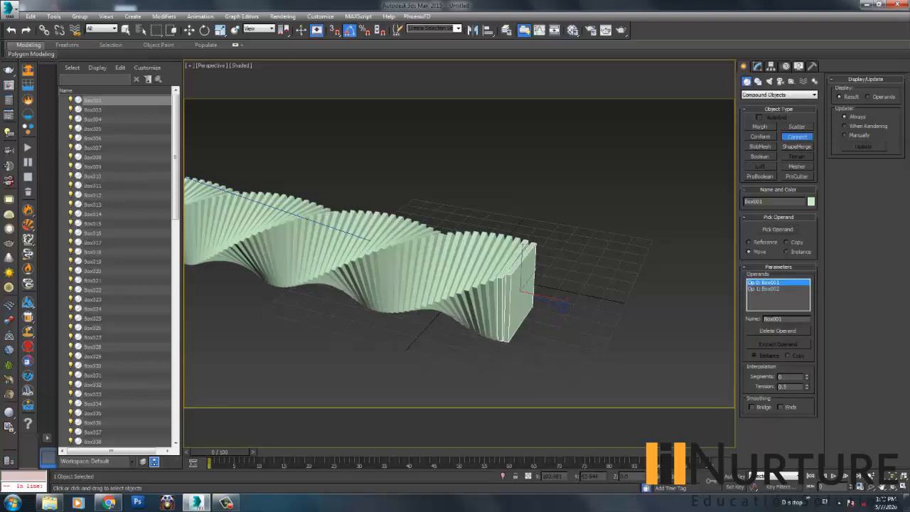
pyautogui.click(765, 288)
pyautogui.scroll(-20, 117, 270)
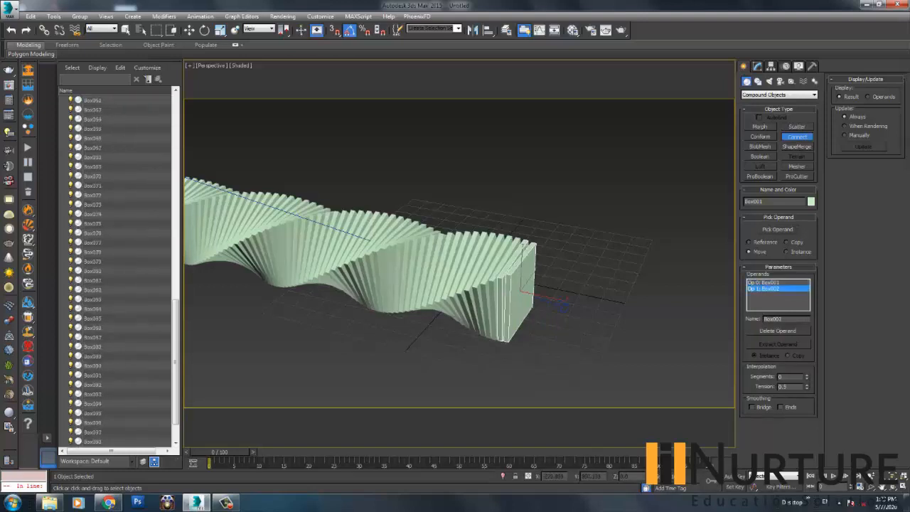
pyautogui.scroll(-2, 117, 270)
pyautogui.keyDown('shift'); pyautogui.click(100, 423); pyautogui.keyUp('shift')
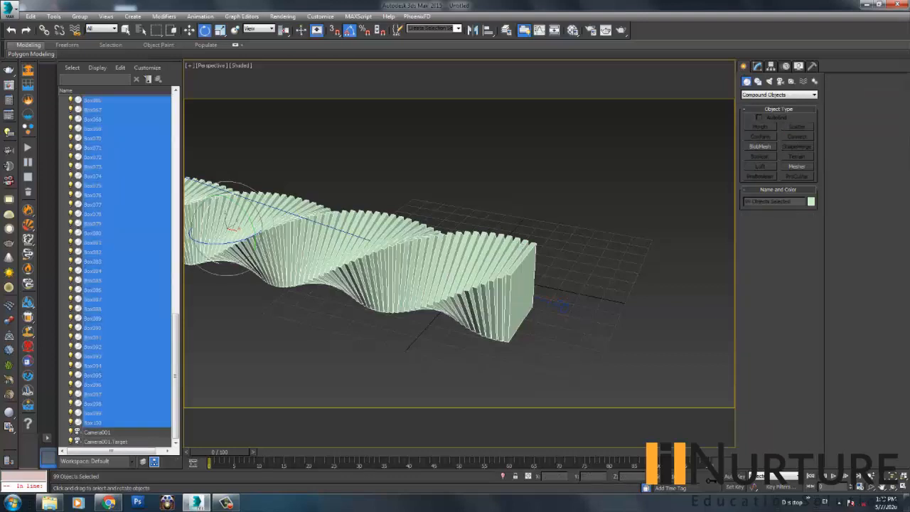
pyautogui.click(594, 282)
# Try starting another Connect on Box001 to pick a further operand.
pyautogui.click(796, 136)
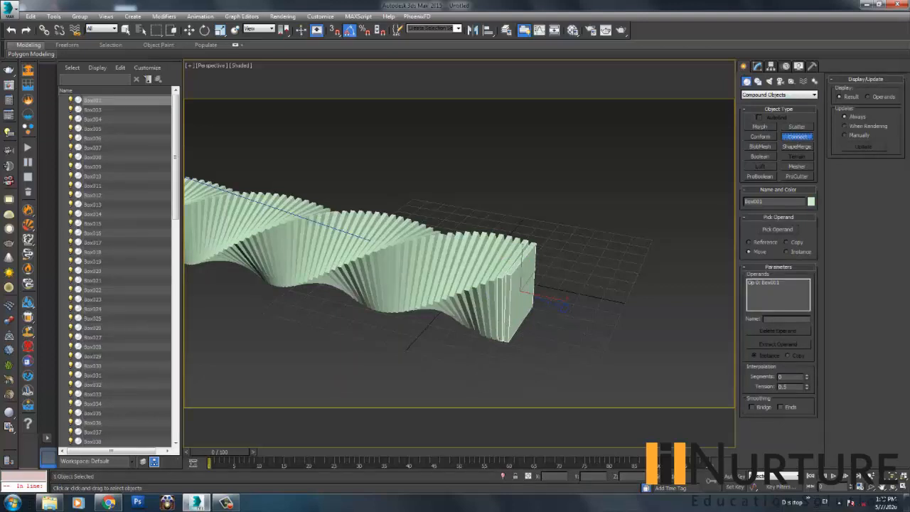
pyautogui.click(868, 96)
pyautogui.click(777, 229)
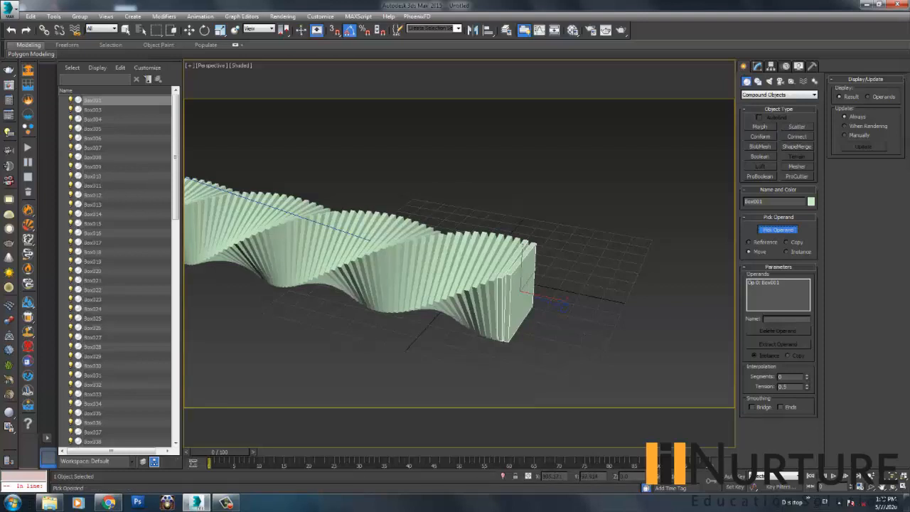
pyautogui.press('e')
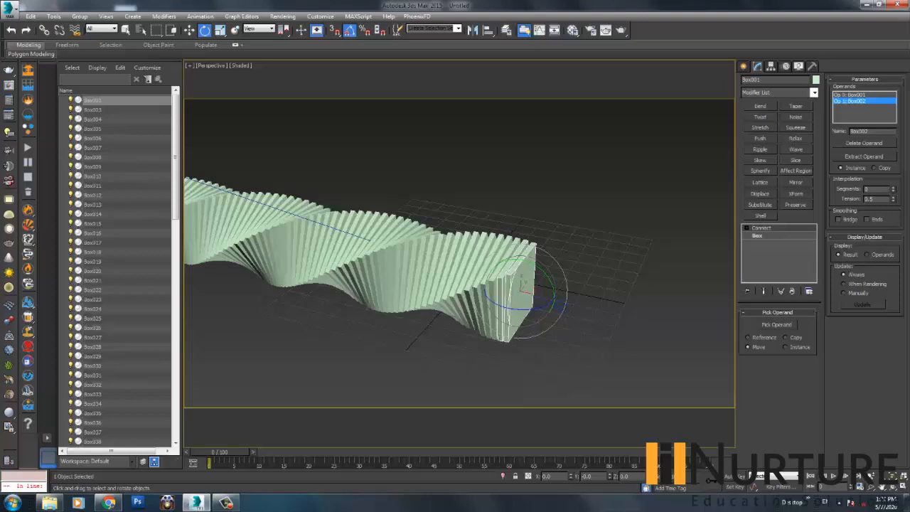
# Convert the connected Box001 object to an Editable Poly.
pyautogui.click(762, 228)
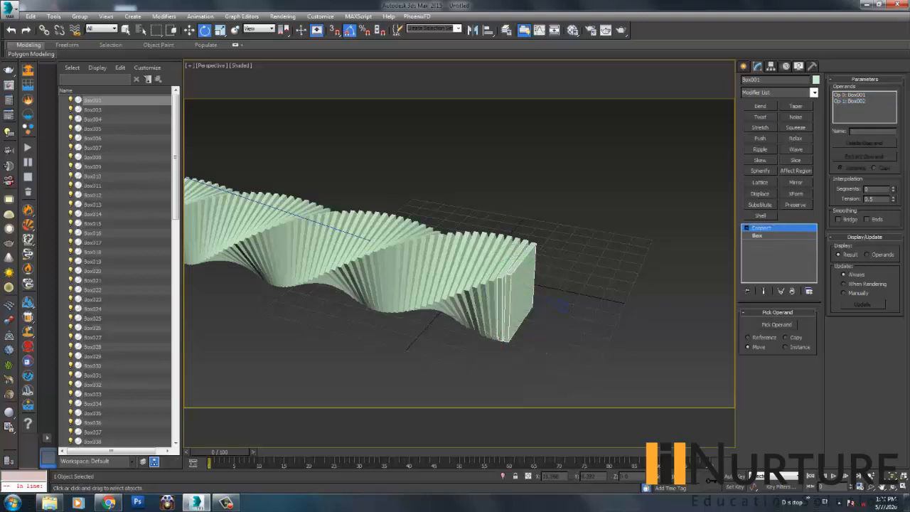
pyautogui.click(849, 94)
pyautogui.rightClick(523, 262)
pyautogui.moveTo(568, 360)
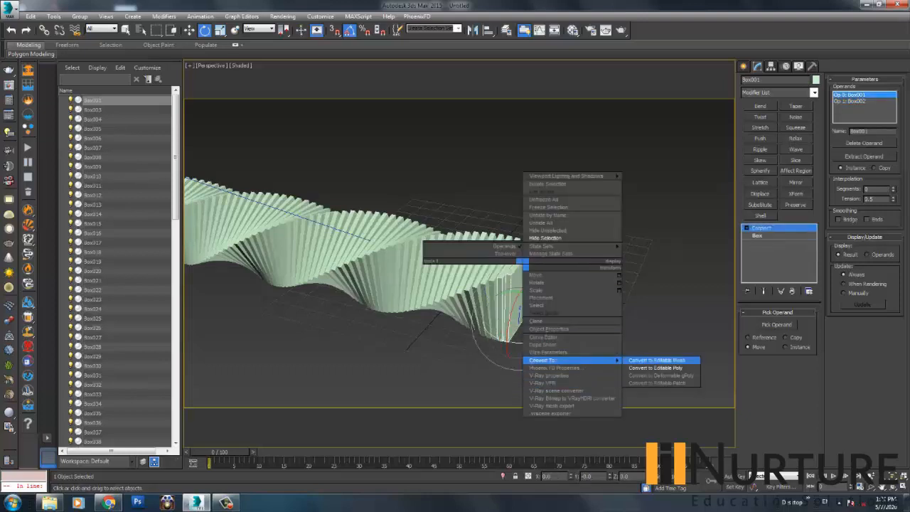
pyautogui.click(656, 367)
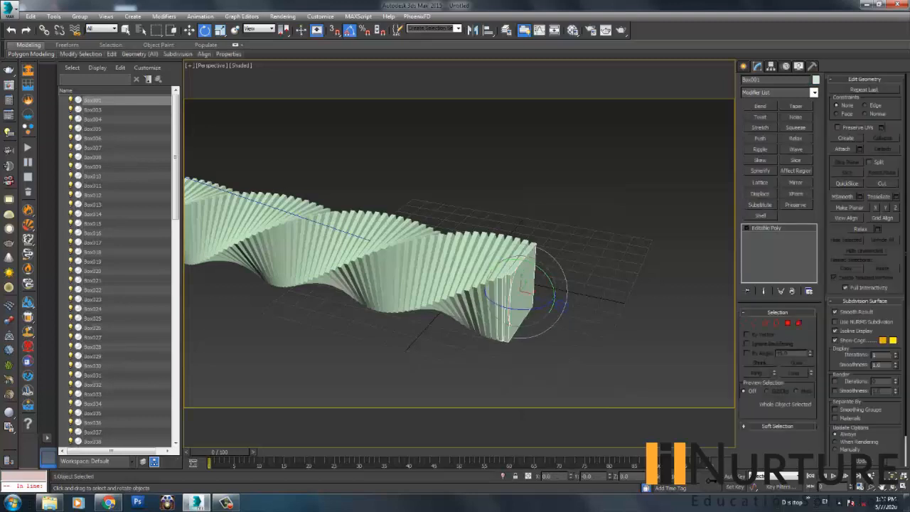
# Attach all the boxes from Box003 to Box100 to the Editable Poly.
pyautogui.click(859, 149)
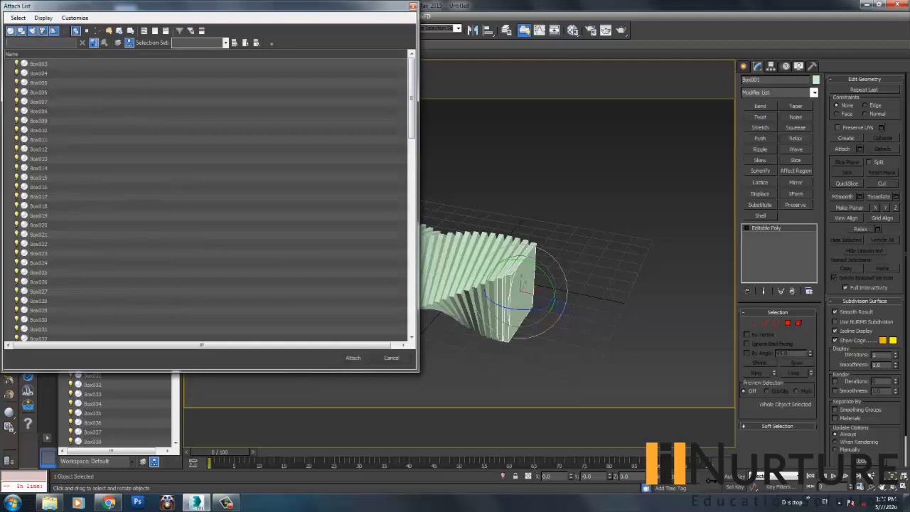
pyautogui.click(38, 64)
pyautogui.moveTo(412, 107); pyautogui.dragTo(412, 306)
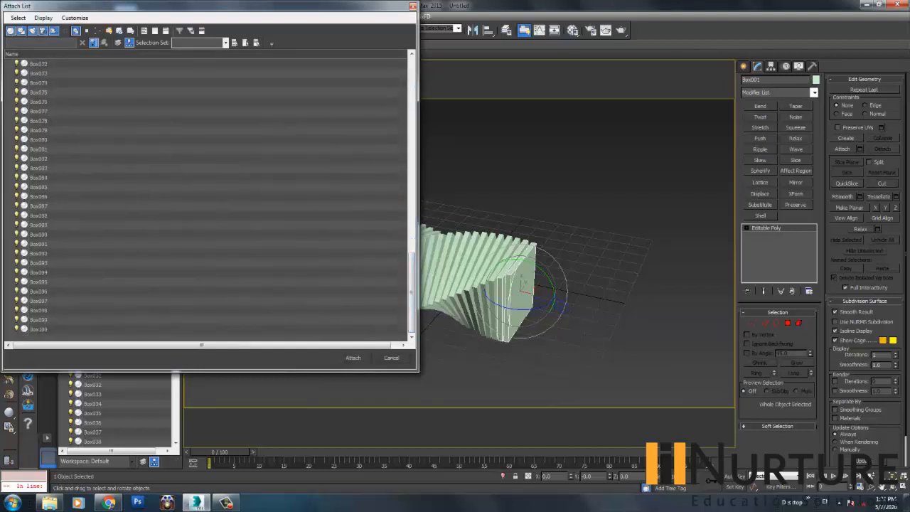
pyautogui.keyDown('shift'); pyautogui.click(39, 329); pyautogui.keyUp('shift')
pyautogui.click(354, 357)
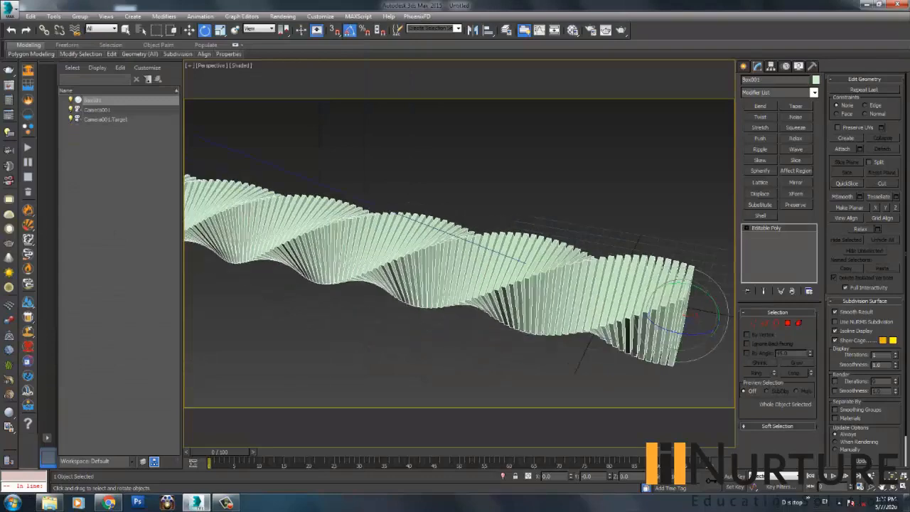
# Examine the attached twisted row as a single object from several distances.
pyautogui.scroll(-5, 509, 197)
pyautogui.click(510, 192)
pyautogui.click(504, 221)
pyautogui.moveTo(506, 226); pyautogui.dragTo(450, 230, button='middle')
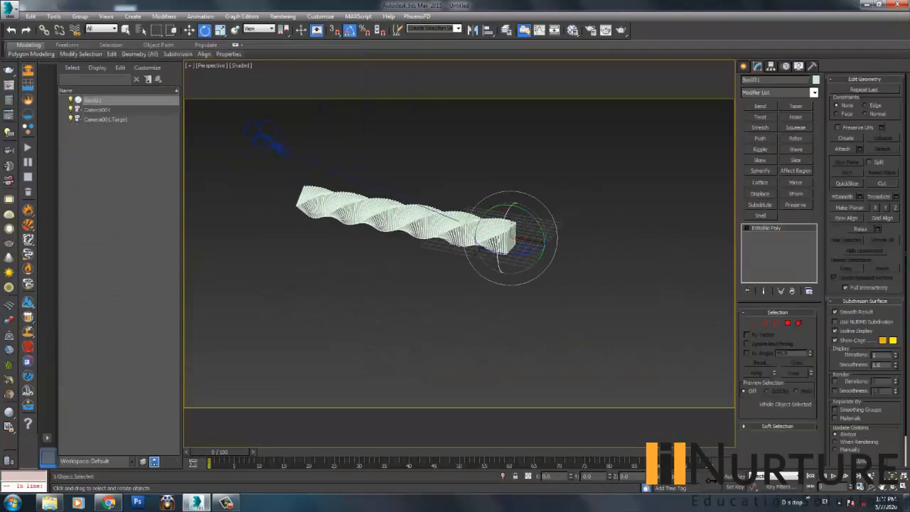
pyautogui.moveTo(538, 218)
pyautogui.mouseDown()
pyautogui.moveTo(519, 196)
pyautogui.moveTo(538, 218)
pyautogui.mouseUp()
pyautogui.scroll(5, 496, 196)
pyautogui.scroll(-3, 495, 196)
pyautogui.moveTo(495, 199); pyautogui.dragTo(519, 205, button='middle')
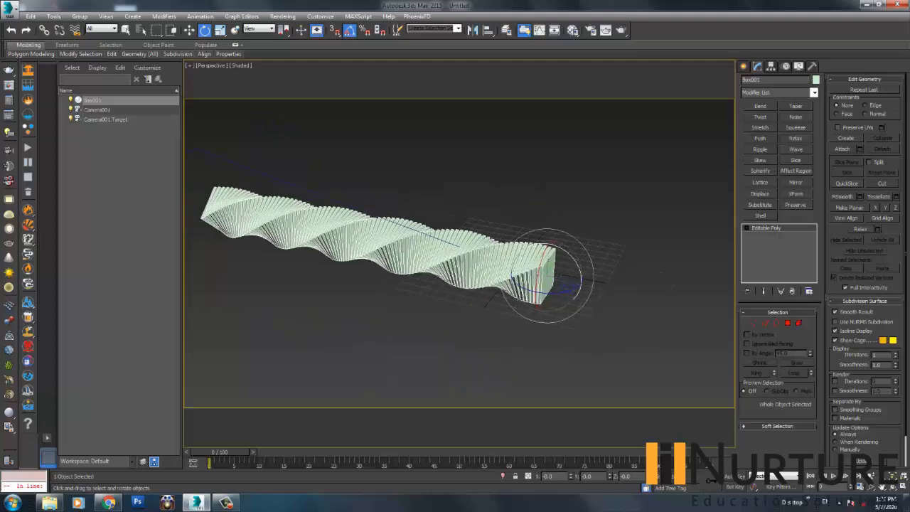
pyautogui.click(520, 209)
pyautogui.click(508, 259)
# Apply a Bend modifier to the twisted row and curl it into a closed ring about the X bend axis.
pyautogui.write('xbend')
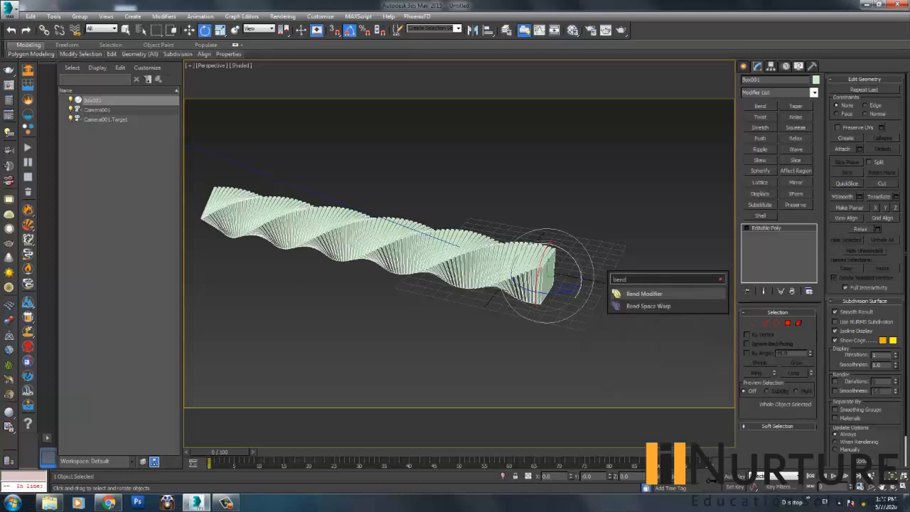
pyautogui.press('Return')
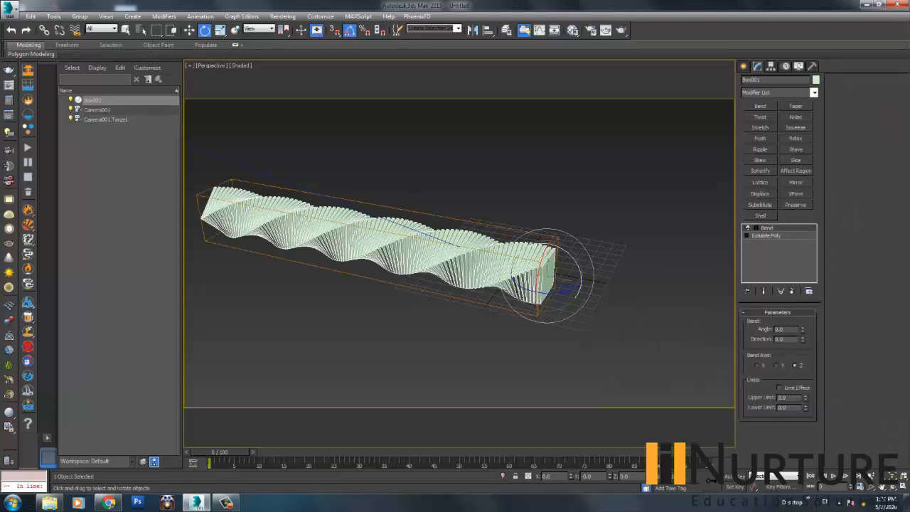
pyautogui.moveTo(802, 330); pyautogui.dragTo(803, 262)
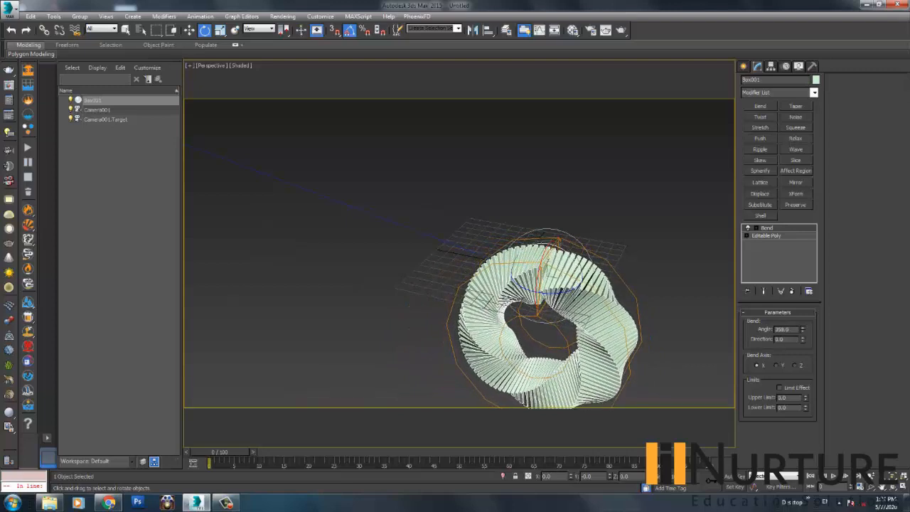
# Reset the Bend angle and set it to 360.
pyautogui.rightClick(802, 330)
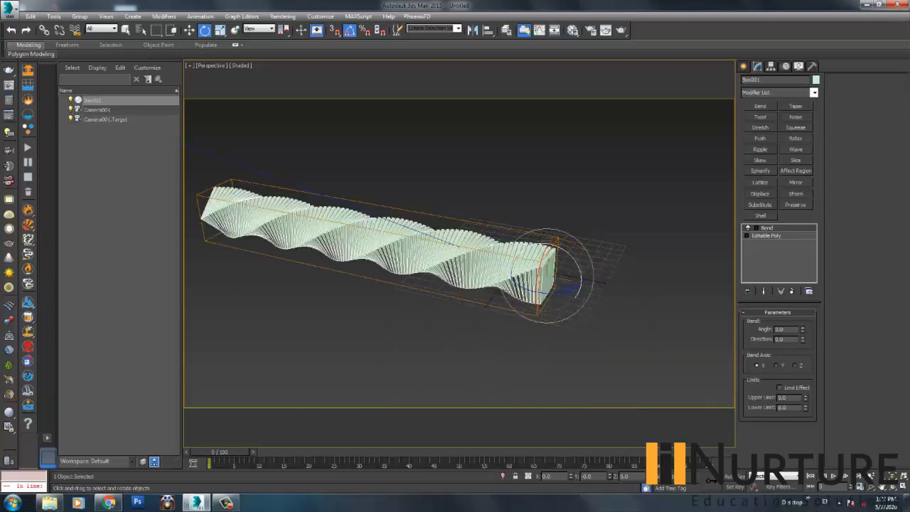
pyautogui.doubleClick(780, 329)
pyautogui.write('360')
pyautogui.press('Return')
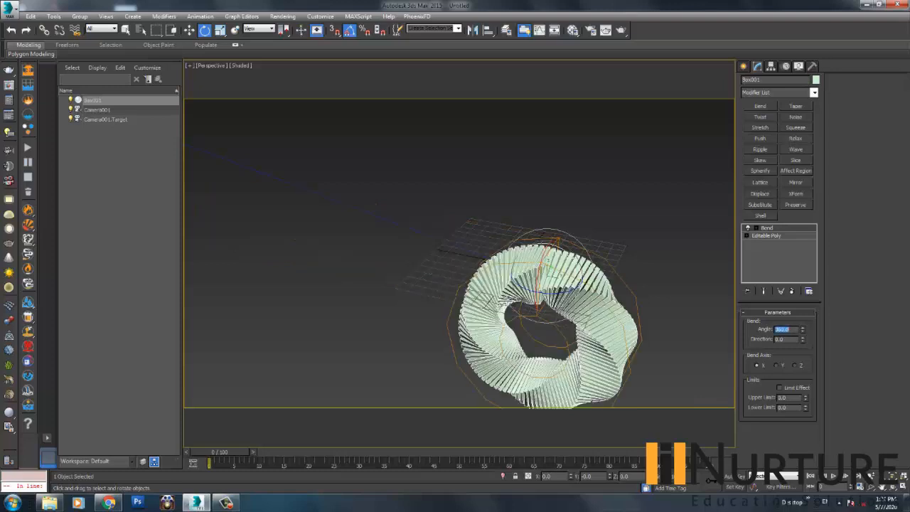
# Examine the bent twisted ring from several angles and distances.
pyautogui.keyDown('alt'); pyautogui.moveTo(497, 291); pyautogui.dragTo(671, 284, button='middle'); pyautogui.keyUp('alt')
pyautogui.click(672, 290)
pyautogui.scroll(-5, 517, 264)
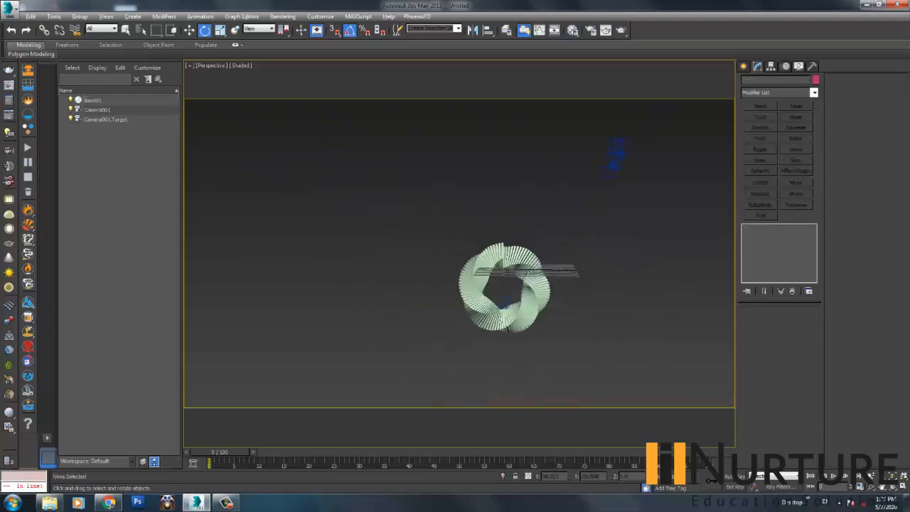
pyautogui.moveTo(518, 267); pyautogui.dragTo(284, 291, button='middle')
pyautogui.click(383, 284)
pyautogui.press('z')
pyautogui.scroll(-3, 562, 285)
pyautogui.click(348, 292)
pyautogui.keyDown('alt'); pyautogui.moveTo(344, 278); pyautogui.dragTo(491, 258, button='middle'); pyautogui.keyUp('alt')
pyautogui.click(544, 288)
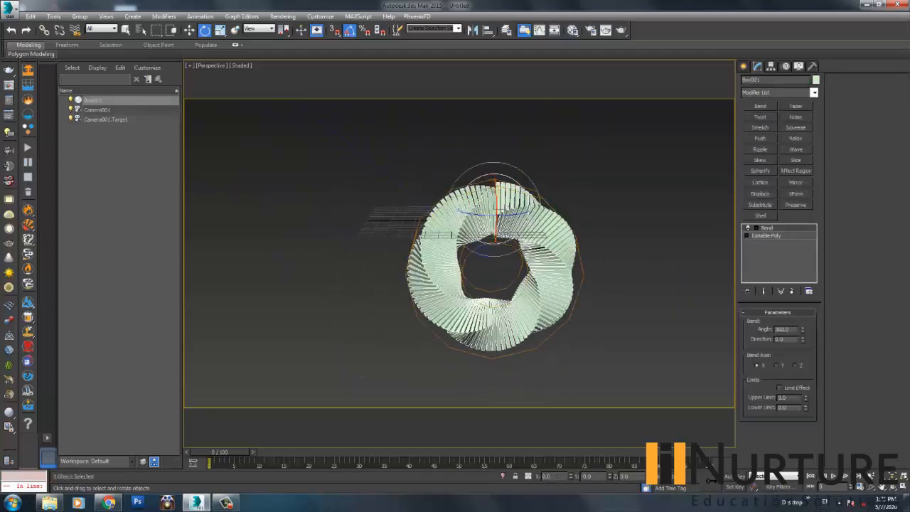
pyautogui.scroll(3, 544, 288)
pyautogui.scroll(-5, 543, 288)
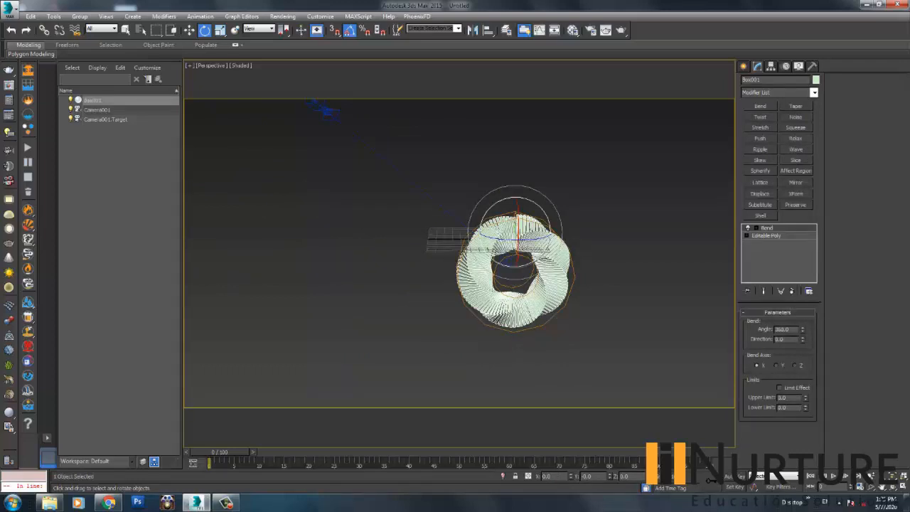
# Insert an FFD 2x2x2 modifier between the Editable Poly and the Bend modifier of the twisted row.
pyautogui.click(792, 290)
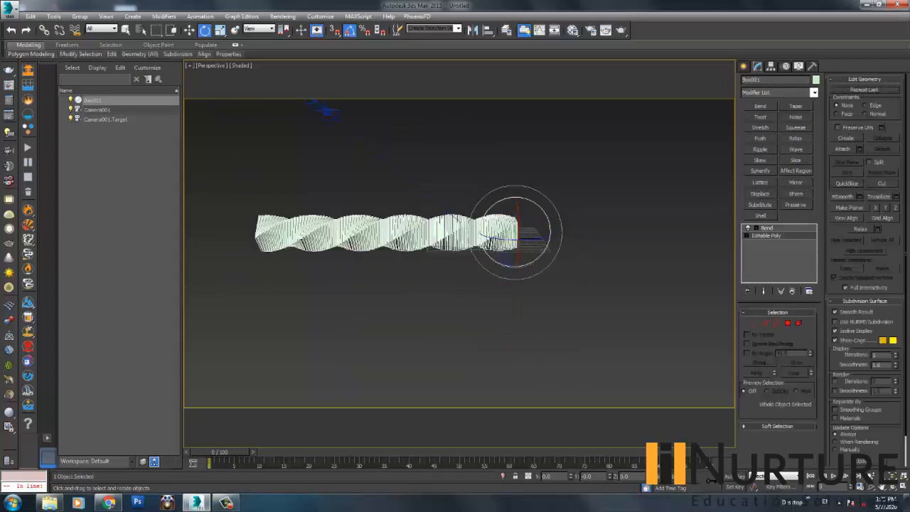
pyautogui.moveTo(455, 249); pyautogui.dragTo(577, 266, button='middle')
pyautogui.scroll(3, 577, 267)
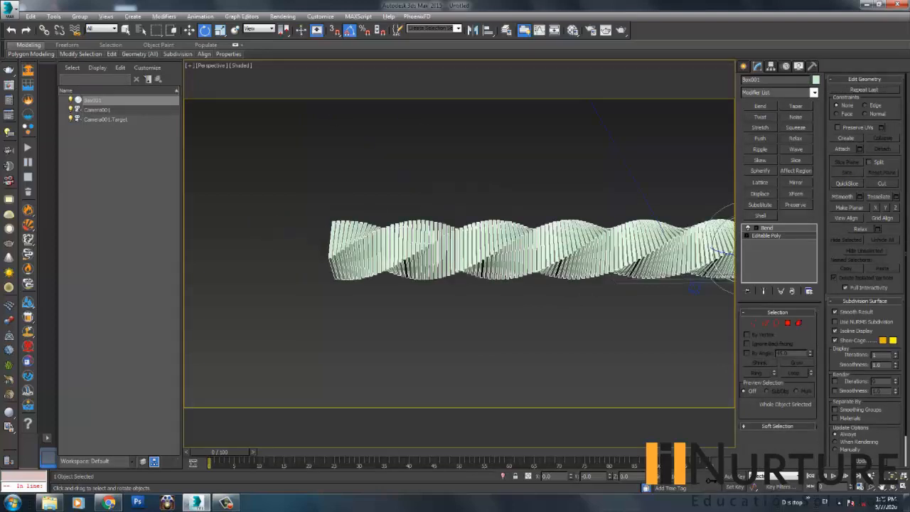
pyautogui.keyDown('alt'); pyautogui.moveTo(469, 263); pyautogui.dragTo(501, 277, button='middle'); pyautogui.keyUp('alt')
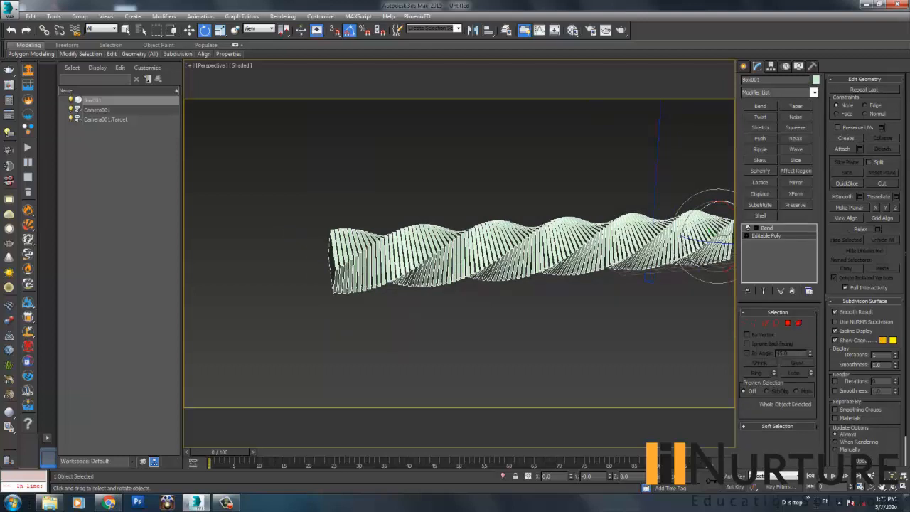
pyautogui.press('x')
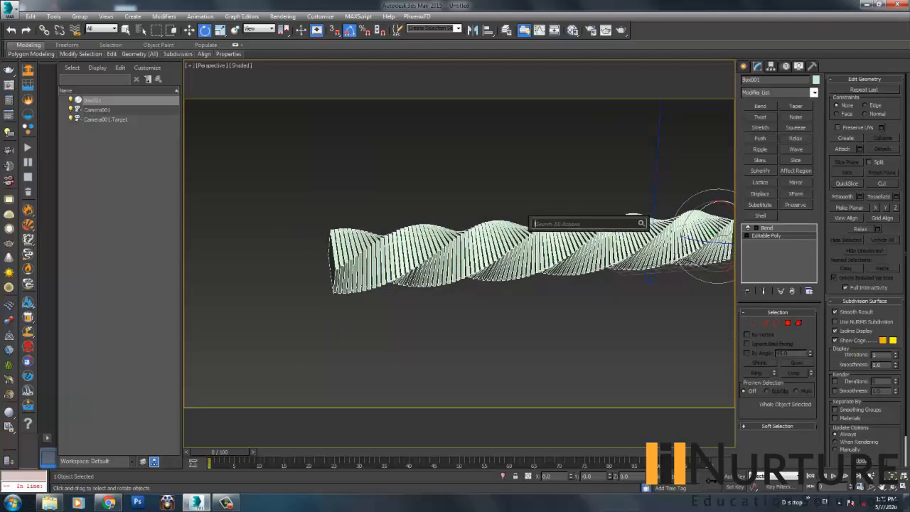
pyautogui.write('ffd')
pyautogui.press('Down')
pyautogui.press('Down')
pyautogui.press('Down')
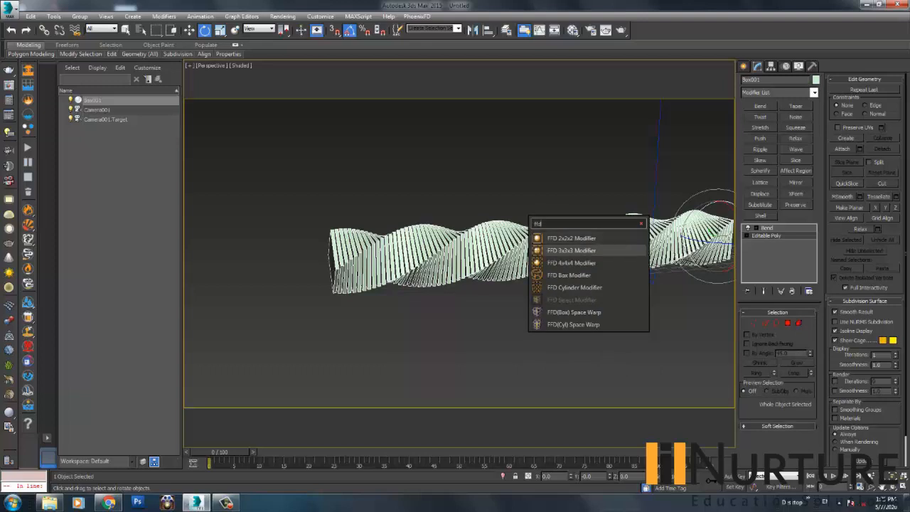
pyautogui.press('Up')
pyautogui.press('Up')
pyautogui.press('Down')
pyautogui.press('Up')
pyautogui.press('Up')
pyautogui.press('Return')
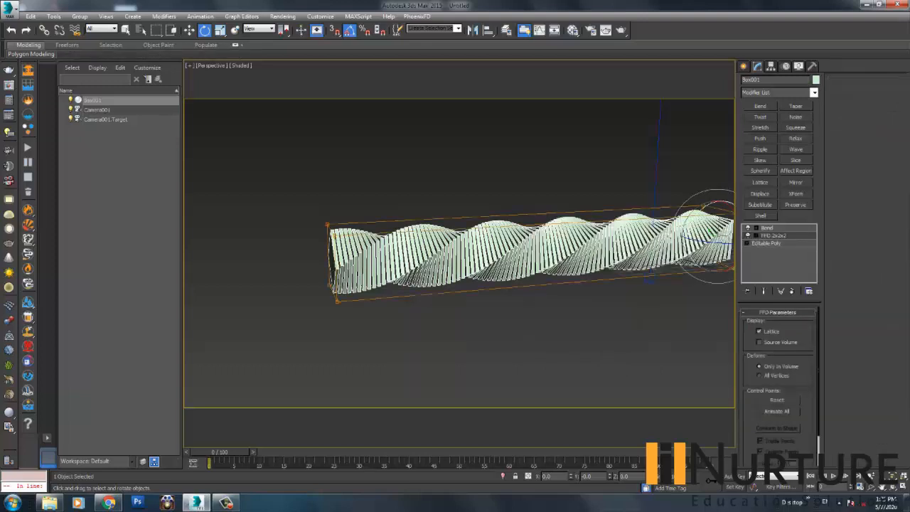
# Select the FFD control points at the row's far end and scale them up so the row widens toward that end.
pyautogui.click(756, 235)
pyautogui.click(781, 243)
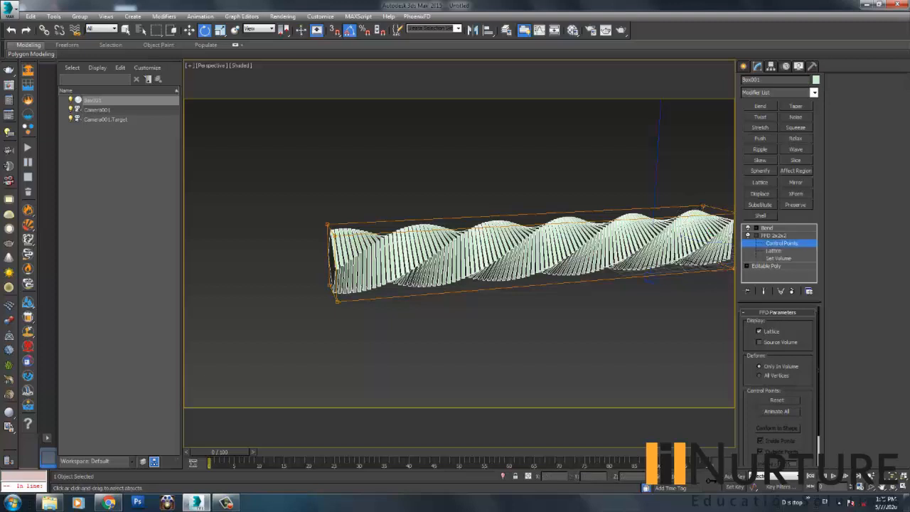
pyautogui.moveTo(302, 202); pyautogui.dragTo(365, 318)
pyautogui.press('r')
pyautogui.keyDown('alt'); pyautogui.moveTo(398, 312); pyautogui.dragTo(458, 316, button='middle'); pyautogui.keyUp('alt')
pyautogui.moveTo(337, 257); pyautogui.dragTo(337, 184)
pyautogui.keyDown('alt'); pyautogui.moveTo(356, 235); pyautogui.dragTo(292, 278, button='middle'); pyautogui.keyUp('alt')
pyautogui.keyDown('alt'); pyautogui.moveTo(398, 284); pyautogui.dragTo(455, 242, button='middle'); pyautogui.keyUp('alt')
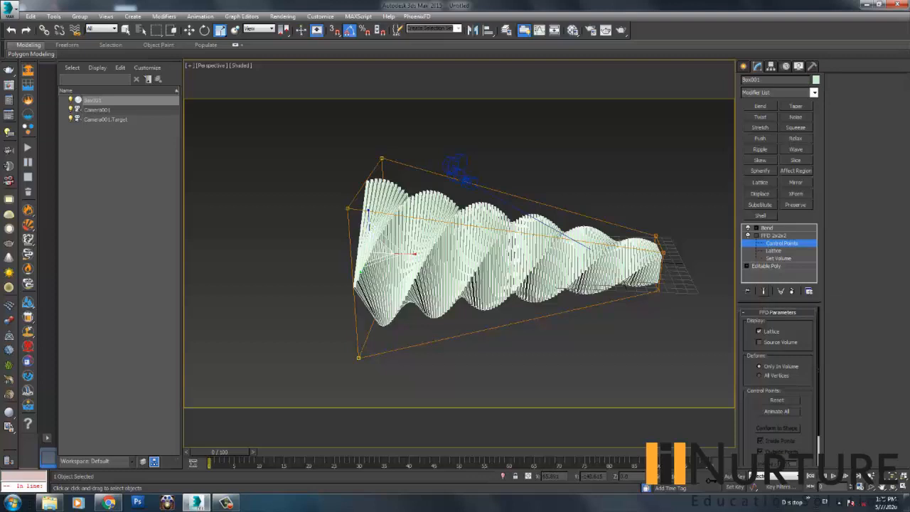
# Show the end result of the modifier stack and inspect how the tapered row bends around.
pyautogui.click(763, 291)
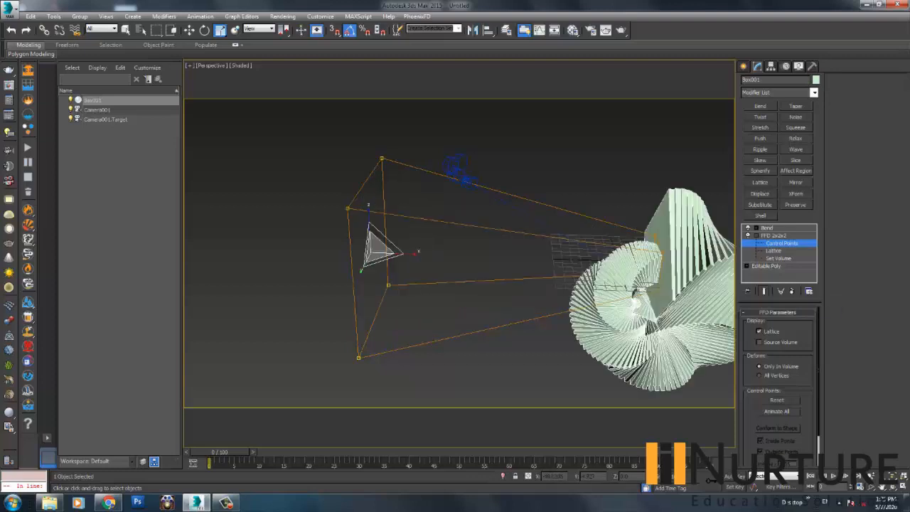
pyautogui.scroll(-3, 462, 266)
pyautogui.keyDown('alt'); pyautogui.moveTo(490, 273); pyautogui.dragTo(533, 268, button='middle'); pyautogui.keyUp('alt')
pyautogui.scroll(3, 533, 269)
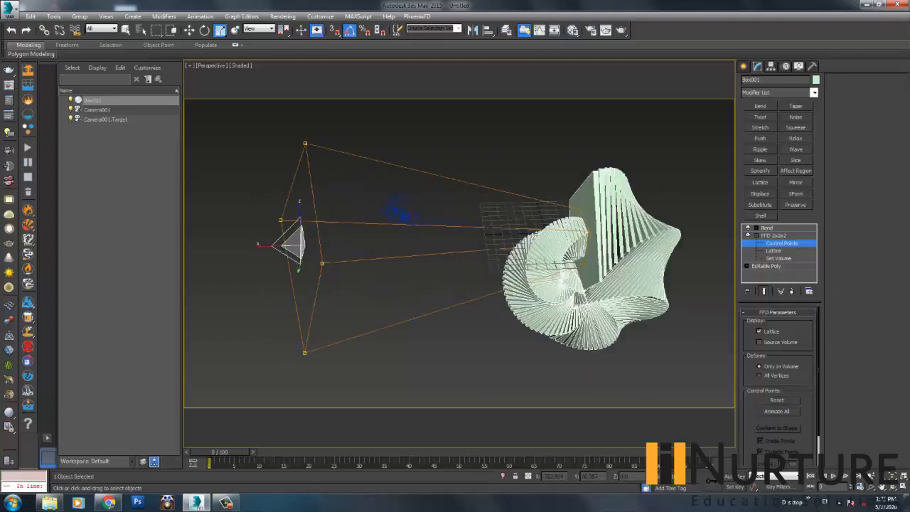
pyautogui.keyDown('alt'); pyautogui.moveTo(455, 266); pyautogui.dragTo(490, 256, button='middle'); pyautogui.keyUp('alt')
pyautogui.moveTo(311, 240)
pyautogui.mouseDown()
pyautogui.moveTo(311, 280)
pyautogui.moveTo(311, 242)
pyautogui.mouseUp()
# Switch the FFD 2x2x2 modifier off and on repeatedly to compare its effect on the bent shape.
pyautogui.click(747, 235)
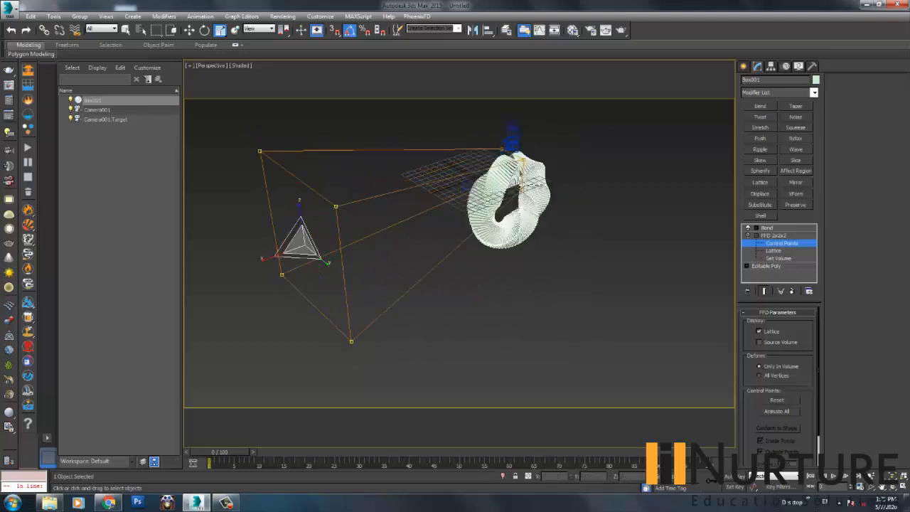
pyautogui.click(748, 235)
pyautogui.click(748, 236)
pyautogui.click(747, 235)
pyautogui.click(748, 235)
pyautogui.keyDown('alt'); pyautogui.moveTo(625, 284); pyautogui.dragTo(498, 284, button='middle'); pyautogui.keyUp('alt')
pyautogui.scroll(-3, 523, 281)
pyautogui.scroll(3, 515, 295)
pyautogui.scroll(2, 497, 284)
pyautogui.scroll(-2, 498, 284)
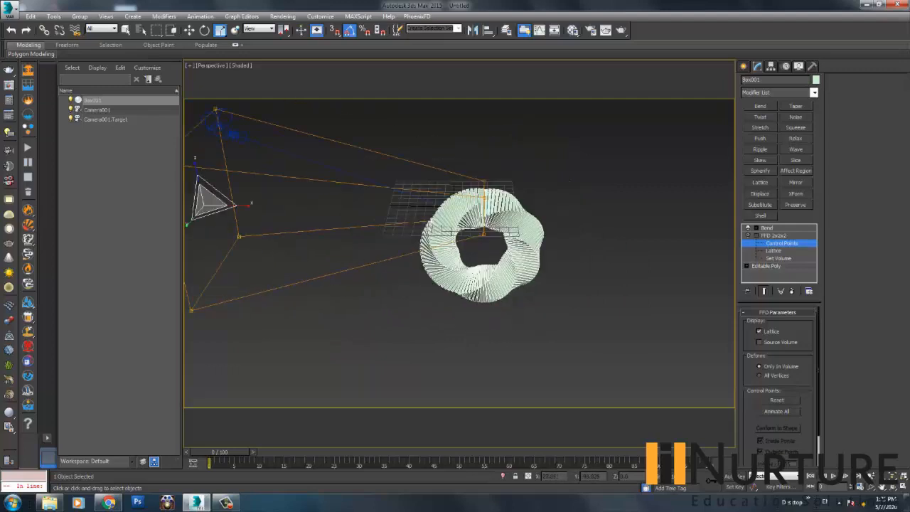
pyautogui.click(748, 235)
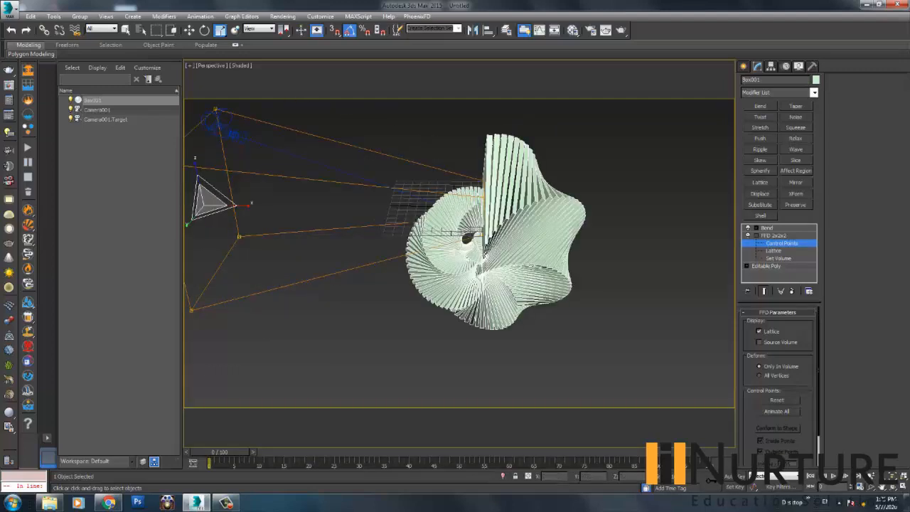
pyautogui.click(748, 235)
pyautogui.click(747, 235)
pyautogui.click(748, 235)
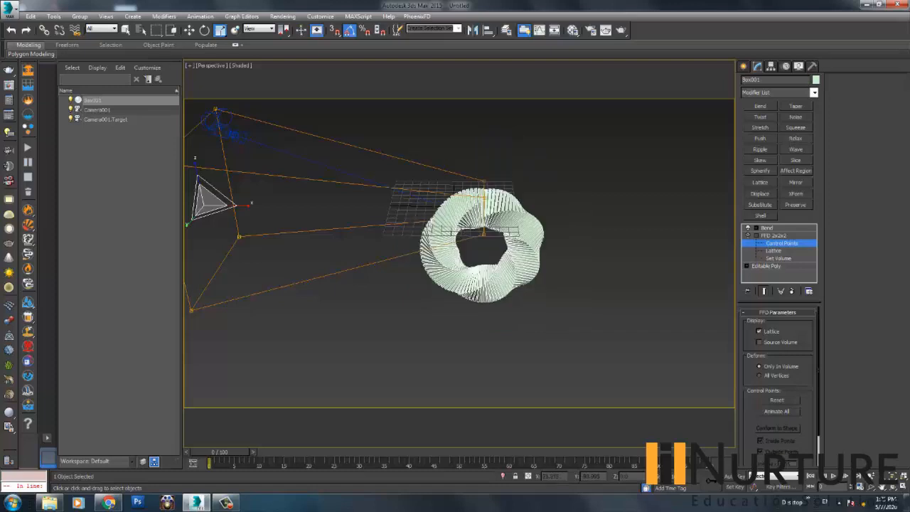
pyautogui.scroll(-3, 512, 248)
pyautogui.keyDown('alt'); pyautogui.moveTo(320, 234); pyautogui.dragTo(406, 227, button='middle'); pyautogui.keyUp('alt')
pyautogui.scroll(3, 374, 239)
pyautogui.click(748, 235)
# Toggle the Bend and FFD 2x2x2 modifiers to compare their effects, ending with both disabled.
pyautogui.click(767, 227)
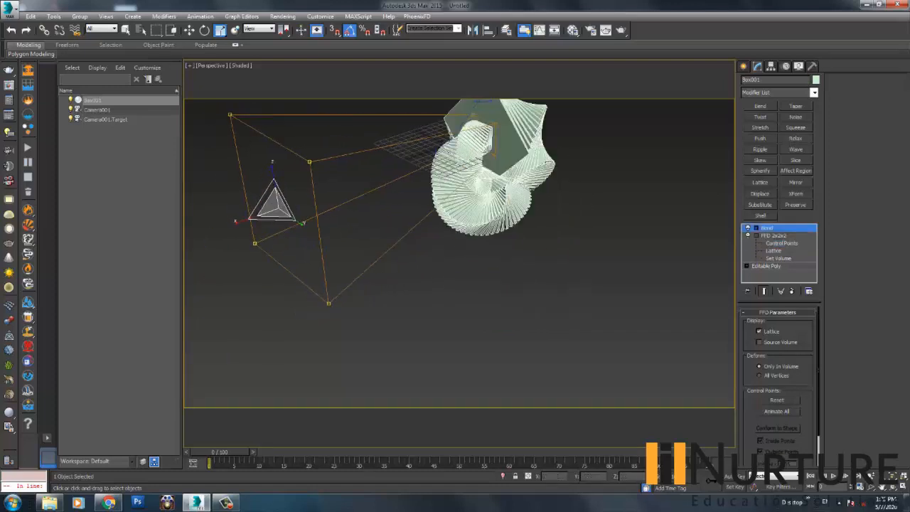
pyautogui.click(747, 228)
pyautogui.click(747, 227)
pyautogui.click(748, 227)
pyautogui.click(747, 227)
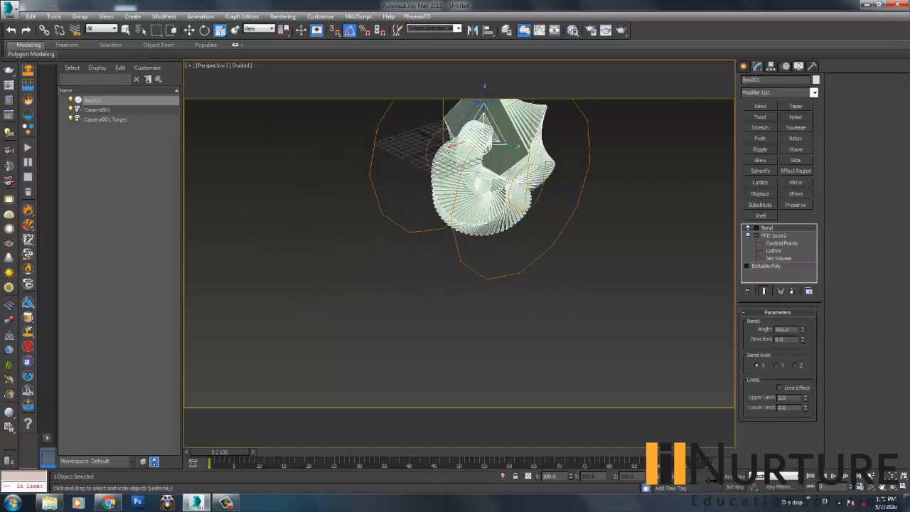
pyautogui.click(748, 227)
pyautogui.click(748, 235)
pyautogui.click(748, 236)
pyautogui.click(747, 236)
pyautogui.click(748, 235)
pyautogui.click(748, 235)
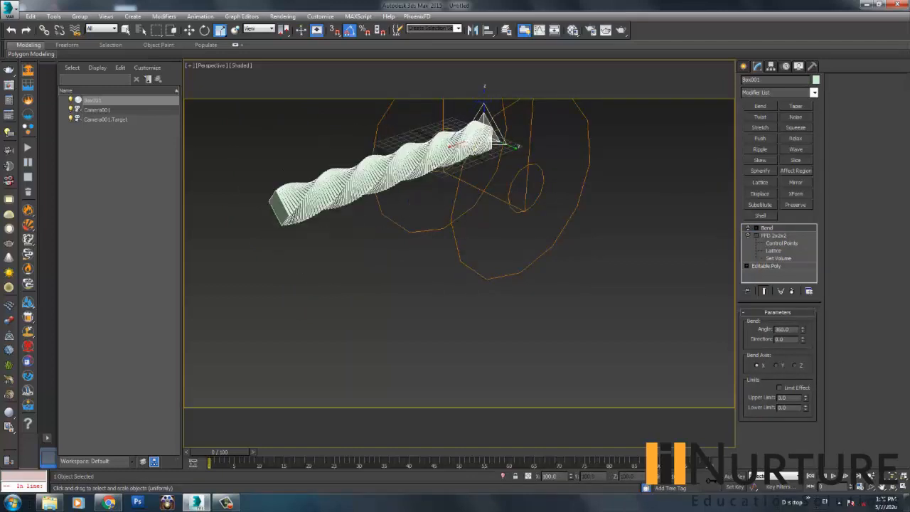
# Examine the straight twisted row with its modifiers disabled from several angles and distances.
pyautogui.keyDown('alt'); pyautogui.moveTo(455, 284); pyautogui.dragTo(398, 279, button='middle'); pyautogui.keyUp('alt')
pyautogui.scroll(-2, 419, 281)
pyautogui.scroll(2, 459, 235)
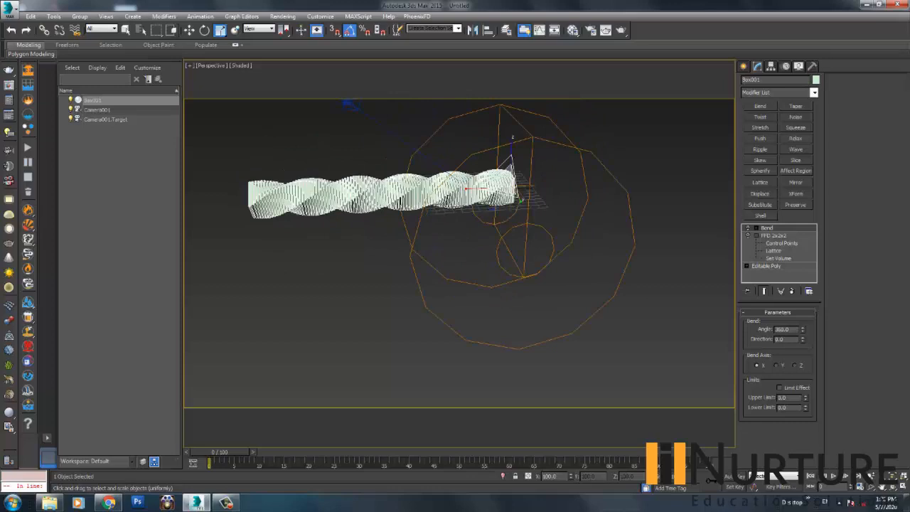
pyautogui.press('w')
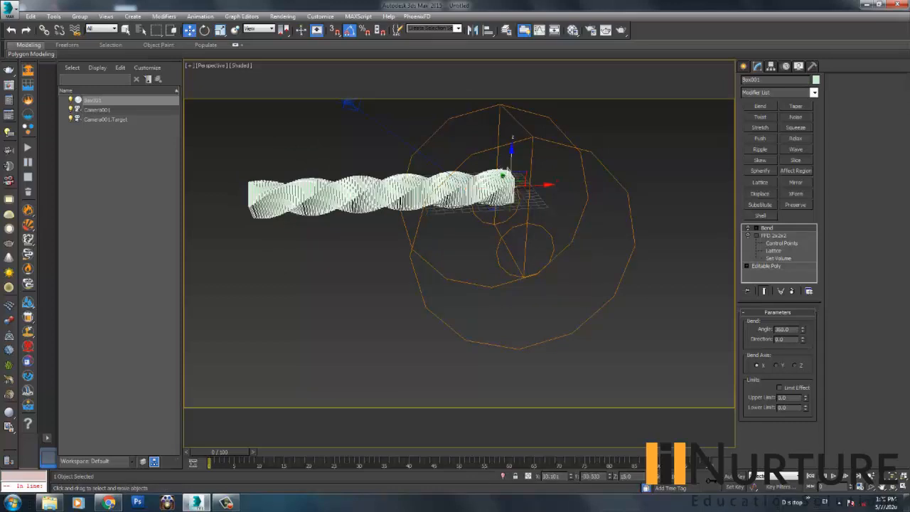
pyautogui.moveTo(426, 242); pyautogui.dragTo(420, 260, button='middle')
pyautogui.scroll(-2, 421, 260)
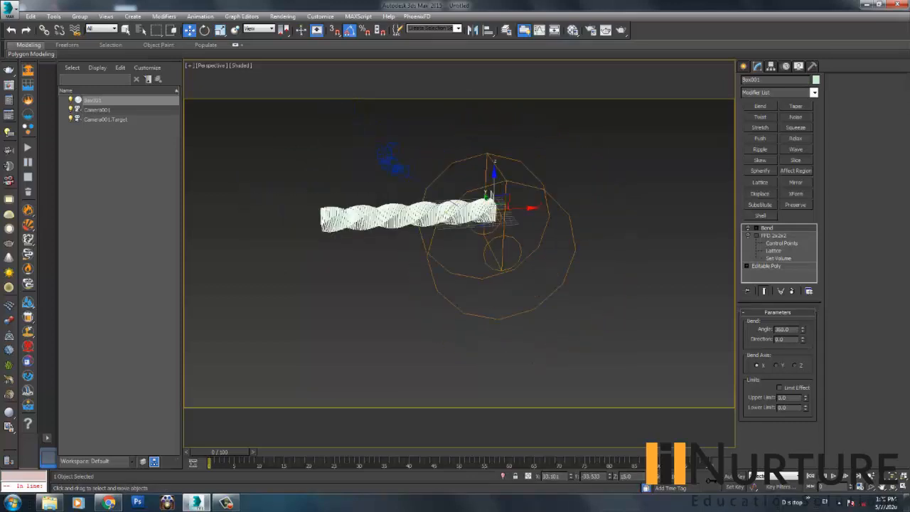
pyautogui.scroll(2, 421, 260)
pyautogui.click(384, 285)
pyautogui.click(398, 212)
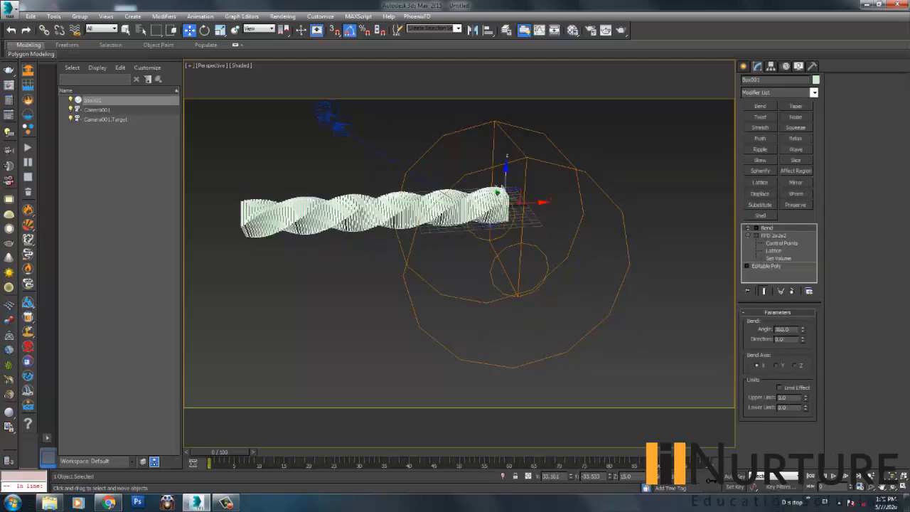
pyautogui.scroll(5, 412, 160)
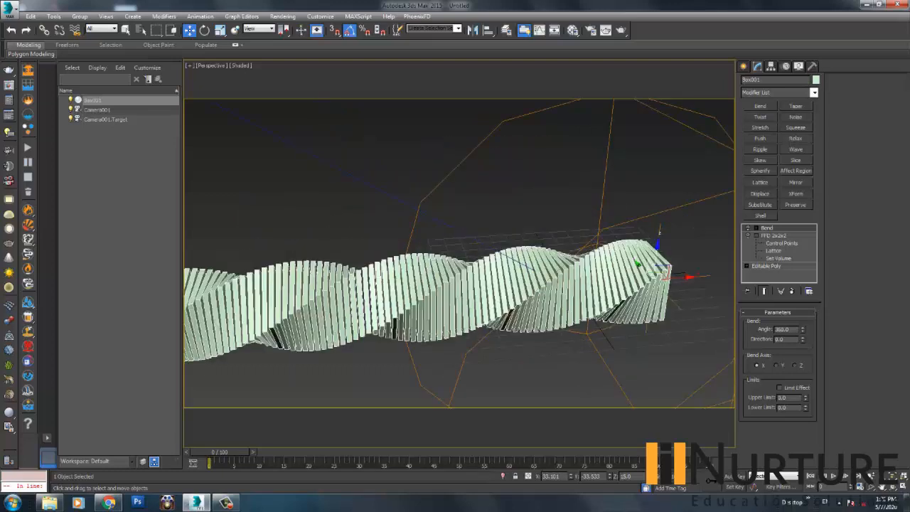
pyautogui.scroll(-3, 415, 171)
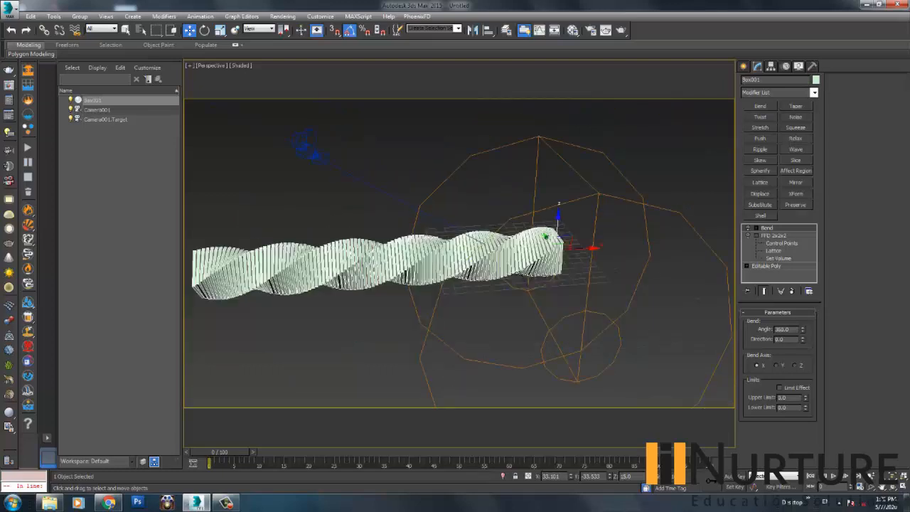
# Delete the twisted row from the scene.
pyautogui.press('Delete')
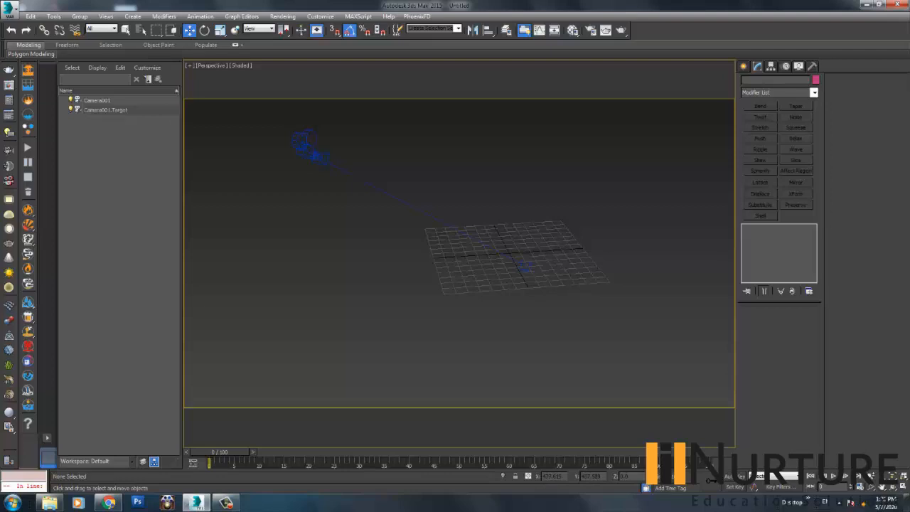
pyautogui.keyDown('alt'); pyautogui.moveTo(522, 253); pyautogui.dragTo(483, 254, button='middle'); pyautogui.keyUp('alt')
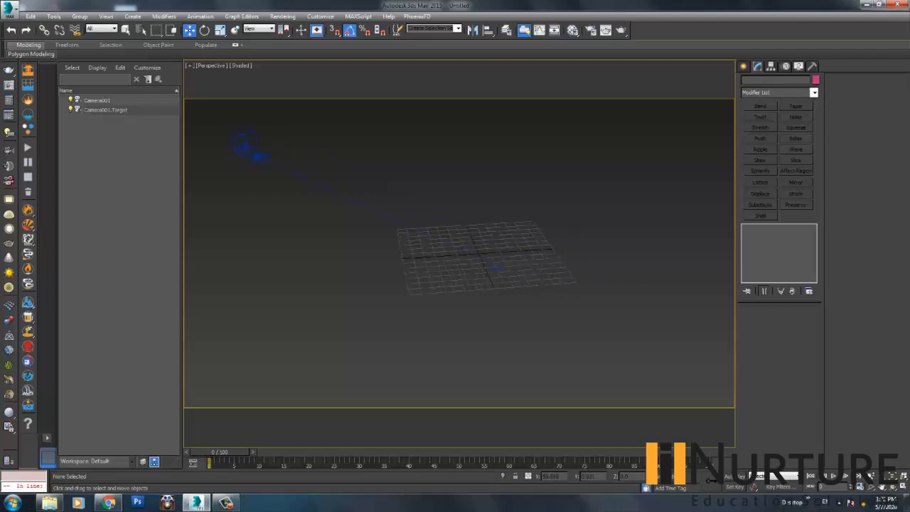
pyautogui.scroll(-3, 483, 254)
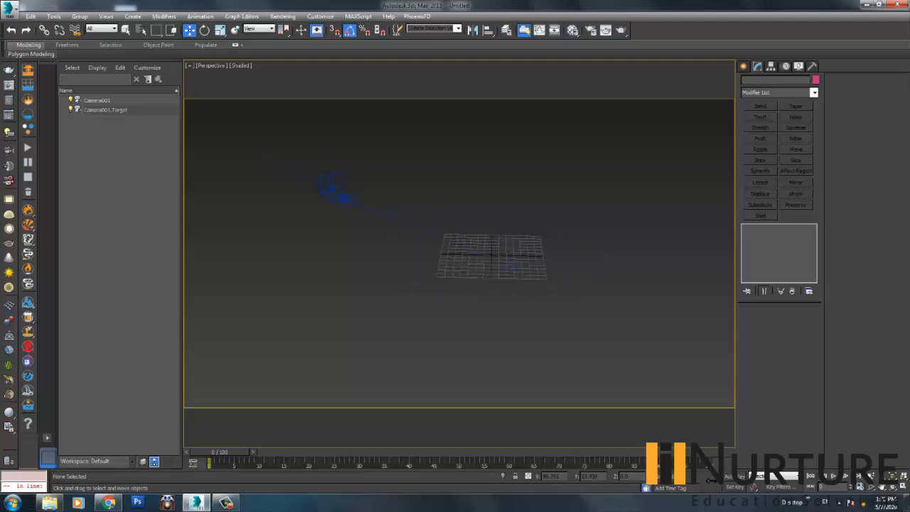
# Change the viewport to the front view and bring up the spline shape tools.
pyautogui.click(743, 66)
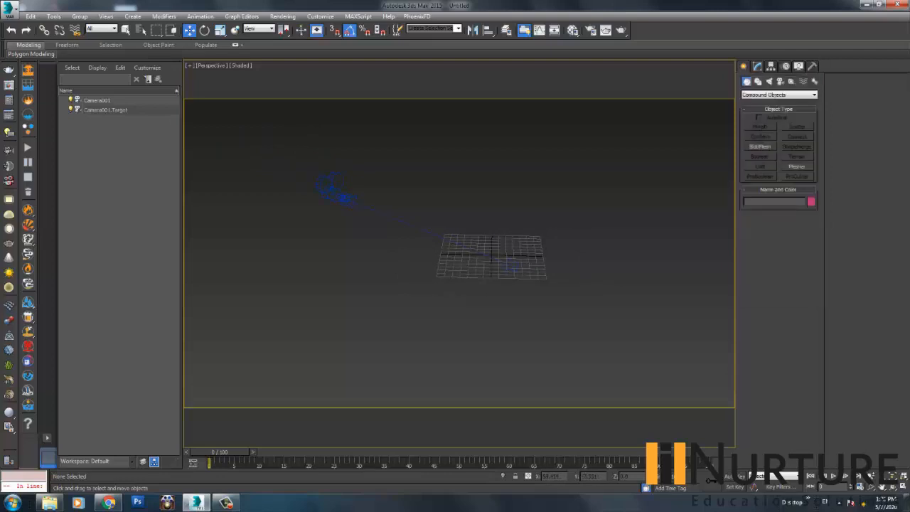
pyautogui.scroll(3, 476, 251)
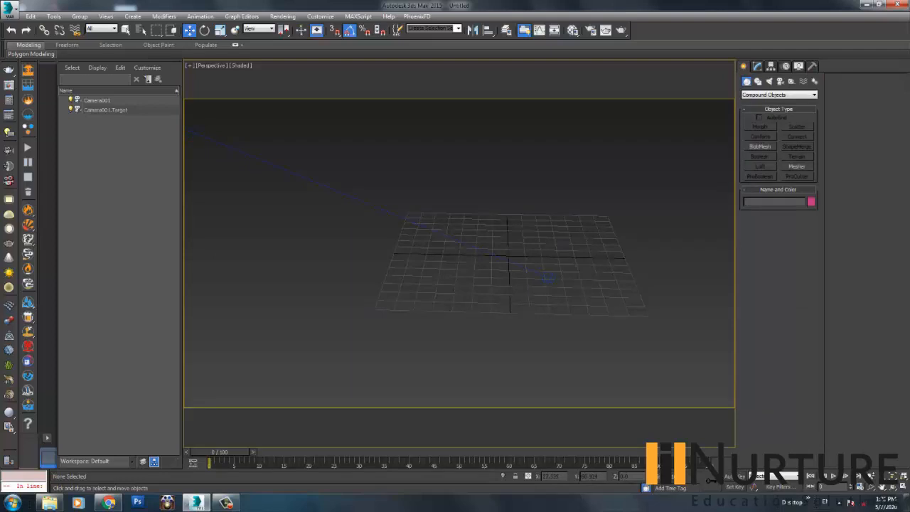
pyautogui.press('f')
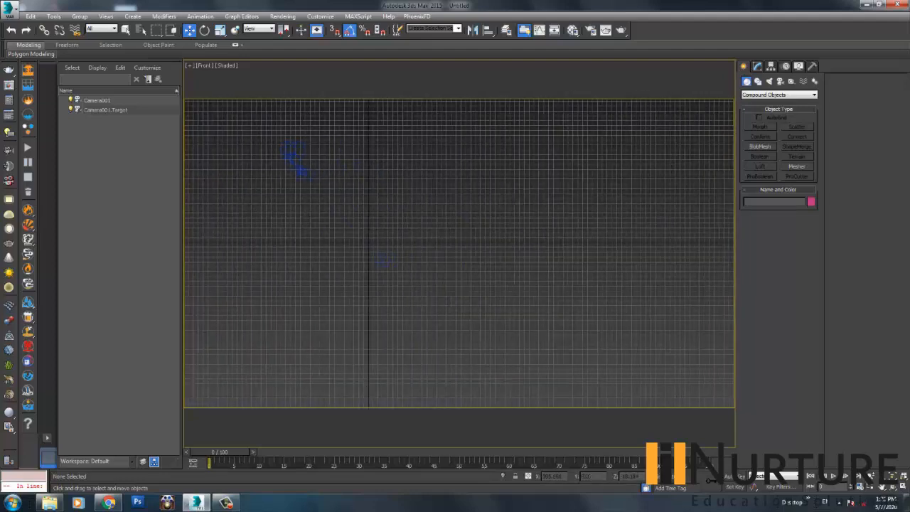
pyautogui.scroll(2, 471, 245)
pyautogui.click(757, 81)
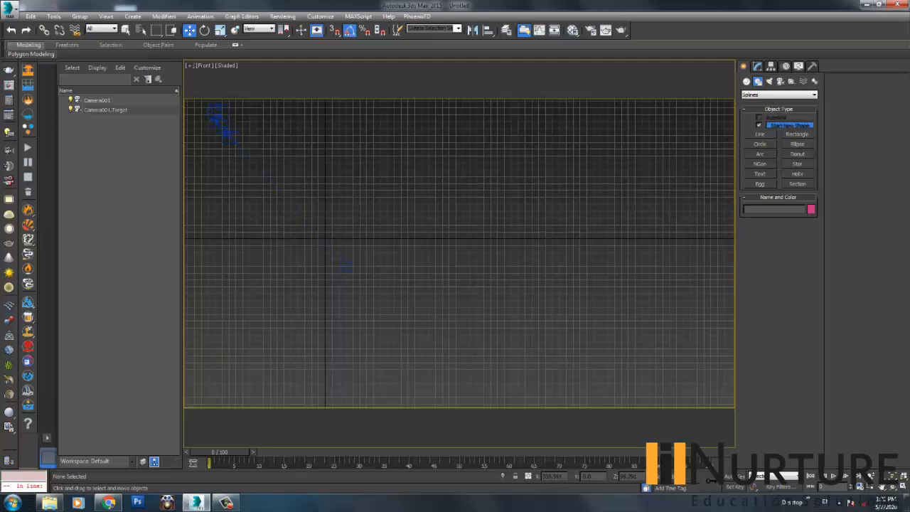
pyautogui.hotkey('alt', 'w')
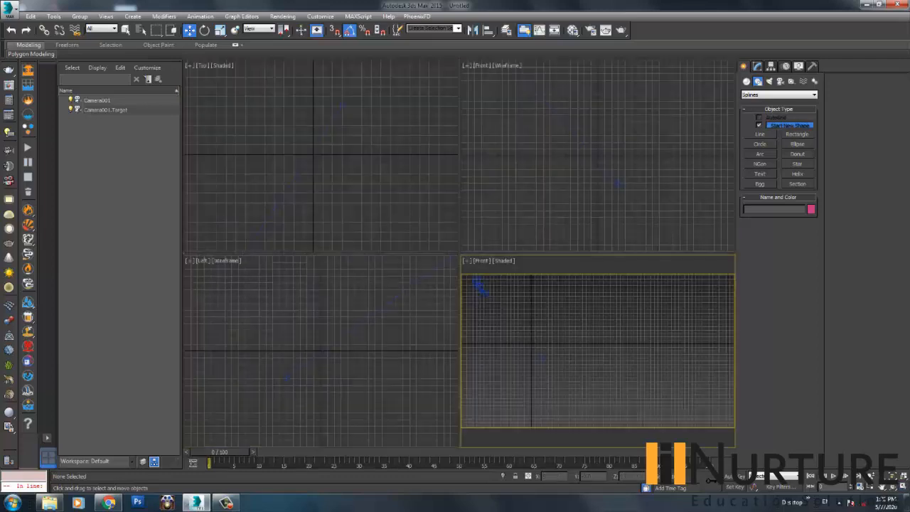
pyautogui.hotkey('alt', 'w')
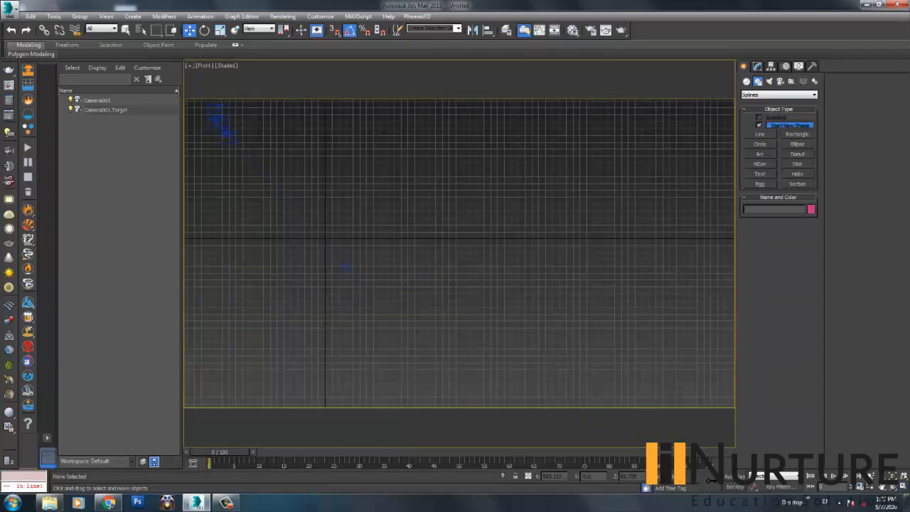
pyautogui.click(746, 81)
pyautogui.click(778, 95)
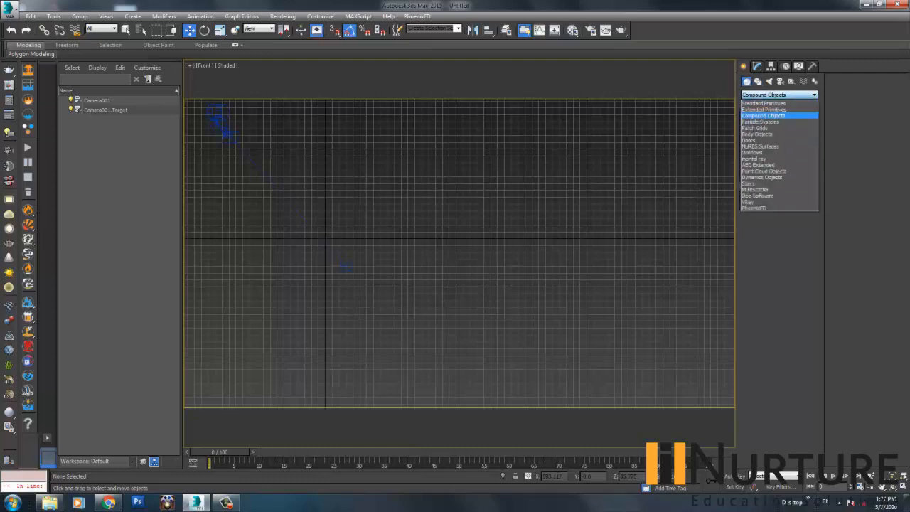
pyautogui.click(762, 115)
pyautogui.click(778, 94)
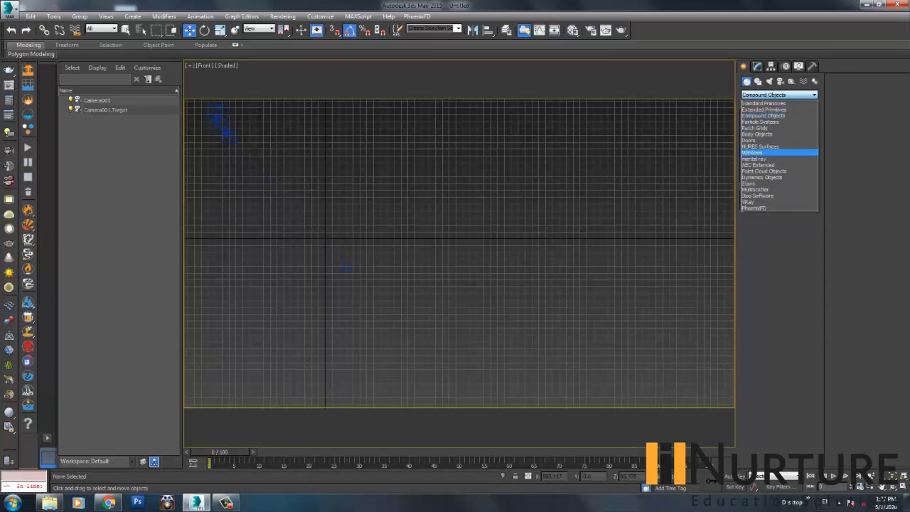
pyautogui.click(752, 152)
pyautogui.click(206, 66)
pyautogui.click(228, 101)
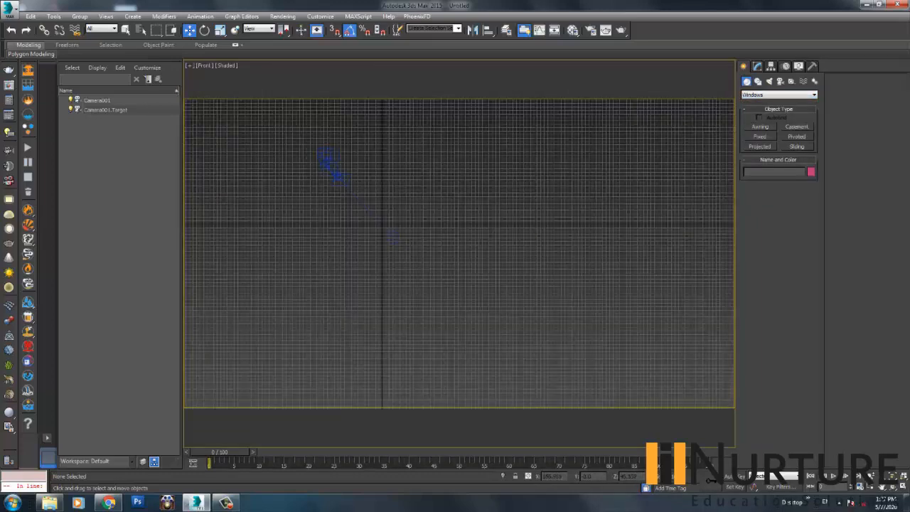
# Draw an open ten-vertex line of straight segments in the front view, shaping a half goblet profile with bowl, stem and flat base.
pyautogui.click(758, 81)
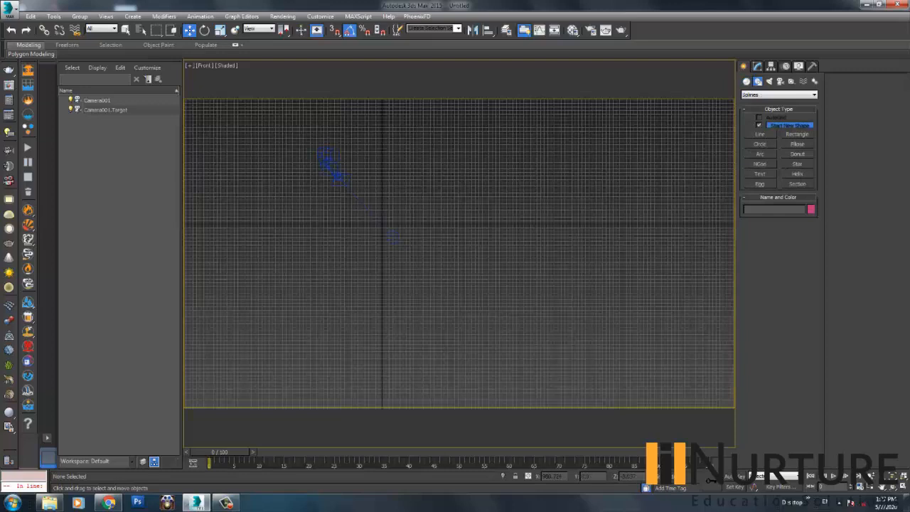
pyautogui.click(759, 134)
pyautogui.click(544, 155)
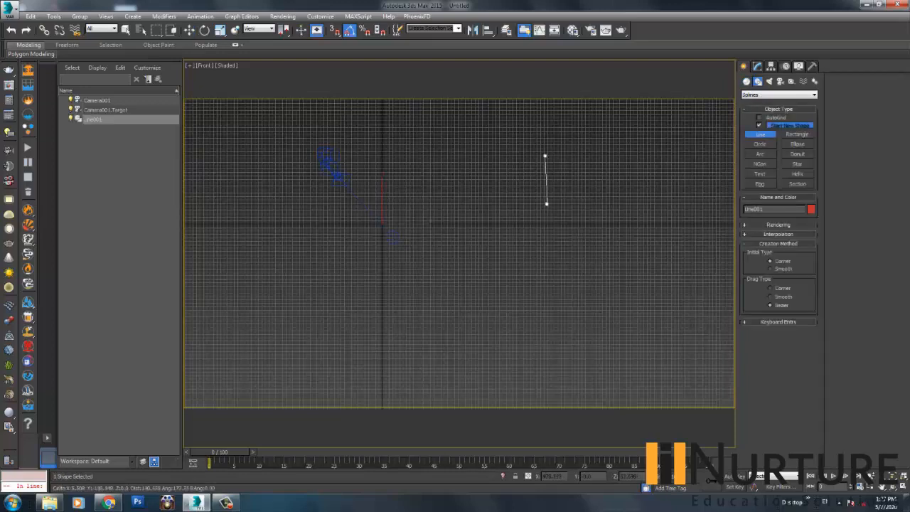
pyautogui.click(546, 204)
pyautogui.click(515, 242)
pyautogui.click(484, 282)
pyautogui.click(482, 329)
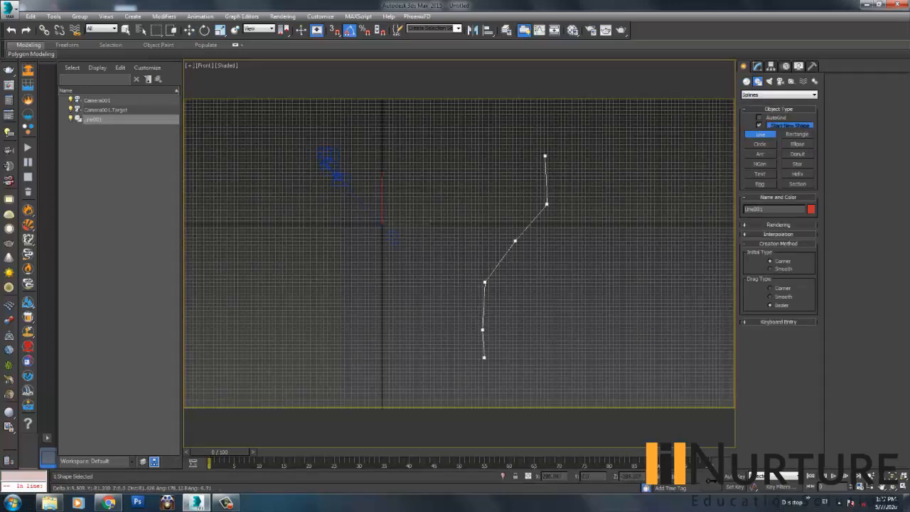
pyautogui.click(482, 360)
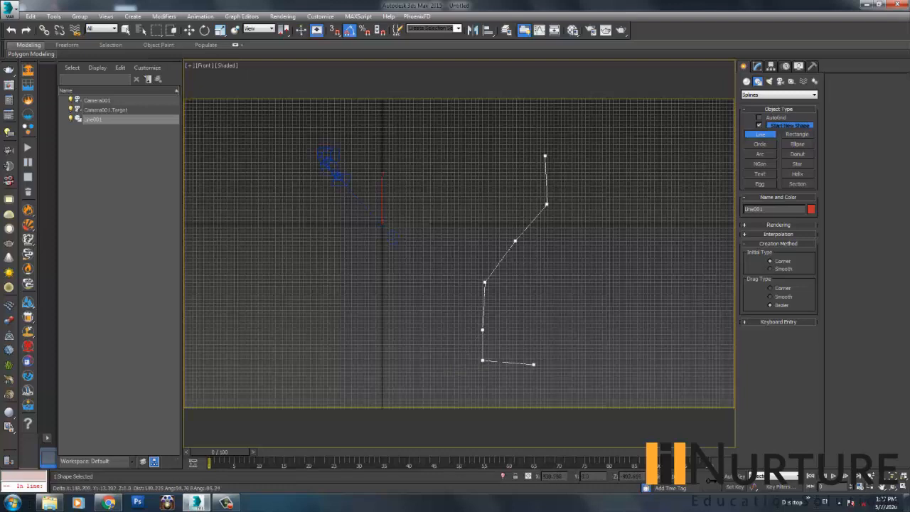
pyautogui.click(533, 365)
pyautogui.click(544, 374)
pyautogui.click(479, 378)
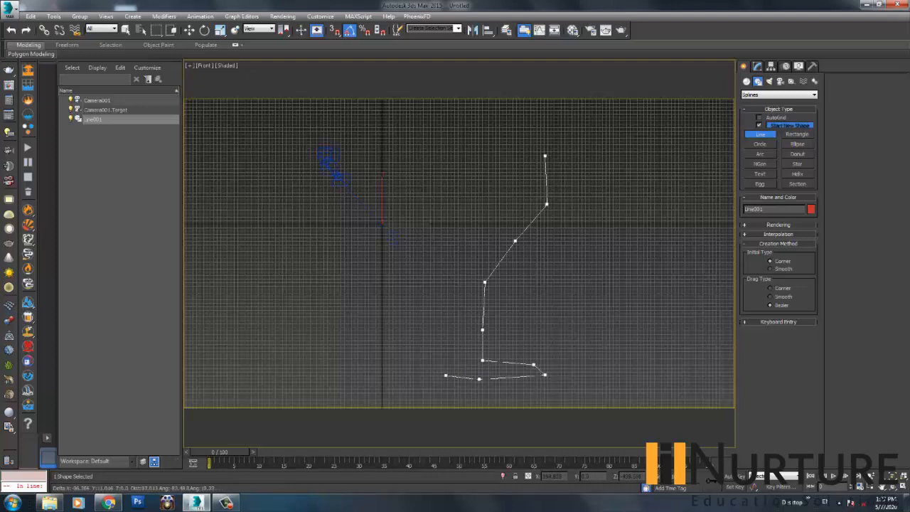
pyautogui.click(444, 378)
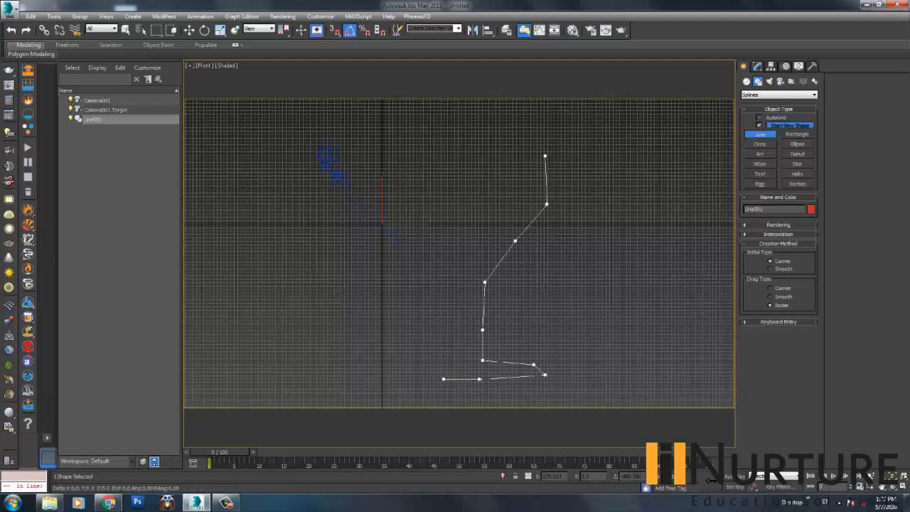
pyautogui.rightClick(443, 378)
# Move the profile's third vertex from the top outward to widen the bowl, and make all vertices Smooth.
pyautogui.click(757, 65)
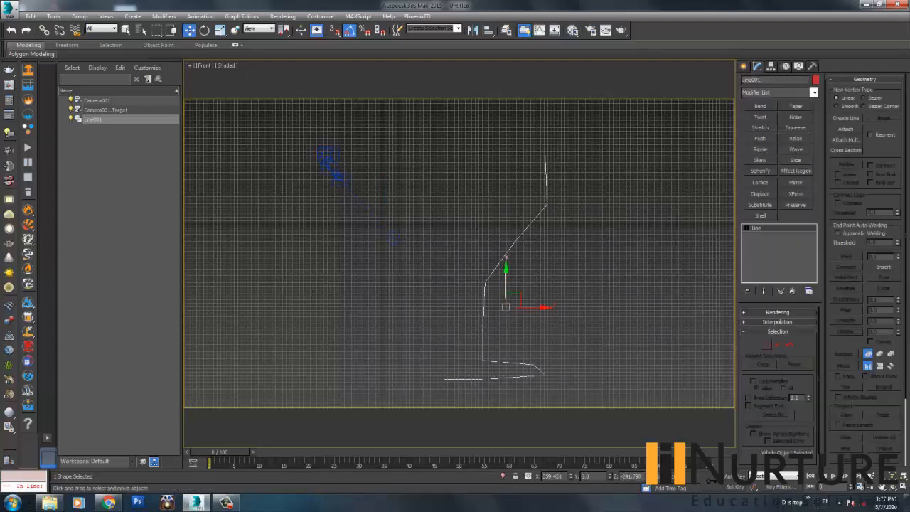
pyautogui.click(766, 343)
pyautogui.moveTo(460, 222); pyautogui.dragTo(532, 240)
pyautogui.moveTo(423, 112); pyautogui.dragTo(624, 393)
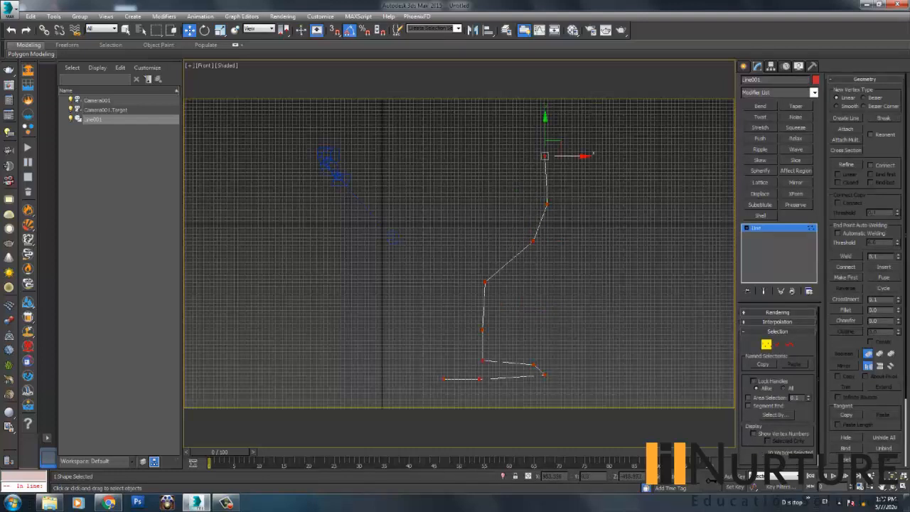
pyautogui.rightClick(545, 375)
pyautogui.click(529, 290)
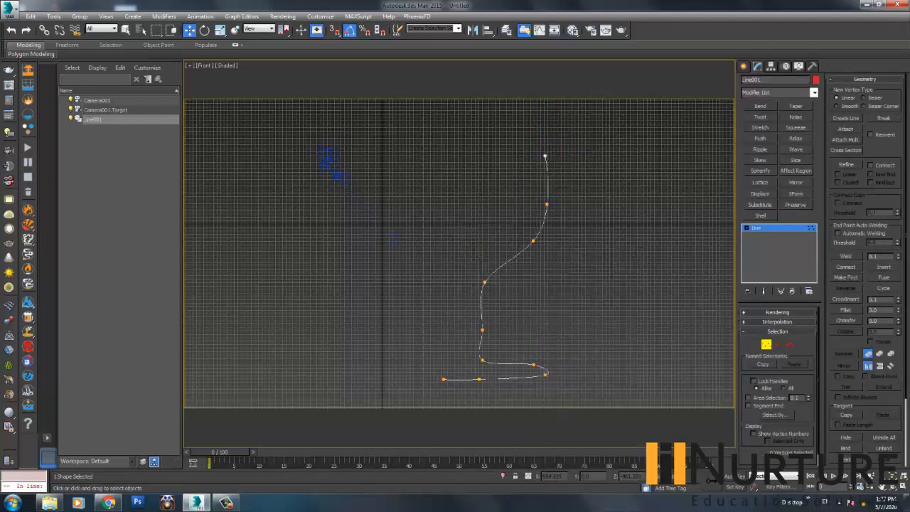
# Delete the lower stem vertex and raise the vertex at the foot of the stem.
pyautogui.click(482, 329)
pyautogui.press('Delete')
pyautogui.click(482, 361)
pyautogui.moveTo(482, 360); pyautogui.dragTo(482, 345)
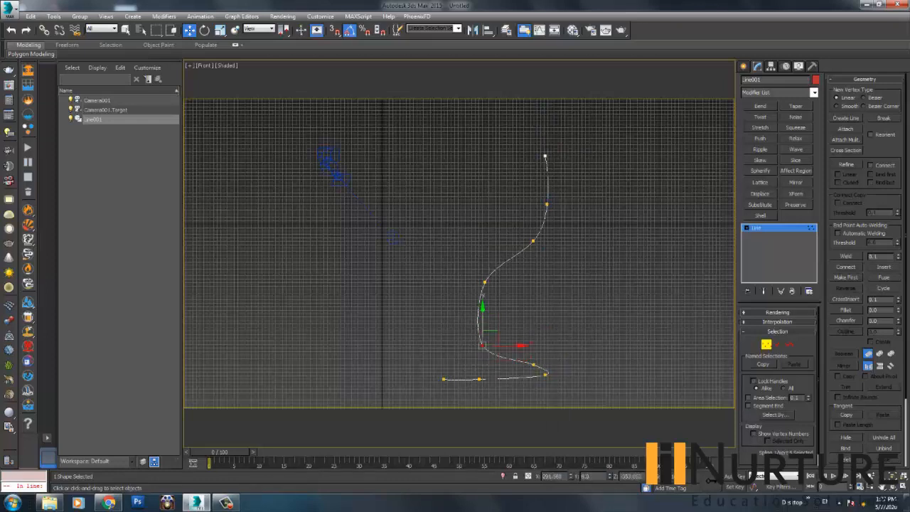
# Change the two vertices at the inner end of the base's underside to Bezier.
pyautogui.click(480, 379)
pyautogui.rightClick(474, 340)
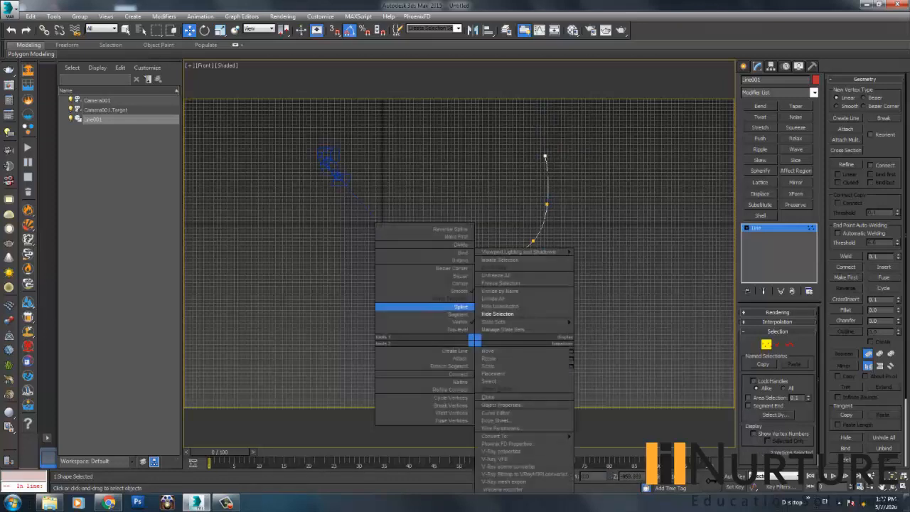
pyautogui.click(460, 275)
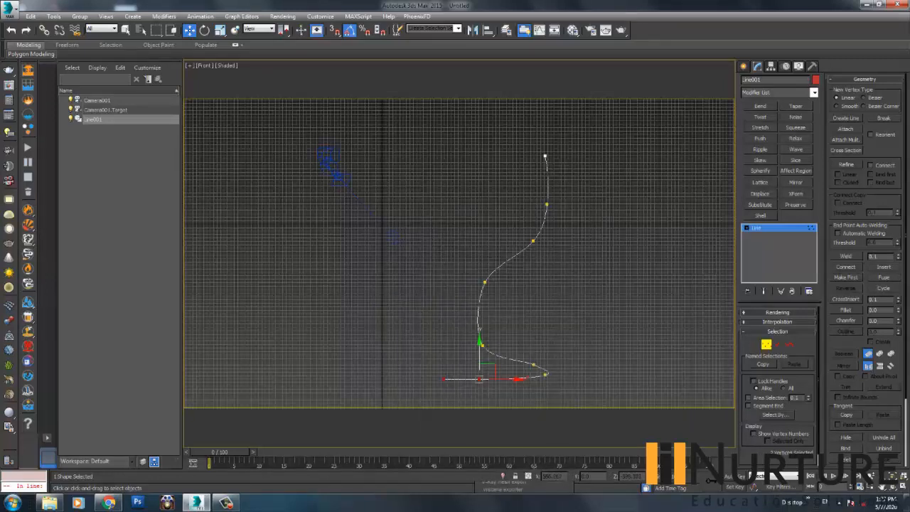
pyautogui.click(587, 305)
# Outline the whole spline to give the profile a thin closed wall.
pyautogui.moveTo(587, 306); pyautogui.dragTo(574, 305, button='middle')
pyautogui.press('1')
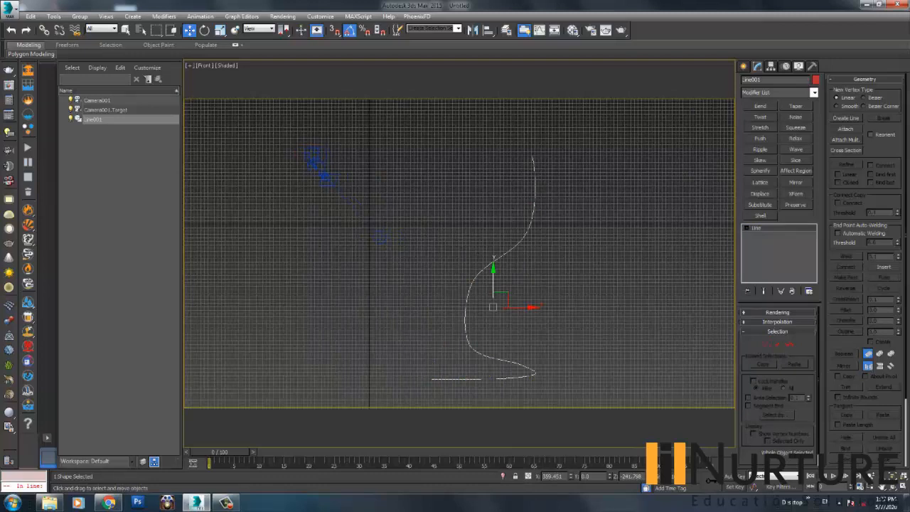
pyautogui.click(569, 213)
pyautogui.moveTo(538, 196); pyautogui.dragTo(524, 209)
pyautogui.click(789, 345)
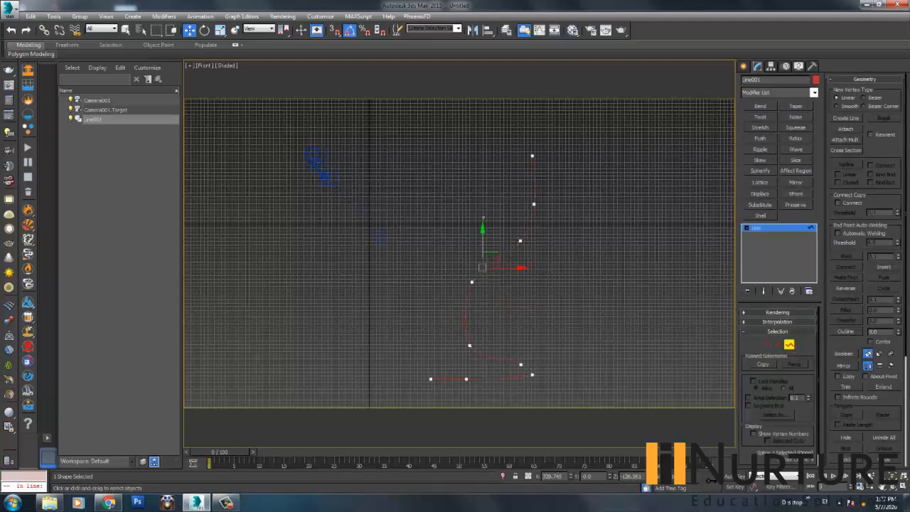
pyautogui.moveTo(897, 332); pyautogui.dragTo(898, 354)
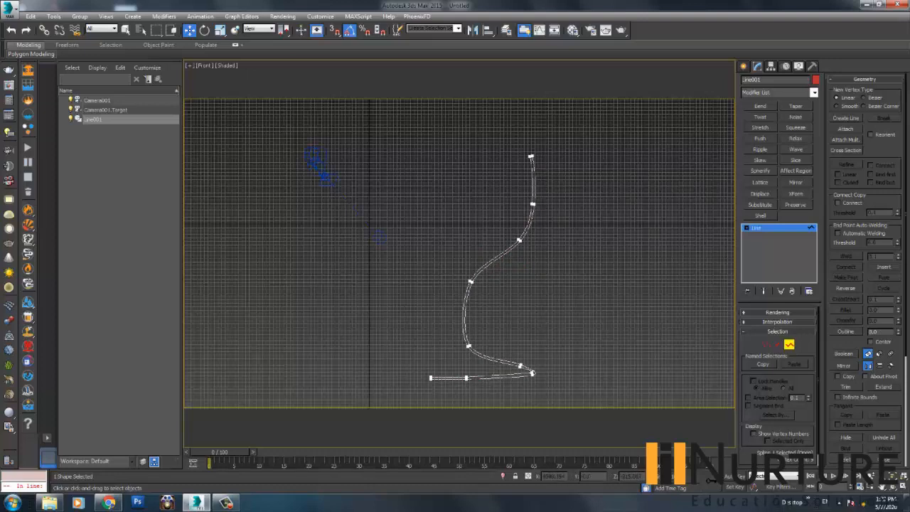
pyautogui.click(789, 344)
# Move only the profile's pivot to the vertex at the inner end of the base, using snapping.
pyautogui.moveTo(491, 341); pyautogui.dragTo(478, 296, button='middle')
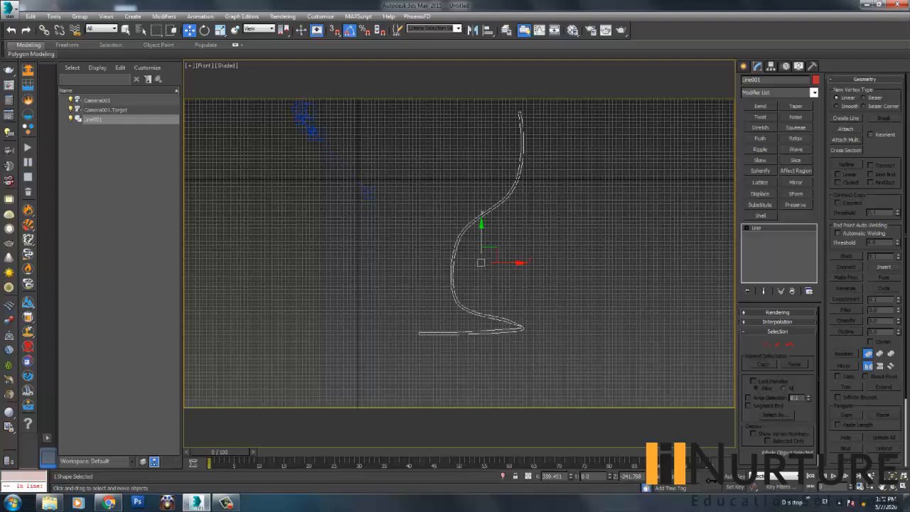
pyautogui.moveTo(478, 296); pyautogui.dragTo(480, 281, button='middle')
pyautogui.click(770, 65)
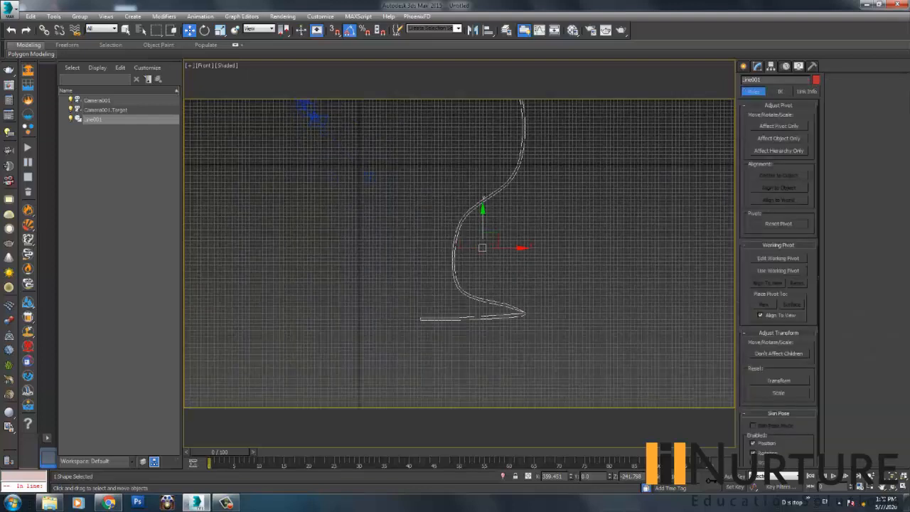
pyautogui.click(778, 126)
pyautogui.press('s')
pyautogui.moveTo(482, 248); pyautogui.dragTo(420, 317)
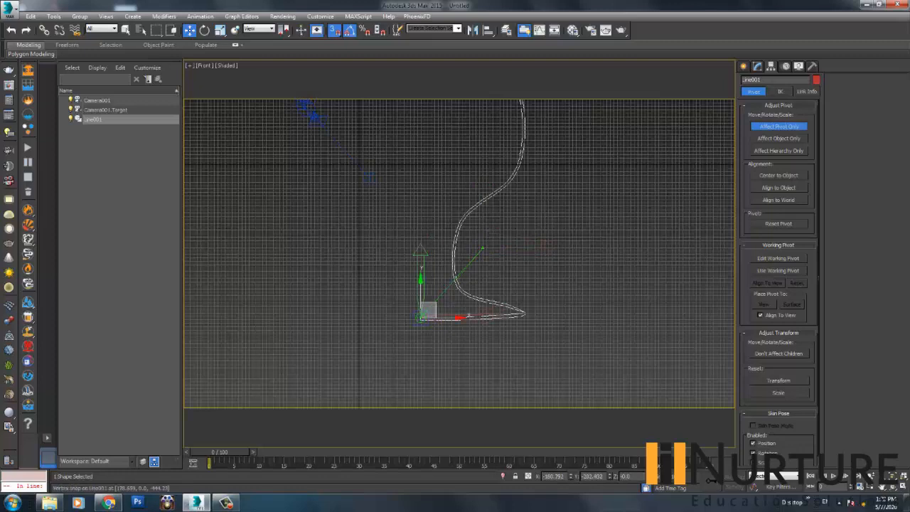
pyautogui.click(778, 125)
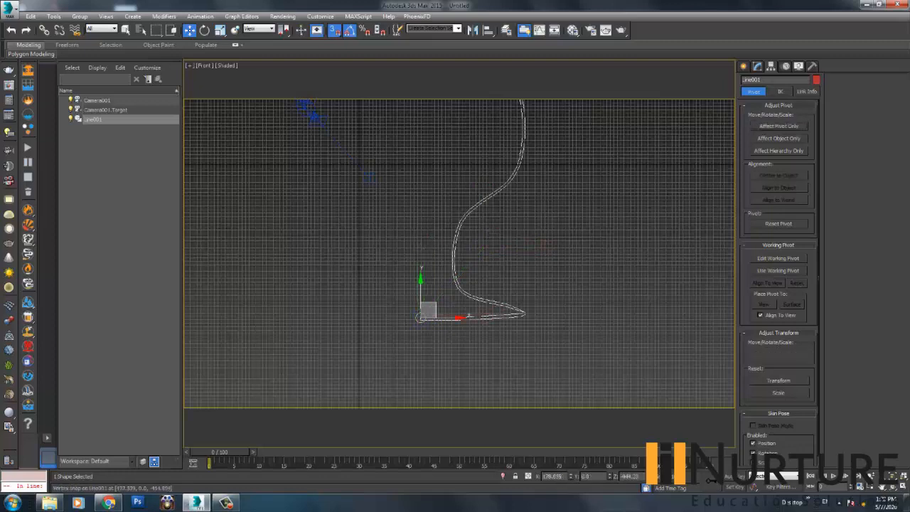
pyautogui.press('s')
# Switch to the perspective view and examine the outlined profile and its pivot from several distances.
pyautogui.moveTo(436, 310); pyautogui.dragTo(456, 286, button='middle')
pyautogui.scroll(2, 456, 286)
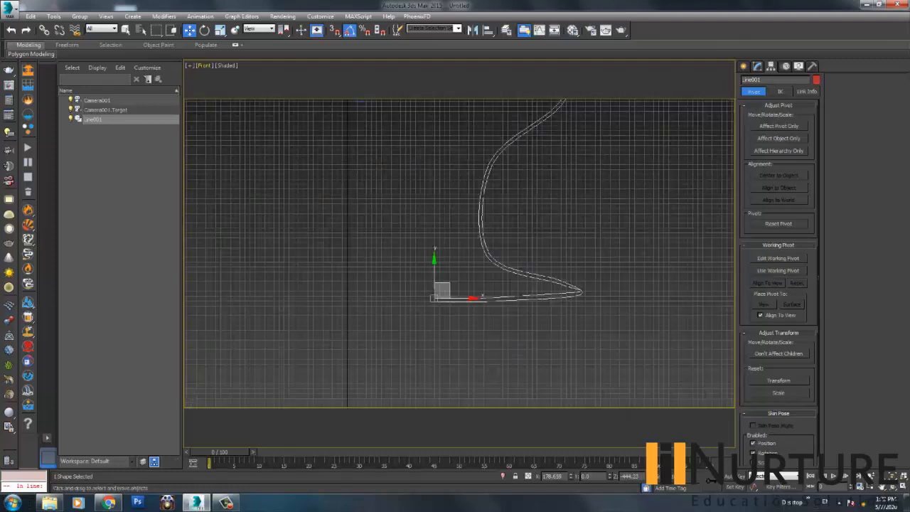
pyautogui.click(205, 66)
pyautogui.click(228, 95)
pyautogui.scroll(-3, 426, 284)
pyautogui.moveTo(426, 284); pyautogui.dragTo(481, 281, button='middle')
pyautogui.scroll(3, 464, 258)
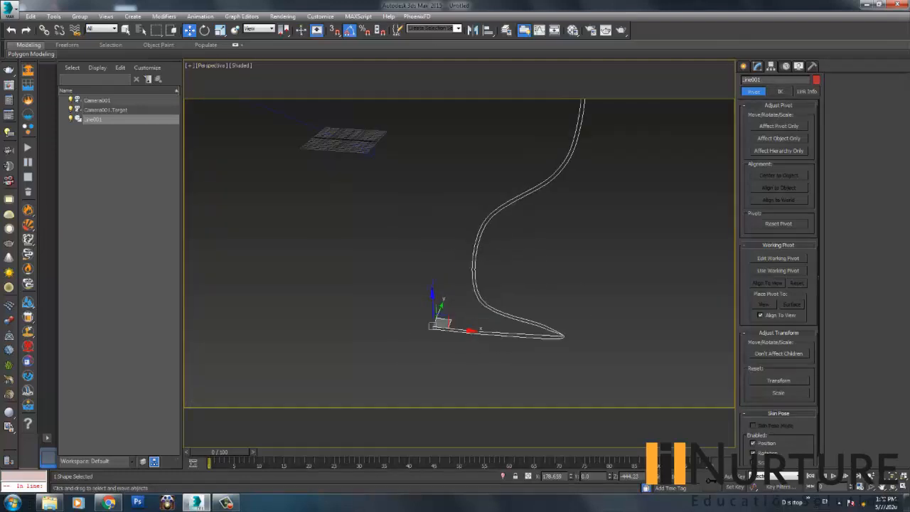
pyautogui.scroll(-4, 521, 287)
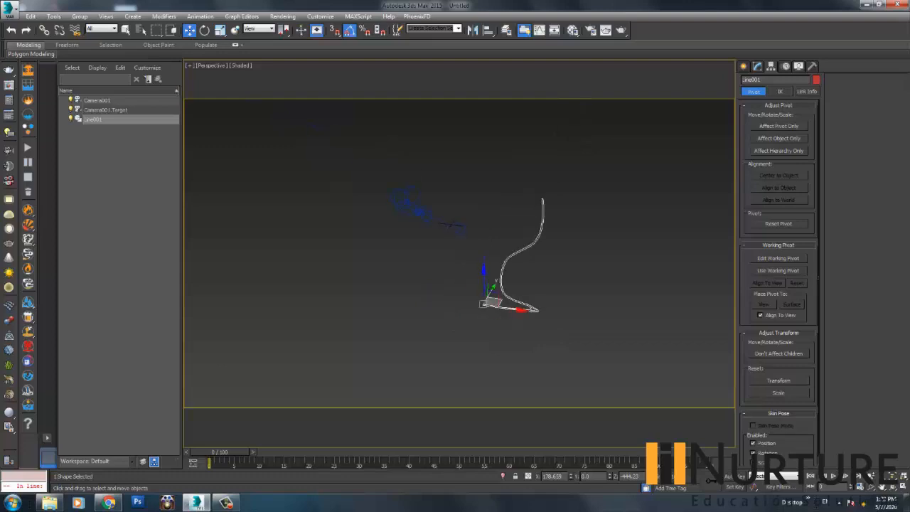
pyautogui.keyDown('alt'); pyautogui.moveTo(521, 287); pyautogui.dragTo(526, 295, button='middle'); pyautogui.keyUp('alt')
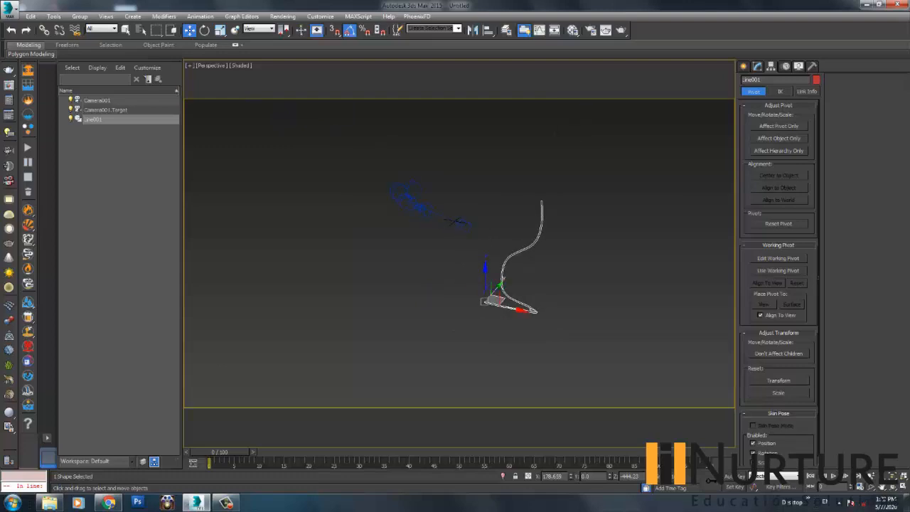
pyautogui.scroll(3, 519, 263)
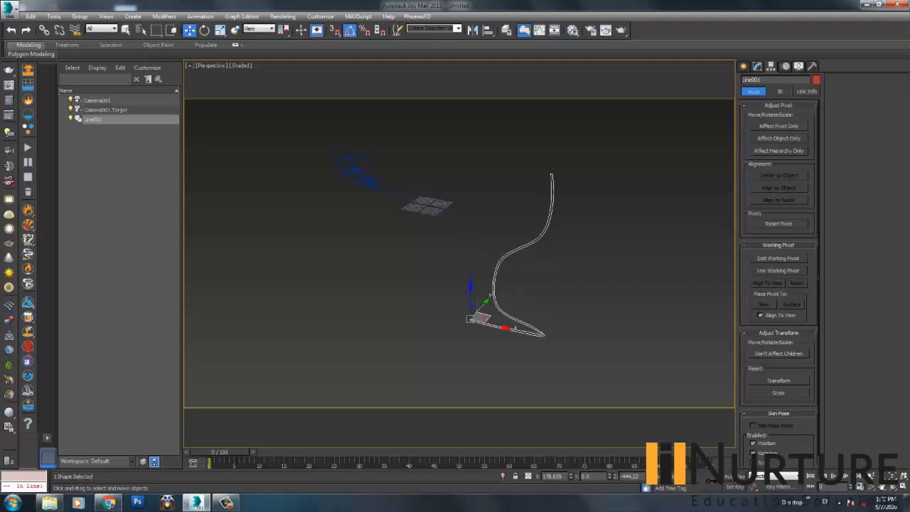
pyautogui.click(744, 66)
pyautogui.click(757, 66)
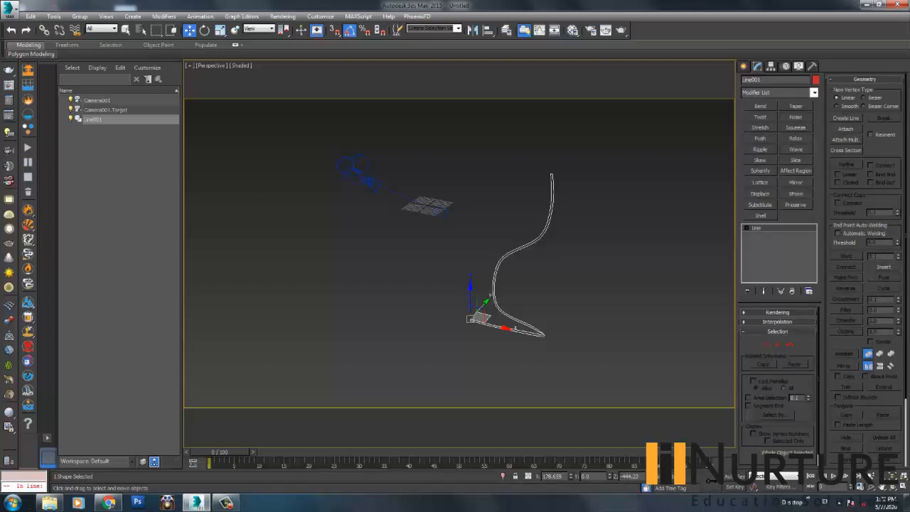
pyautogui.click(744, 66)
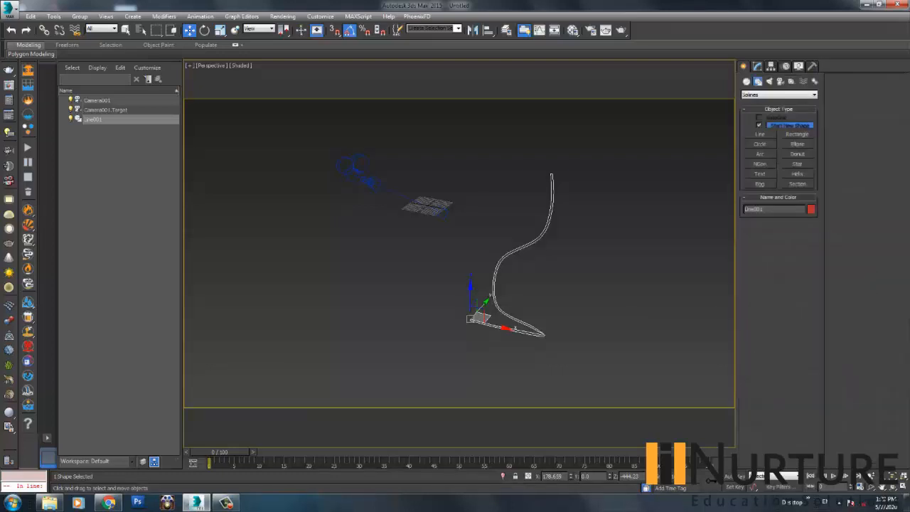
# Apply the Lathe modifier to the outlined profile to turn it into a full goblet.
pyautogui.click(746, 81)
pyautogui.click(778, 95)
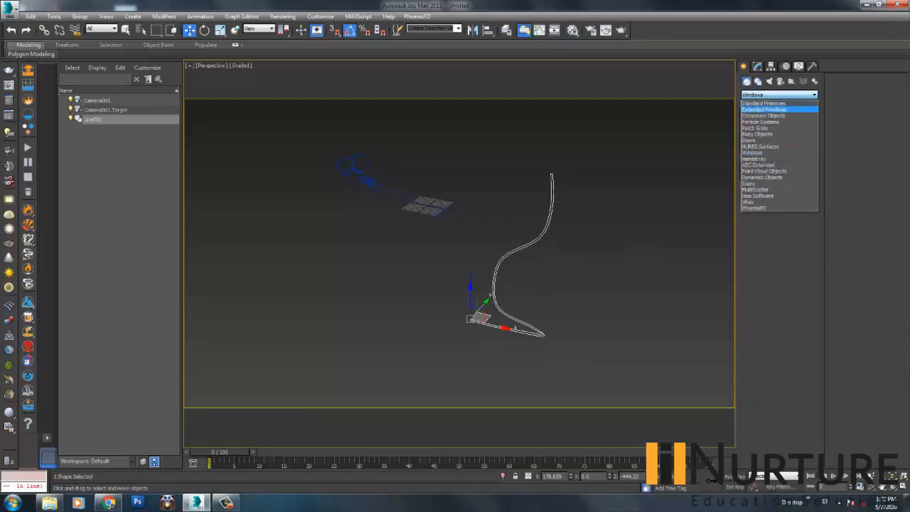
pyautogui.click(763, 115)
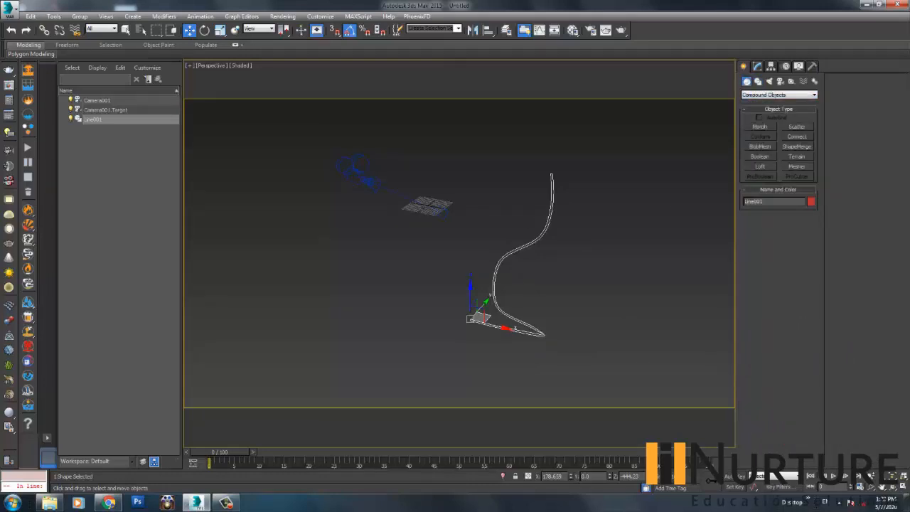
pyautogui.click(756, 66)
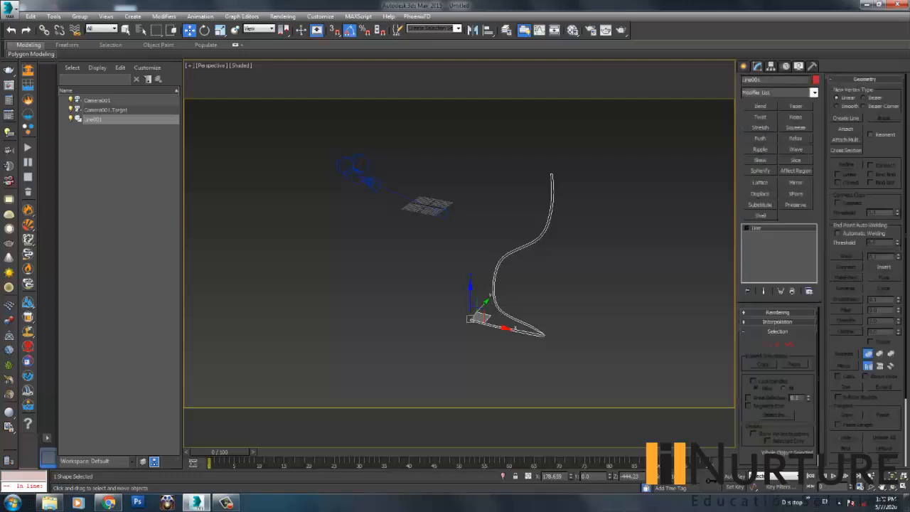
pyautogui.click(778, 93)
pyautogui.press('l')
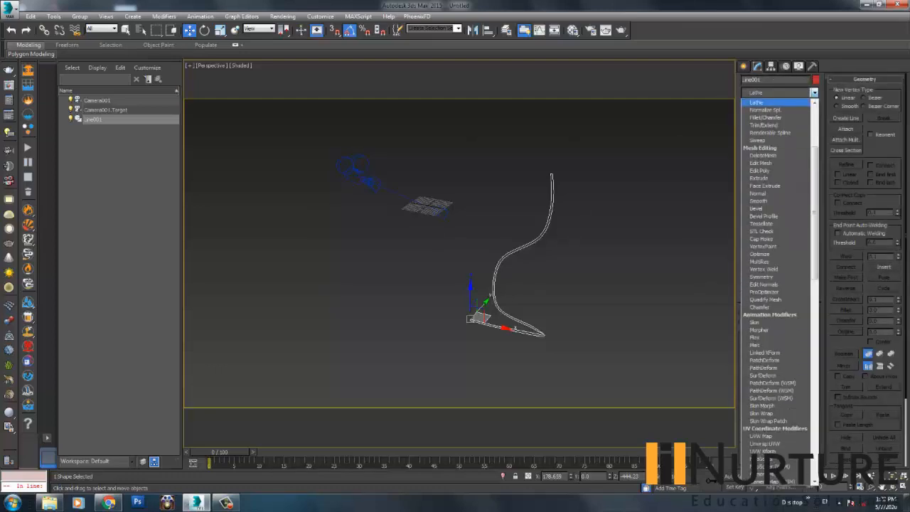
pyautogui.press('Return')
pyautogui.moveTo(470, 248)
pyautogui.keyDown('alt'); pyautogui.mouseDown(button='middle')
pyautogui.moveTo(470, 306)
pyautogui.moveTo(471, 263)
pyautogui.mouseUp(button='middle'); pyautogui.keyUp('alt')
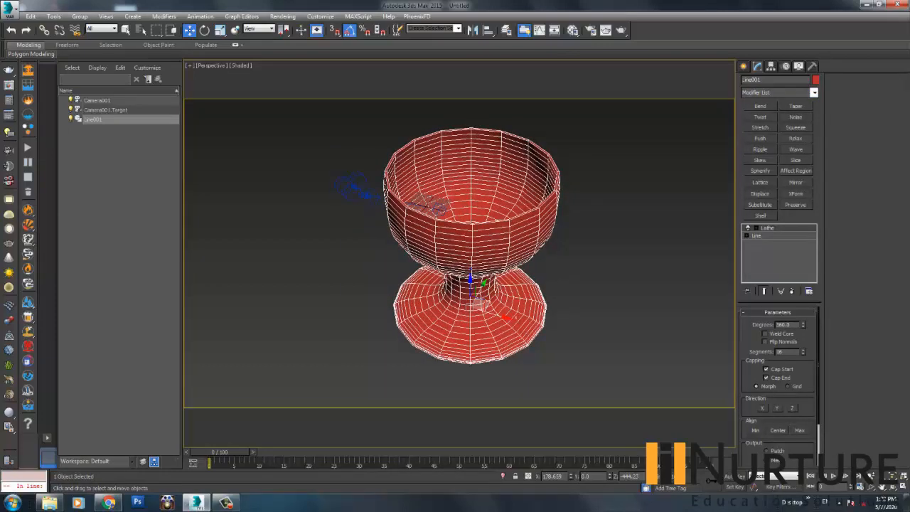
# Set the Lathe sweep to 180 degrees to inspect the cut-open goblet, and restore it to 360 degrees.
pyautogui.moveTo(803, 324); pyautogui.dragTo(803, 302)
pyautogui.doubleClick(787, 325)
pyautogui.write('180')
pyautogui.press('Return')
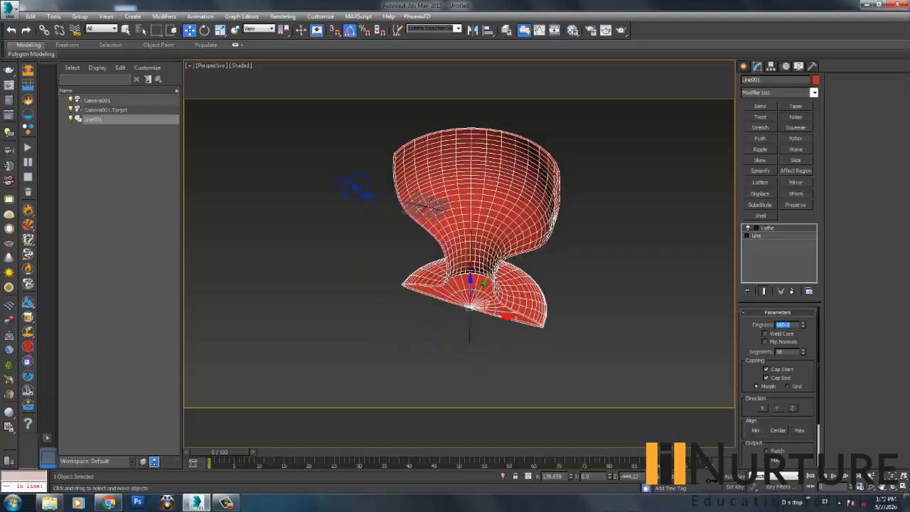
pyautogui.keyDown('alt'); pyautogui.moveTo(491, 284); pyautogui.dragTo(483, 256, button='middle'); pyautogui.keyUp('alt')
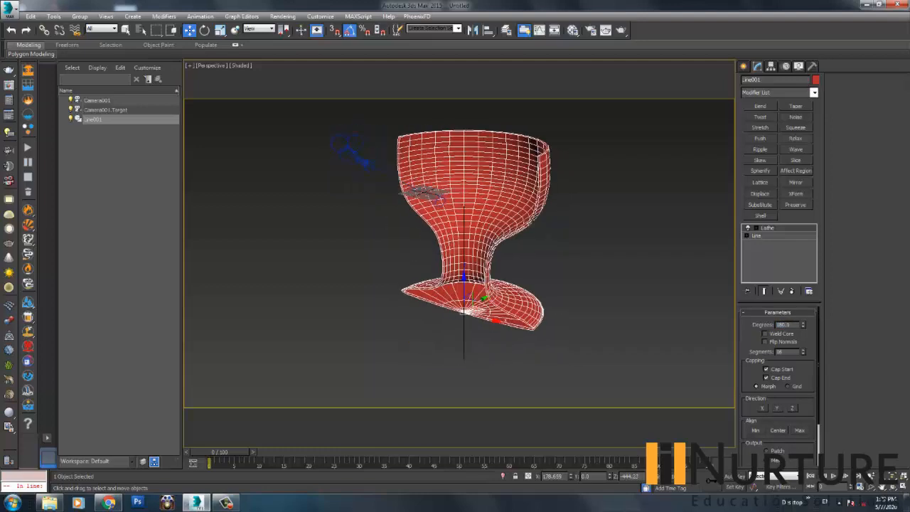
pyautogui.scroll(5, 508, 249)
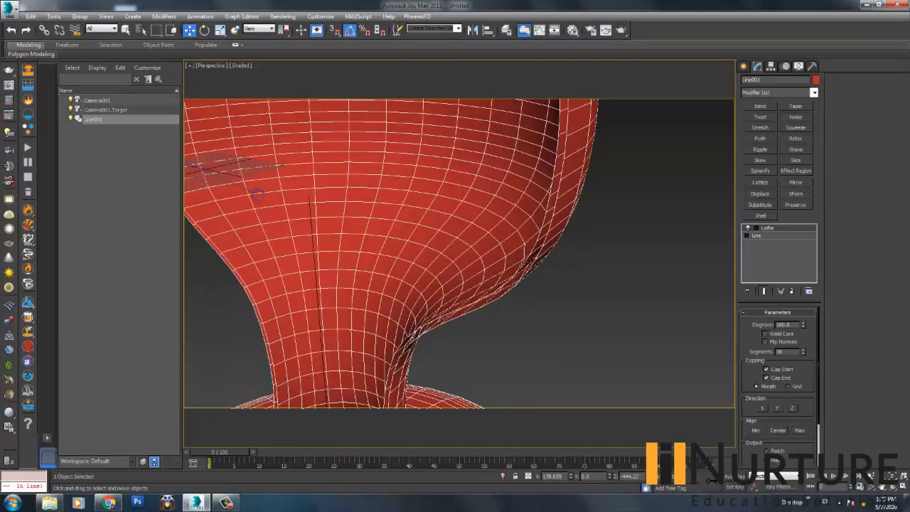
pyautogui.scroll(-5, 490, 249)
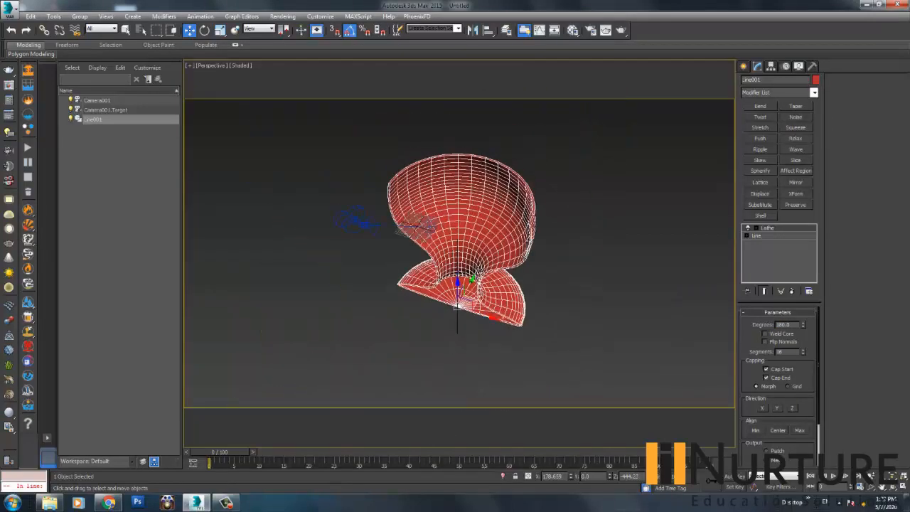
pyautogui.write('360')
pyautogui.press('Return')
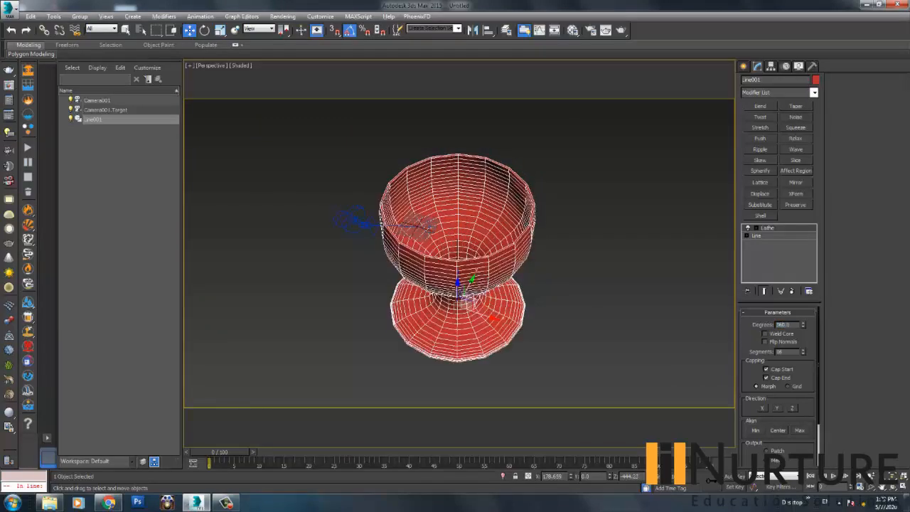
# Examine the goblet in wireframe from the perspective and left views and, with Lathe temporarily off, its bare profile from the front.
pyautogui.keyDown('alt'); pyautogui.moveTo(481, 267); pyautogui.dragTo(483, 229, button='middle'); pyautogui.keyUp('alt')
pyautogui.scroll(3, 484, 229)
pyautogui.press('F3')
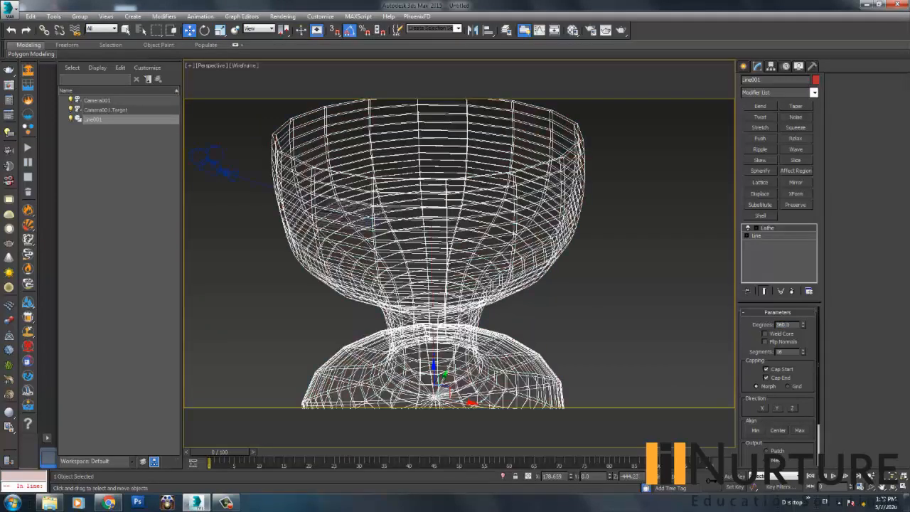
pyautogui.press('l')
pyautogui.scroll(-5, 569, 256)
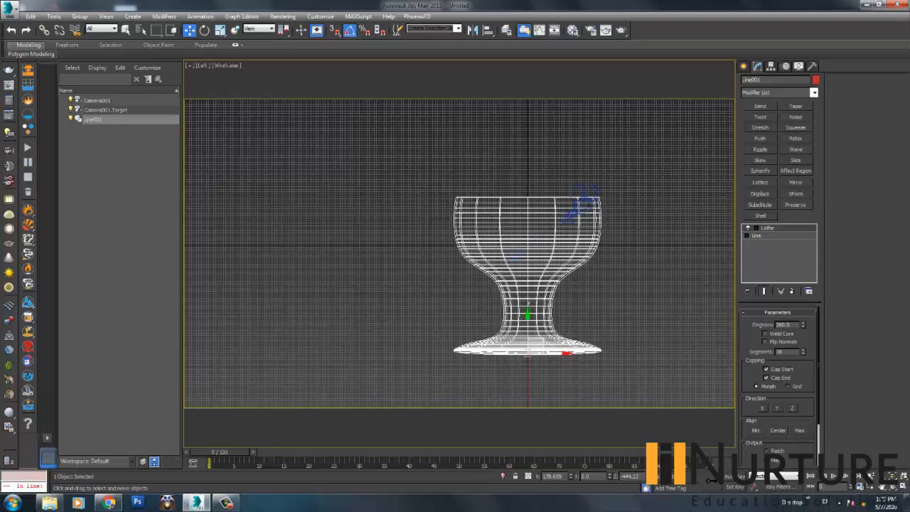
pyautogui.click(748, 227)
pyautogui.moveTo(582, 235); pyautogui.dragTo(552, 237, button='middle')
pyautogui.scroll(2, 552, 237)
pyautogui.press('f')
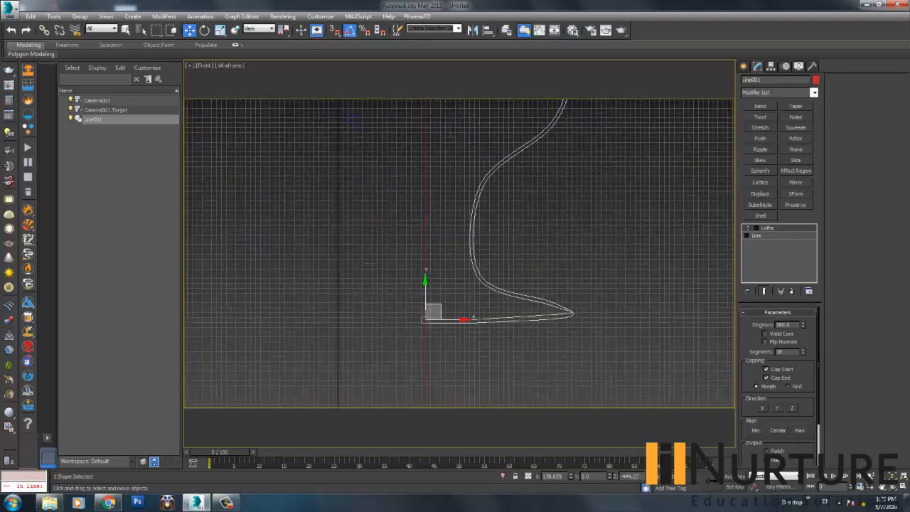
pyautogui.scroll(-3, 523, 236)
pyautogui.moveTo(523, 237); pyautogui.dragTo(502, 305, button='middle')
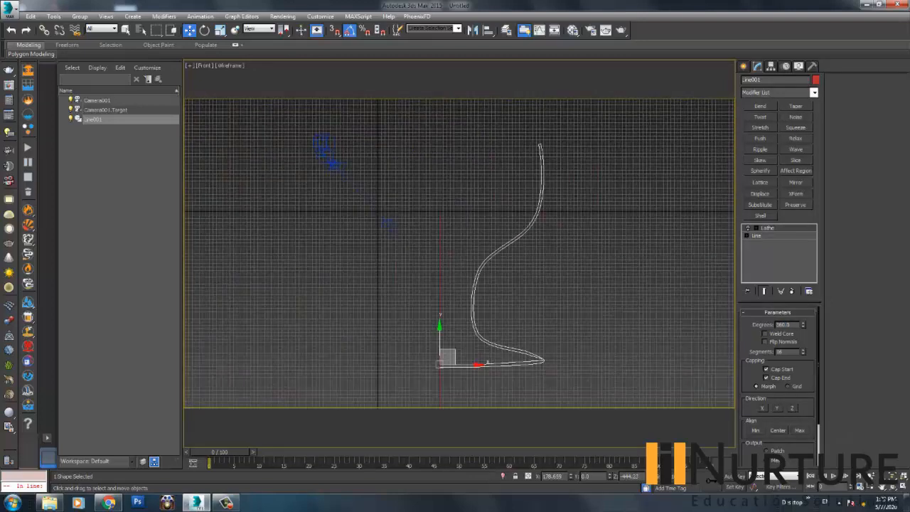
pyautogui.click(204, 65)
pyautogui.click(242, 98)
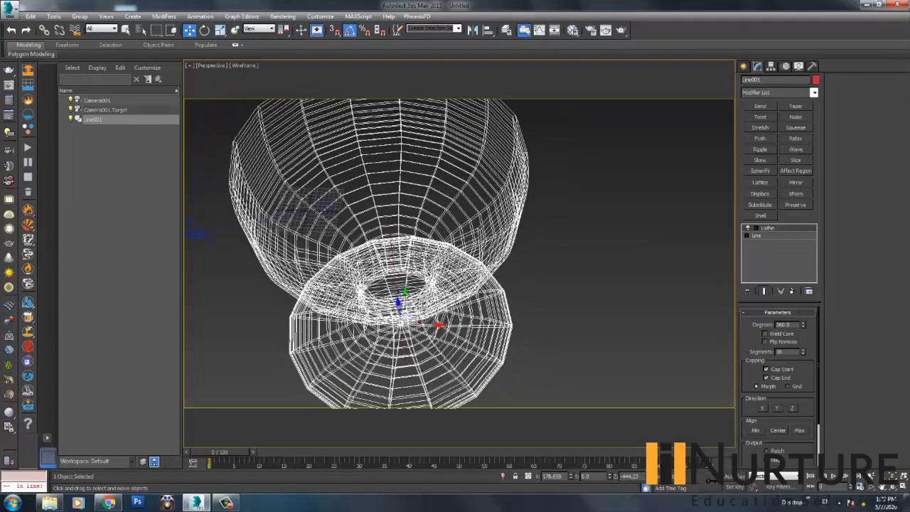
pyautogui.press('F3')
# Go to the Line's segment level beneath Lathe, keeping the lathed end result displayed.
pyautogui.click(756, 235)
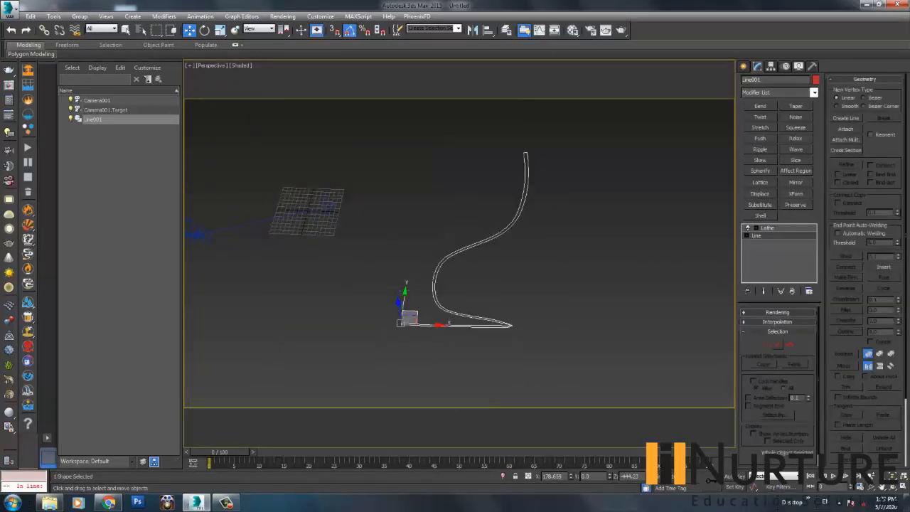
pyautogui.click(764, 291)
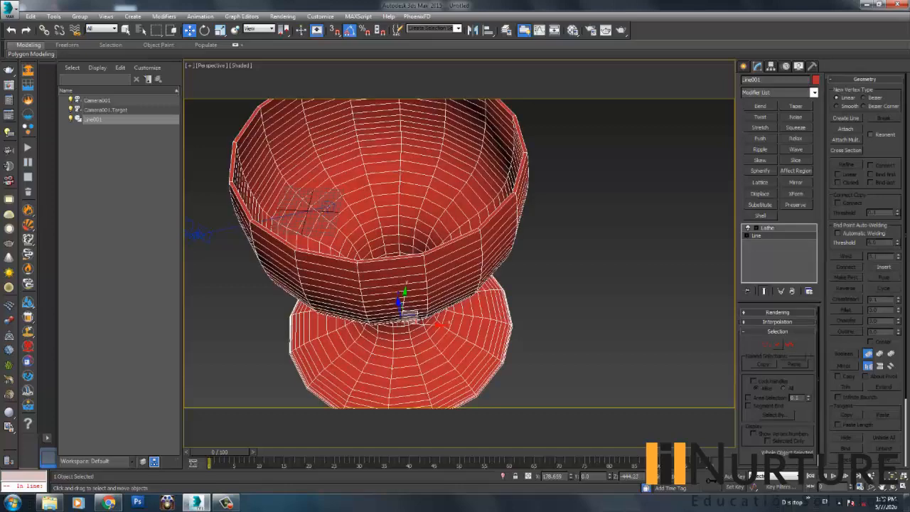
pyautogui.click(777, 344)
pyautogui.keyDown('alt'); pyautogui.moveTo(420, 178); pyautogui.dragTo(455, 213, button='middle'); pyautogui.keyUp('alt')
pyautogui.scroll(3, 455, 214)
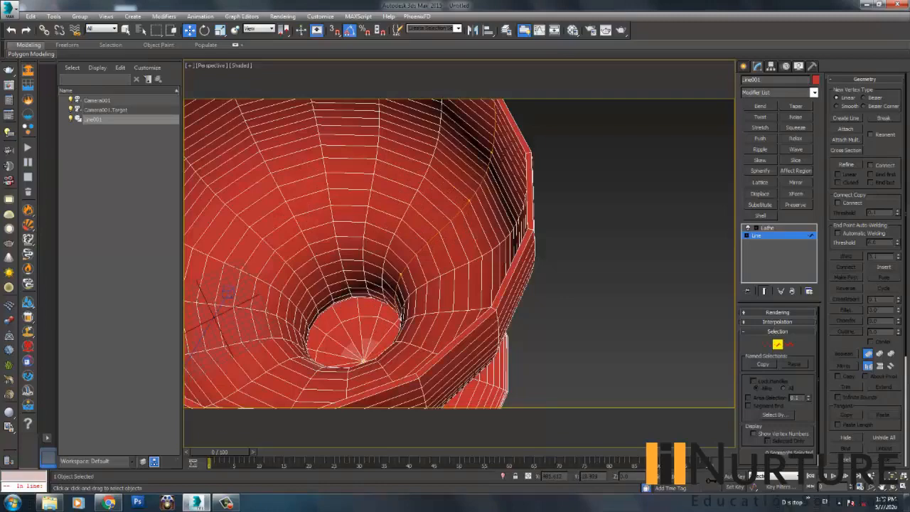
# Try moving a profile segment on the bowl's inner wall, and check the goblet in shaded and wireframe display.
pyautogui.click(485, 170)
pyautogui.press('F3')
pyautogui.press('F3')
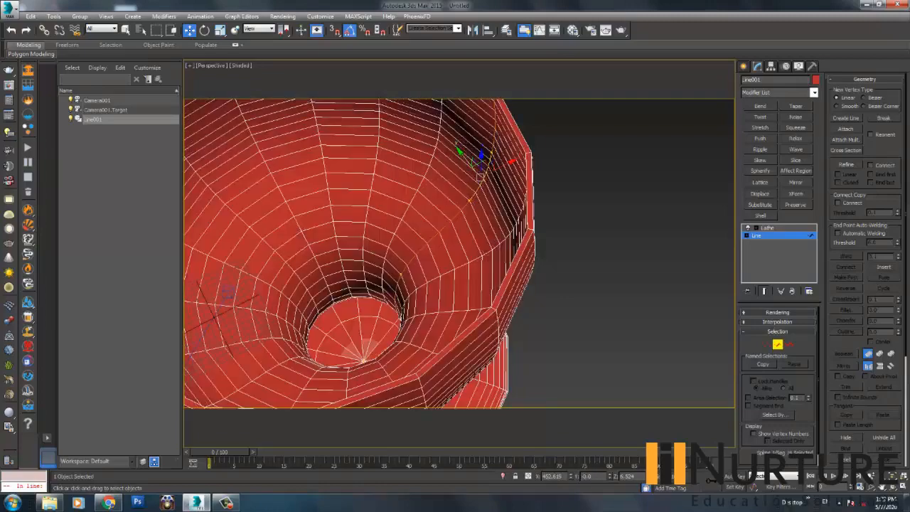
pyautogui.keyDown('alt'); pyautogui.moveTo(486, 171); pyautogui.dragTo(483, 206, button='middle'); pyautogui.keyUp('alt')
pyautogui.moveTo(482, 206); pyautogui.dragTo(432, 213)
pyautogui.moveTo(444, 213)
pyautogui.keyDown('alt'); pyautogui.mouseDown(button='middle')
pyautogui.moveTo(472, 176)
pyautogui.moveTo(473, 217)
pyautogui.moveTo(491, 232)
pyautogui.moveTo(494, 193)
pyautogui.mouseUp(button='middle'); pyautogui.keyUp('alt')
pyautogui.scroll(-5, 471, 176)
pyautogui.press('F3')
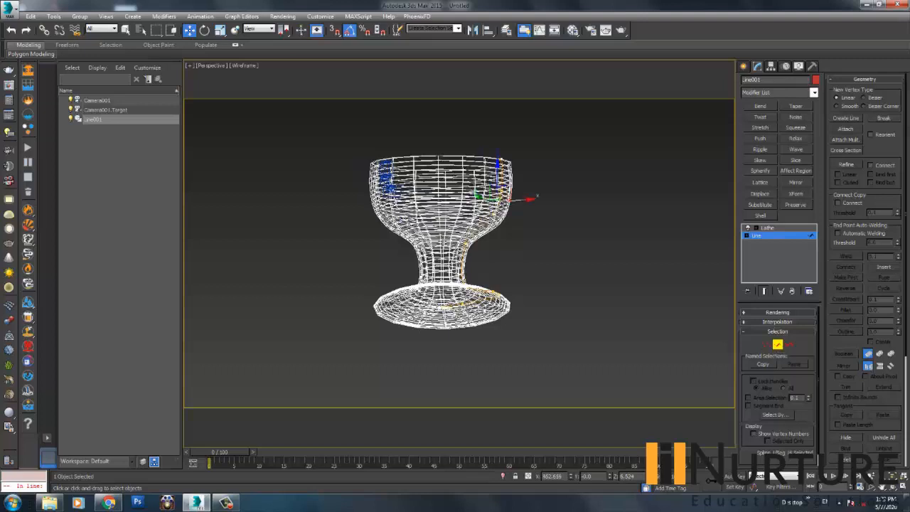
# Move the profile's rim vertices outward and up, and shift the bowl's side vertices outward to make a wider, rounder bowl.
pyautogui.click(766, 344)
pyautogui.moveTo(497, 143); pyautogui.dragTo(533, 205)
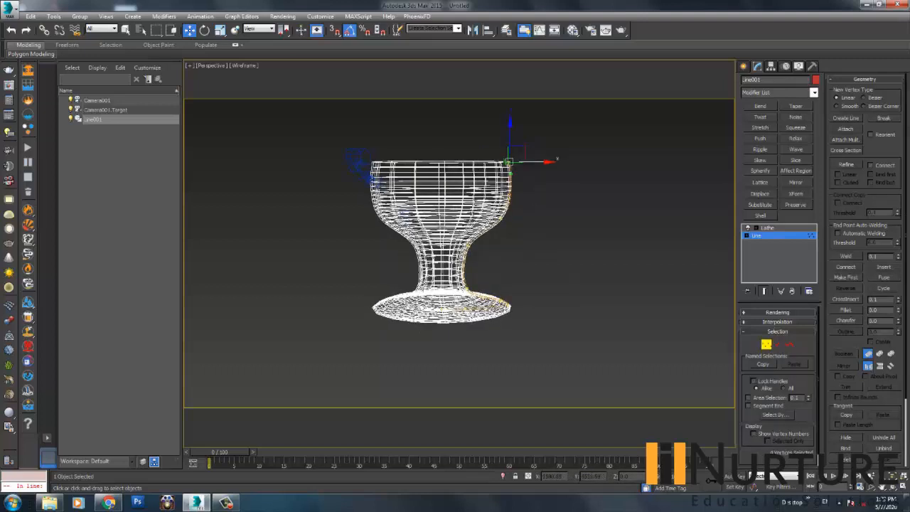
pyautogui.moveTo(528, 162); pyautogui.dragTo(533, 121)
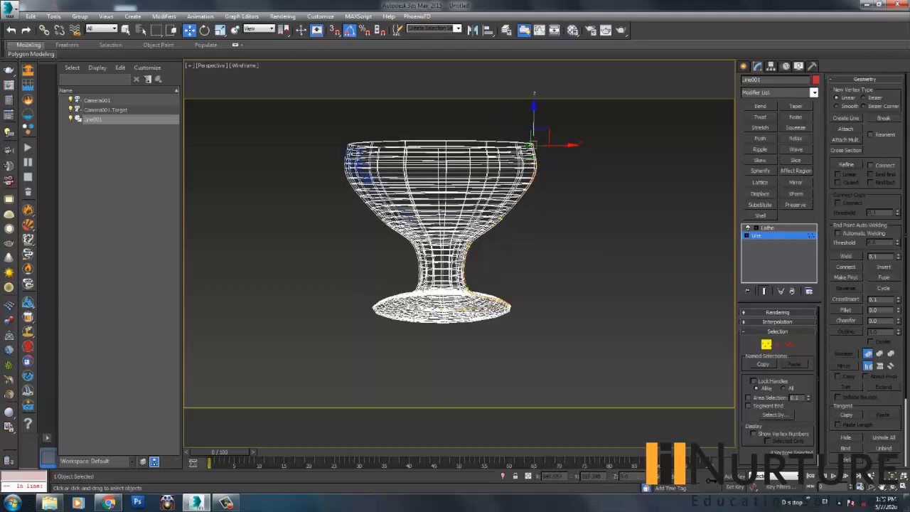
pyautogui.moveTo(488, 204); pyautogui.dragTo(542, 219)
pyautogui.moveTo(520, 164); pyautogui.dragTo(562, 178)
pyautogui.keyDown('alt'); pyautogui.moveTo(538, 135); pyautogui.dragTo(534, 173, button='middle'); pyautogui.keyUp('alt')
pyautogui.press('F3')
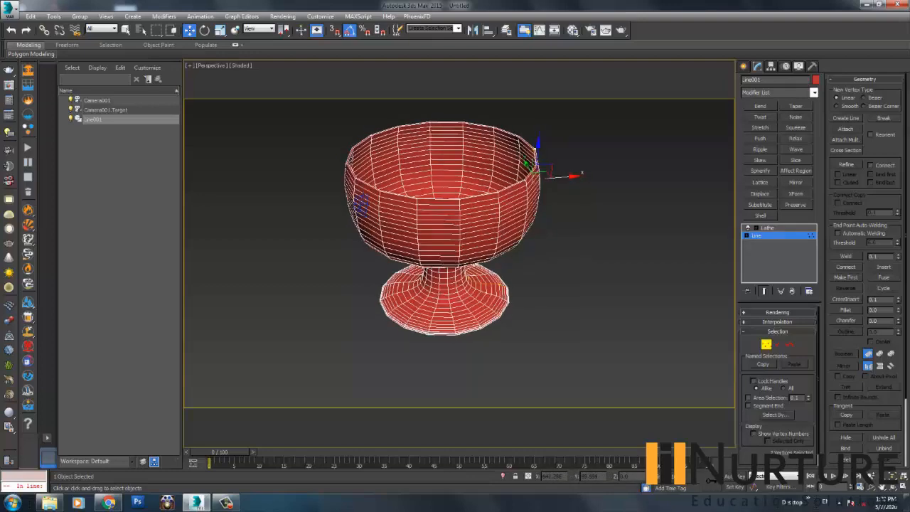
# Move the vertices at the top of the stem inward to slim it, and finish vertex editing.
pyautogui.scroll(2, 535, 172)
pyautogui.keyDown('alt'); pyautogui.moveTo(245, 223); pyautogui.dragTo(241, 126, button='middle'); pyautogui.keyUp('alt')
pyautogui.press('F3')
pyautogui.press('F3')
pyautogui.press('F3')
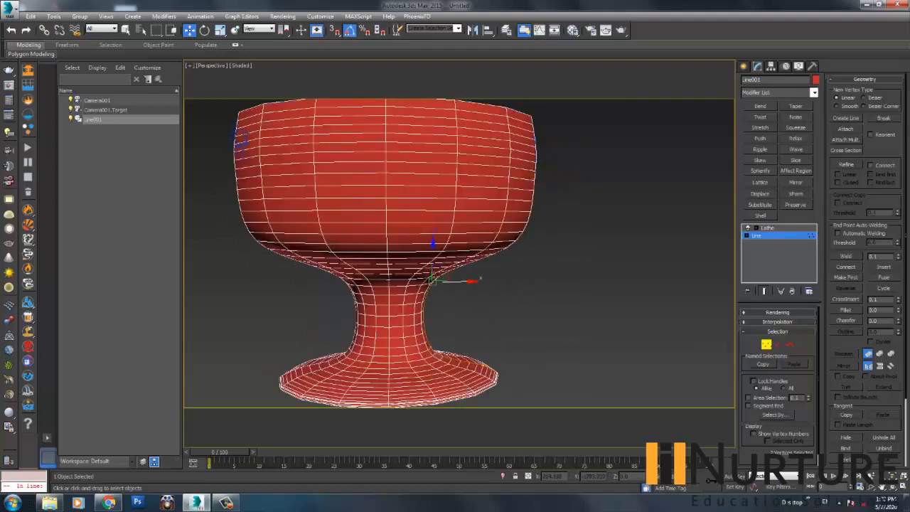
pyautogui.moveTo(460, 282); pyautogui.dragTo(448, 281)
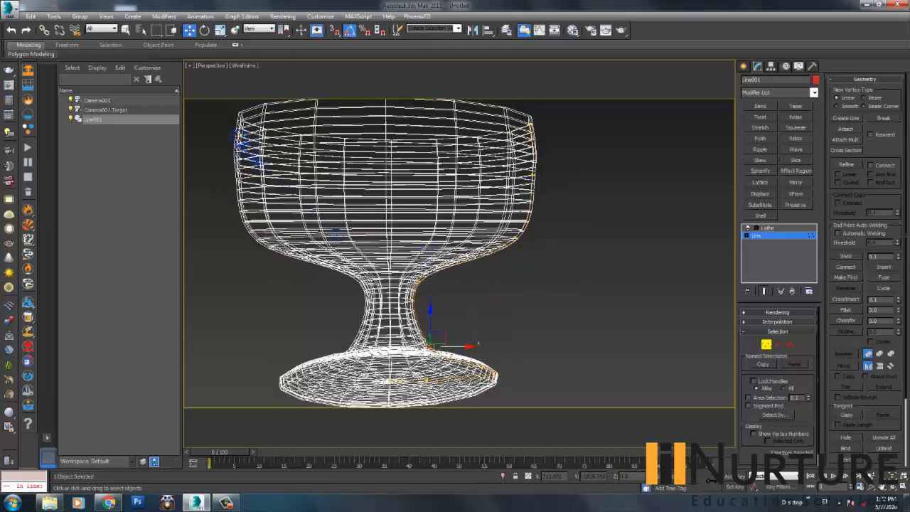
pyautogui.press('F3')
pyautogui.scroll(-5, 455, 287)
pyautogui.keyDown('alt'); pyautogui.moveTo(395, 256); pyautogui.dragTo(441, 296, button='middle'); pyautogui.keyUp('alt')
pyautogui.press('1')
pyautogui.scroll(5, 441, 285)
pyautogui.scroll(-5, 441, 285)
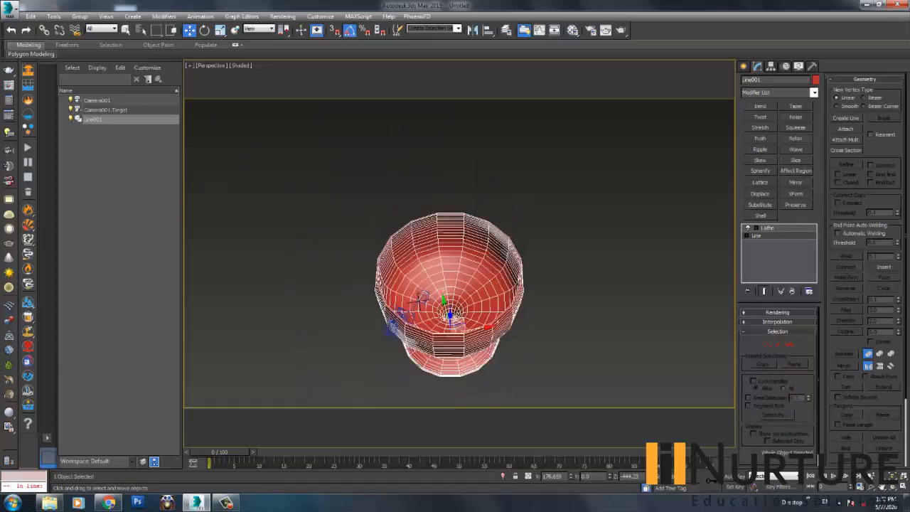
# Delete the lathed goblet from the scene.
pyautogui.click(568, 242)
pyautogui.click(490, 270)
pyautogui.press('Delete')
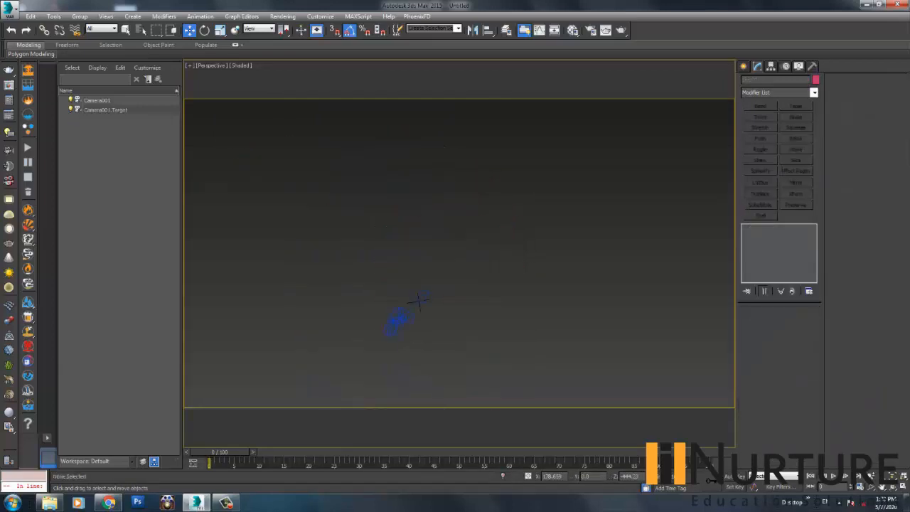
# Draw a large open arc spline and, below it, a small six-point star with an outer radius of about 129.
pyautogui.click(744, 66)
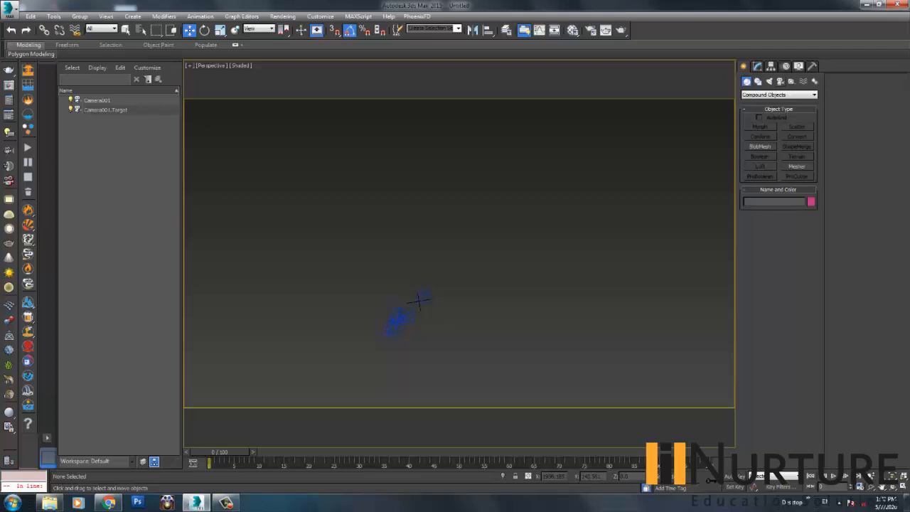
pyautogui.click(757, 81)
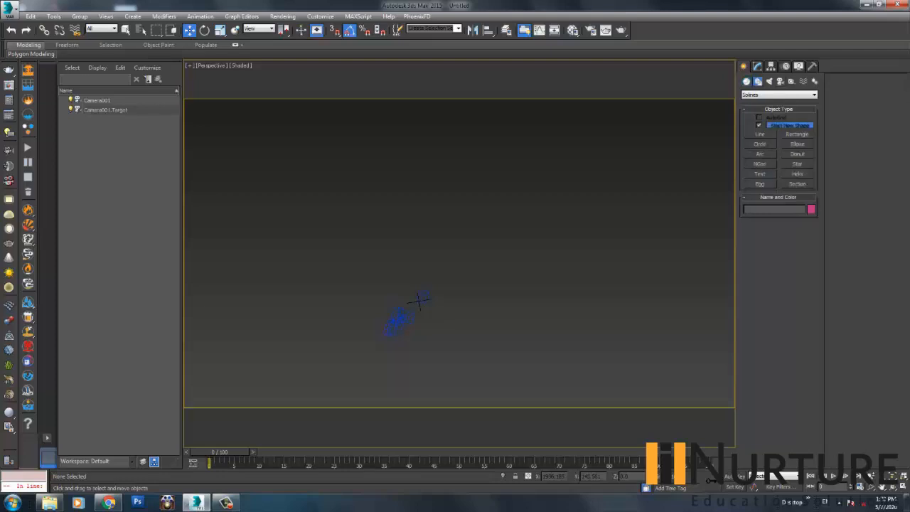
pyautogui.click(759, 154)
pyautogui.moveTo(347, 321); pyautogui.dragTo(620, 188)
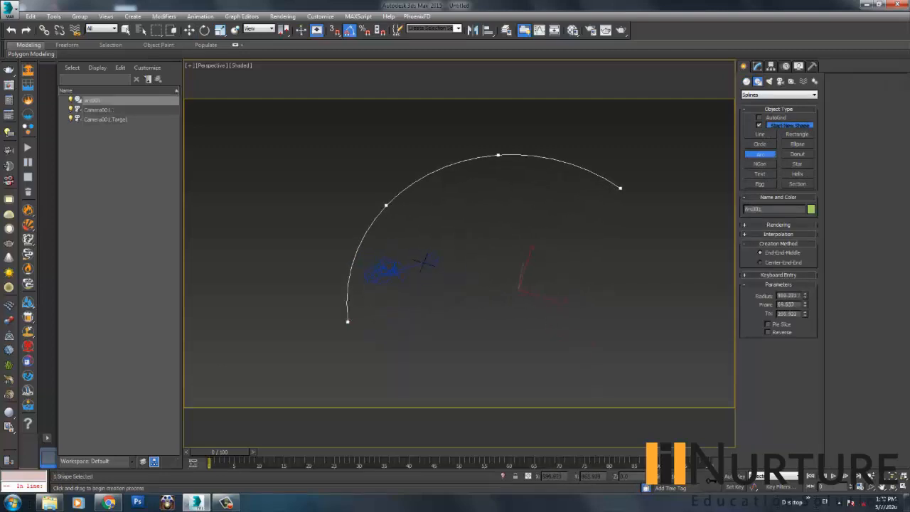
pyautogui.click(503, 159)
pyautogui.moveTo(503, 159); pyautogui.dragTo(495, 161, button='middle')
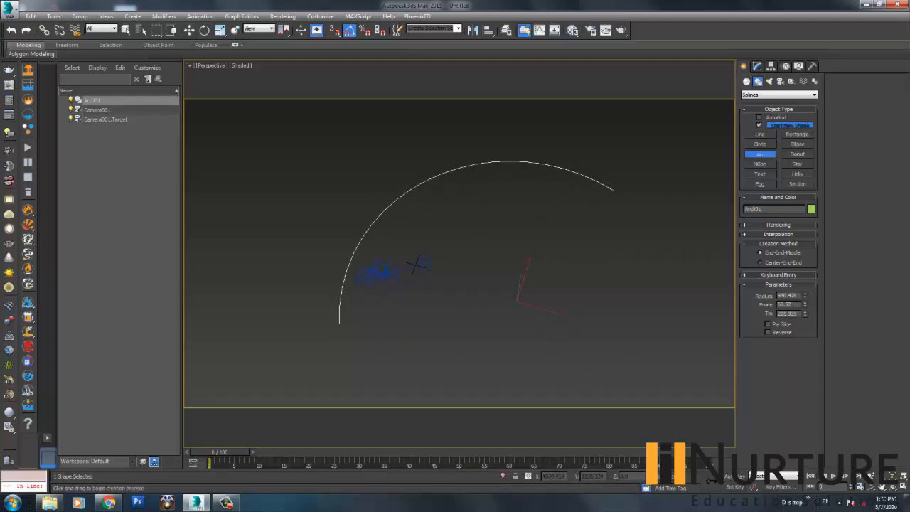
pyautogui.click(797, 164)
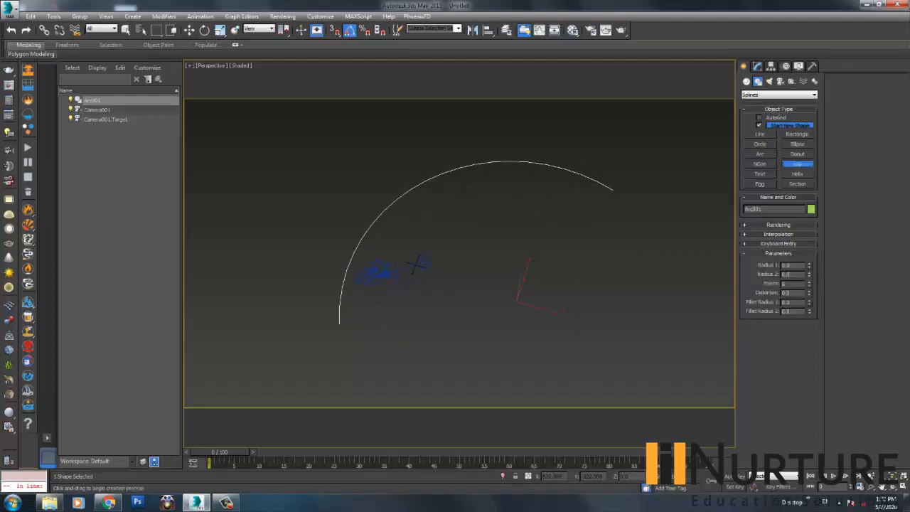
pyautogui.moveTo(466, 332); pyautogui.dragTo(478, 312)
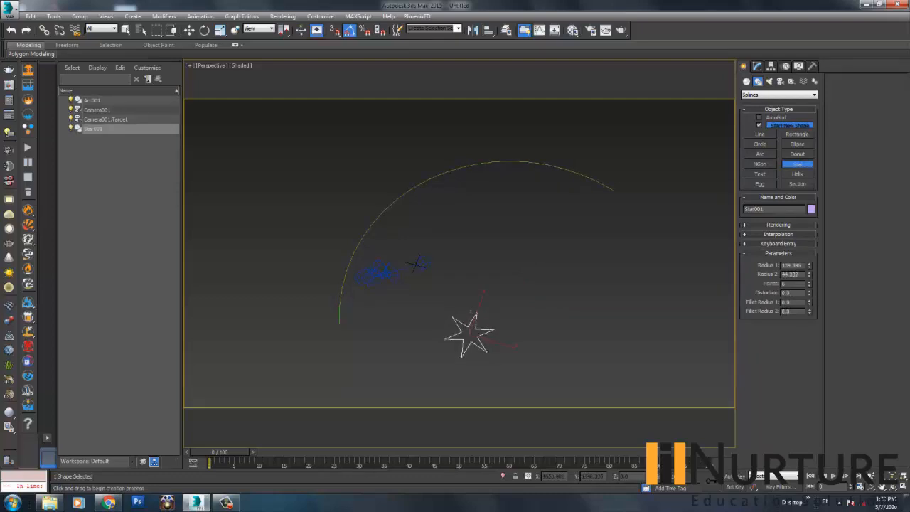
pyautogui.click(760, 183)
pyautogui.moveTo(425, 357); pyautogui.dragTo(435, 373)
pyautogui.rightClick(420, 337)
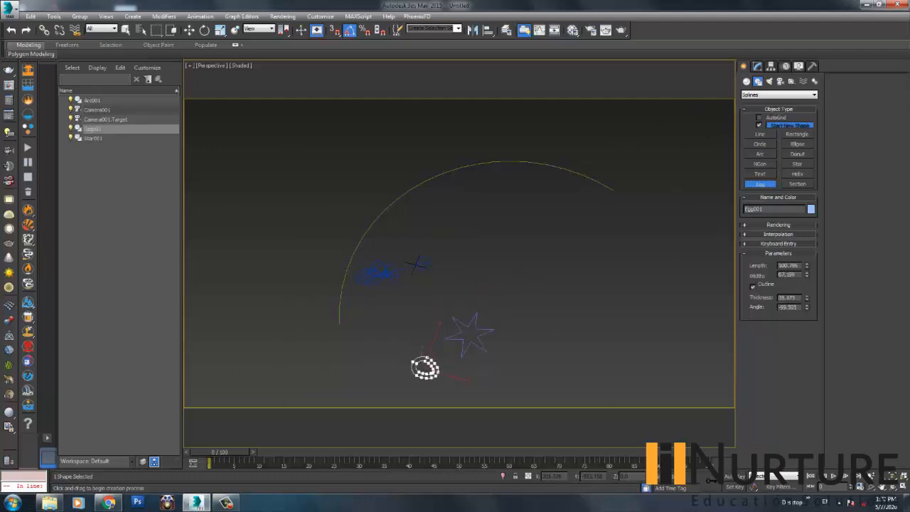
pyautogui.rightClick(425, 368)
pyautogui.moveTo(409, 354); pyautogui.dragTo(415, 361)
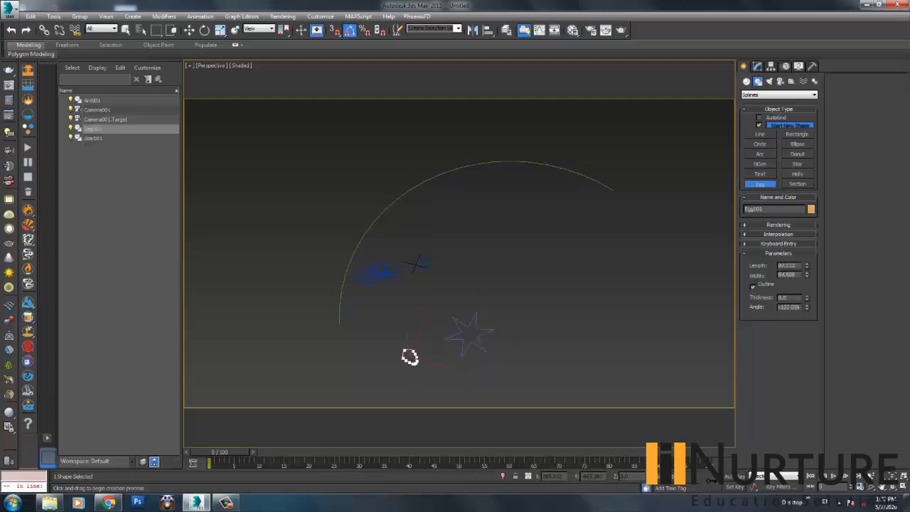
pyautogui.rightClick(413, 360)
pyautogui.click(760, 174)
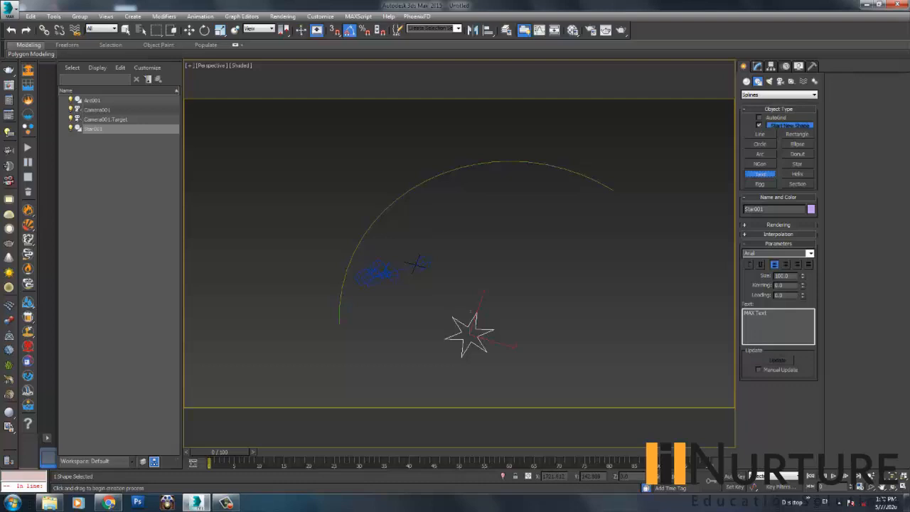
# Draw a small circle below and beside the star, and a larger rectangle on the star's other side.
pyautogui.click(760, 143)
pyautogui.moveTo(421, 372); pyautogui.dragTo(431, 372)
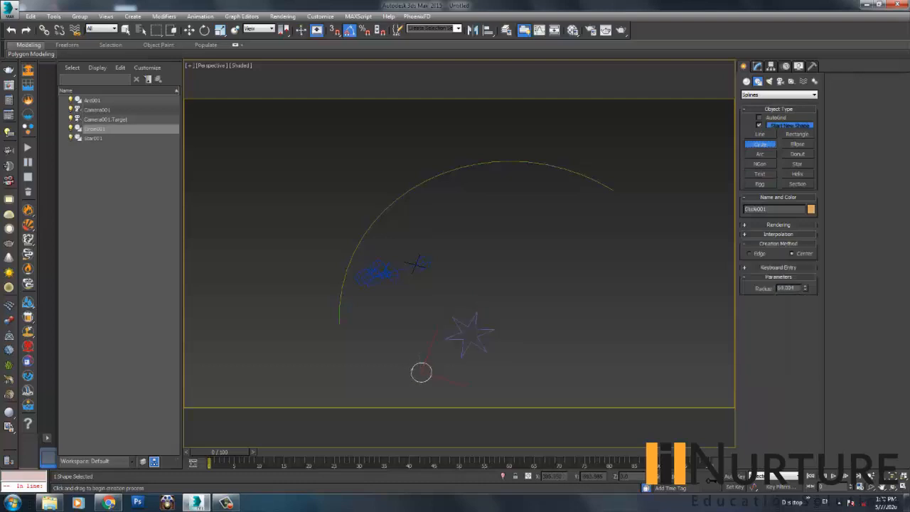
pyautogui.click(797, 135)
pyautogui.moveTo(565, 320); pyautogui.dragTo(545, 296)
pyautogui.press('w')
pyautogui.click(541, 349)
pyautogui.moveTo(540, 350); pyautogui.dragTo(530, 297, button='middle')
pyautogui.scroll(3, 530, 297)
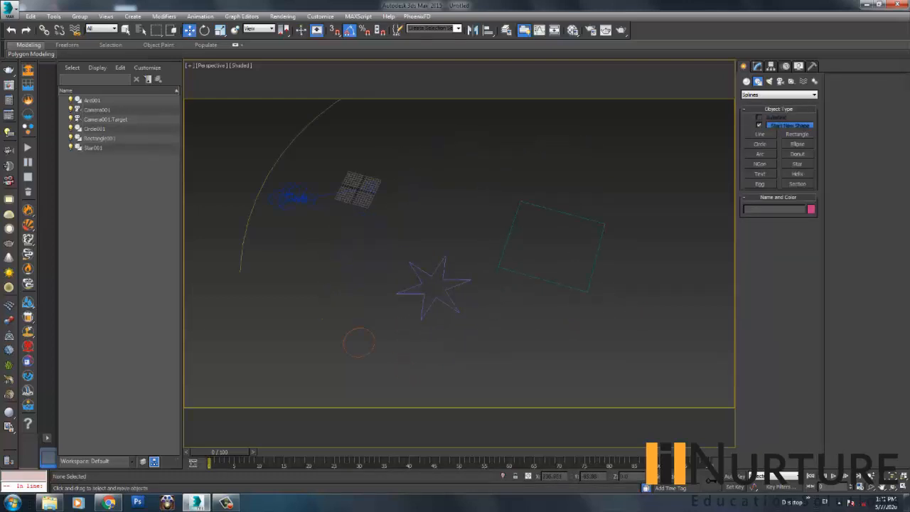
pyautogui.scroll(-2, 338, 363)
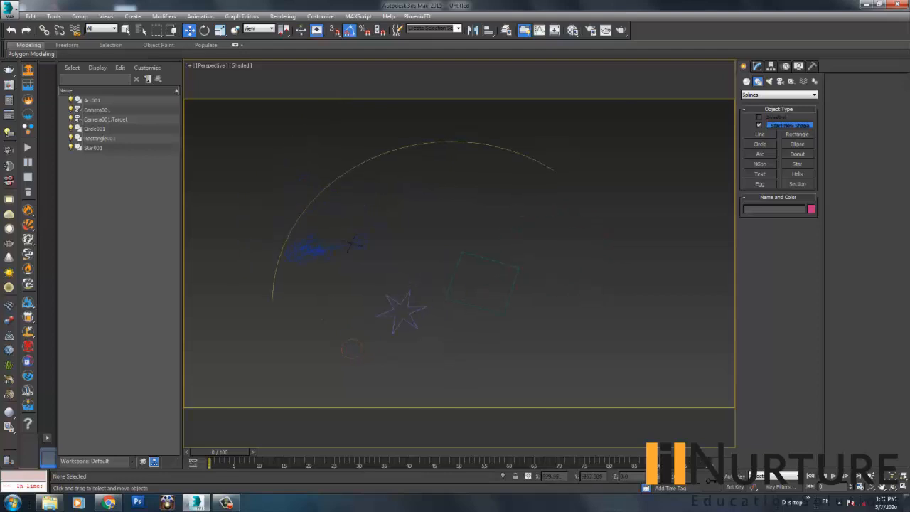
# Move the star inside the arc, closer to the arc's far end, and scale it up uniformly.
pyautogui.click(346, 341)
pyautogui.click(491, 260)
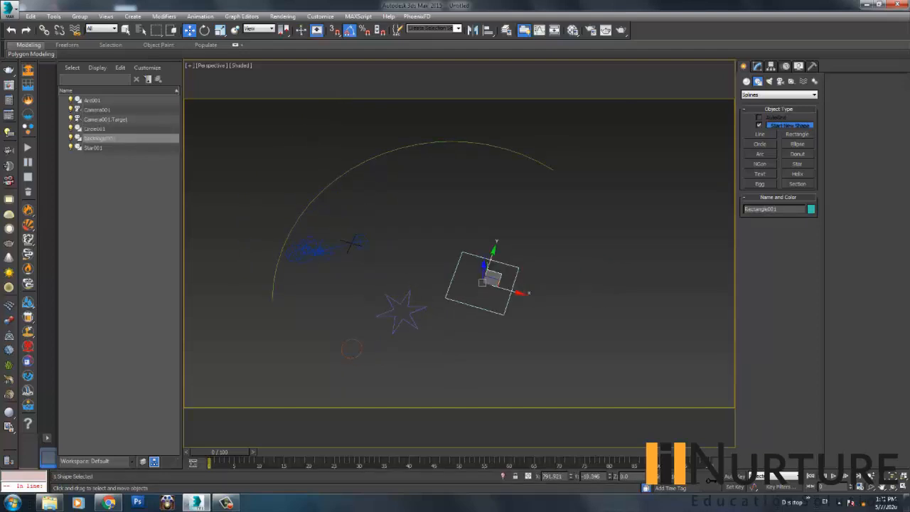
pyautogui.click(442, 333)
pyautogui.moveTo(406, 311); pyautogui.dragTo(423, 234)
pyautogui.click(389, 208)
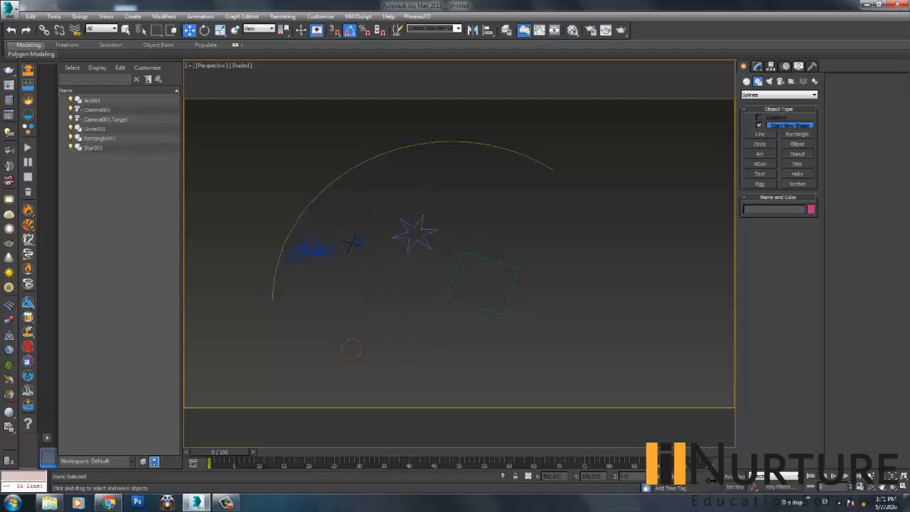
pyautogui.click(425, 229)
pyautogui.press('r')
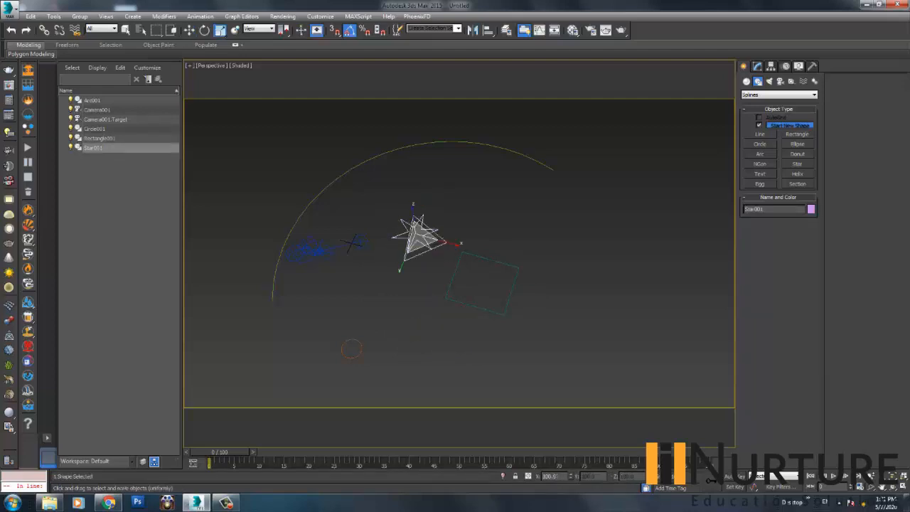
pyautogui.moveTo(423, 243); pyautogui.dragTo(518, 223)
# Move the rectangle into the space between the small circle and the enlarged star.
pyautogui.press('w')
pyautogui.click(486, 279)
pyautogui.moveTo(486, 279); pyautogui.dragTo(432, 289)
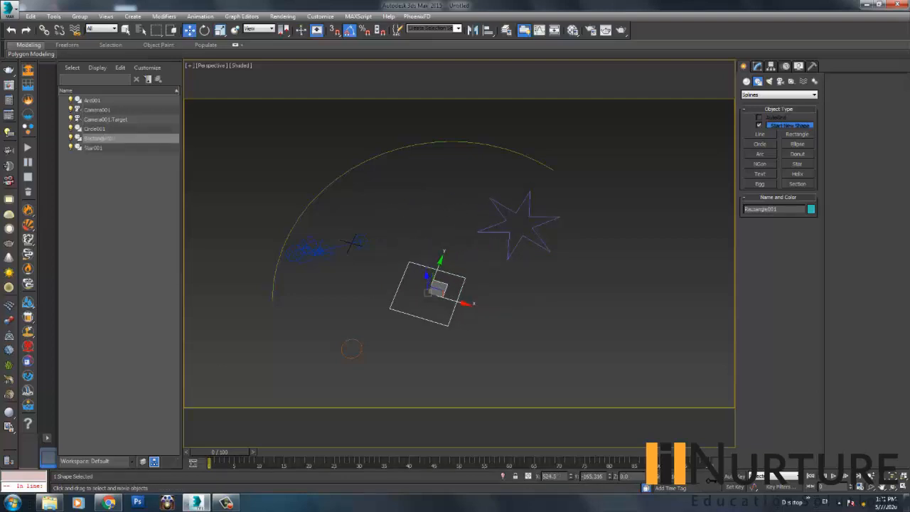
# Clear the camera next to the arc from the viewport.
pyautogui.click(306, 231)
pyautogui.click(284, 249)
pyautogui.click(309, 250)
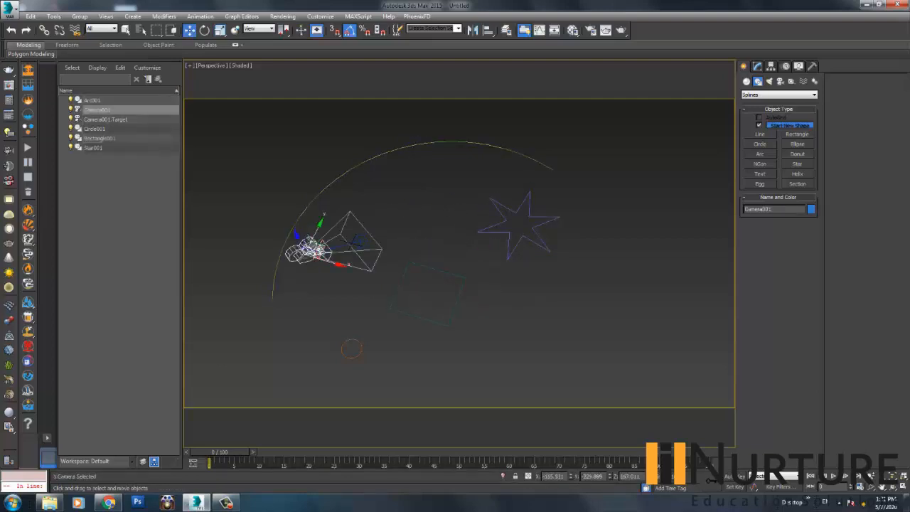
pyautogui.press('Delete')
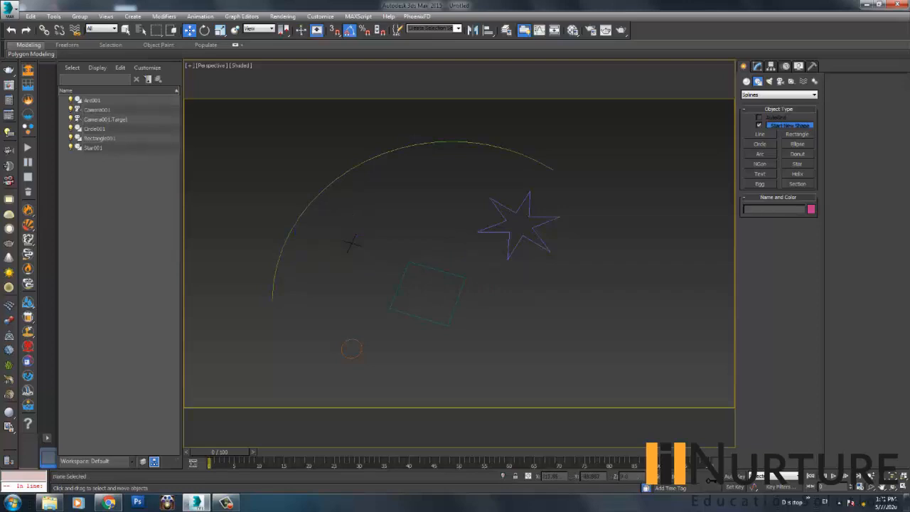
# Create a Loft compound object with the arc as its path and the small circle as its cross-section shape.
pyautogui.moveTo(303, 190); pyautogui.dragTo(322, 204)
pyautogui.keyDown('alt'); pyautogui.moveTo(341, 231); pyautogui.dragTo(344, 207, button='middle'); pyautogui.keyUp('alt')
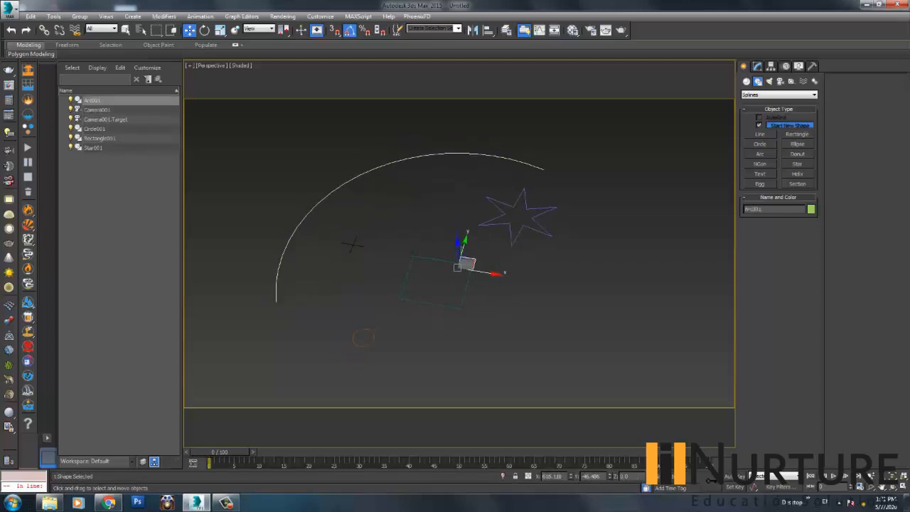
pyautogui.click(746, 82)
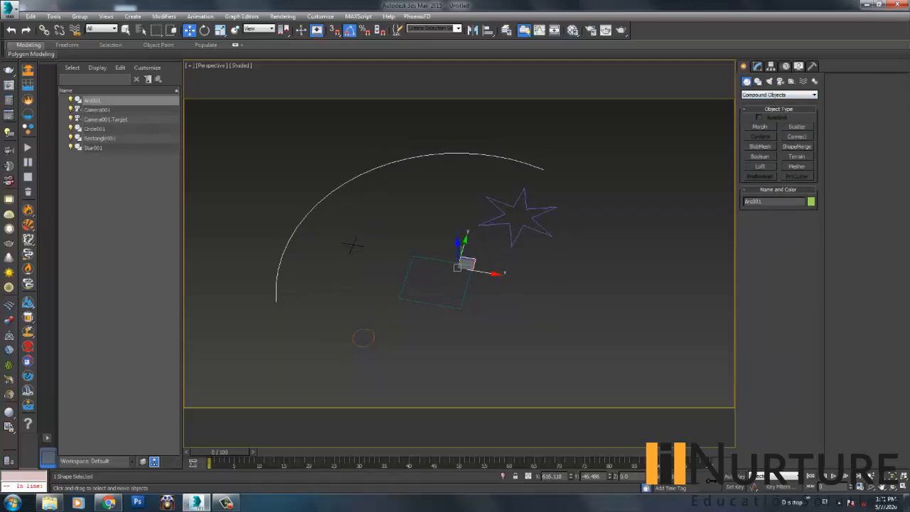
pyautogui.click(760, 165)
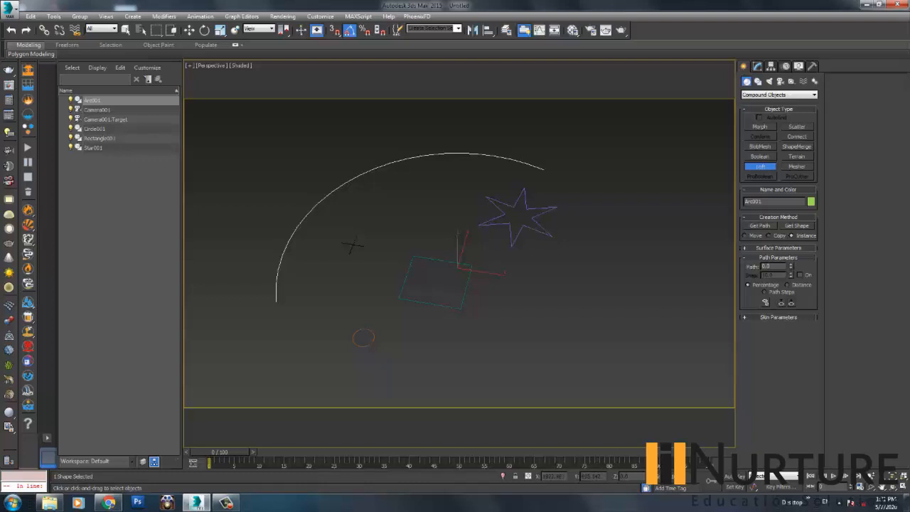
pyautogui.click(797, 226)
pyautogui.click(370, 344)
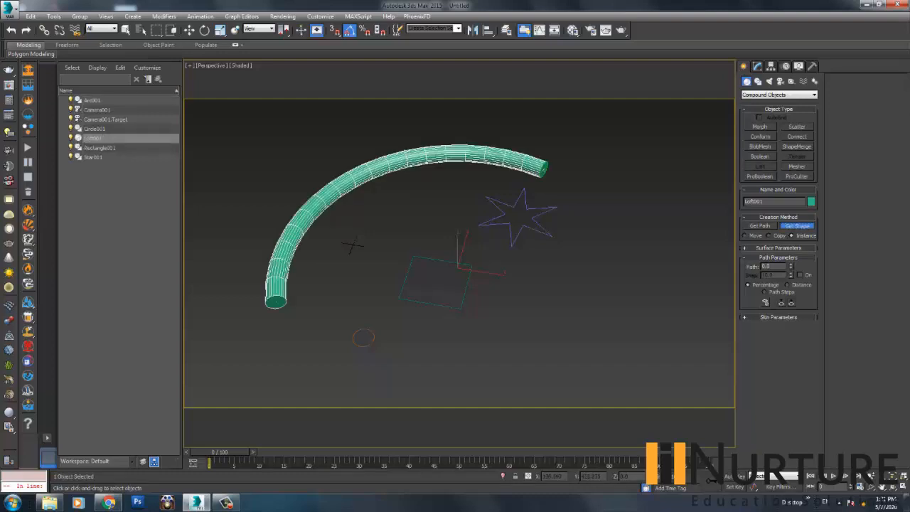
pyautogui.moveTo(368, 341); pyautogui.dragTo(387, 378, button='middle')
pyautogui.scroll(2, 402, 314)
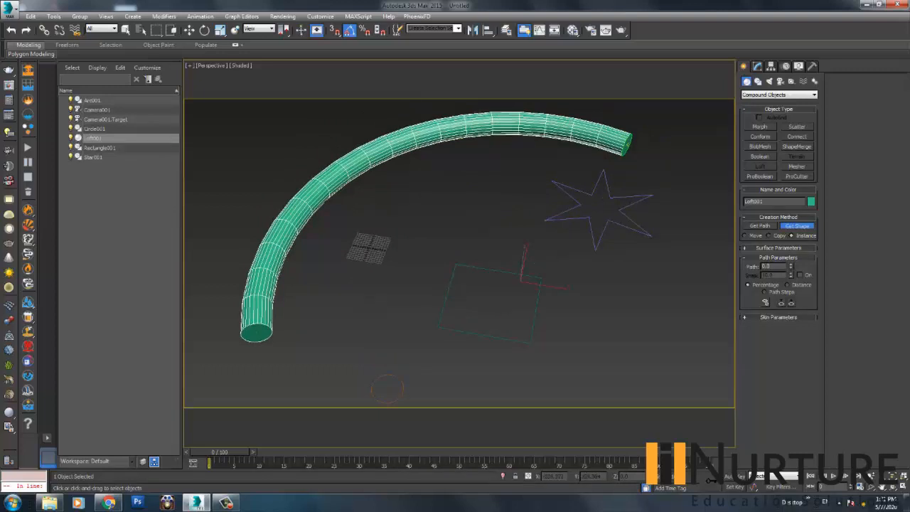
pyautogui.moveTo(387, 378); pyautogui.dragTo(392, 368, button='middle')
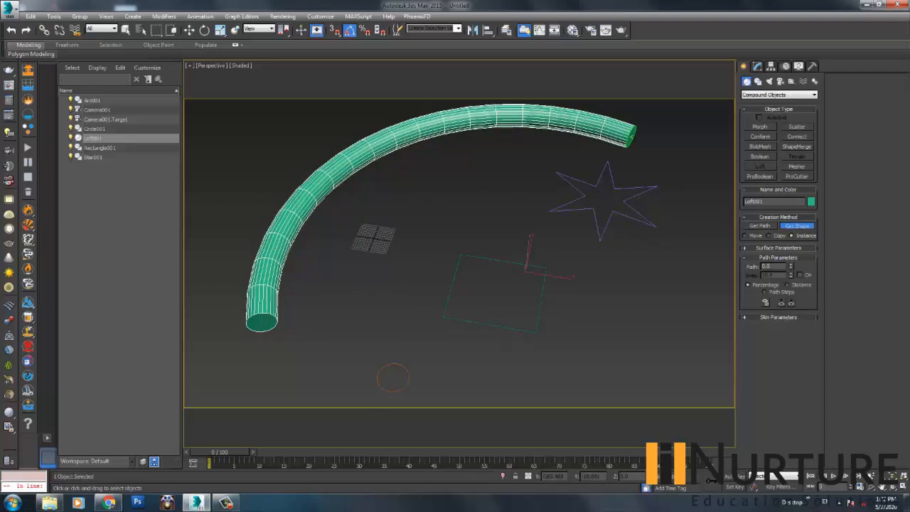
# Display the loft in wireframe and set its path position to 15 percent.
pyautogui.press('F3')
pyautogui.keyDown('alt'); pyautogui.moveTo(312, 227); pyautogui.dragTo(429, 233, button='middle'); pyautogui.keyUp('alt')
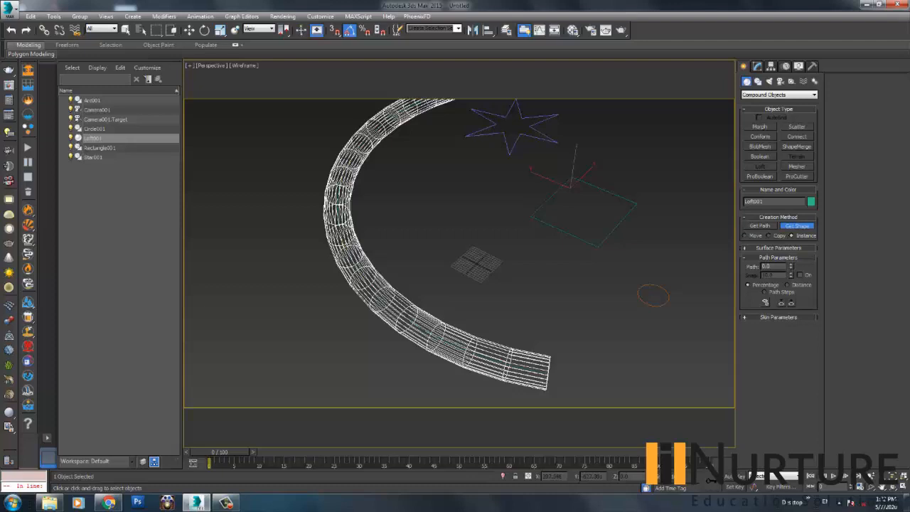
pyautogui.doubleClick(766, 267)
pyautogui.write('15')
pyautogui.press('Return')
pyautogui.click(770, 266)
pyautogui.moveTo(791, 265); pyautogui.dragTo(790, 243)
pyautogui.rightClick(791, 266)
pyautogui.keyDown('alt'); pyautogui.moveTo(511, 213); pyautogui.dragTo(387, 380, button='middle'); pyautogui.keyUp('alt')
pyautogui.keyDown('alt'); pyautogui.moveTo(455, 249); pyautogui.dragTo(482, 293, button='middle'); pyautogui.keyUp('alt')
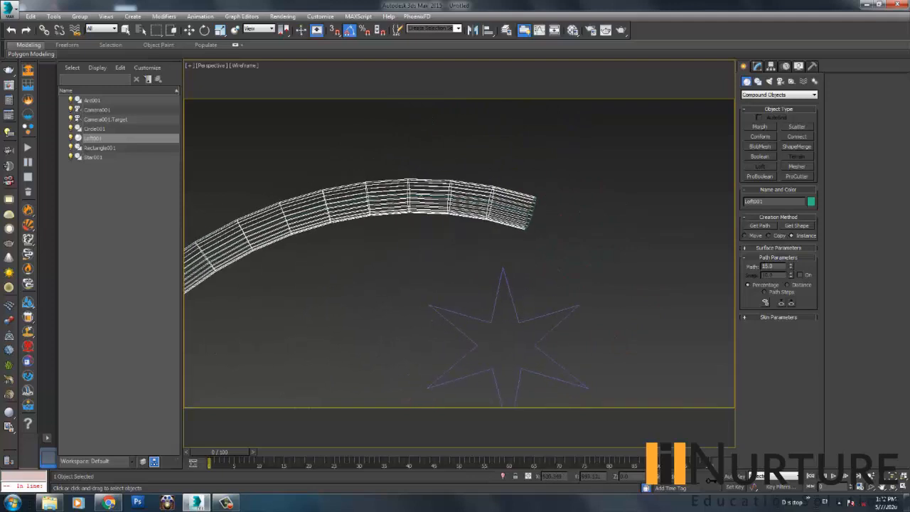
# Set the loft's path position to 33.45 percent and pick the rectangle as the cross-section there.
pyautogui.moveTo(790, 266)
pyautogui.mouseDown()
pyautogui.moveTo(791, 226)
pyautogui.moveTo(790, 236)
pyautogui.mouseUp()
pyautogui.moveTo(436, 239); pyautogui.dragTo(475, 234, button='middle')
pyautogui.scroll(-3, 475, 233)
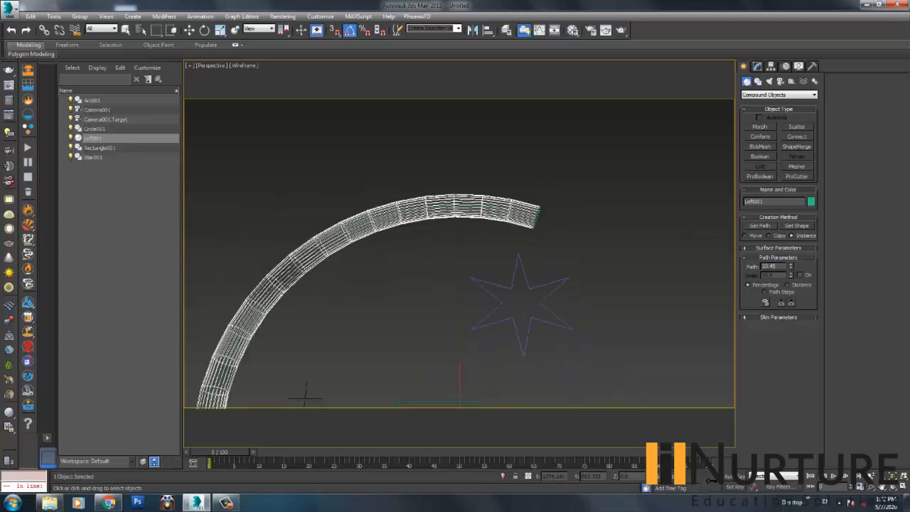
pyautogui.click(795, 225)
pyautogui.moveTo(305, 395); pyautogui.dragTo(312, 334, button='middle')
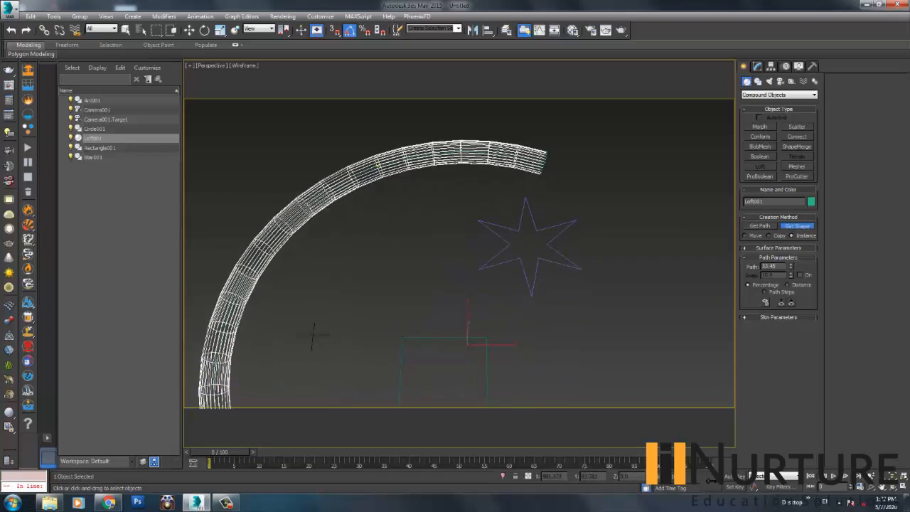
pyautogui.click(449, 338)
pyautogui.scroll(-4, 474, 283)
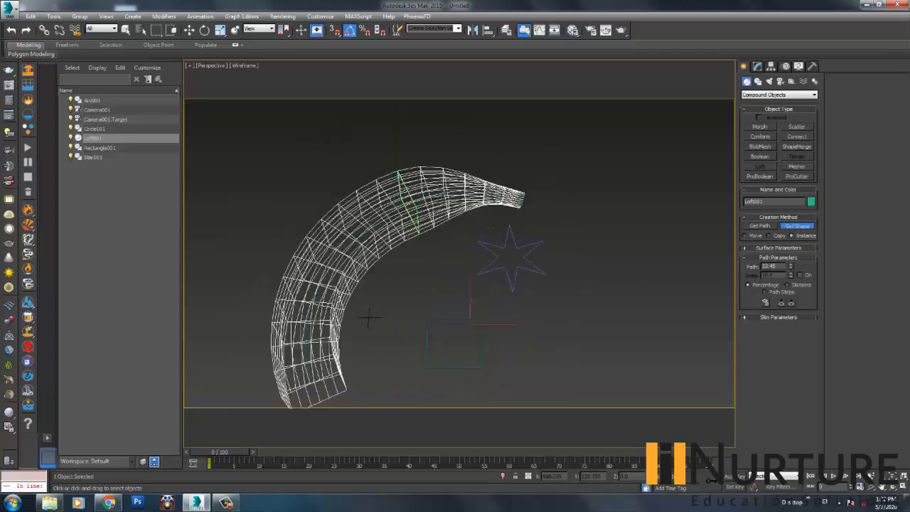
# Examine the loft's transition from the circular end to the rectangular section in both shaded and wireframe display.
pyautogui.press('F3')
pyautogui.keyDown('alt'); pyautogui.moveTo(404, 307); pyautogui.dragTo(391, 273, button='middle'); pyautogui.keyUp('alt')
pyautogui.scroll(4, 521, 247)
pyautogui.moveTo(520, 247)
pyautogui.keyDown('alt'); pyautogui.mouseDown(button='middle')
pyautogui.moveTo(512, 231)
pyautogui.moveTo(527, 251)
pyautogui.mouseUp(button='middle'); pyautogui.keyUp('alt')
pyautogui.scroll(3, 520, 251)
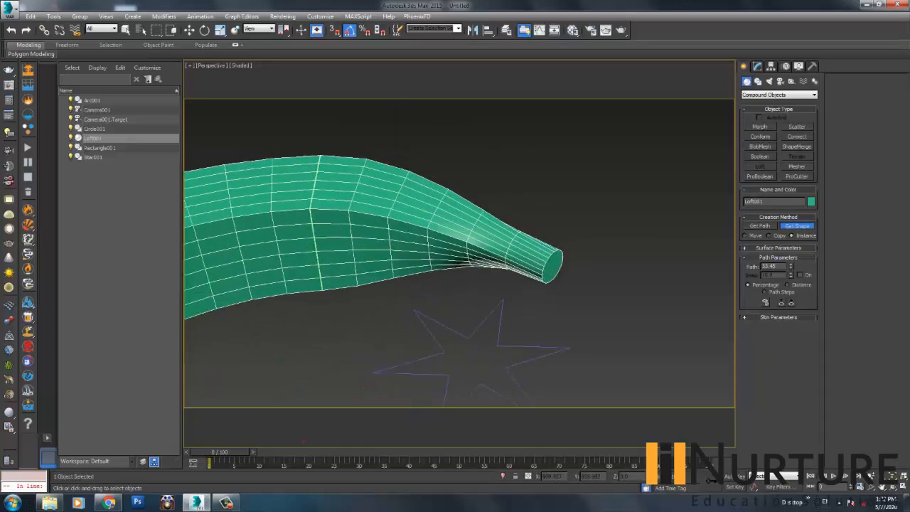
pyautogui.scroll(-3, 527, 250)
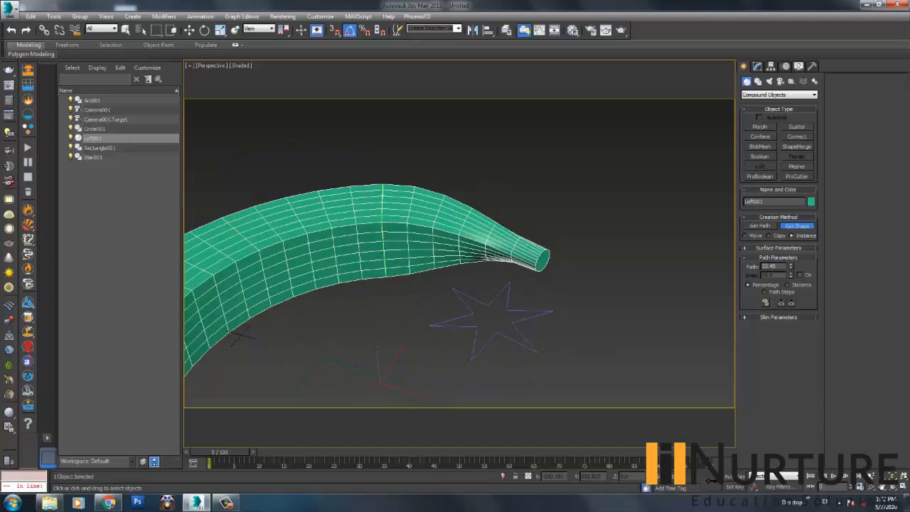
pyautogui.scroll(-4, 502, 251)
pyautogui.keyDown('alt'); pyautogui.moveTo(501, 250); pyautogui.dragTo(480, 257, button='middle'); pyautogui.keyUp('alt')
pyautogui.scroll(3, 480, 257)
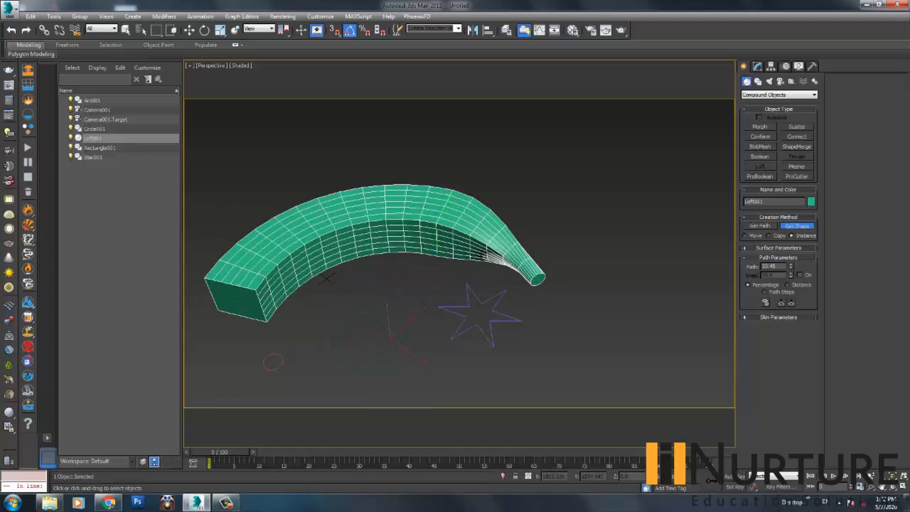
pyautogui.keyDown('alt'); pyautogui.moveTo(442, 245); pyautogui.dragTo(455, 246, button='middle'); pyautogui.keyUp('alt')
pyautogui.scroll(4, 455, 247)
pyautogui.press('F3')
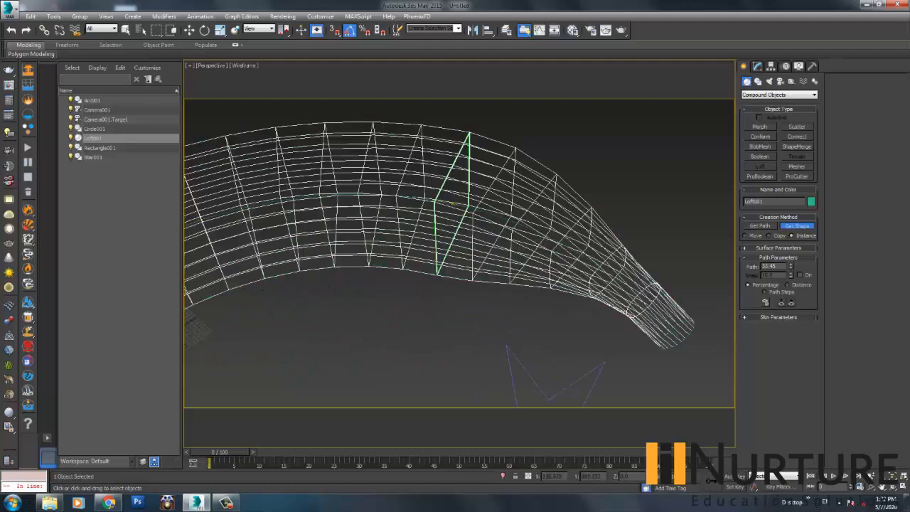
pyautogui.press('F3')
pyautogui.press('F3')
pyautogui.scroll(-4, 545, 219)
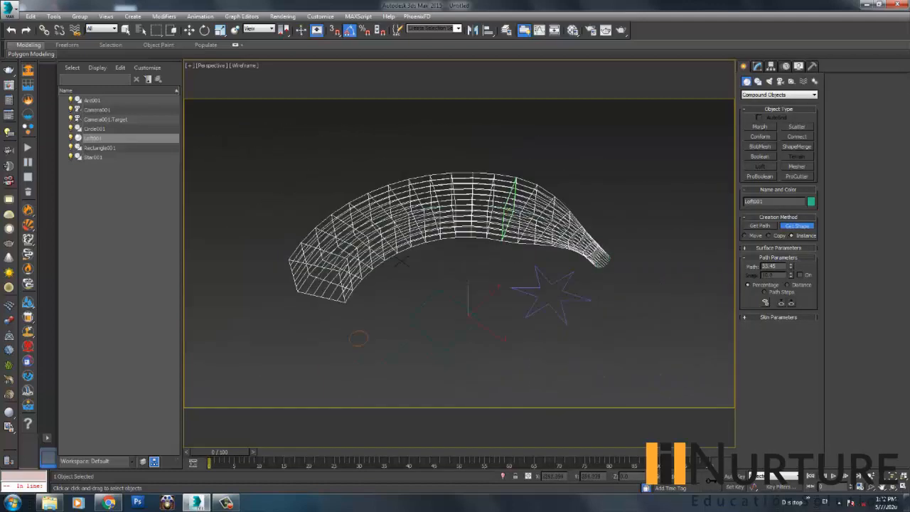
pyautogui.scroll(2, 348, 222)
pyautogui.press('F3')
pyautogui.press('F3')
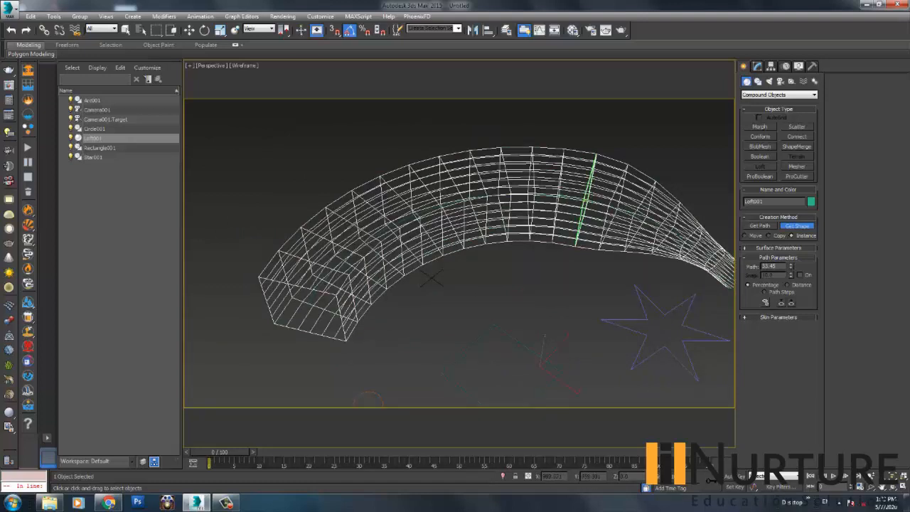
# Set the loft's path position to 65 percent and pick the star as the cross-section there.
pyautogui.doubleClick(770, 265)
pyautogui.write('65')
pyautogui.press('Return')
pyautogui.moveTo(523, 192); pyautogui.dragTo(487, 190, button='middle')
pyautogui.click(797, 225)
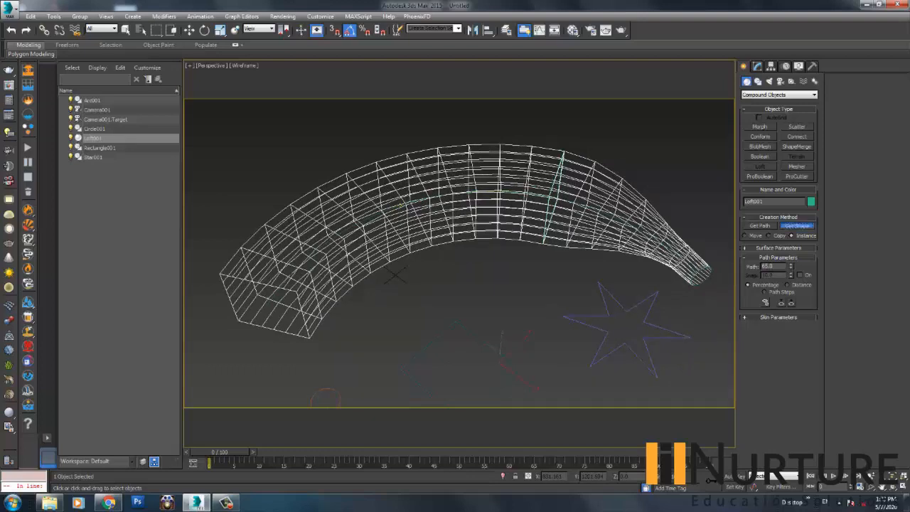
pyautogui.click(606, 305)
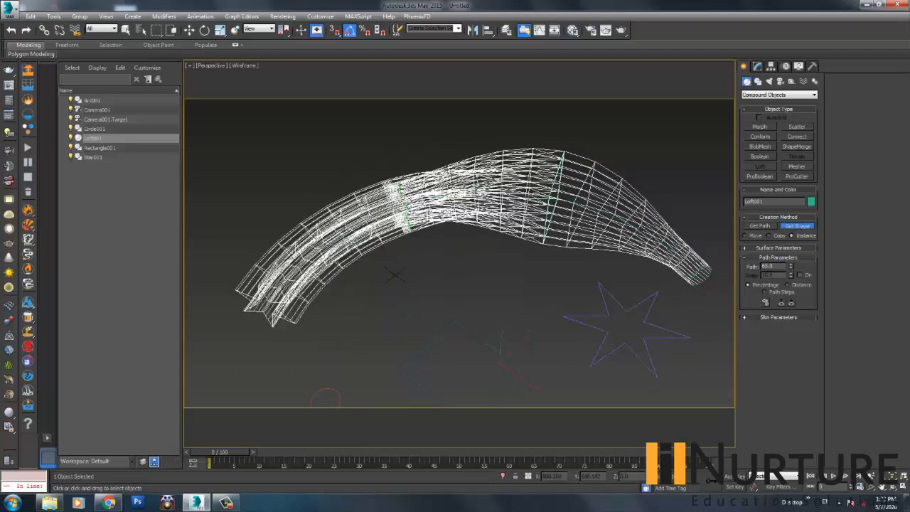
# Examine the finished loft's circle, rectangle and star sections from several angles in shaded and wireframe display.
pyautogui.moveTo(483, 220)
pyautogui.mouseDown(button='middle')
pyautogui.moveTo(484, 178)
pyautogui.moveTo(465, 158)
pyautogui.moveTo(475, 174)
pyautogui.mouseUp(button='middle')
pyautogui.press('F3')
pyautogui.scroll(-3, 469, 228)
pyautogui.scroll(5, 469, 228)
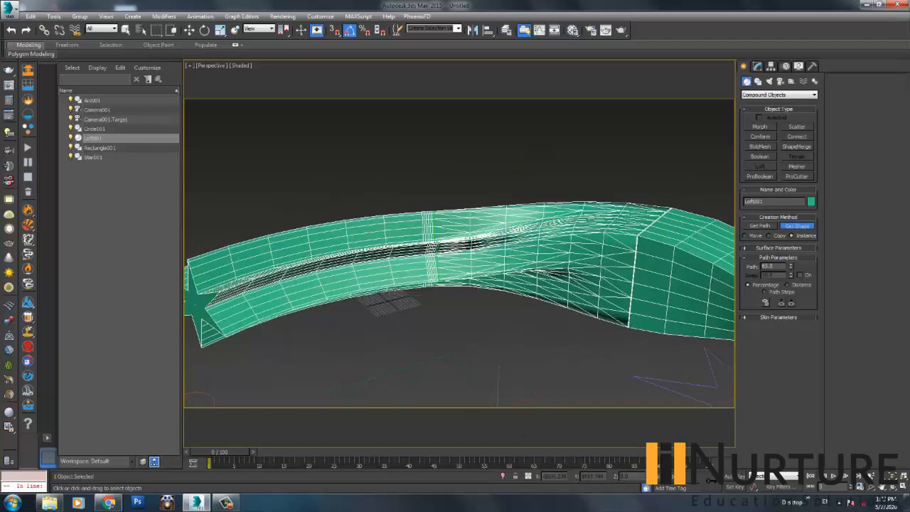
pyautogui.scroll(-5, 469, 235)
pyautogui.press('F3')
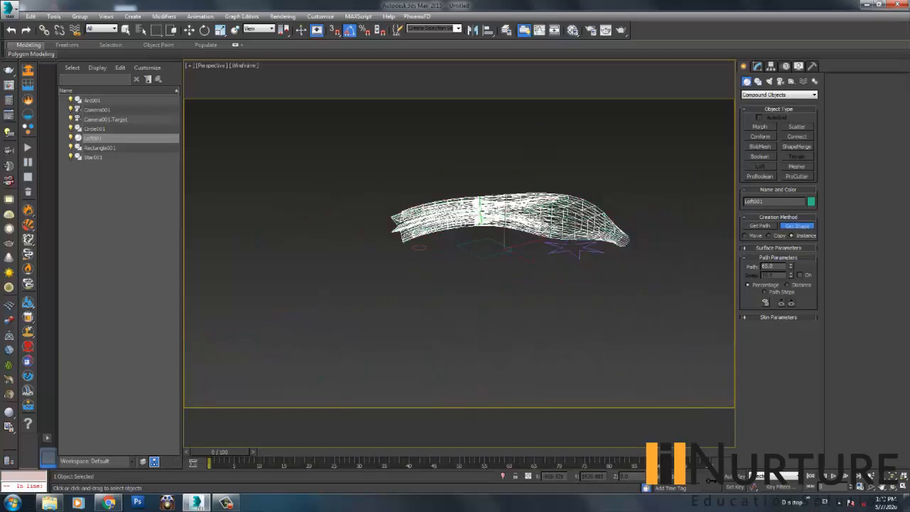
pyautogui.press('F3')
pyautogui.scroll(6, 469, 235)
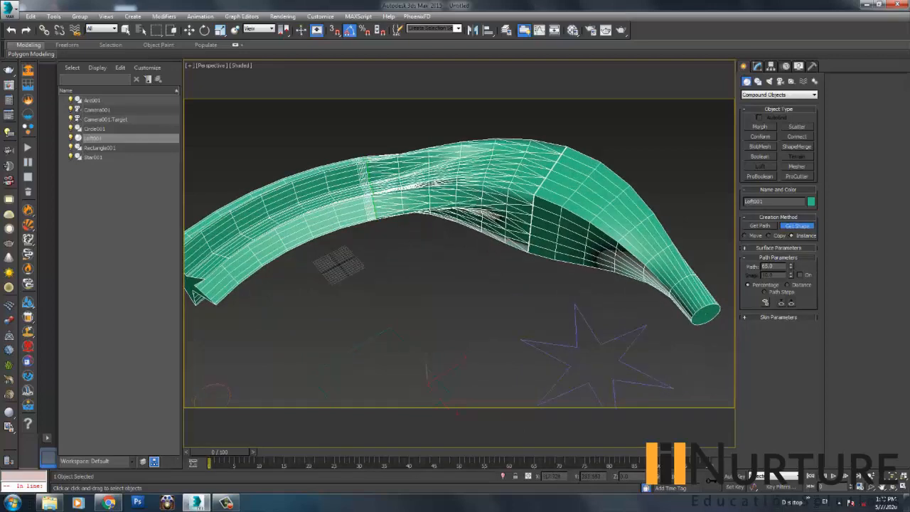
pyautogui.keyDown('alt'); pyautogui.moveTo(470, 228); pyautogui.dragTo(533, 206, button='middle'); pyautogui.keyUp('alt')
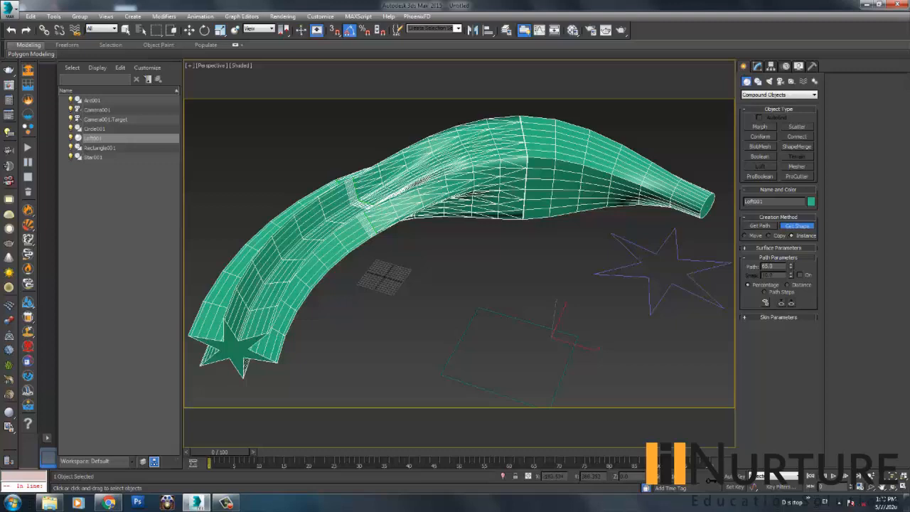
# Examine the loft's rectangle-to-star transition up close in shaded display with the loft deselected.
pyautogui.press('w')
pyautogui.click(483, 285)
pyautogui.press('F3')
pyautogui.press('F3')
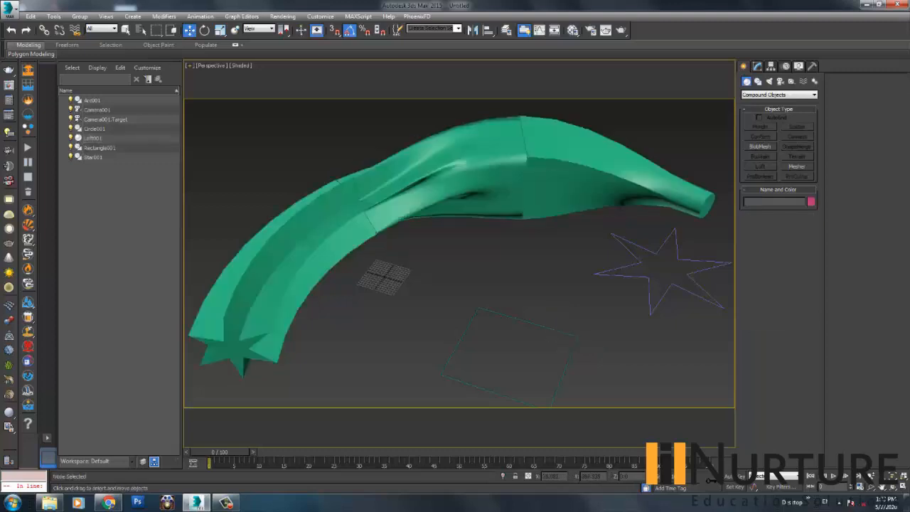
pyautogui.scroll(-4, 465, 265)
pyautogui.keyDown('alt'); pyautogui.moveTo(466, 265); pyautogui.dragTo(504, 213, button='middle'); pyautogui.keyUp('alt')
pyautogui.scroll(3, 466, 265)
pyautogui.click(458, 231)
pyautogui.click(458, 313)
pyautogui.keyDown('alt'); pyautogui.moveTo(459, 284); pyautogui.dragTo(433, 341, button='middle'); pyautogui.keyUp('alt')
pyautogui.scroll(5, 459, 253)
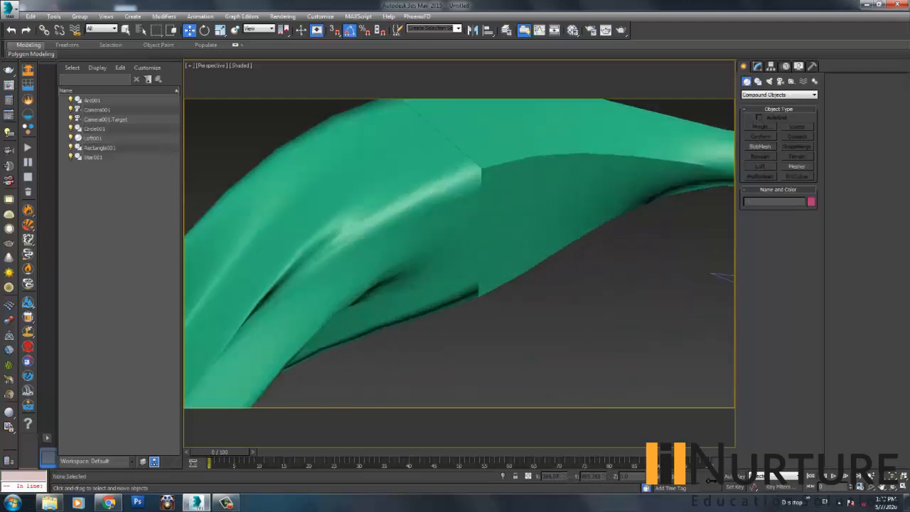
# Examine the whole loft from the circular end to the star end with its edges highlighted and plain shaded.
pyautogui.click(455, 241)
pyautogui.moveTo(597, 234); pyautogui.dragTo(313, 277, button='middle')
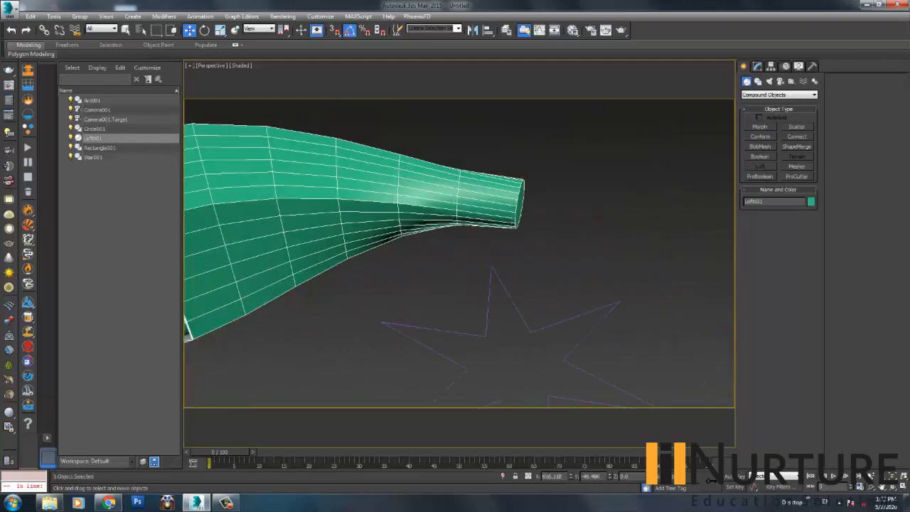
pyautogui.keyDown('alt'); pyautogui.moveTo(512, 430); pyautogui.dragTo(533, 435, button='middle'); pyautogui.keyUp('alt')
pyautogui.scroll(-5, 533, 170)
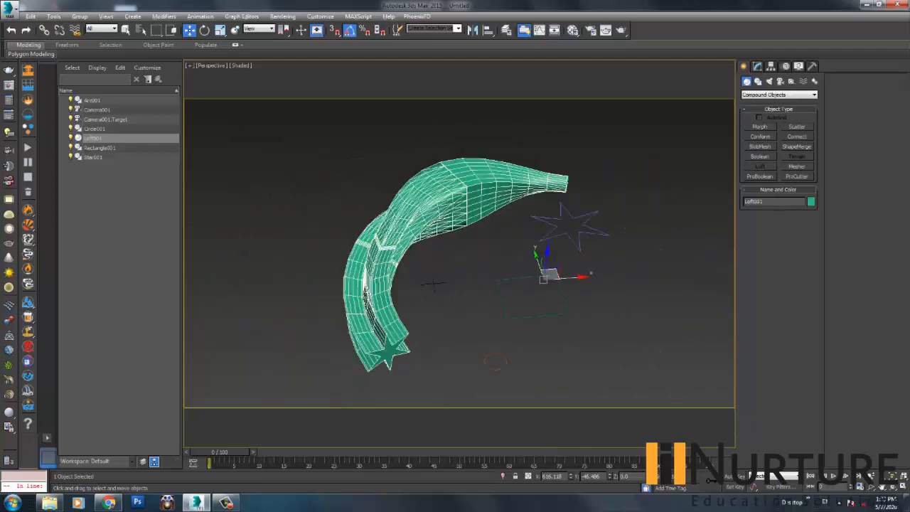
pyautogui.keyDown('alt'); pyautogui.moveTo(533, 170); pyautogui.dragTo(497, 239, button='middle'); pyautogui.keyUp('alt')
pyautogui.scroll(5, 433, 205)
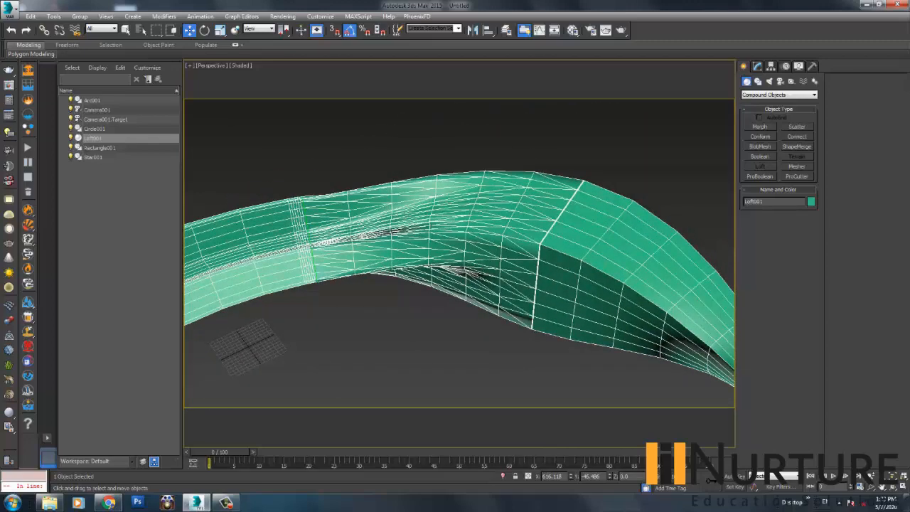
pyautogui.click(426, 142)
pyautogui.keyDown('alt'); pyautogui.moveTo(427, 143); pyautogui.dragTo(487, 164, button='middle'); pyautogui.keyUp('alt')
pyautogui.scroll(-5, 448, 135)
pyautogui.click(93, 138)
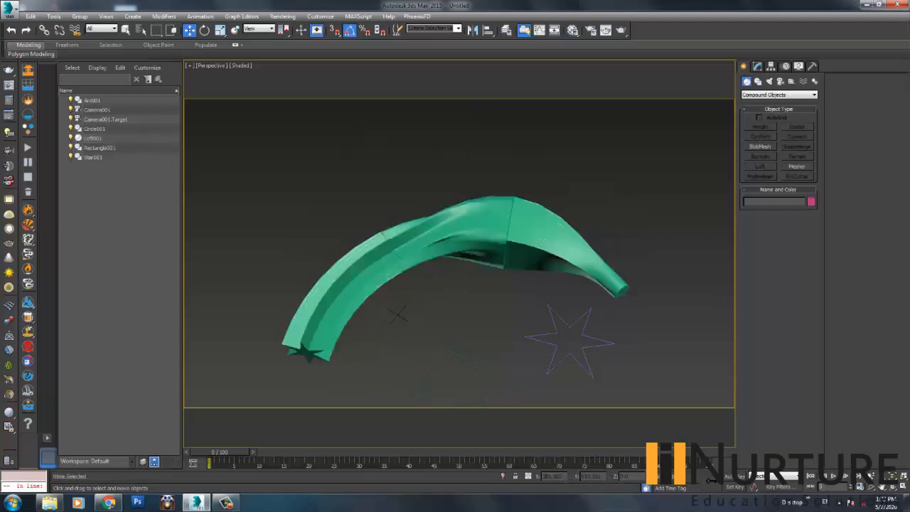
# Undo the rectangle and star cross-sections so the loft uses only the circle along the arc.
pyautogui.hotkey('ctrl', 'z')
pyautogui.scroll(4, 498, 270)
pyautogui.hotkey('ctrl', 'z')
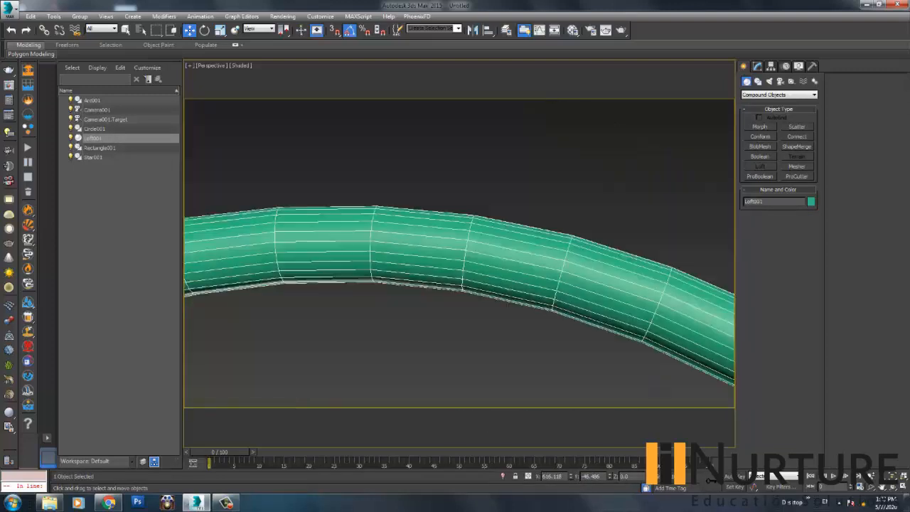
pyautogui.scroll(-4, 517, 229)
pyautogui.hotkey('ctrl', 'z')
pyautogui.hotkey('ctrl', 'z')
pyautogui.scroll(-4, 517, 229)
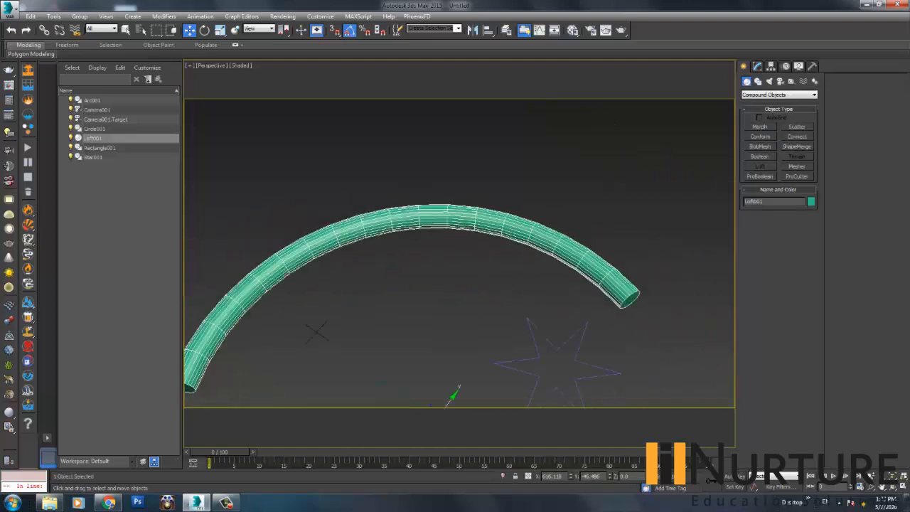
# Compare the circular loft with its source circle in wireframe and shaded display.
pyautogui.press('F3')
pyautogui.scroll(3, 388, 388)
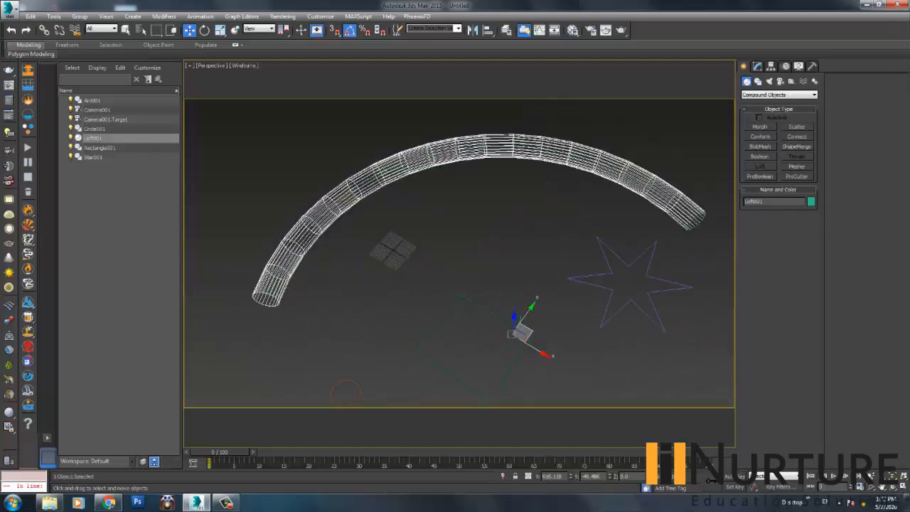
pyautogui.click(355, 392)
pyautogui.click(359, 393)
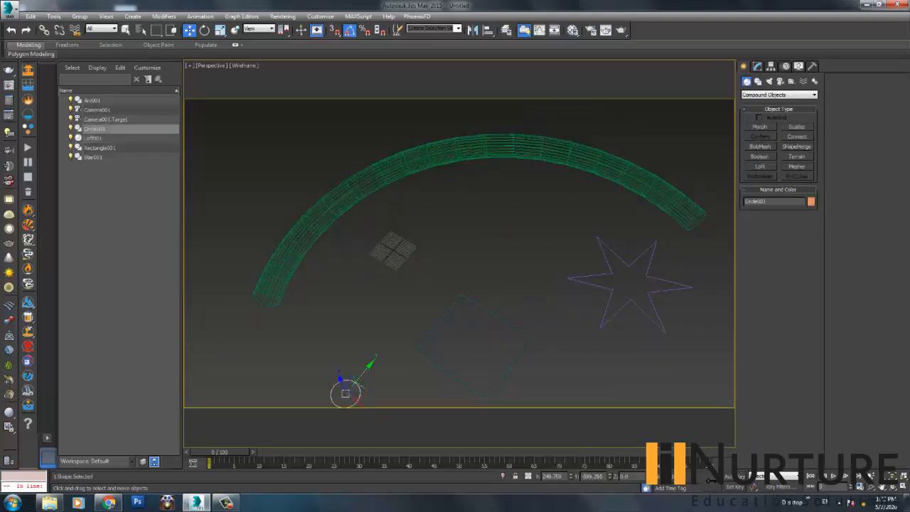
pyautogui.moveTo(359, 390); pyautogui.dragTo(364, 378, button='middle')
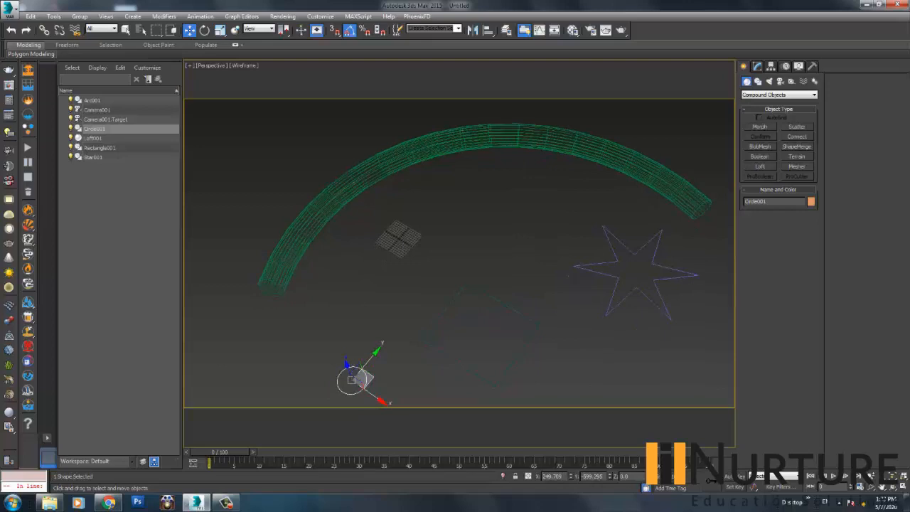
pyautogui.click(343, 190)
pyautogui.click(355, 221)
pyautogui.press('F3')
pyautogui.click(355, 180)
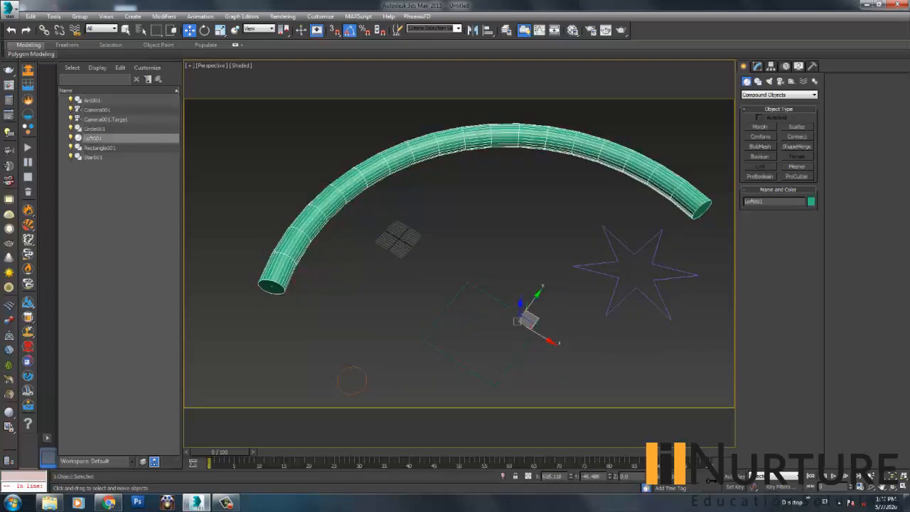
pyautogui.click(357, 267)
pyautogui.click(361, 368)
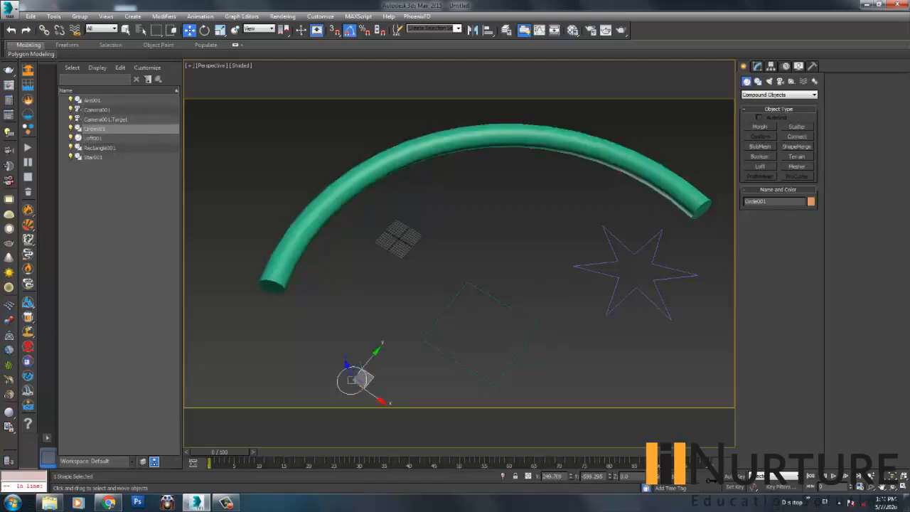
pyautogui.click(361, 173)
pyautogui.press('F3')
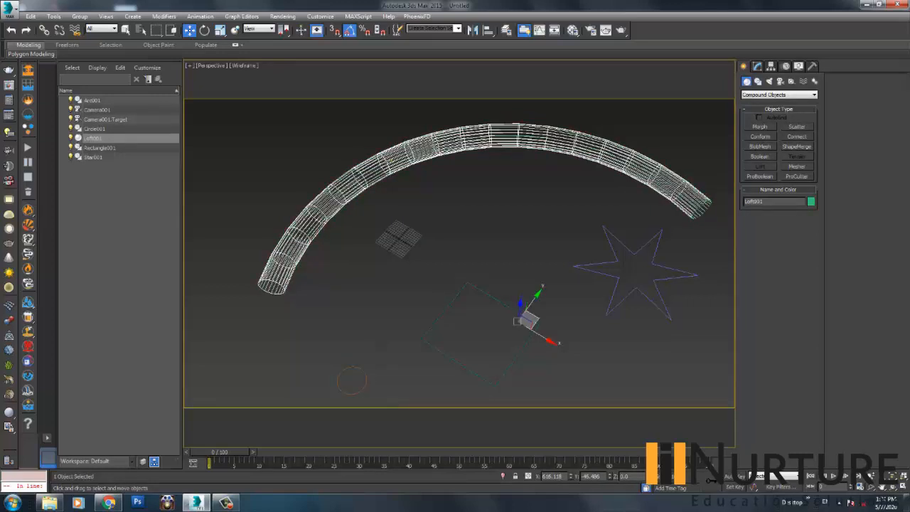
pyautogui.moveTo(545, 232); pyautogui.dragTo(373, 274, button='middle')
pyautogui.scroll(4, 373, 274)
pyautogui.moveTo(546, 257); pyautogui.dragTo(371, 249, button='middle')
pyautogui.scroll(3, 371, 249)
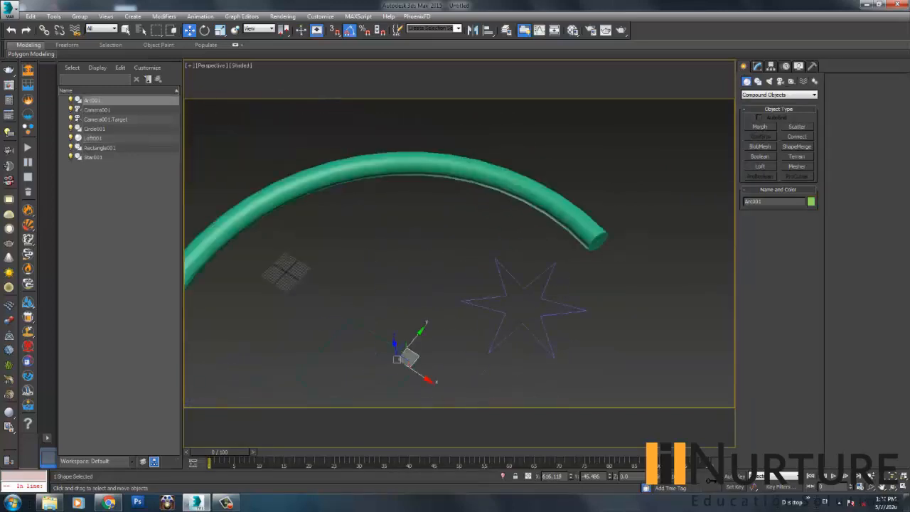
# Loft the circle along the arc as a second compound object on top of the existing loft.
pyautogui.click(757, 66)
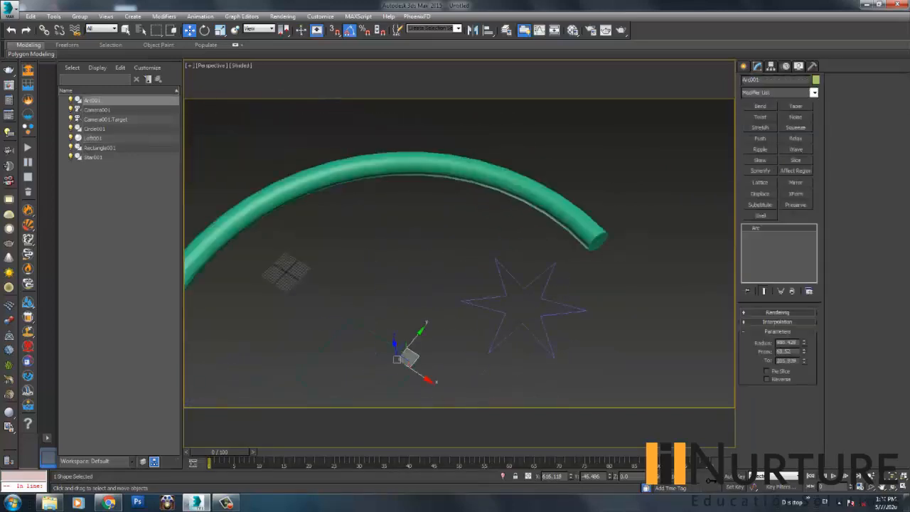
pyautogui.click(743, 66)
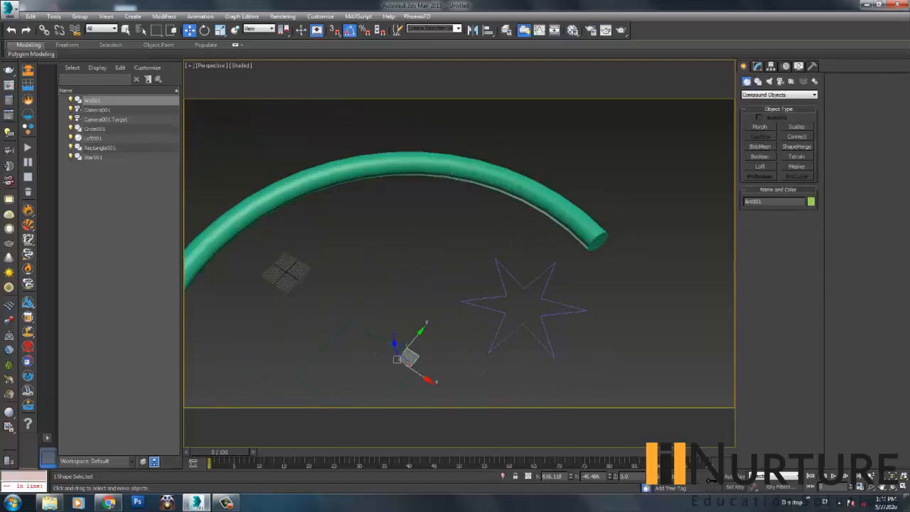
pyautogui.click(759, 165)
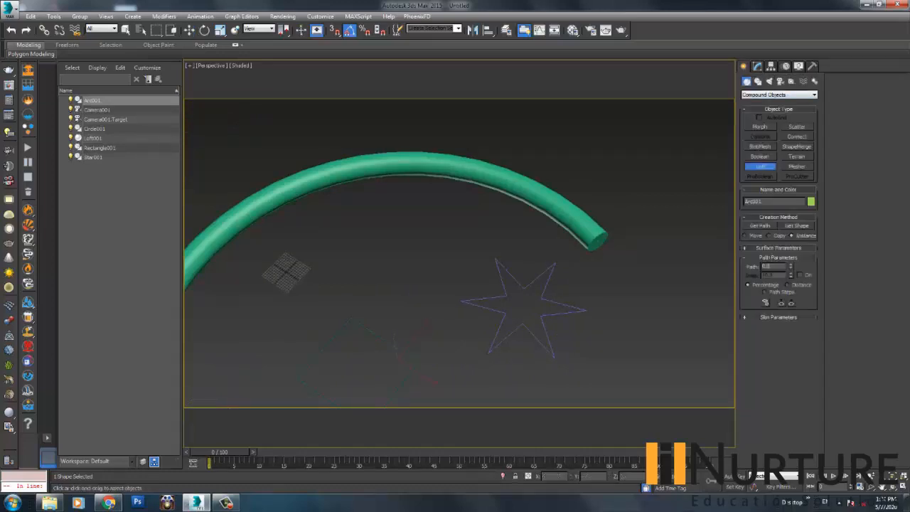
pyautogui.press('F3')
pyautogui.press('F3')
pyautogui.press('F3')
pyautogui.click(796, 225)
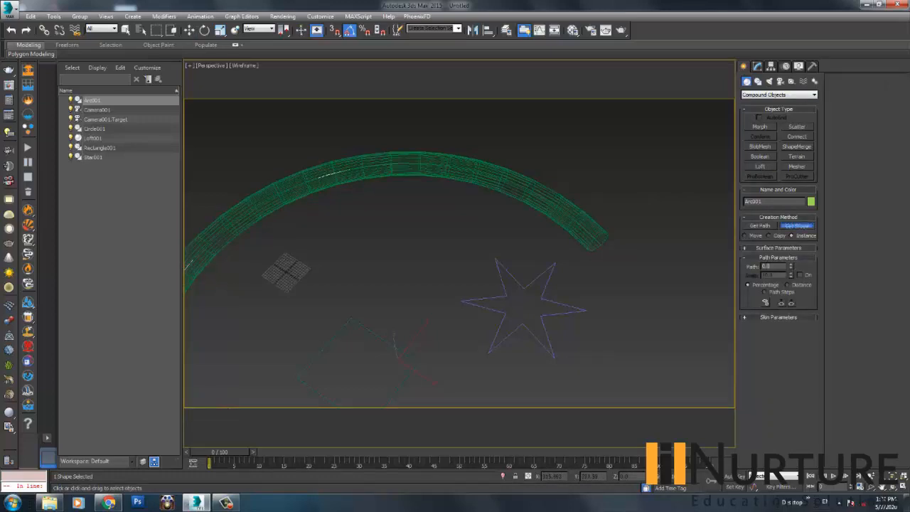
pyautogui.moveTo(373, 364); pyautogui.dragTo(469, 282, button='middle')
pyautogui.scroll(-2, 469, 282)
pyautogui.click(398, 288)
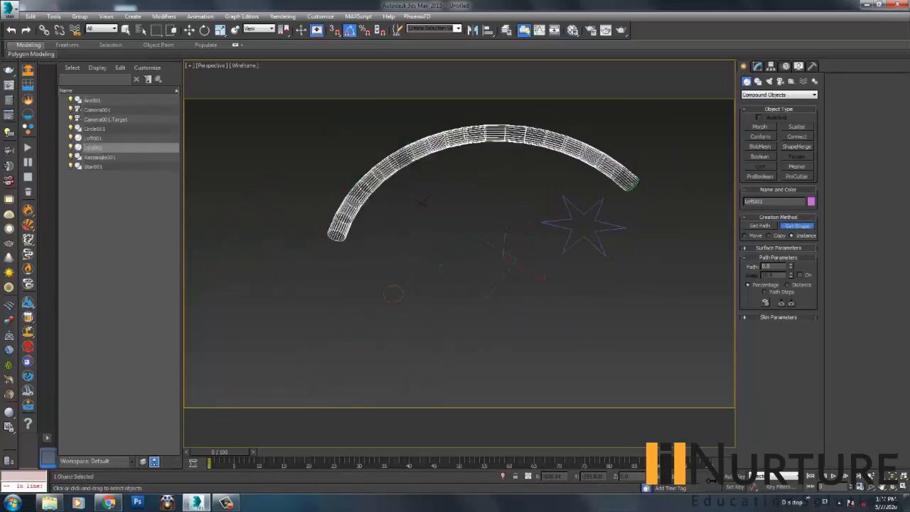
# Try moving the second loft and undo the move.
pyautogui.click(189, 30)
pyautogui.moveTo(513, 254); pyautogui.dragTo(516, 232)
pyautogui.hotkey('ctrl', 'z')
# Delete the second loft that overlaps the original one.
pyautogui.click(757, 66)
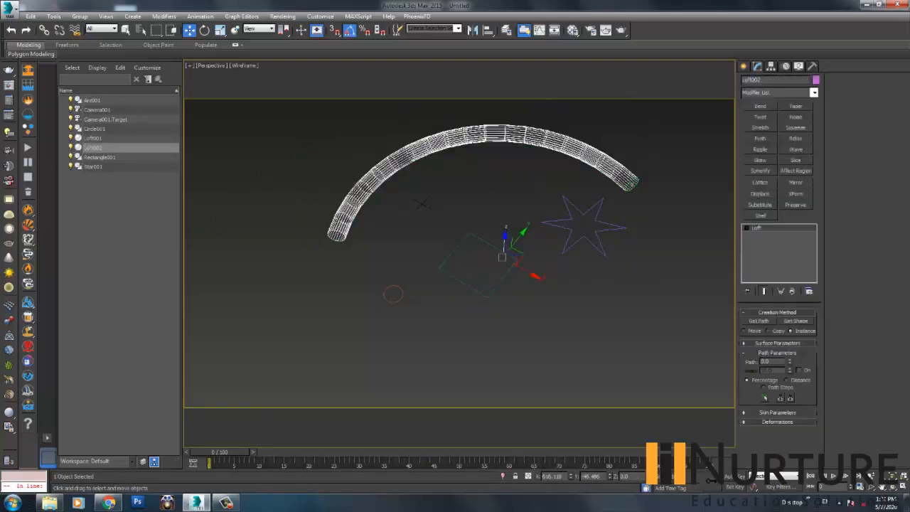
pyautogui.click(483, 186)
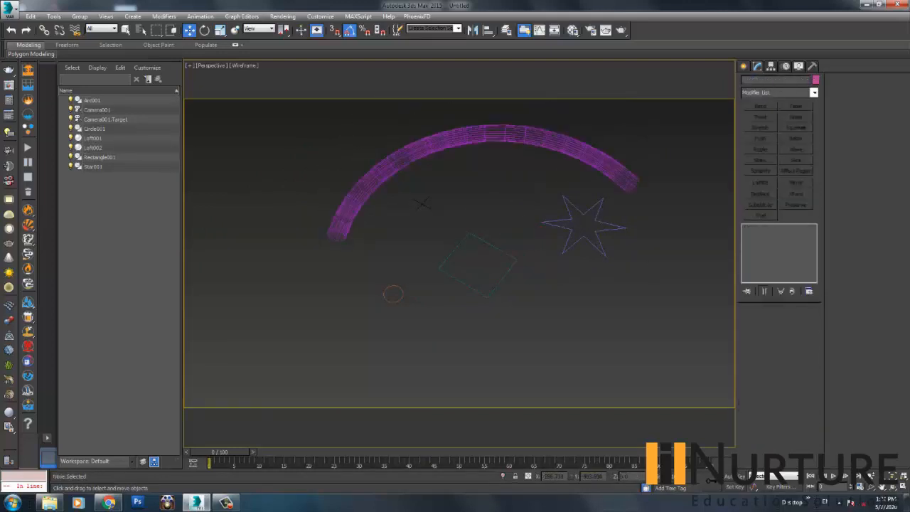
pyautogui.click(496, 133)
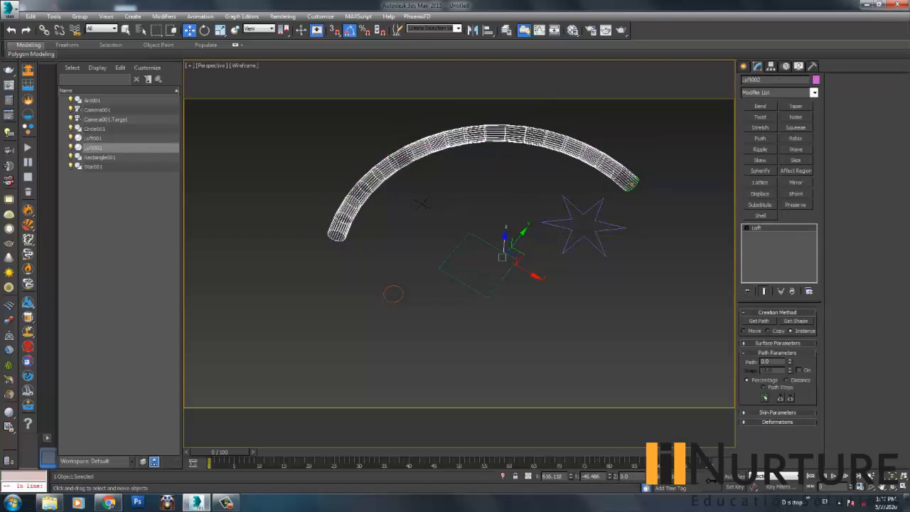
pyautogui.press('Delete')
# Delete the original loft, keeping the arc and the circle, rectangle and star shapes.
pyautogui.click(496, 133)
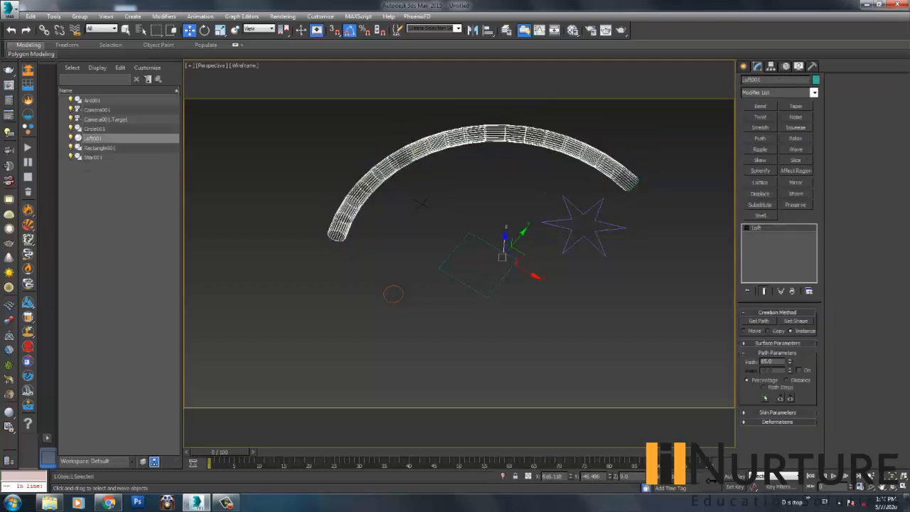
pyautogui.doubleClick(767, 361)
pyautogui.press('Delete')
pyautogui.click(484, 186)
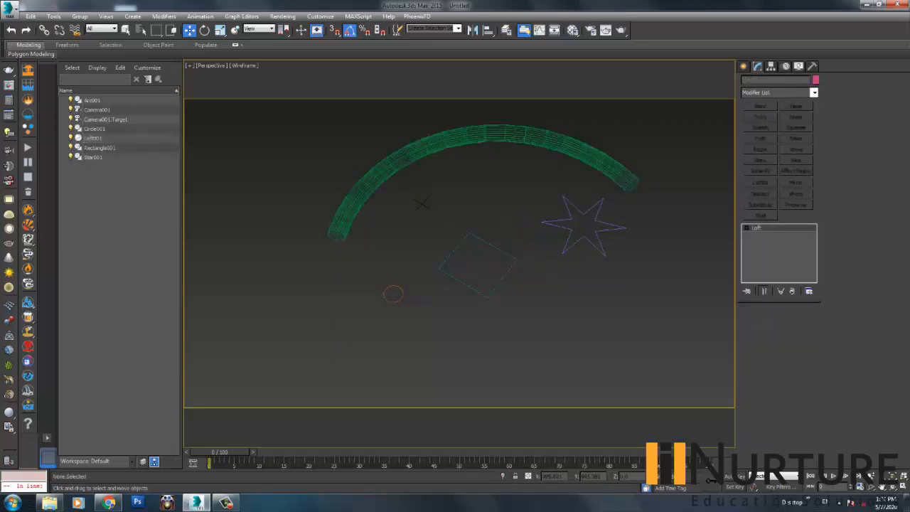
pyautogui.click(496, 133)
pyautogui.press('Delete')
# Create a fresh loft from the arc path with the circle as its cross-section.
pyautogui.click(495, 134)
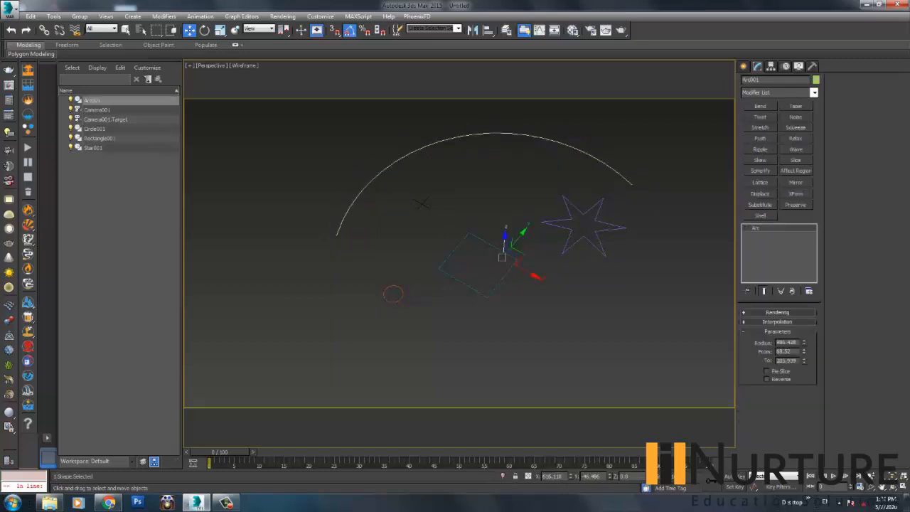
pyautogui.click(743, 66)
pyautogui.click(759, 165)
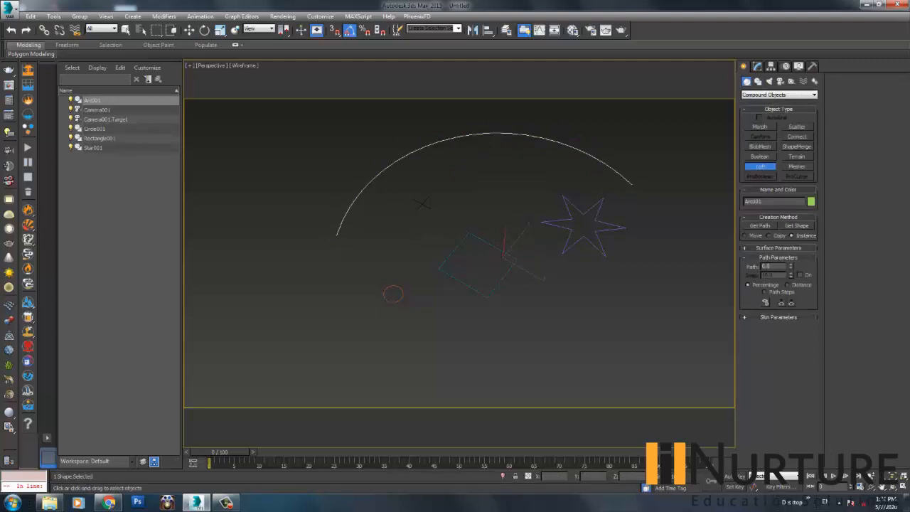
pyautogui.click(796, 225)
pyautogui.click(394, 295)
pyautogui.scroll(3, 582, 181)
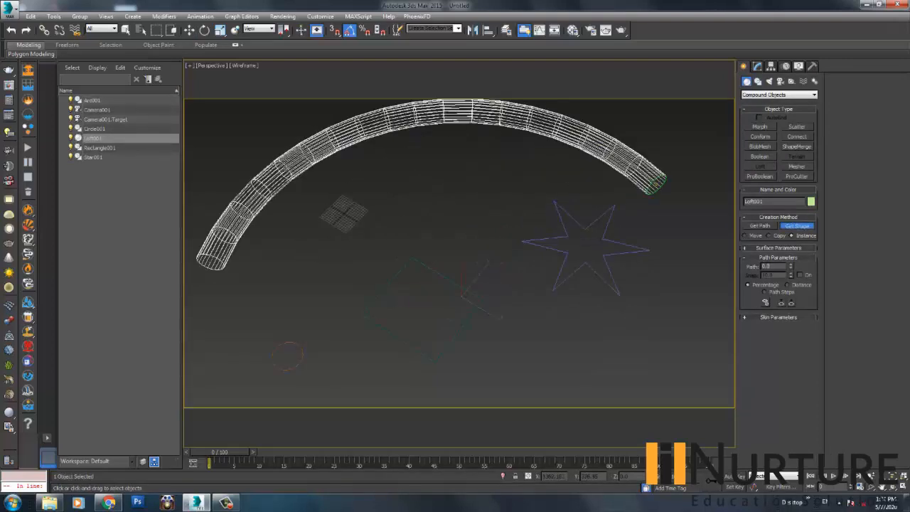
# Set the loft's path position to 25 percent and pick the rectangle as the cross-section there.
pyautogui.doubleClick(766, 266)
pyautogui.write('25')
pyautogui.press('Return')
pyautogui.moveTo(461, 220); pyautogui.dragTo(440, 257, button='middle')
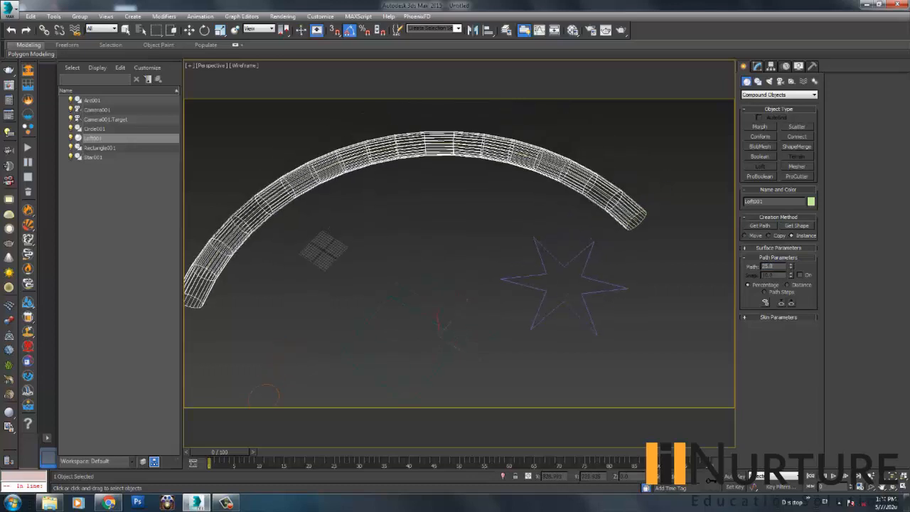
pyautogui.click(796, 225)
pyautogui.click(427, 319)
pyautogui.scroll(-3, 427, 320)
pyautogui.press('F3')
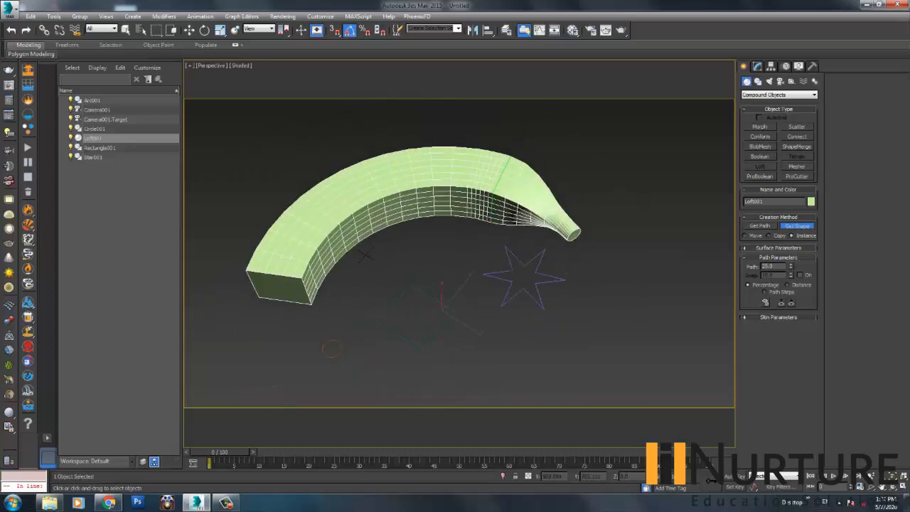
# Set the loft's path position to 80 percent and pick the star as the cross-section there.
pyautogui.press('Escape')
pyautogui.doubleClick(767, 266)
pyautogui.write('80')
pyautogui.press('Return')
pyautogui.press('F3')
pyautogui.scroll(5, 458, 253)
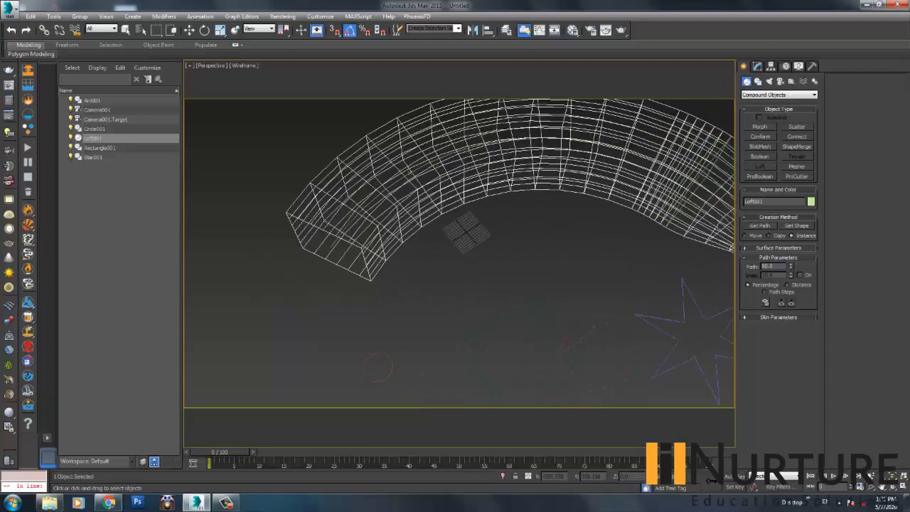
pyautogui.keyDown('alt'); pyautogui.moveTo(527, 148); pyautogui.dragTo(509, 151, button='middle'); pyautogui.keyUp('alt')
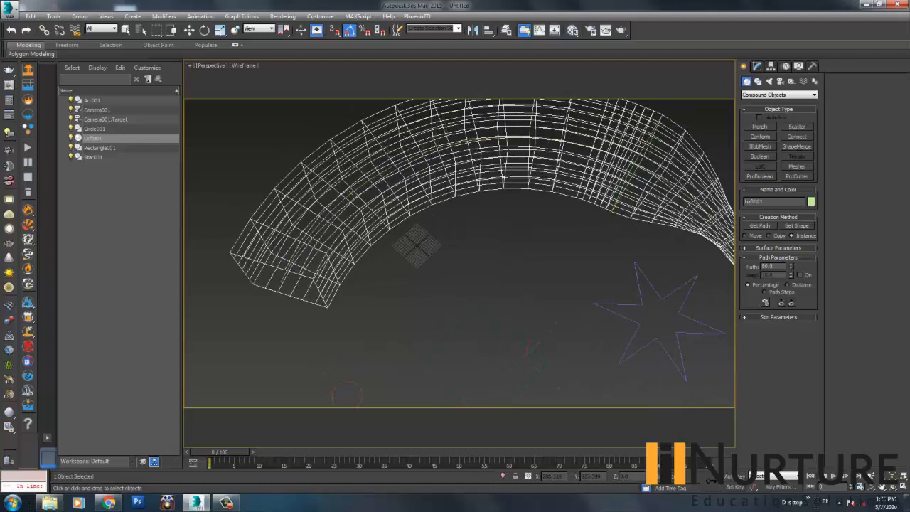
pyautogui.click(797, 225)
pyautogui.click(663, 300)
pyautogui.keyDown('alt'); pyautogui.moveTo(639, 295); pyautogui.dragTo(573, 280, button='middle'); pyautogui.keyUp('alt')
# Examine the rebuilt loft's circle, rectangle and star sections from several angles in shaded display.
pyautogui.press('F3')
pyautogui.moveTo(512, 214)
pyautogui.mouseDown(button='middle')
pyautogui.moveTo(528, 243)
pyautogui.moveTo(566, 204)
pyautogui.mouseUp(button='middle')
pyautogui.press('w')
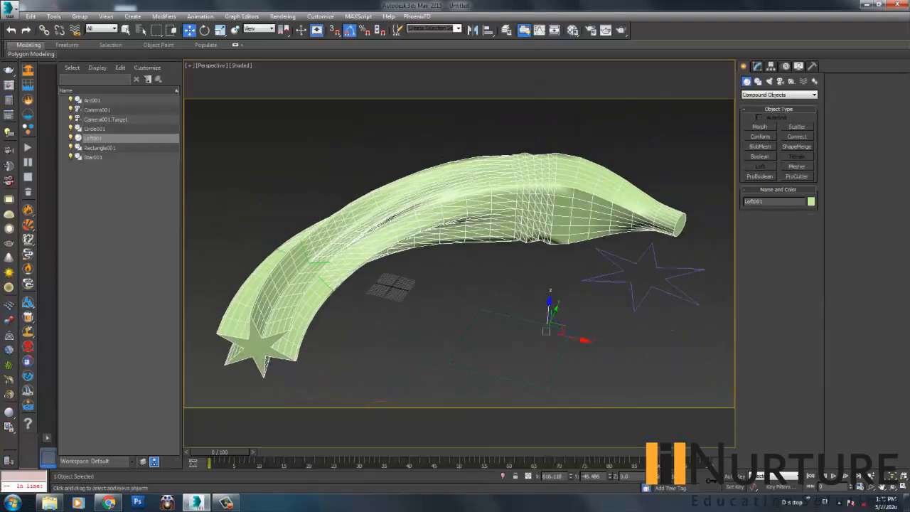
pyautogui.click(484, 284)
pyautogui.scroll(-5, 483, 284)
pyautogui.keyDown('alt'); pyautogui.moveTo(483, 284); pyautogui.dragTo(525, 270, button='middle'); pyautogui.keyUp('alt')
pyautogui.scroll(5, 426, 228)
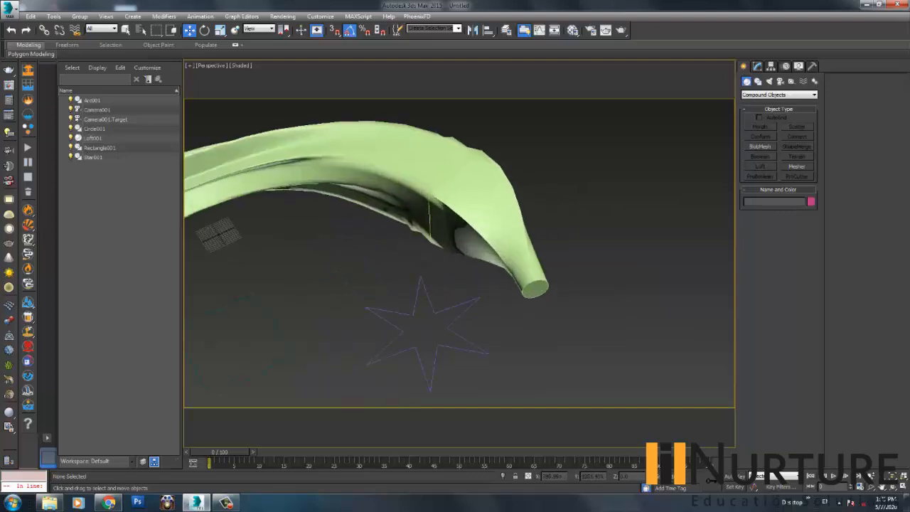
pyautogui.moveTo(496, 205); pyautogui.dragTo(603, 204, button='middle')
pyautogui.scroll(-3, 603, 204)
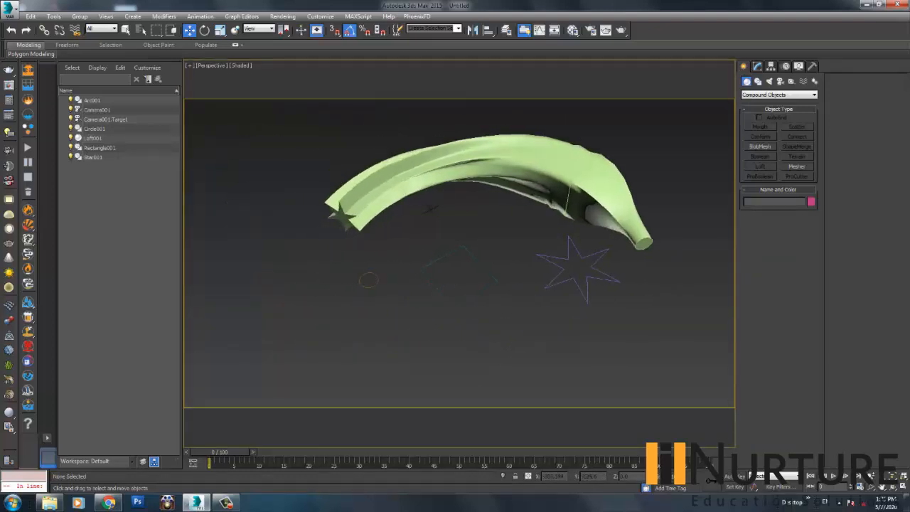
# Examine the loft's edge mesh up close and open its modifier parameters.
pyautogui.click(473, 162)
pyautogui.keyDown('alt'); pyautogui.moveTo(472, 161); pyautogui.dragTo(476, 178, button='middle'); pyautogui.keyUp('alt')
pyautogui.scroll(4, 490, 174)
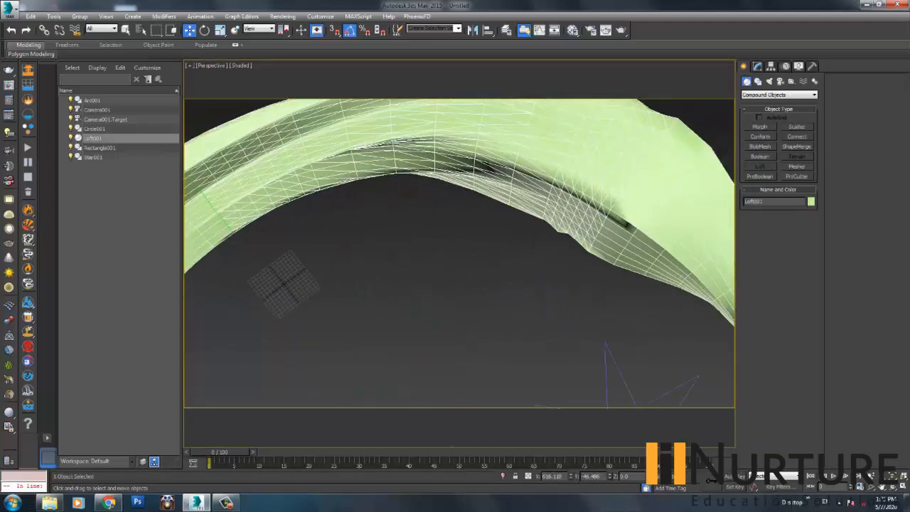
pyautogui.scroll(-4, 470, 181)
pyautogui.click(459, 206)
pyautogui.click(452, 166)
pyautogui.click(756, 65)
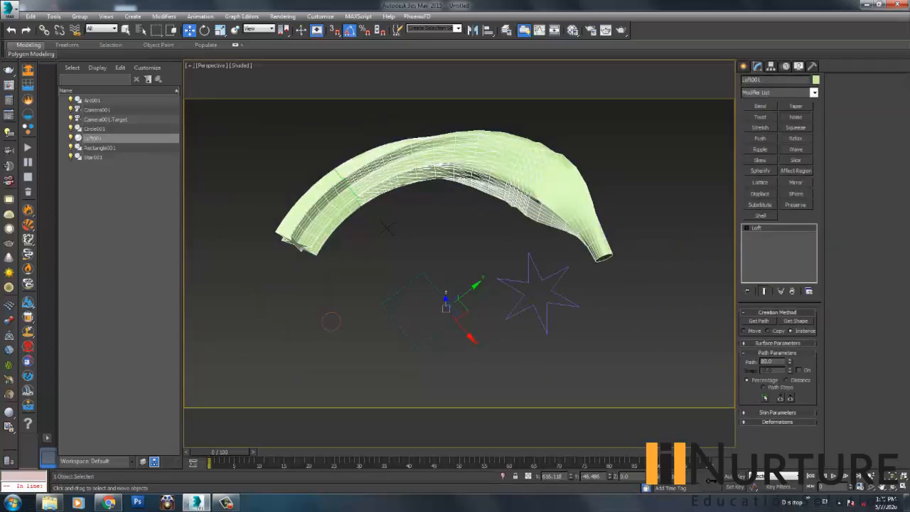
pyautogui.scroll(5, 391, 270)
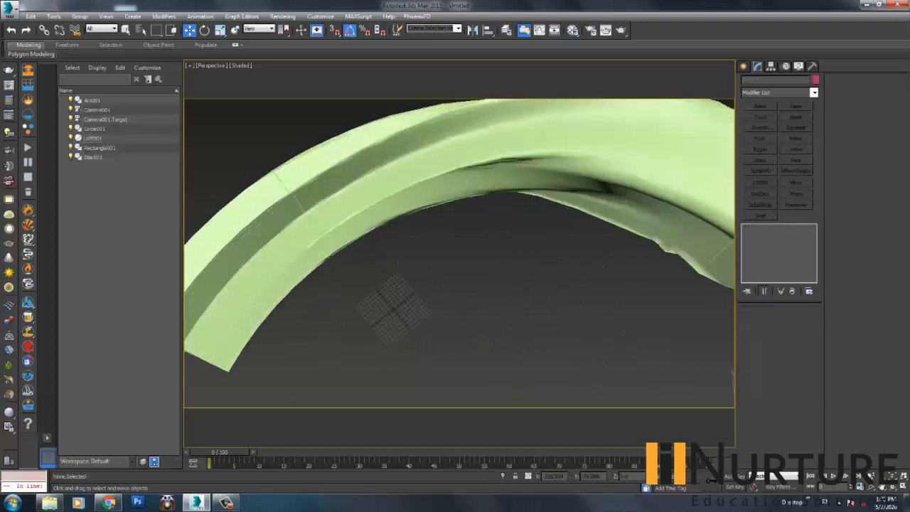
pyautogui.rightClick(288, 226)
pyautogui.moveTo(334, 326)
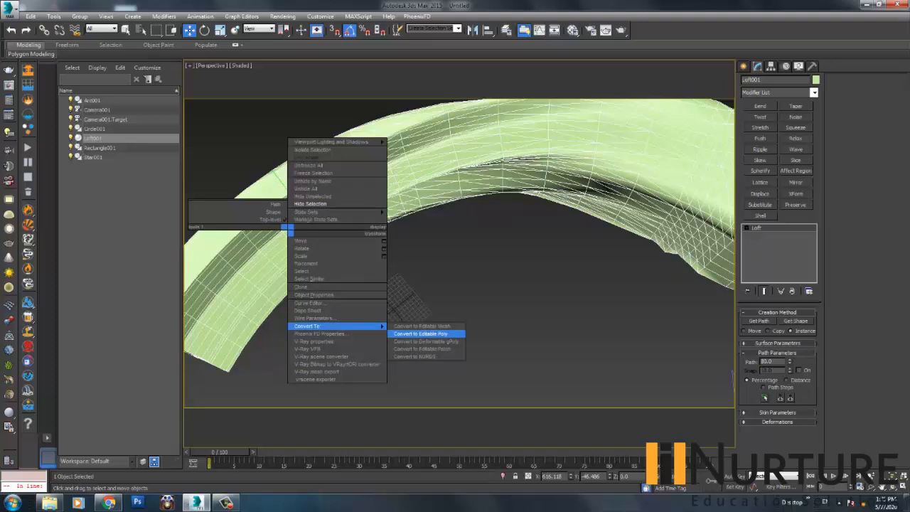
pyautogui.click(421, 333)
pyautogui.scroll(-5, 459, 252)
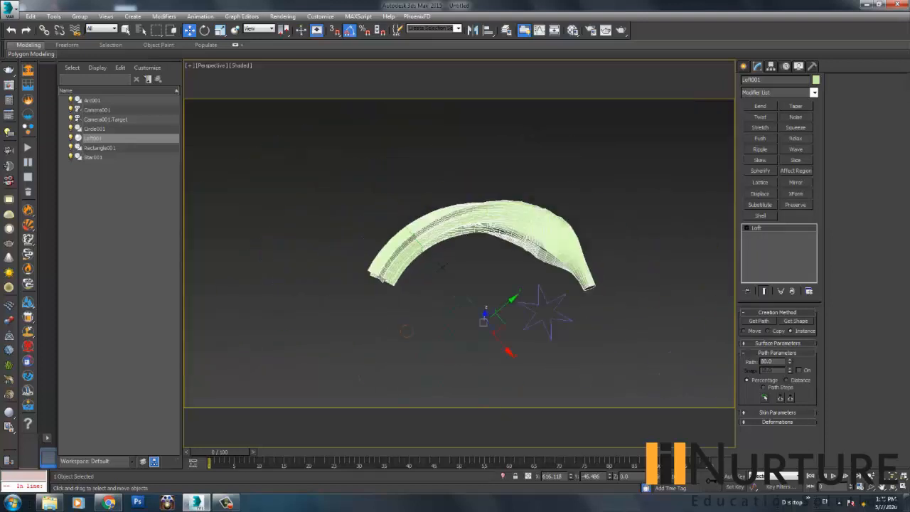
# Move the loft horizontally away from the arc path and compare the two from several angles.
pyautogui.click(443, 267)
pyautogui.keyDown('alt'); pyautogui.moveTo(442, 267); pyautogui.dragTo(419, 274, button='middle'); pyautogui.keyUp('alt')
pyautogui.scroll(5, 455, 216)
pyautogui.scroll(-5, 445, 256)
pyautogui.click(415, 242)
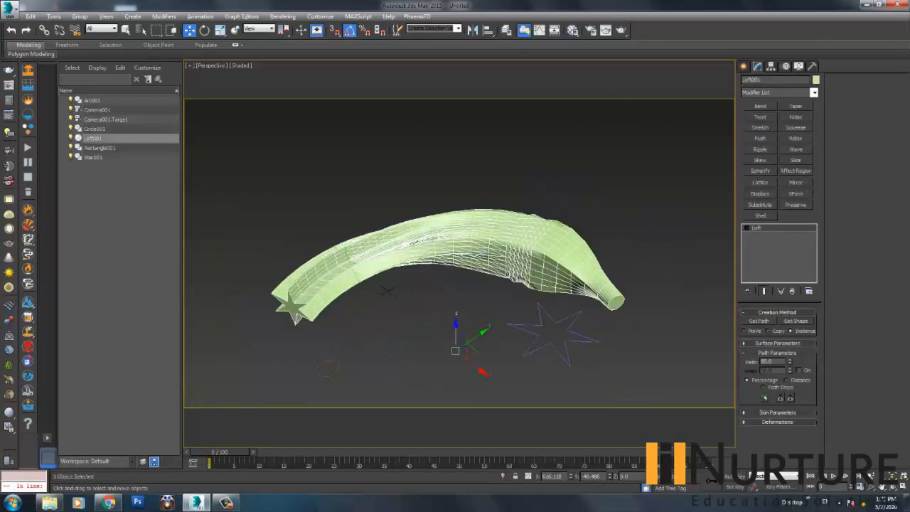
pyautogui.keyDown('alt'); pyautogui.moveTo(416, 243); pyautogui.dragTo(421, 287, button='middle'); pyautogui.keyUp('alt')
pyautogui.moveTo(426, 369); pyautogui.dragTo(456, 273)
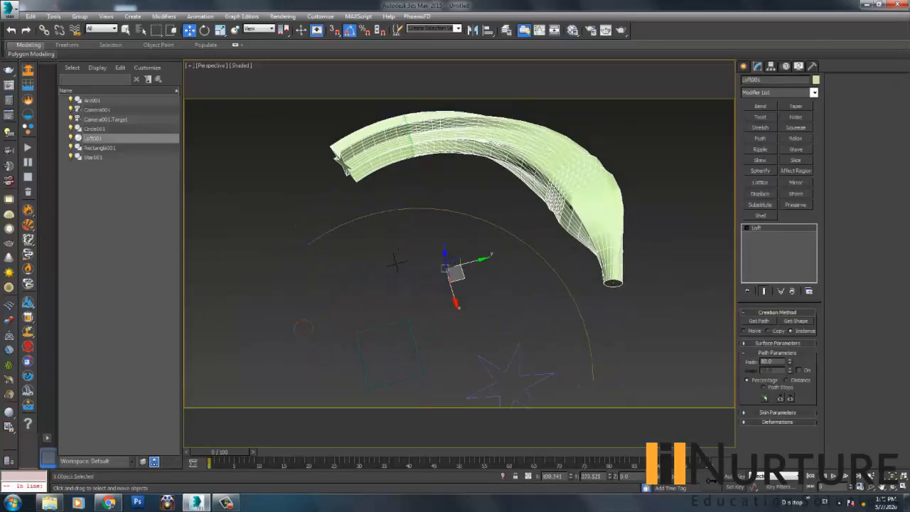
pyautogui.keyDown('alt'); pyautogui.moveTo(396, 263); pyautogui.dragTo(453, 276, button='middle'); pyautogui.keyUp('alt')
pyautogui.scroll(-3, 395, 264)
pyautogui.click(463, 271)
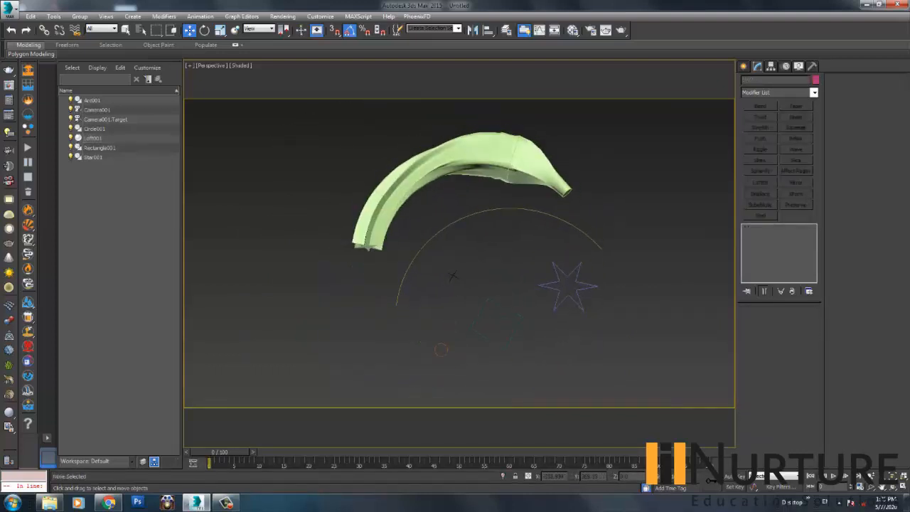
# Delete the loft together with the arc, circle, rectangle and star shapes.
pyautogui.click(469, 154)
pyautogui.scroll(-3, 417, 246)
pyautogui.press('Delete')
pyautogui.moveTo(425, 190); pyautogui.dragTo(526, 321)
pyautogui.press('Delete')
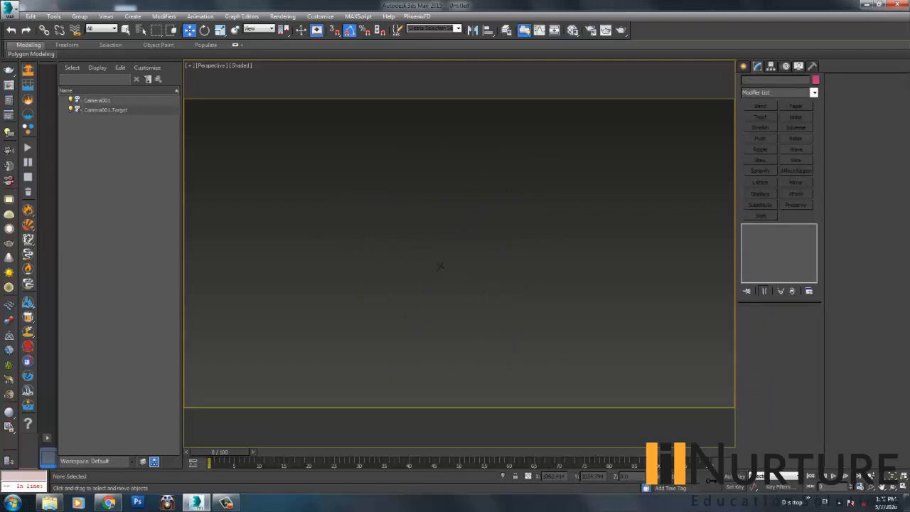
# Bring up the spline shape creation tools for drawing on the empty home grid.
pyautogui.scroll(3, 459, 254)
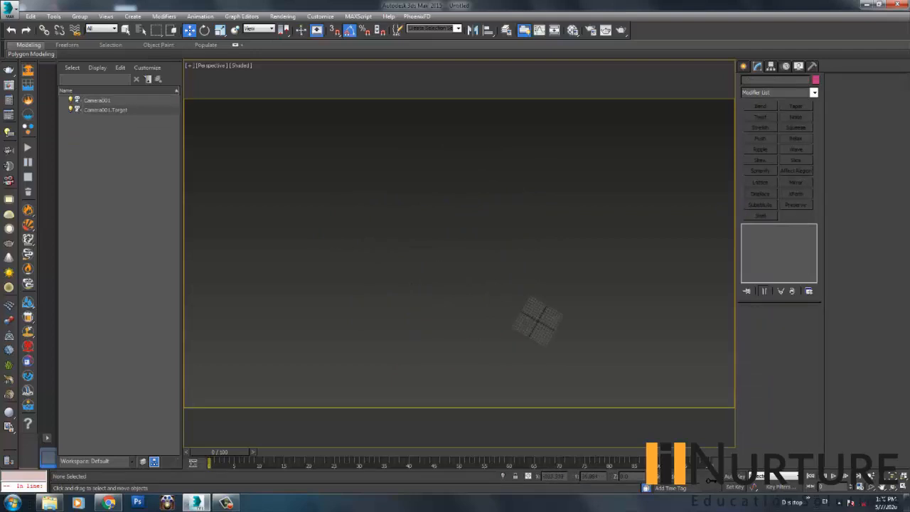
pyautogui.moveTo(536, 319); pyautogui.dragTo(472, 292, button='middle')
pyautogui.scroll(3, 459, 253)
pyautogui.moveTo(469, 339); pyautogui.dragTo(447, 256, button='middle')
pyautogui.scroll(3, 447, 255)
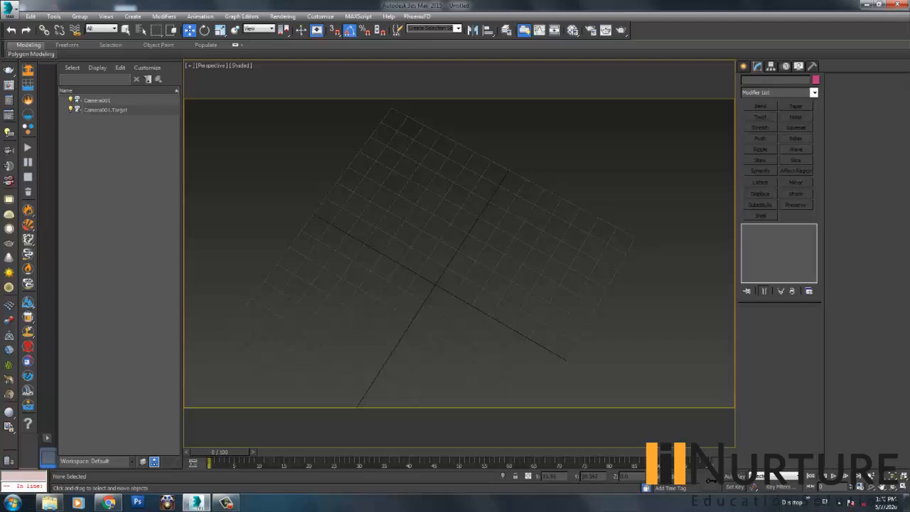
pyautogui.hotkey('shift', 'z')
pyautogui.hotkey('shift', 'z')
pyautogui.hotkey('shift', 'z')
pyautogui.hotkey('shift', 'z')
pyautogui.hotkey('shift', 'z')
pyautogui.hotkey('shift', 'z')
pyautogui.hotkey('shift', 'z')
pyautogui.hotkey('shift', 'z')
pyautogui.hotkey('shift', 'z')
pyautogui.click(743, 66)
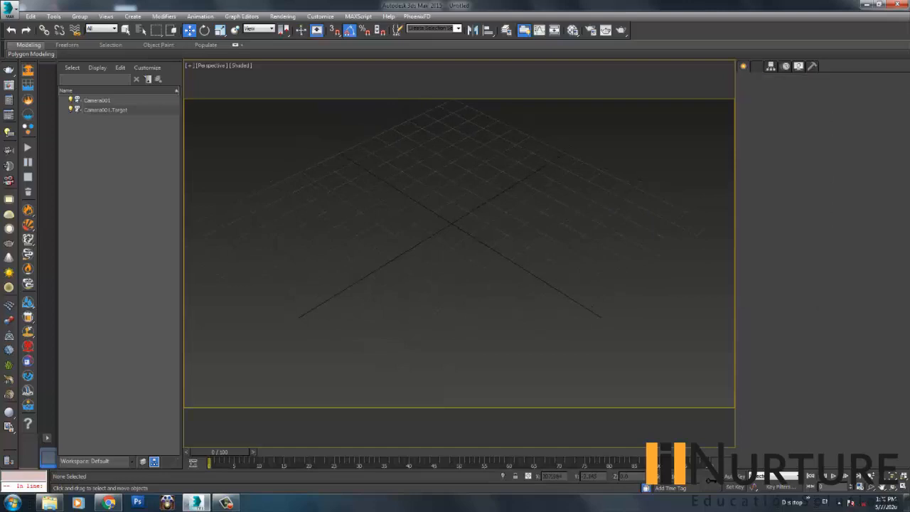
pyautogui.click(758, 81)
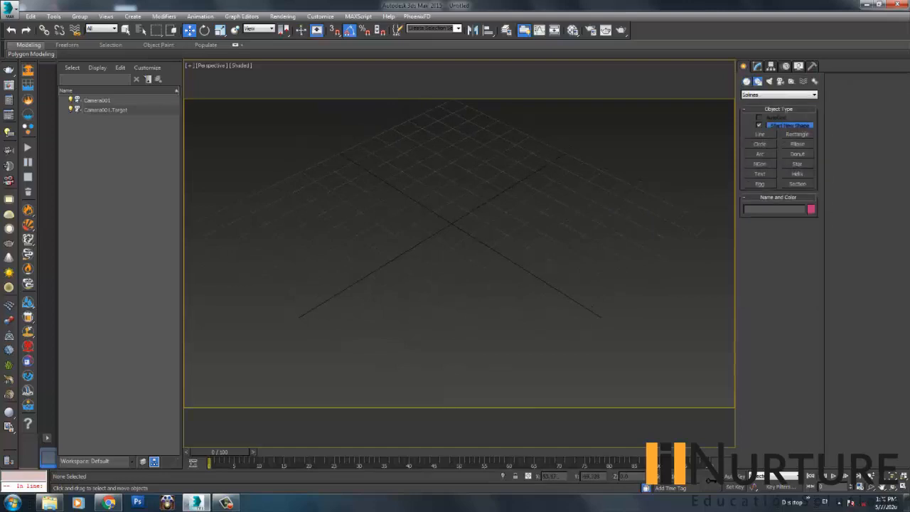